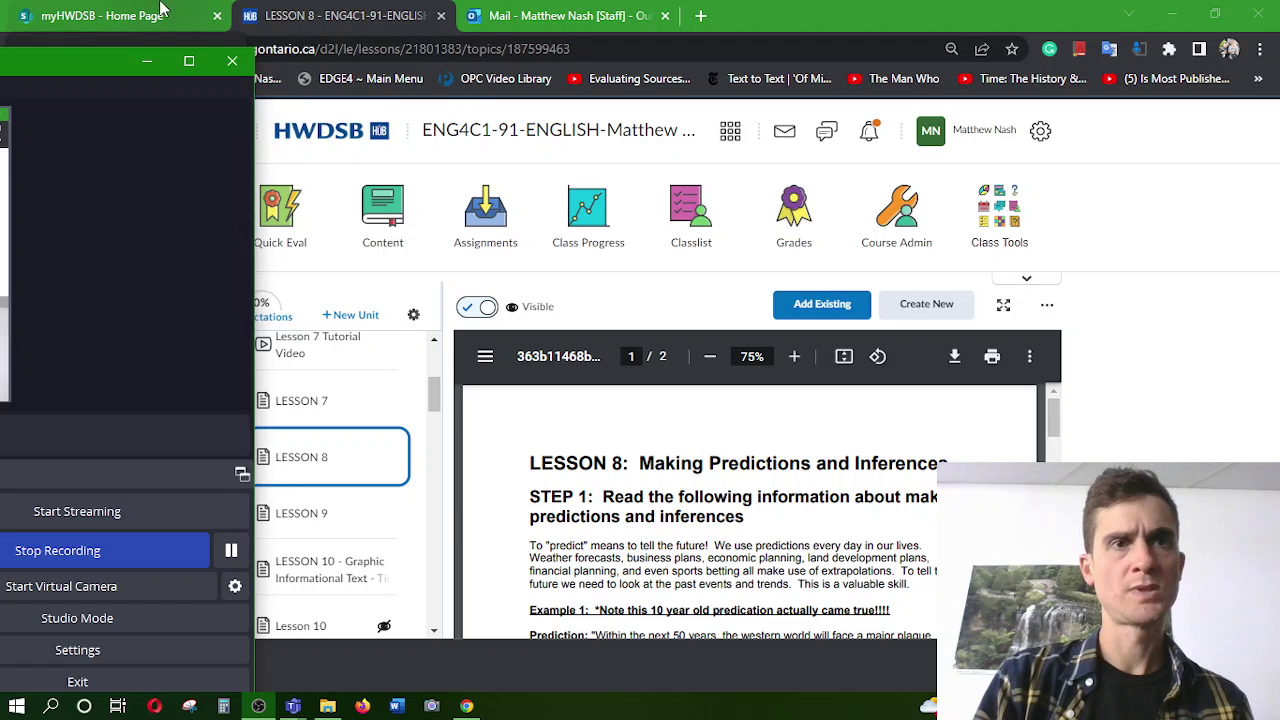
Launch Word for the web from the myHWDSB app launcher, then return to the Lesson 8 tab
click(162, 10)
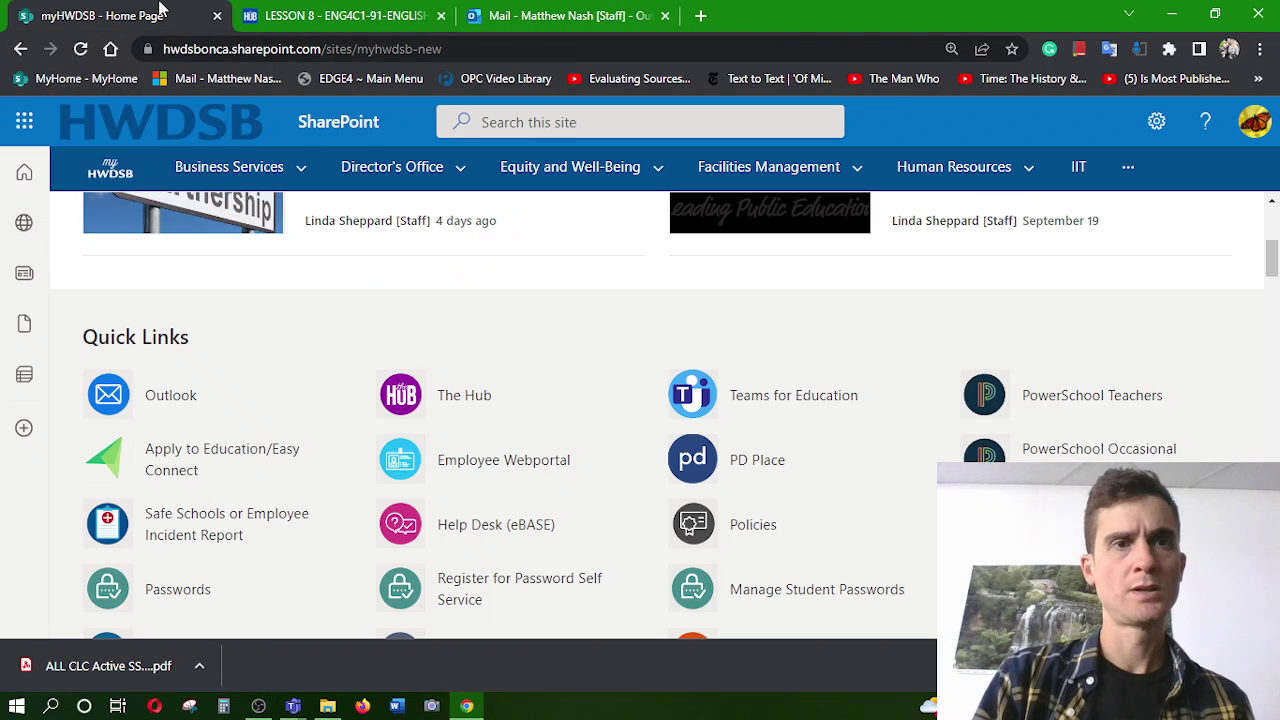
click(24, 121)
click(90, 297)
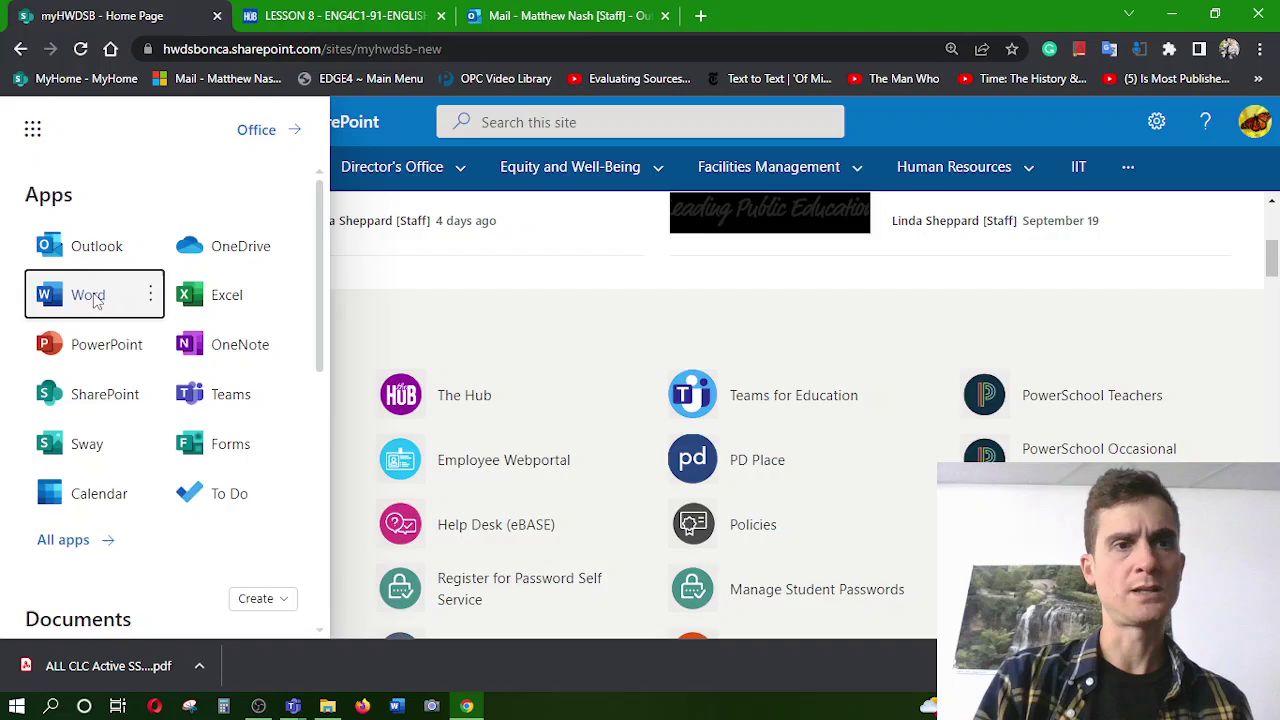
click(556, 10)
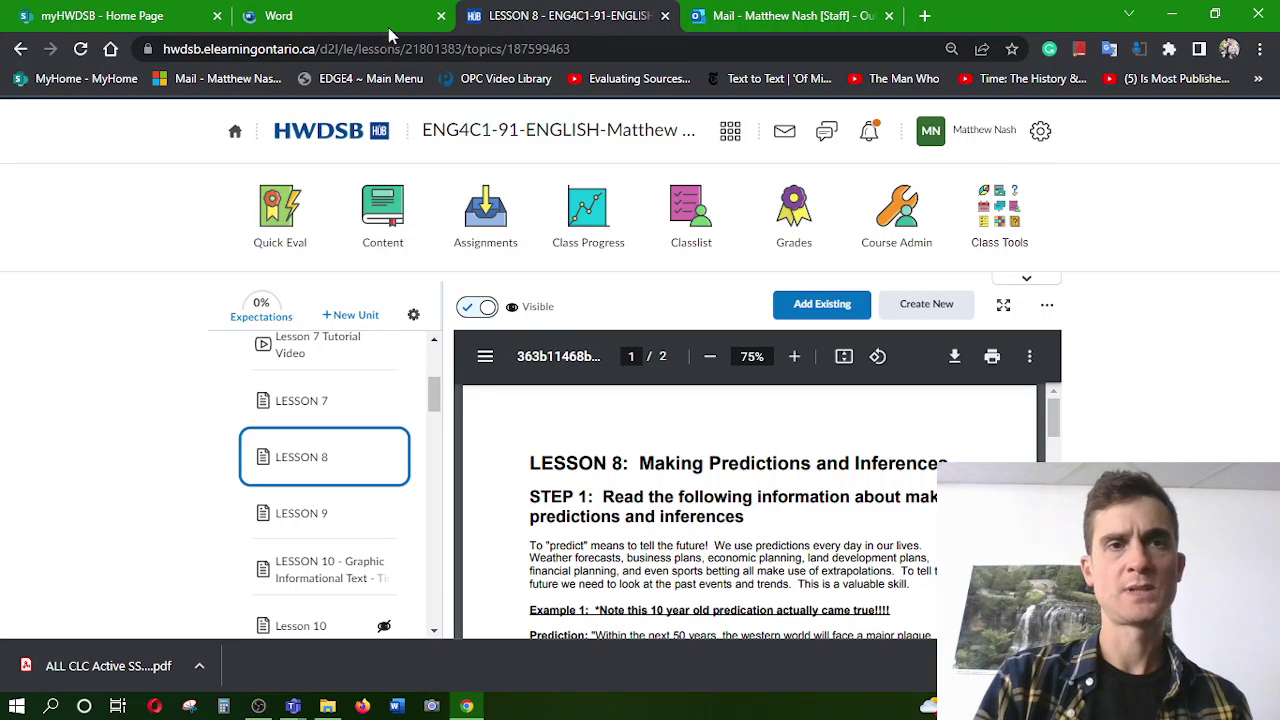
Show the Lesson 8 PDF full screen and highlight the title word Predictions
click(1004, 311)
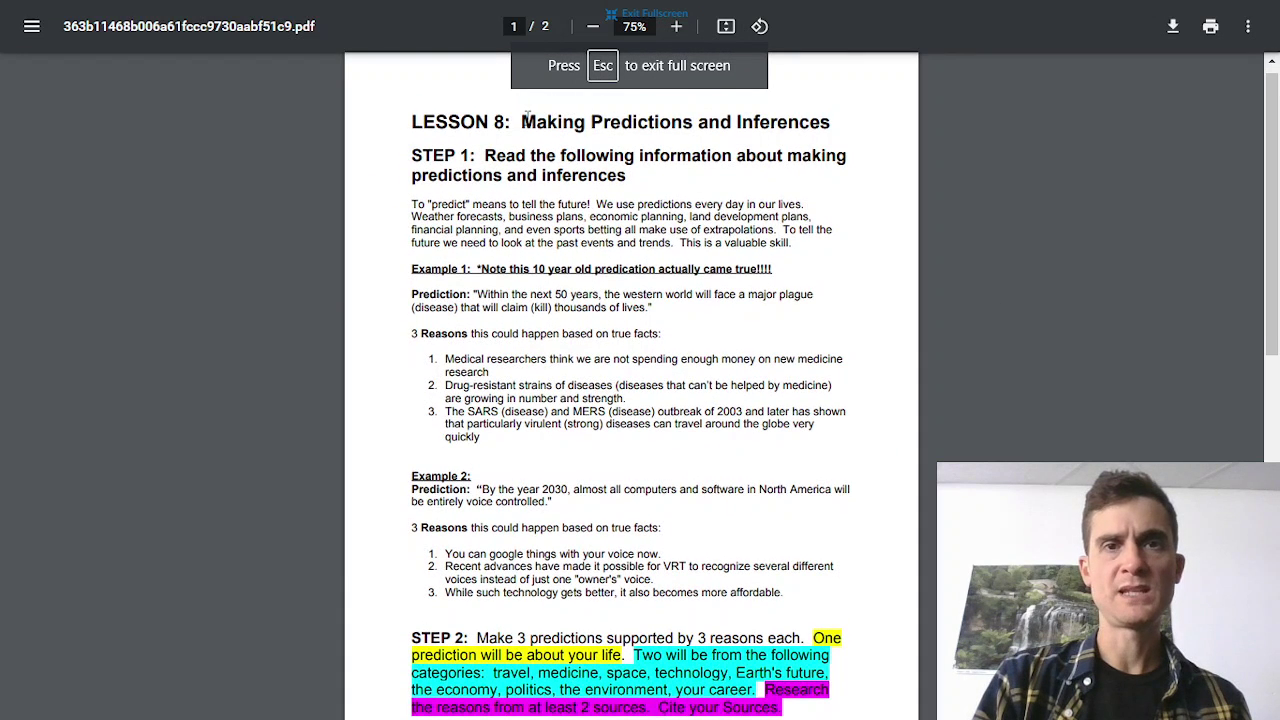
drag(524, 121, 836, 114)
click(630, 120)
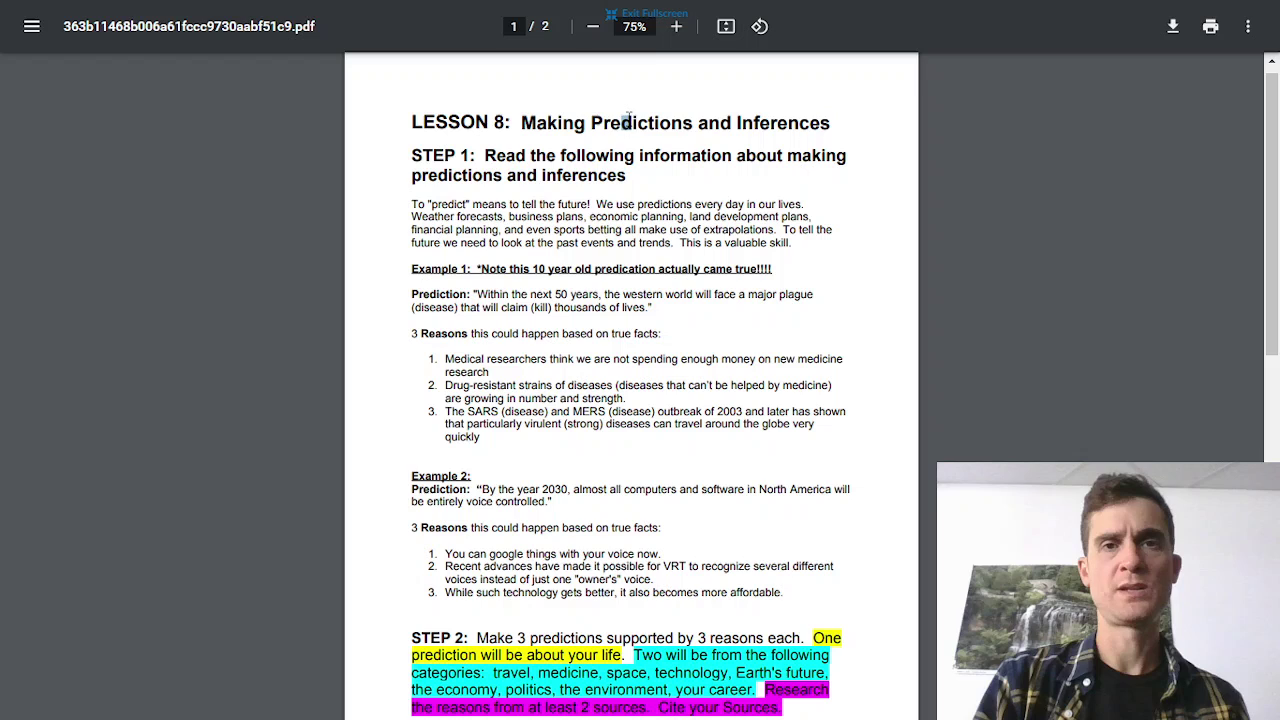
double_click(628, 118)
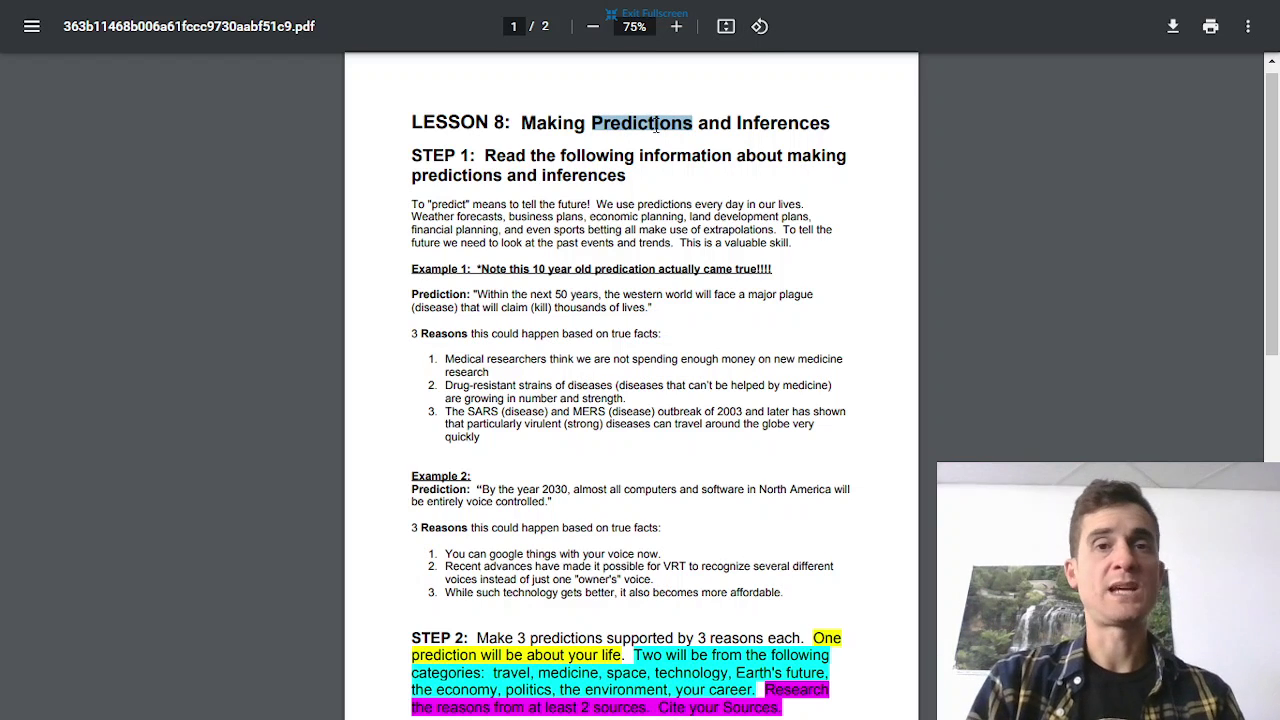
click(611, 119)
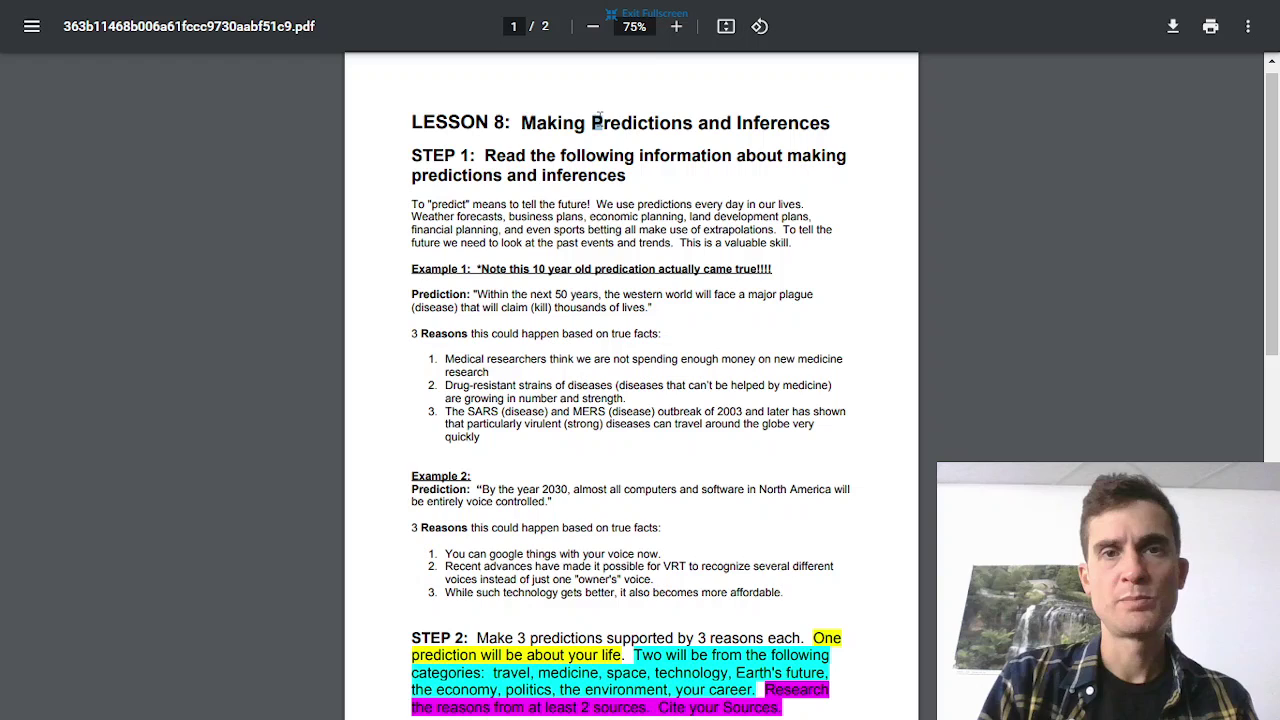
drag(604, 120, 679, 127)
click(630, 122)
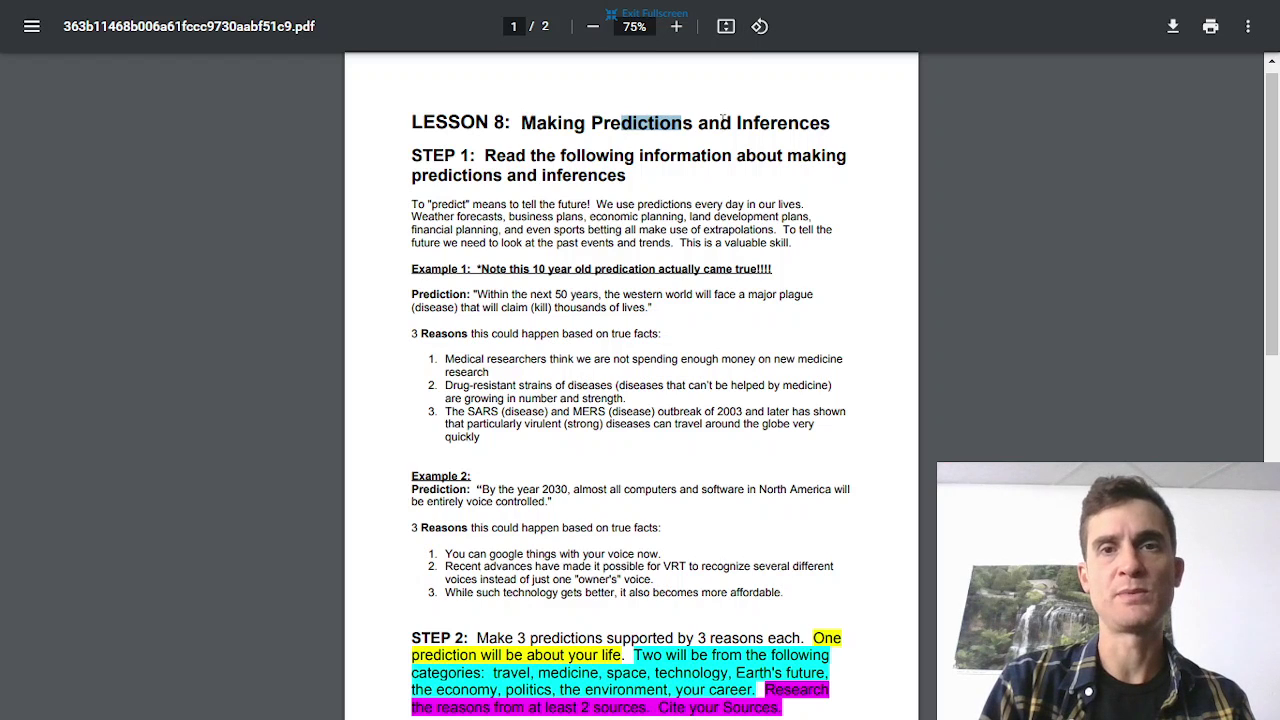
Highlight Inferences in the title, then exit and re-enter full screen
drag(738, 122, 828, 116)
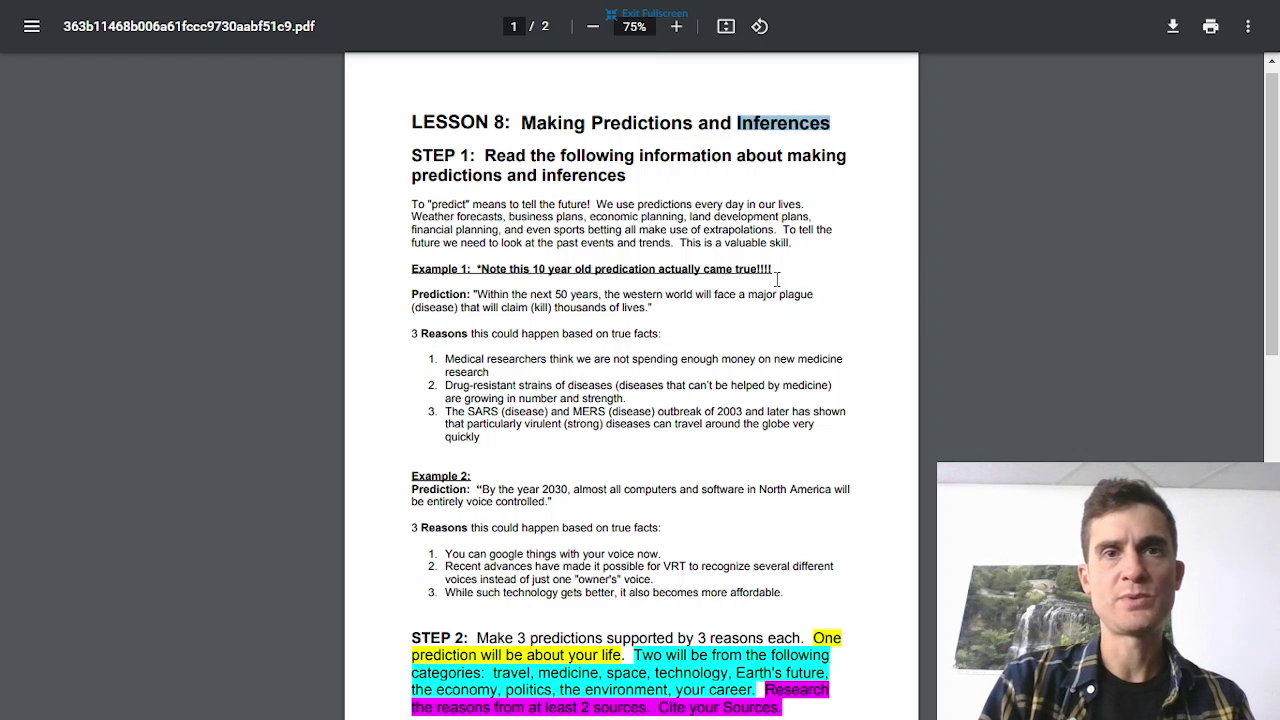
click(676, 37)
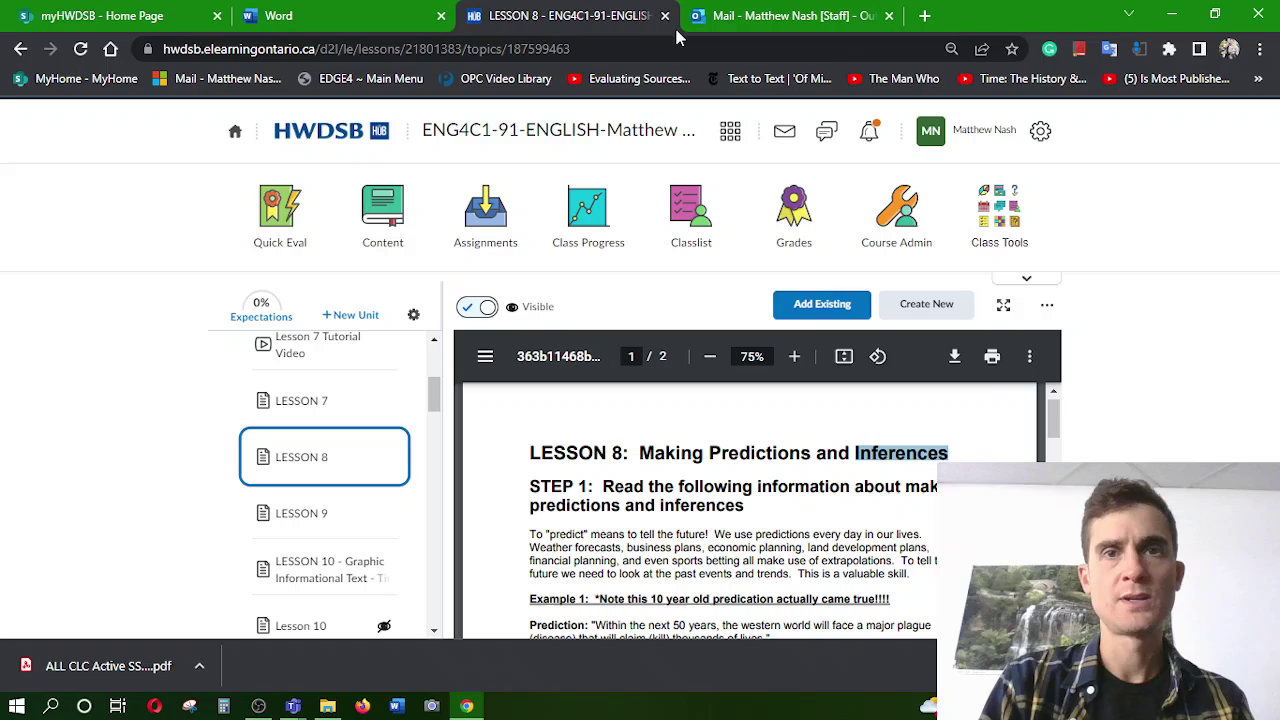
click(1003, 304)
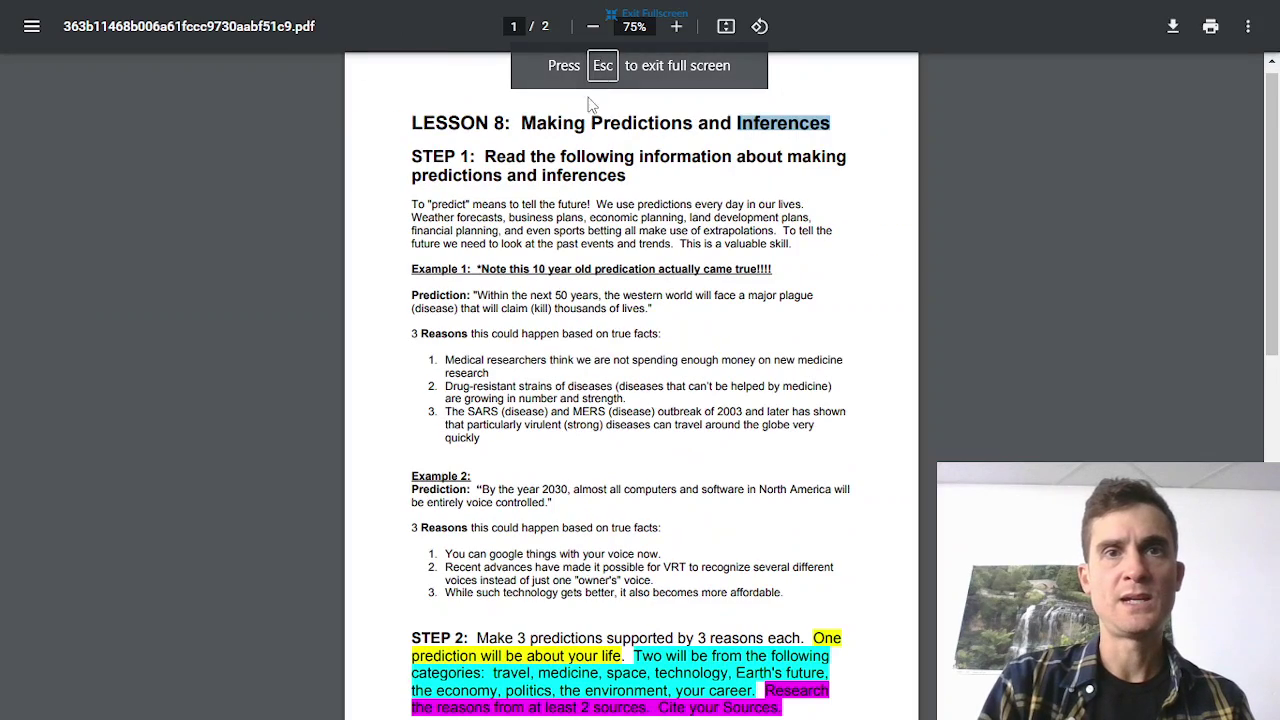
Zoom the PDF to 113% and scroll down to Example 1
click(678, 38)
click(676, 27)
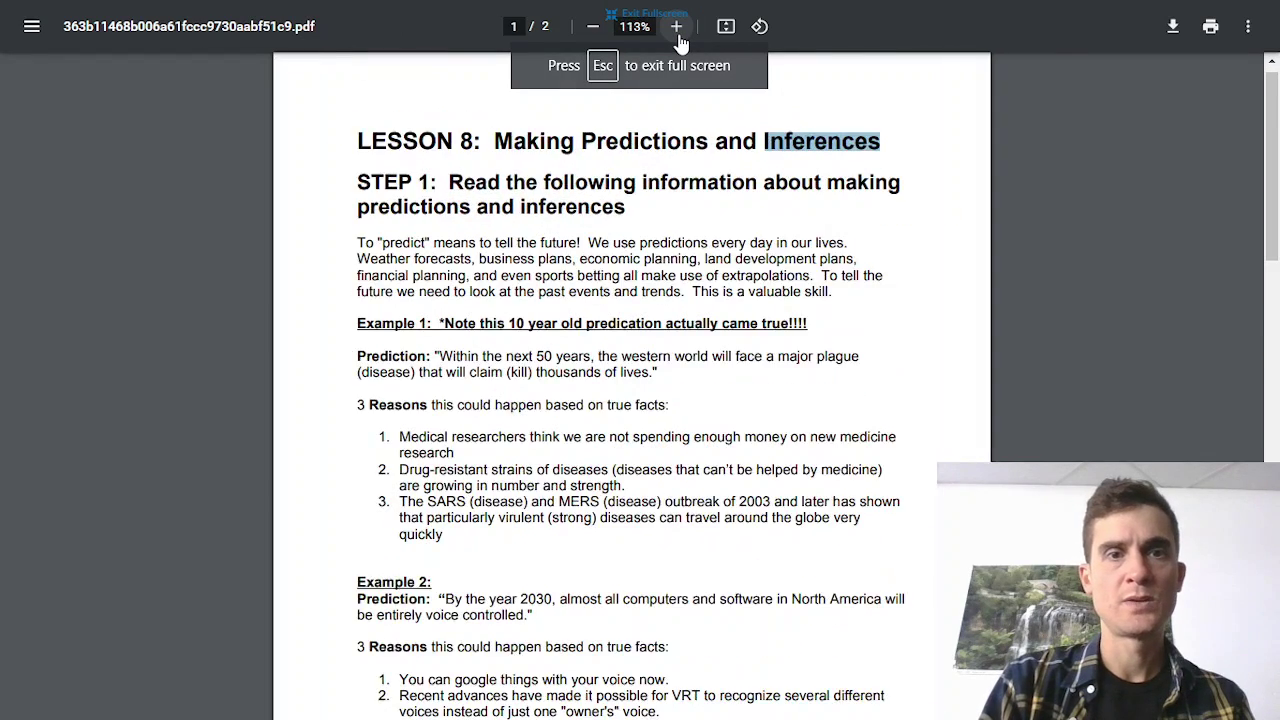
click(676, 27)
scroll(640, 400, down, 1)
scroll(640, 400, down, 3)
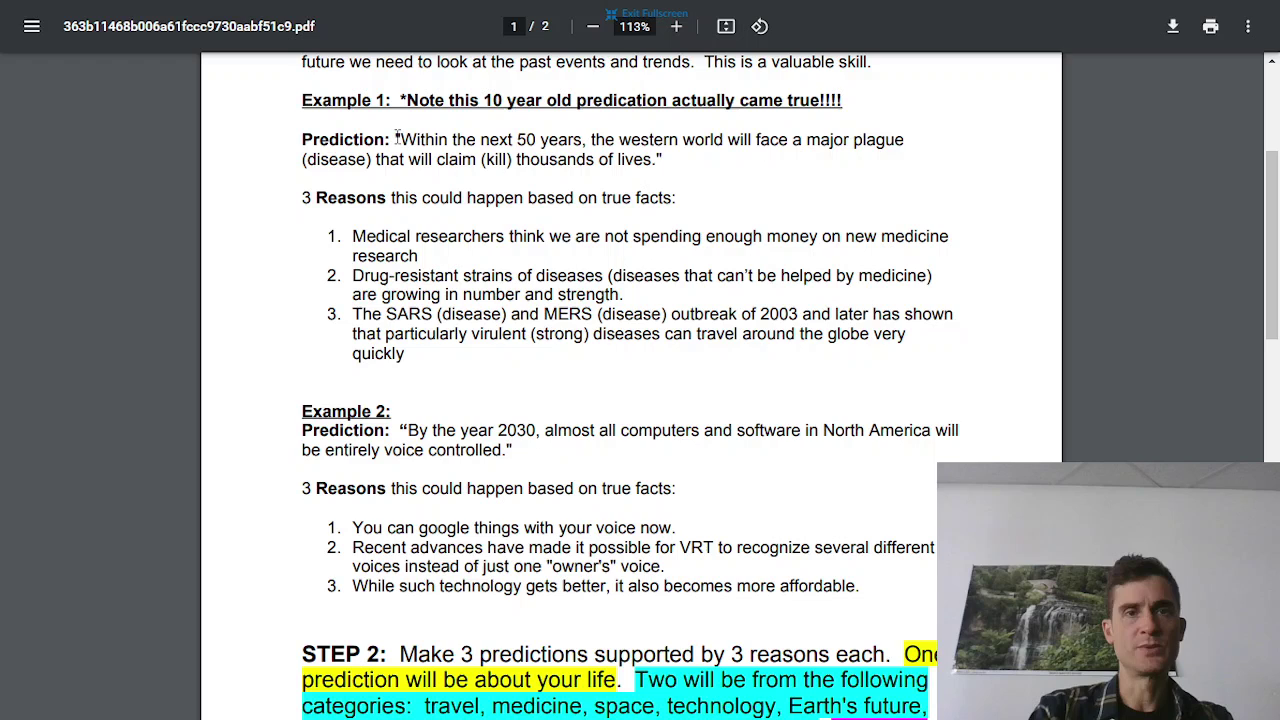
Highlight Example 1's prediction quote, including the number 50
drag(396, 140, 578, 160)
click(454, 145)
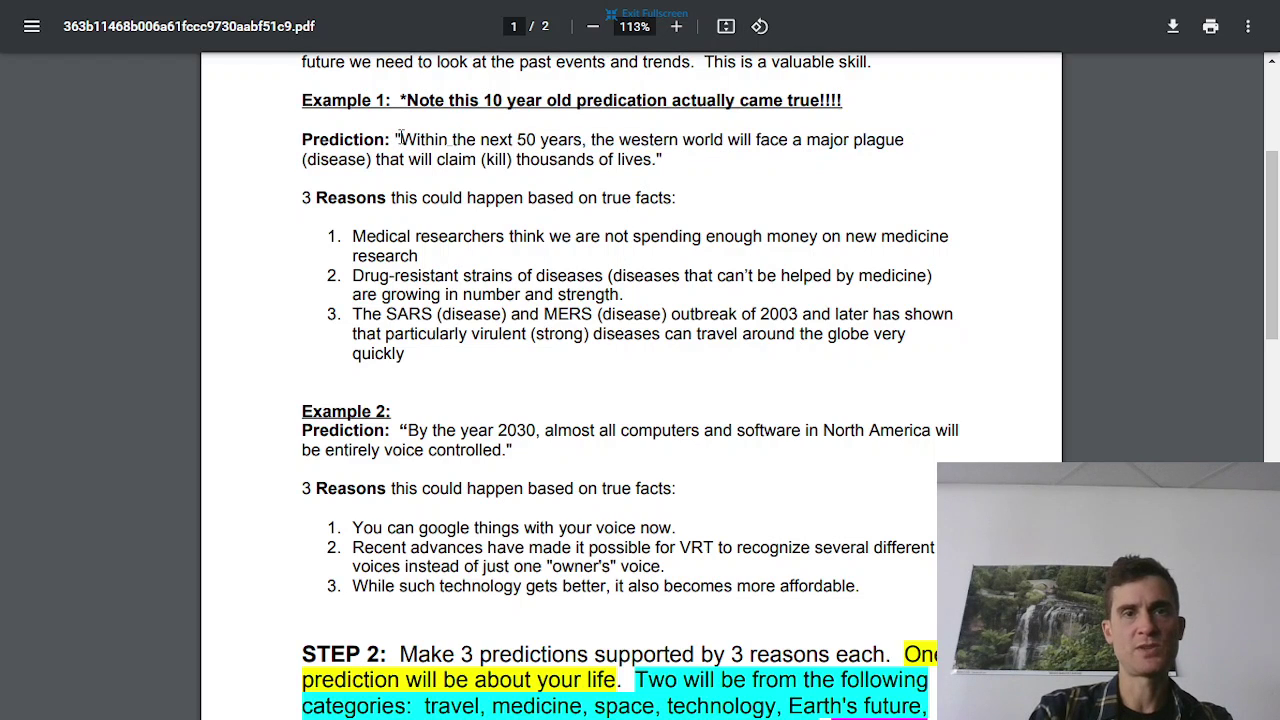
drag(396, 140, 676, 166)
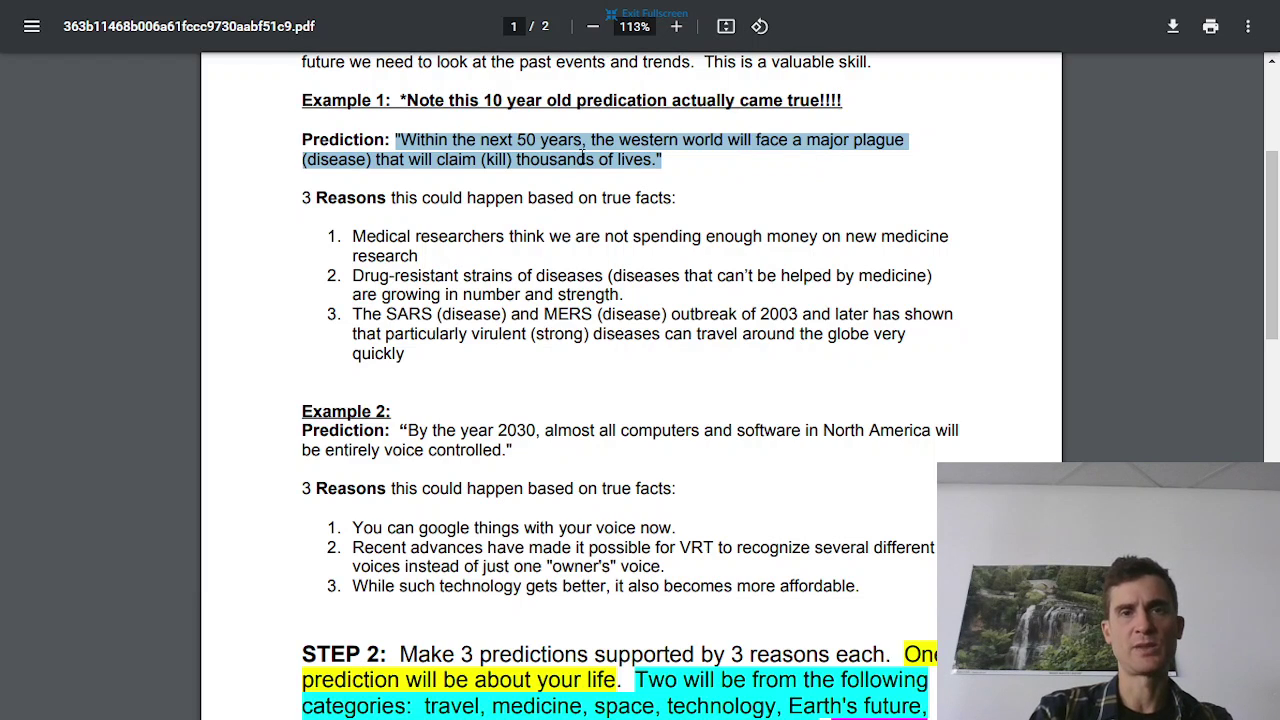
drag(304, 200, 687, 200)
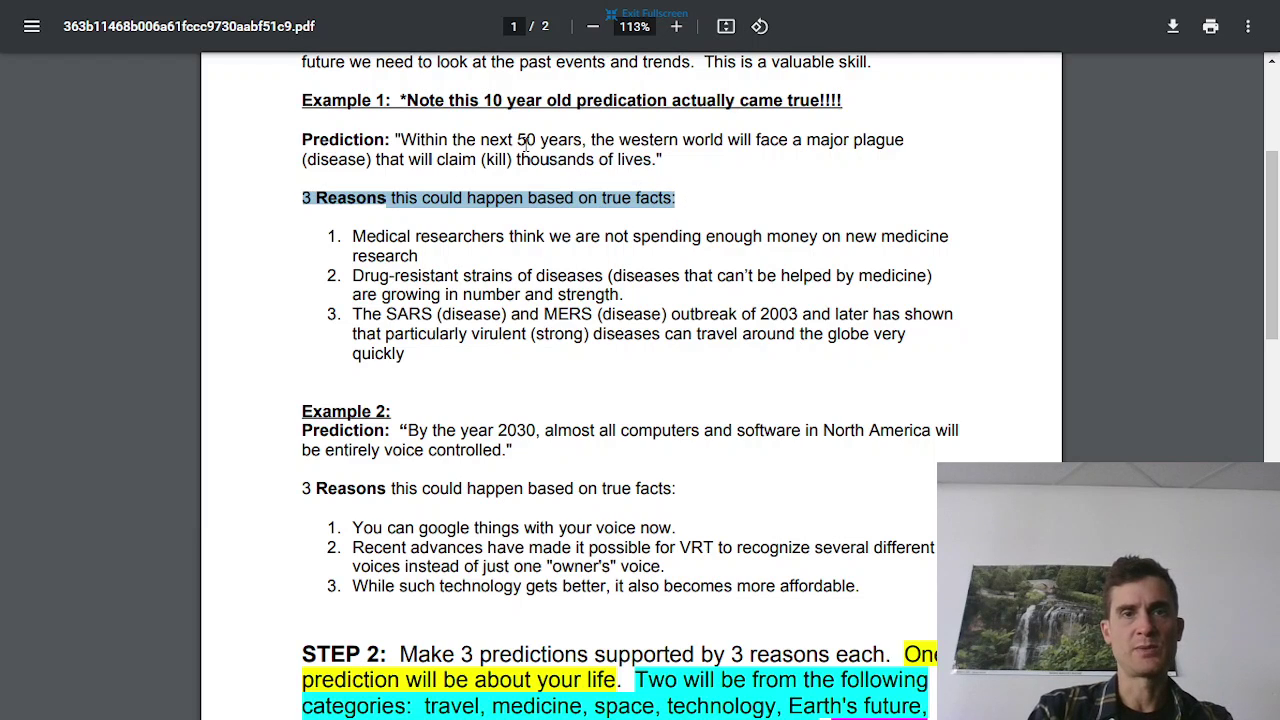
drag(518, 140, 539, 137)
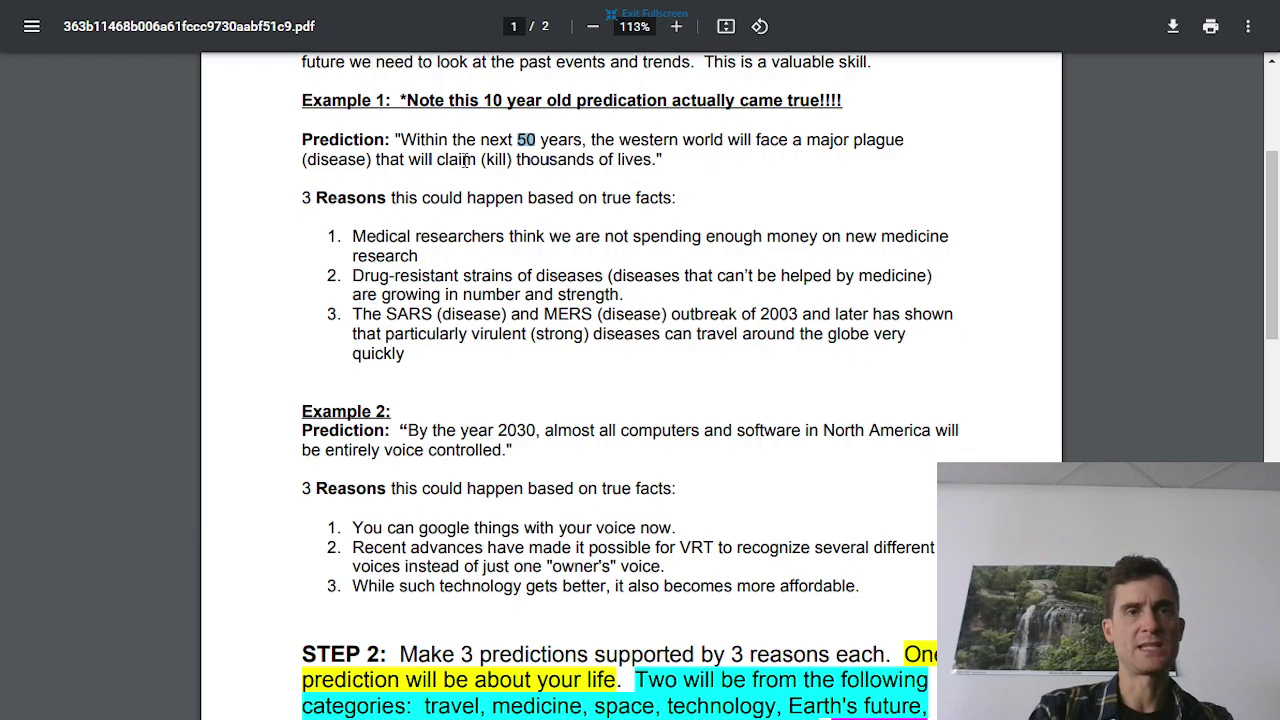
Highlight the 3 Reasons line and each reason: medicine research, drug-resistant diseases, SARS and MERS
drag(303, 197, 692, 192)
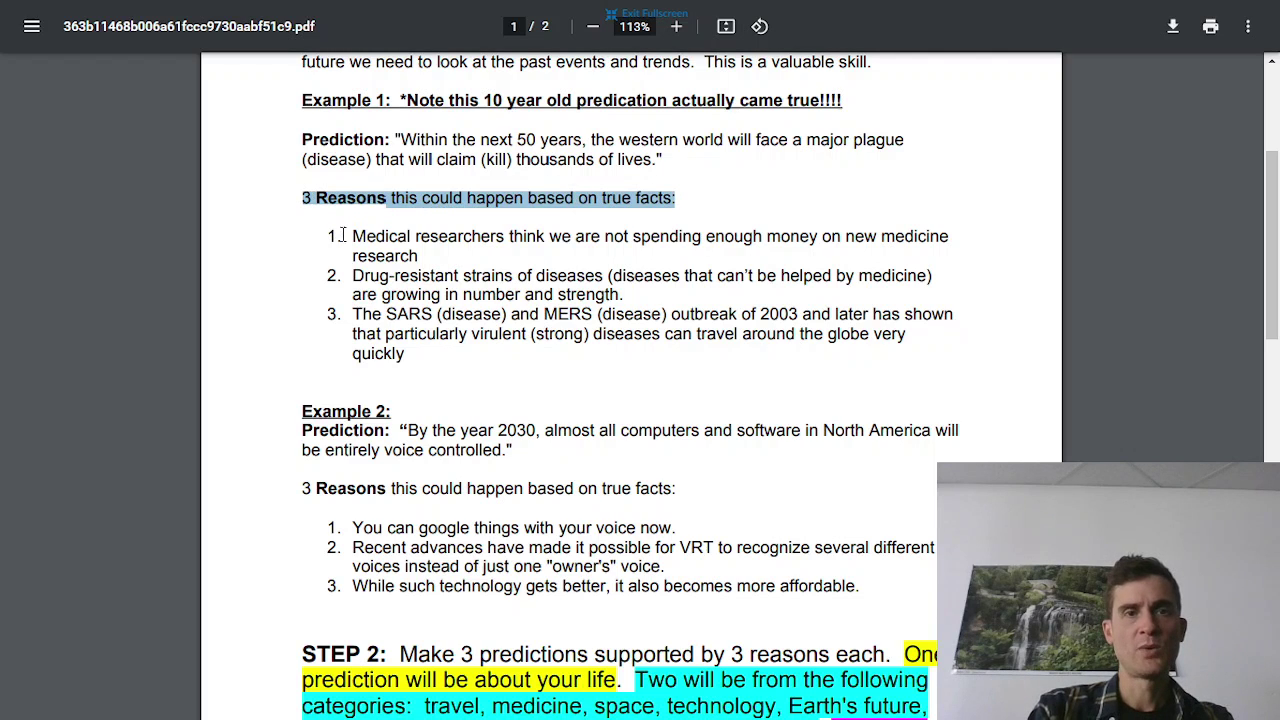
drag(350, 236, 424, 260)
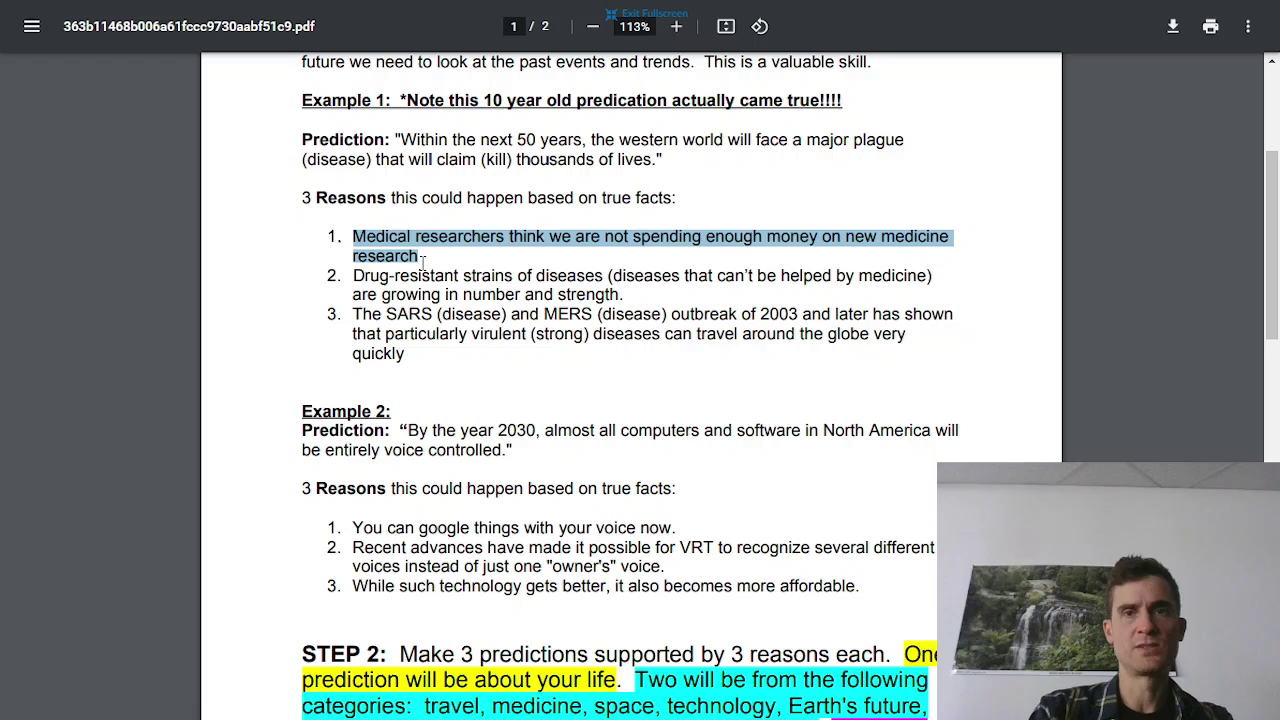
click(355, 275)
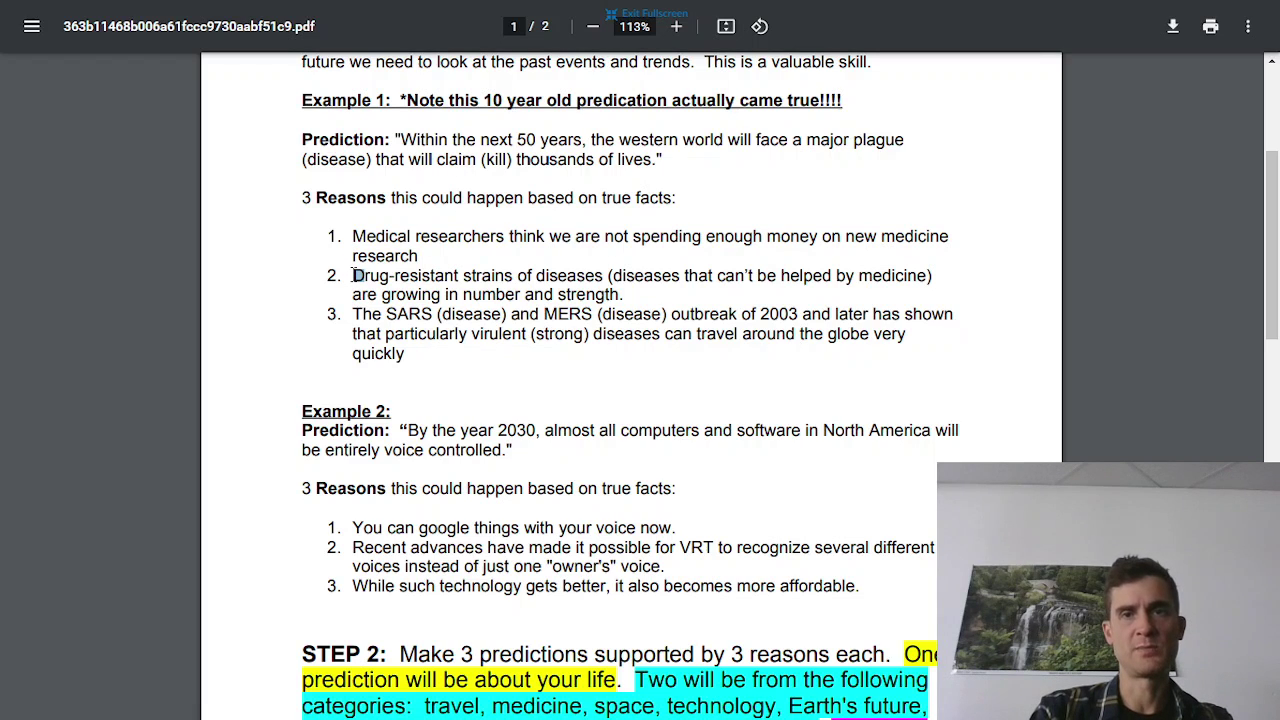
drag(357, 275, 628, 296)
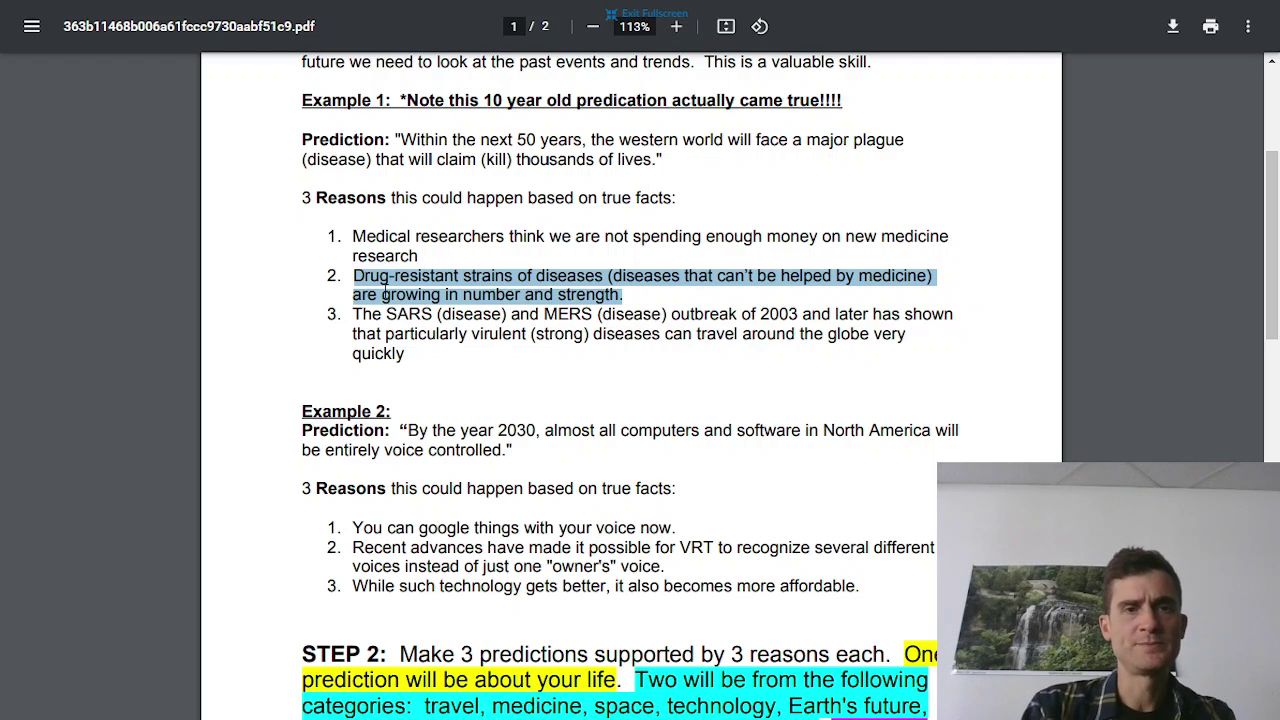
drag(349, 314, 420, 361)
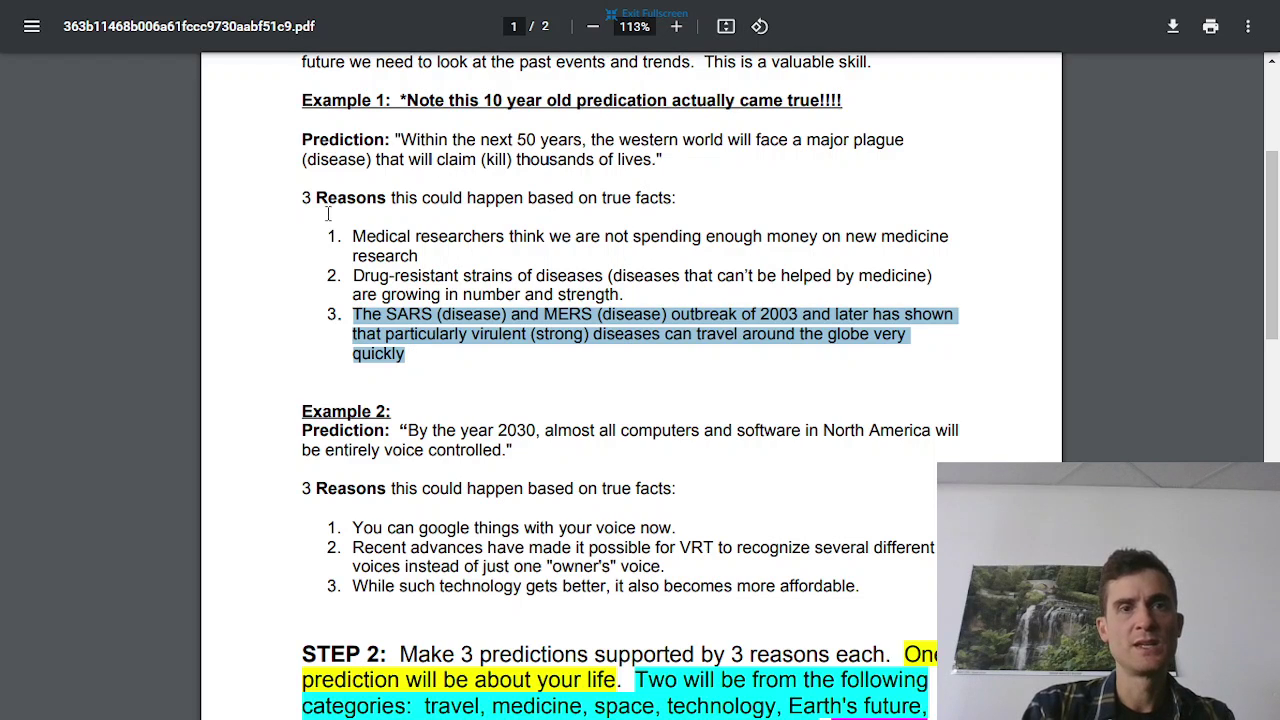
drag(303, 130, 667, 163)
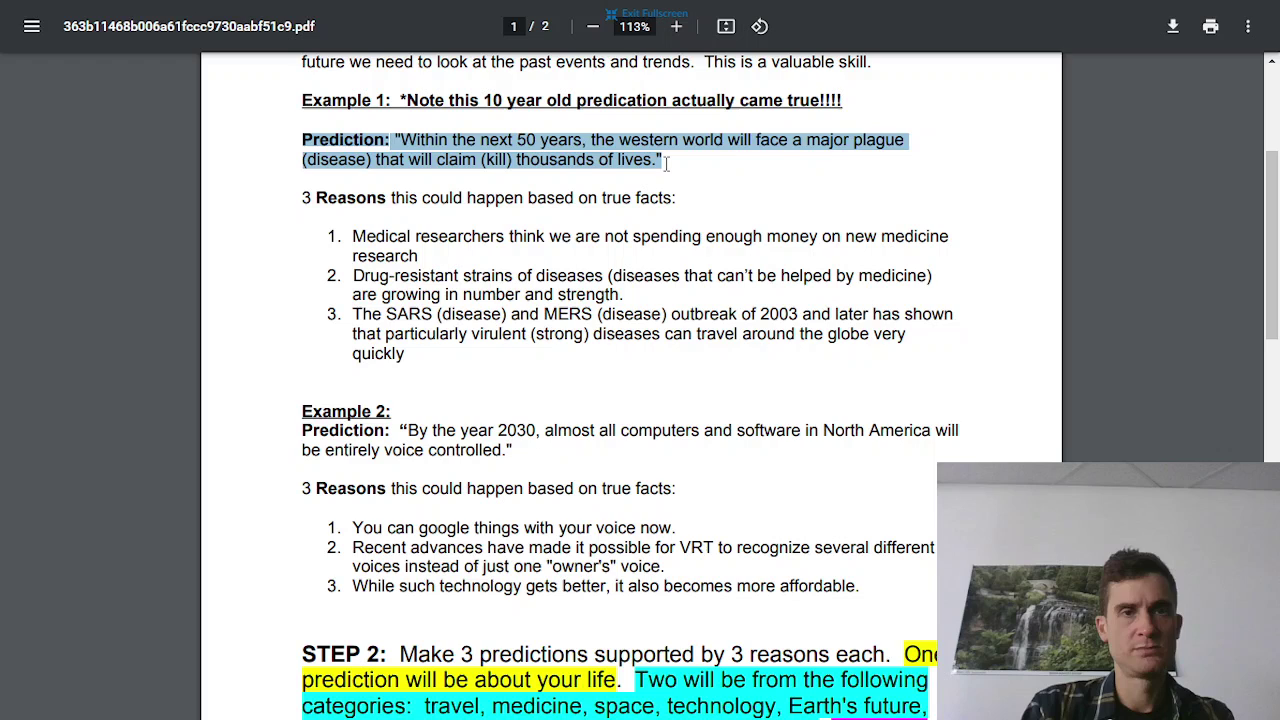
click(304, 197)
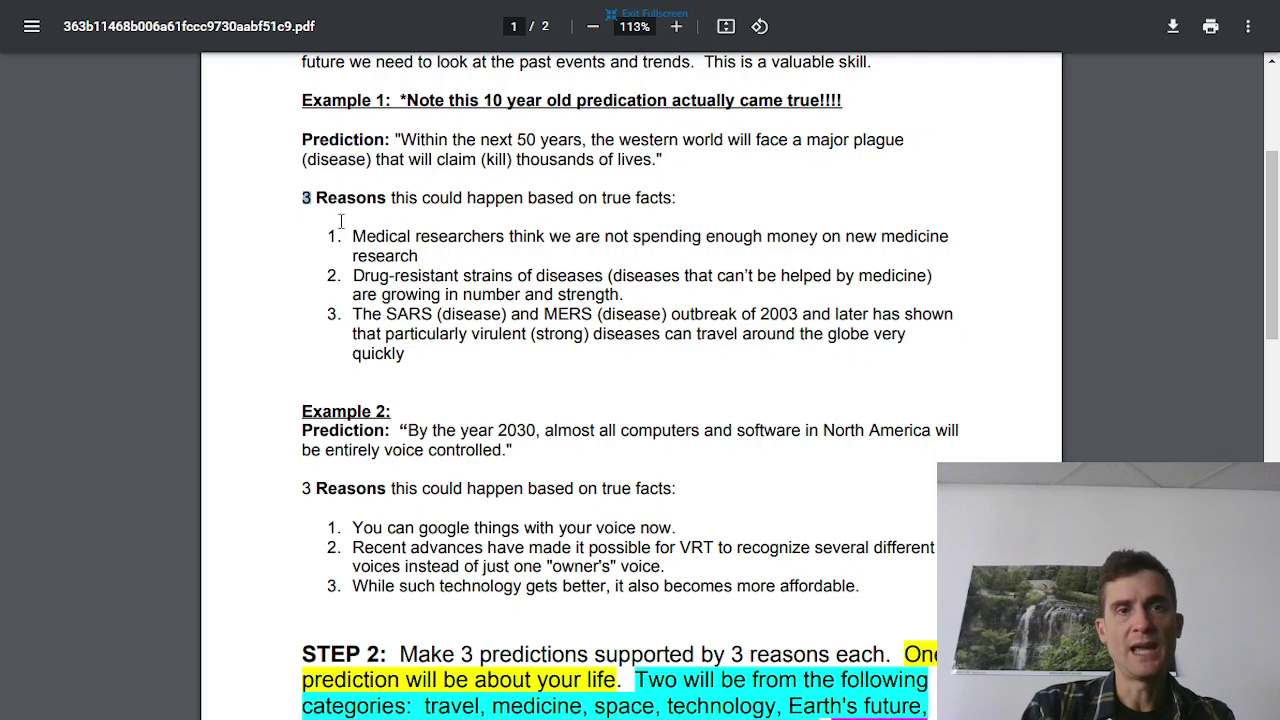
drag(341, 221, 411, 364)
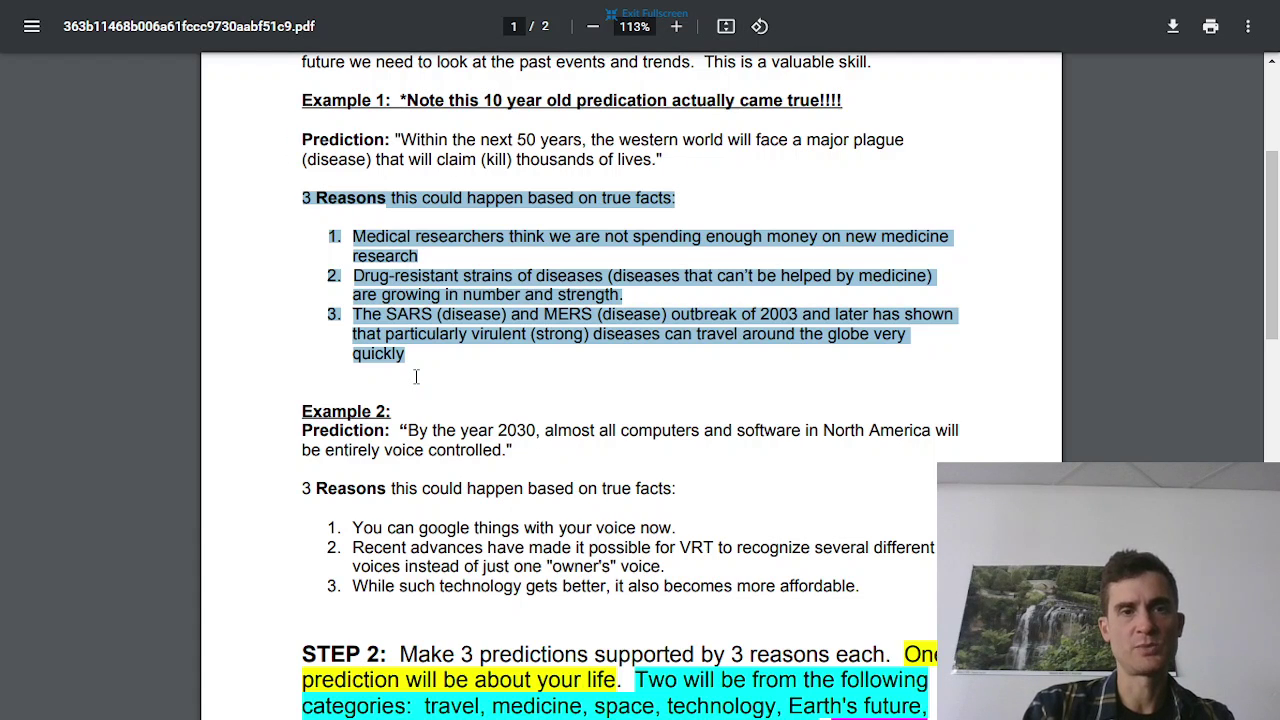
scroll(416, 376, down, 3)
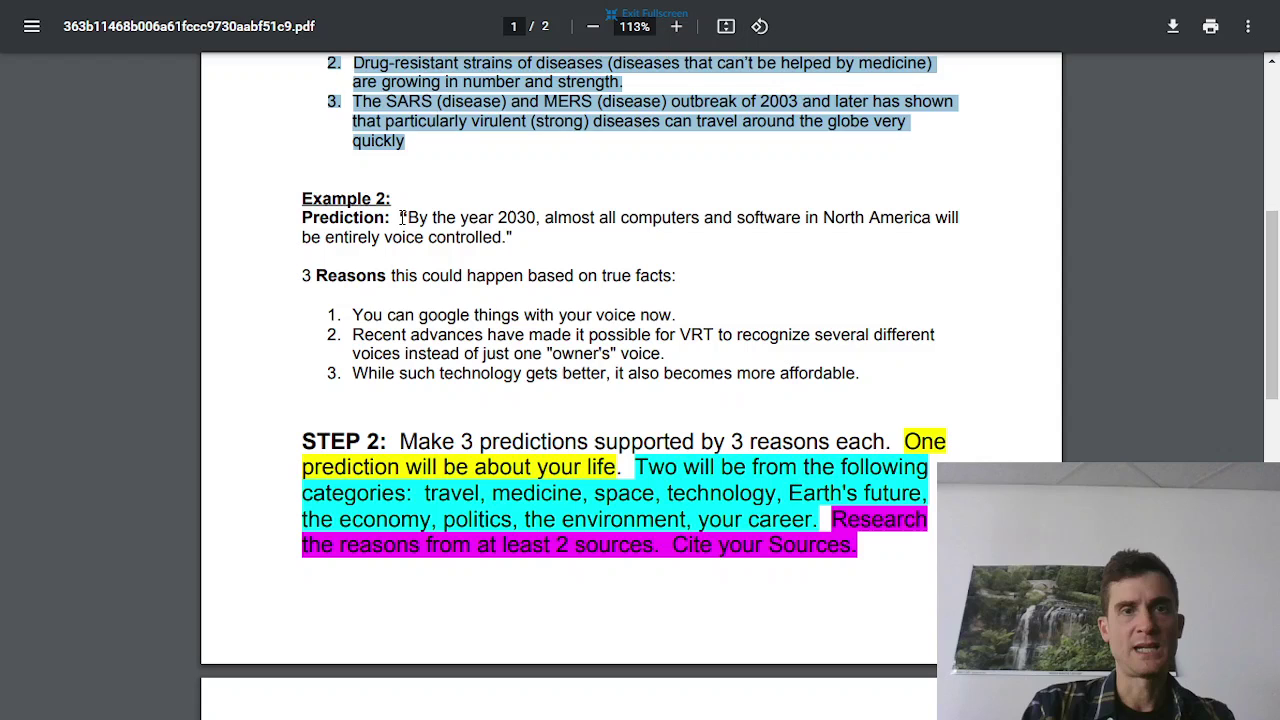
drag(401, 217, 519, 239)
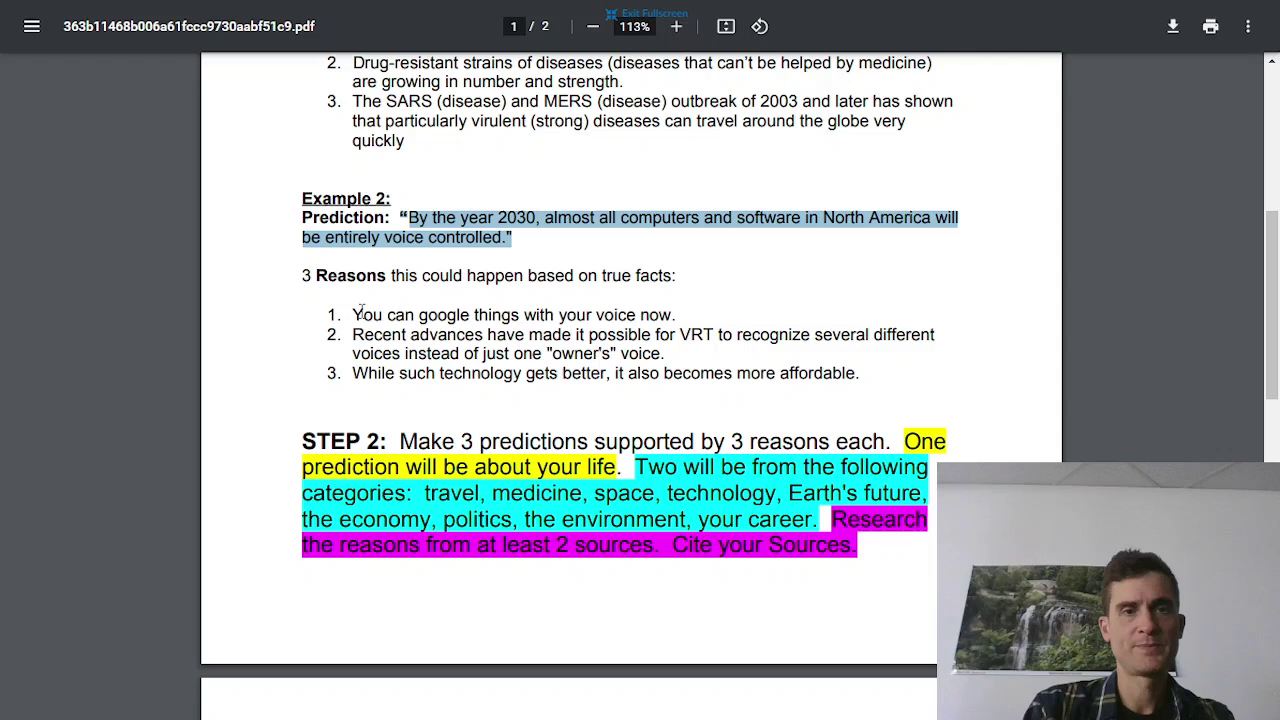
drag(347, 314, 665, 309)
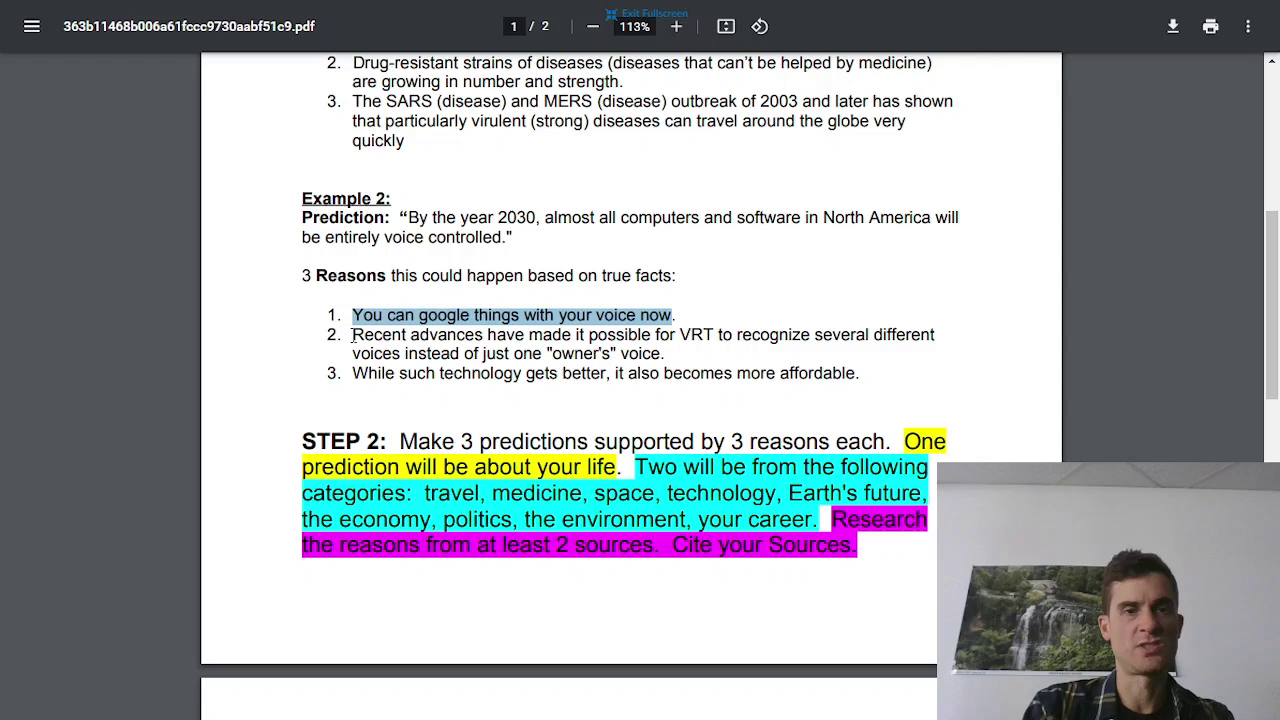
drag(352, 334, 662, 354)
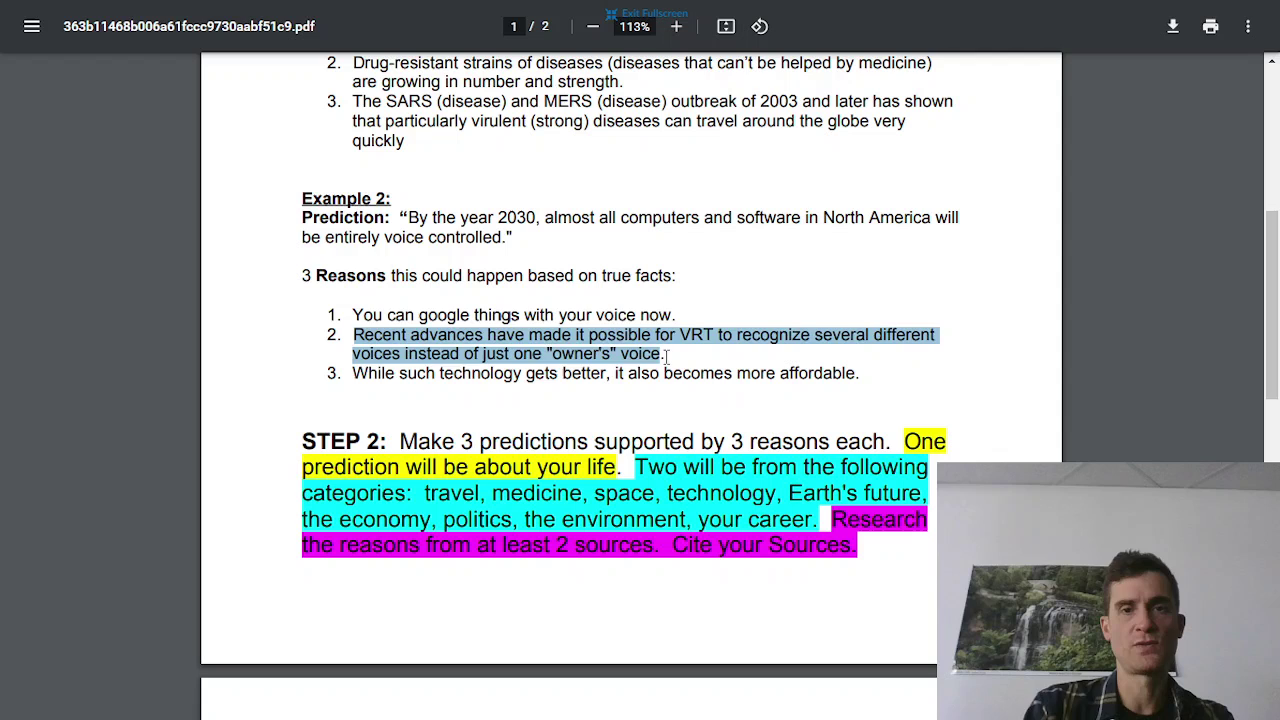
drag(665, 355, 338, 335)
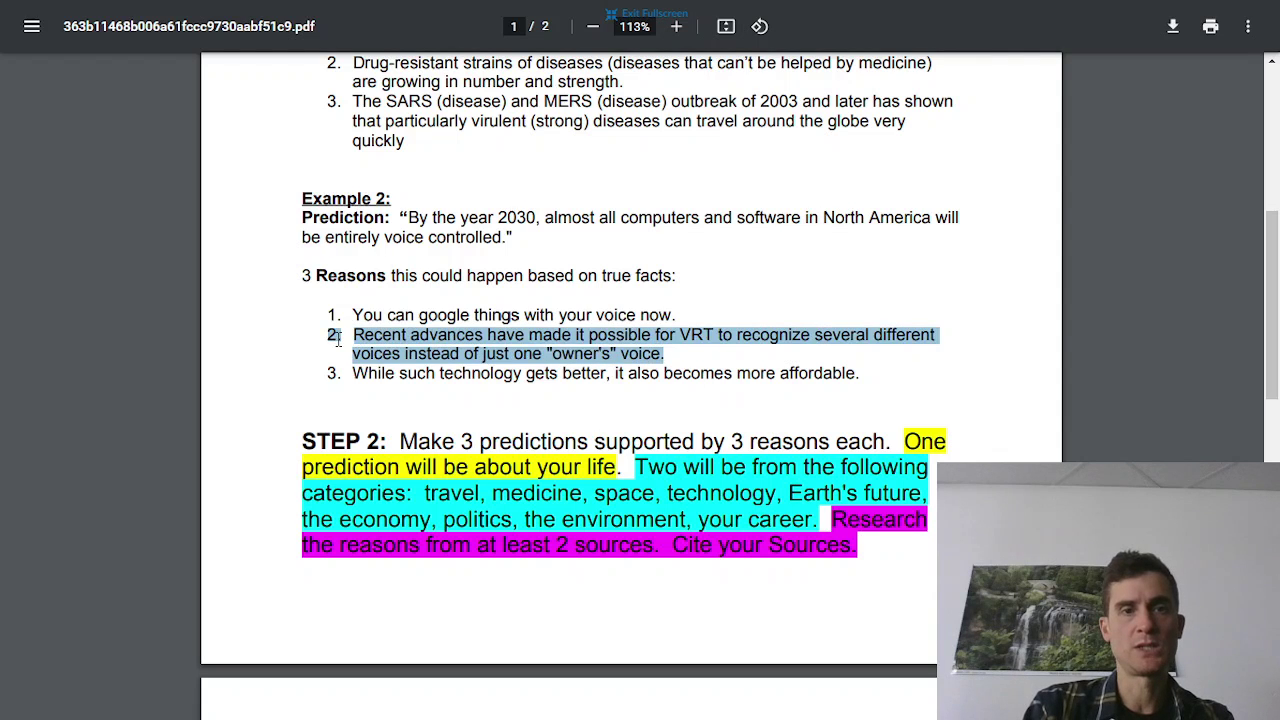
click(357, 335)
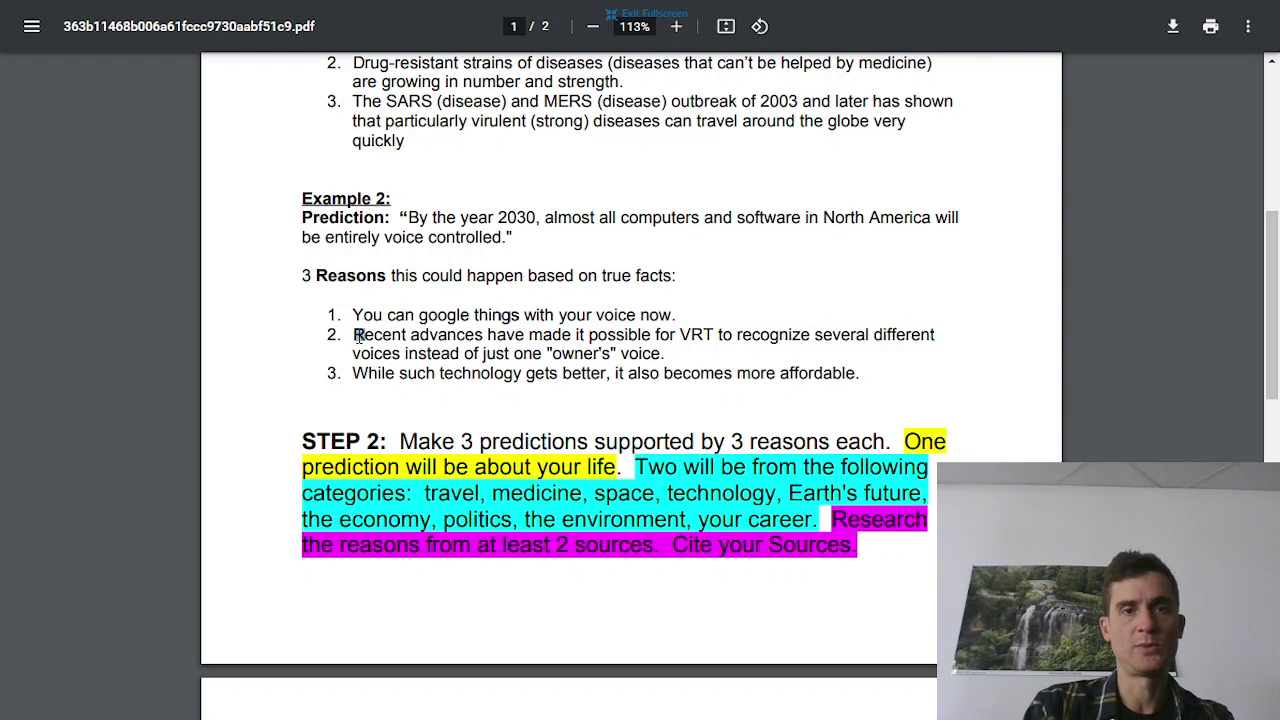
mouse_move(357, 335)
mouse_down()
mouse_move(695, 356)
mouse_move(686, 342)
mouse_move(669, 355)
mouse_move(352, 356)
mouse_move(353, 340)
mouse_up()
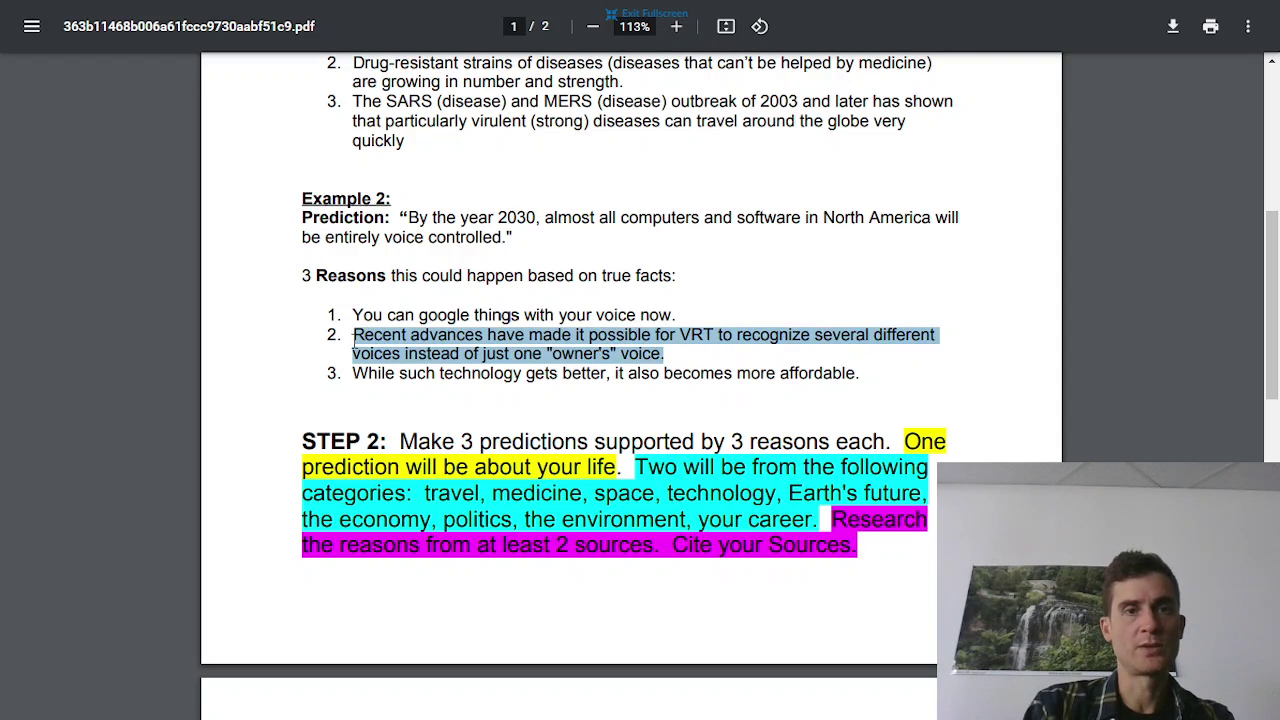
click(687, 357)
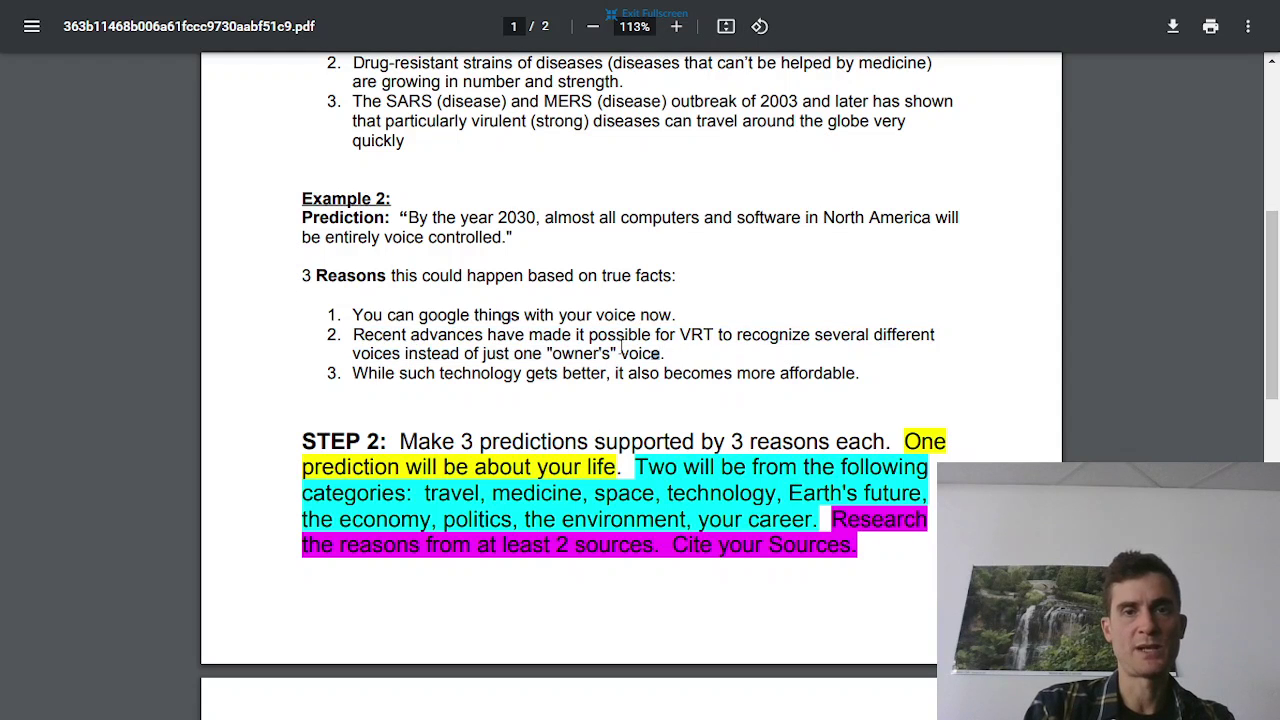
drag(664, 355, 357, 340)
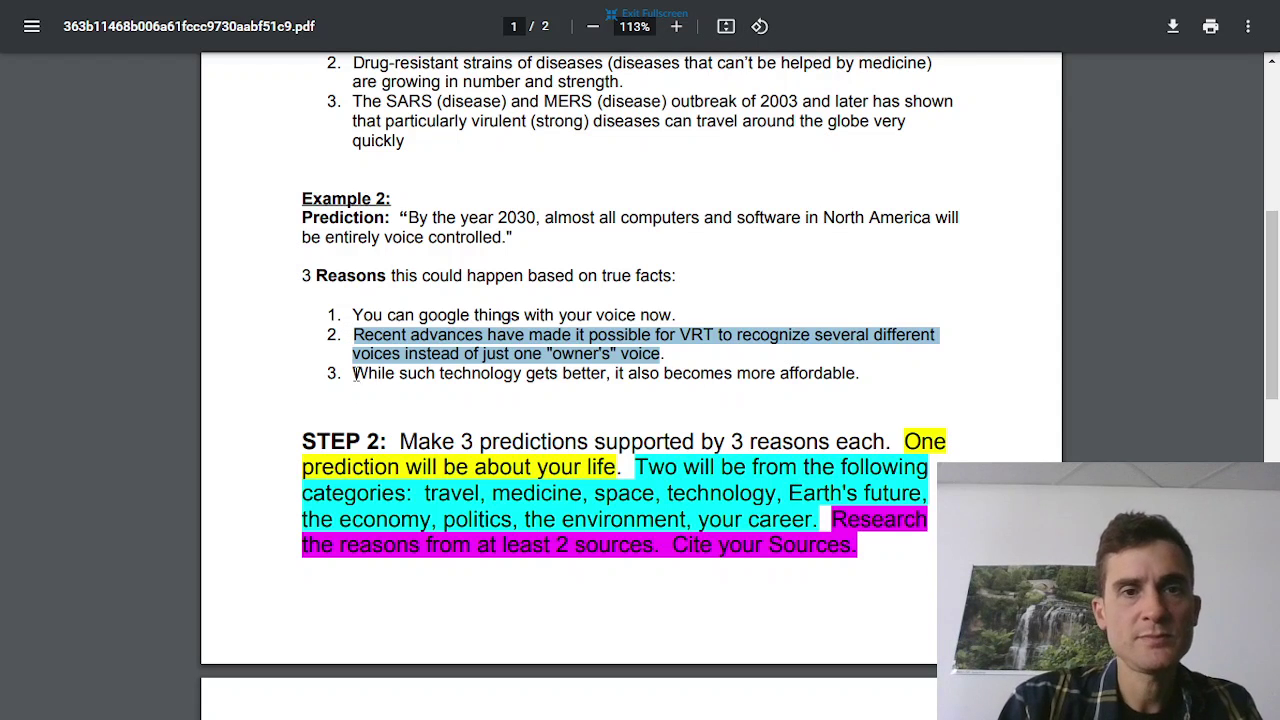
drag(354, 385, 884, 370)
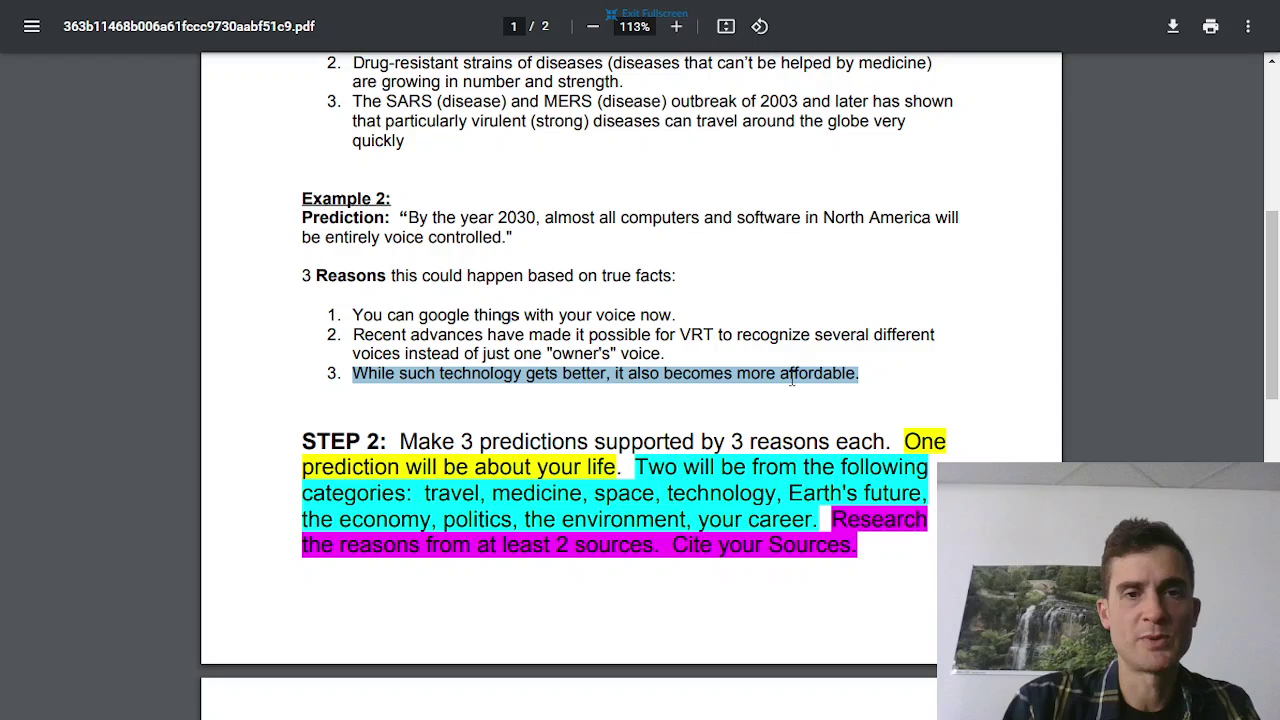
Scroll to STEP 2, highlight the phrase about one prediction being about your life, and exit fullscreen
scroll(277, 392, down, 3)
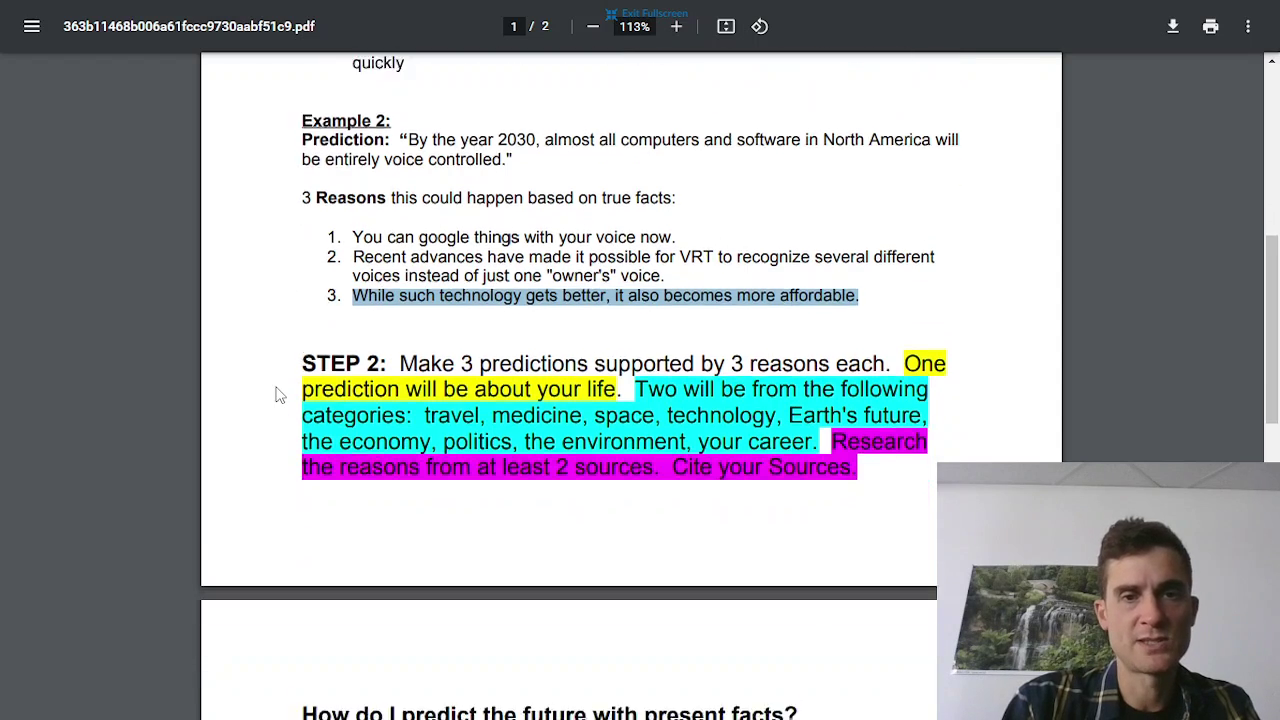
scroll(279, 395, down, 3)
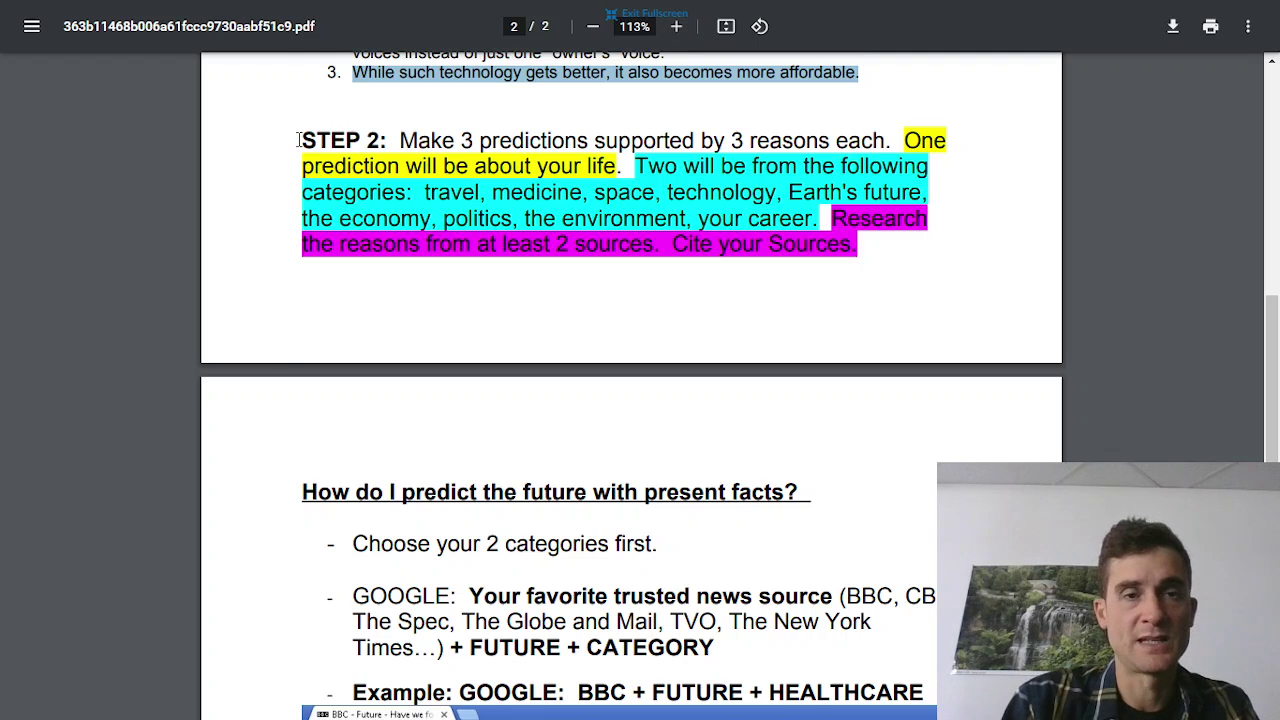
drag(298, 140, 869, 250)
click(697, 172)
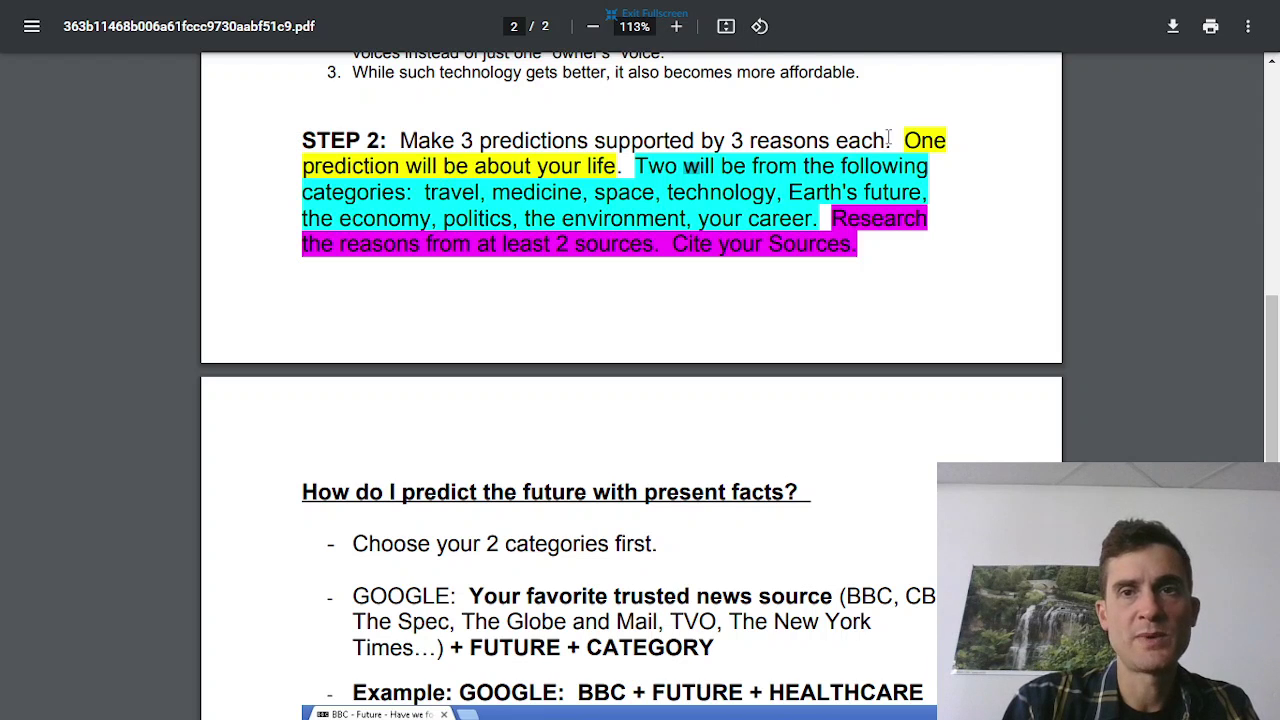
drag(904, 140, 617, 170)
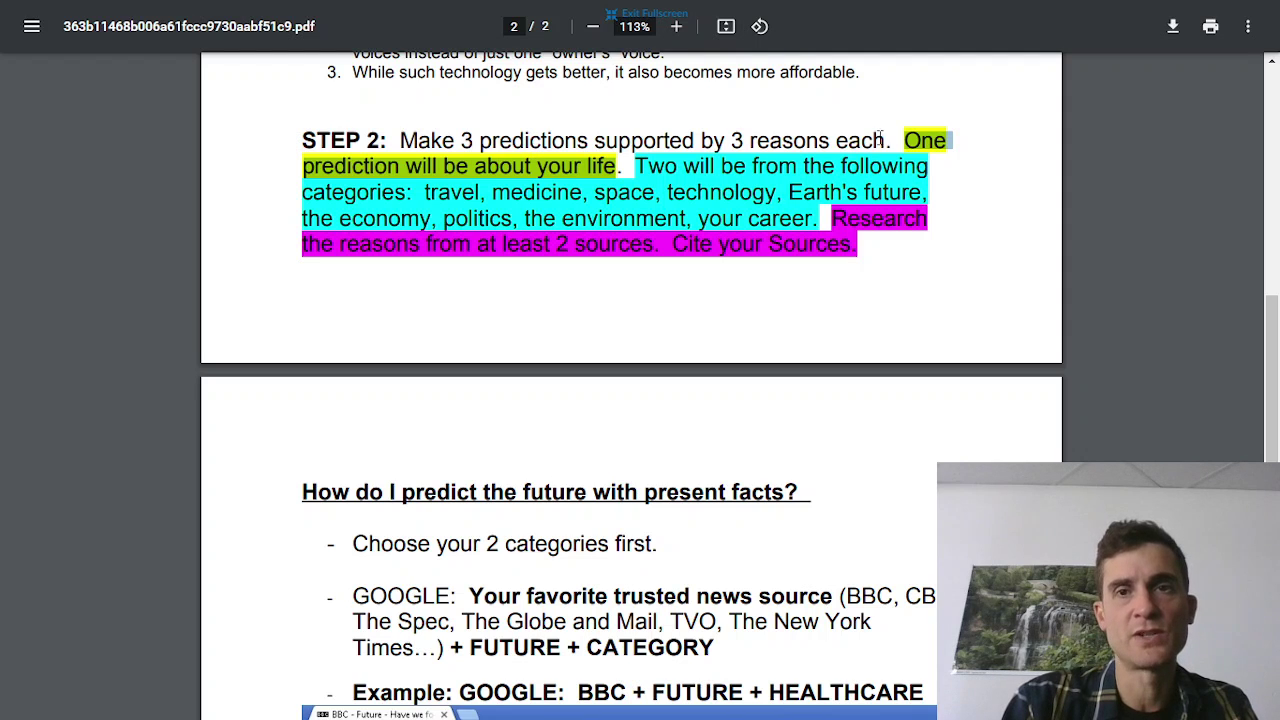
click(660, 18)
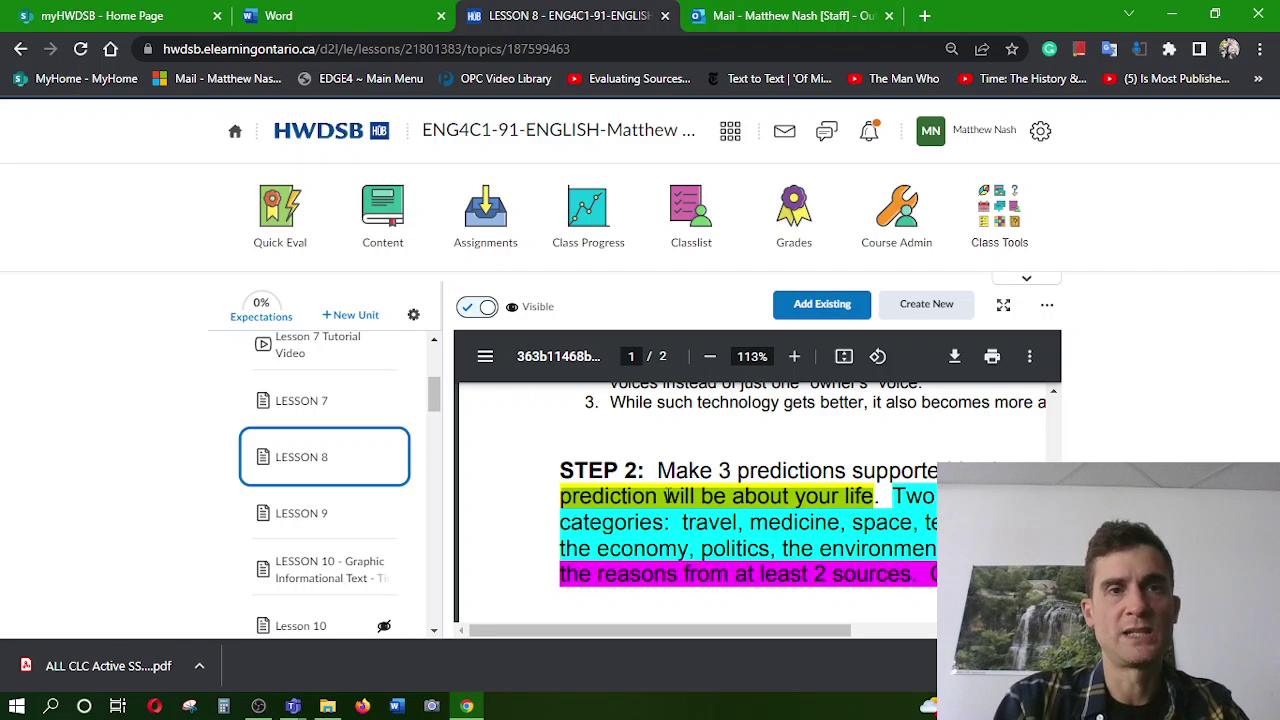
Create a new blank document and type the student's name and the teacher's name on separate lines
click(337, 12)
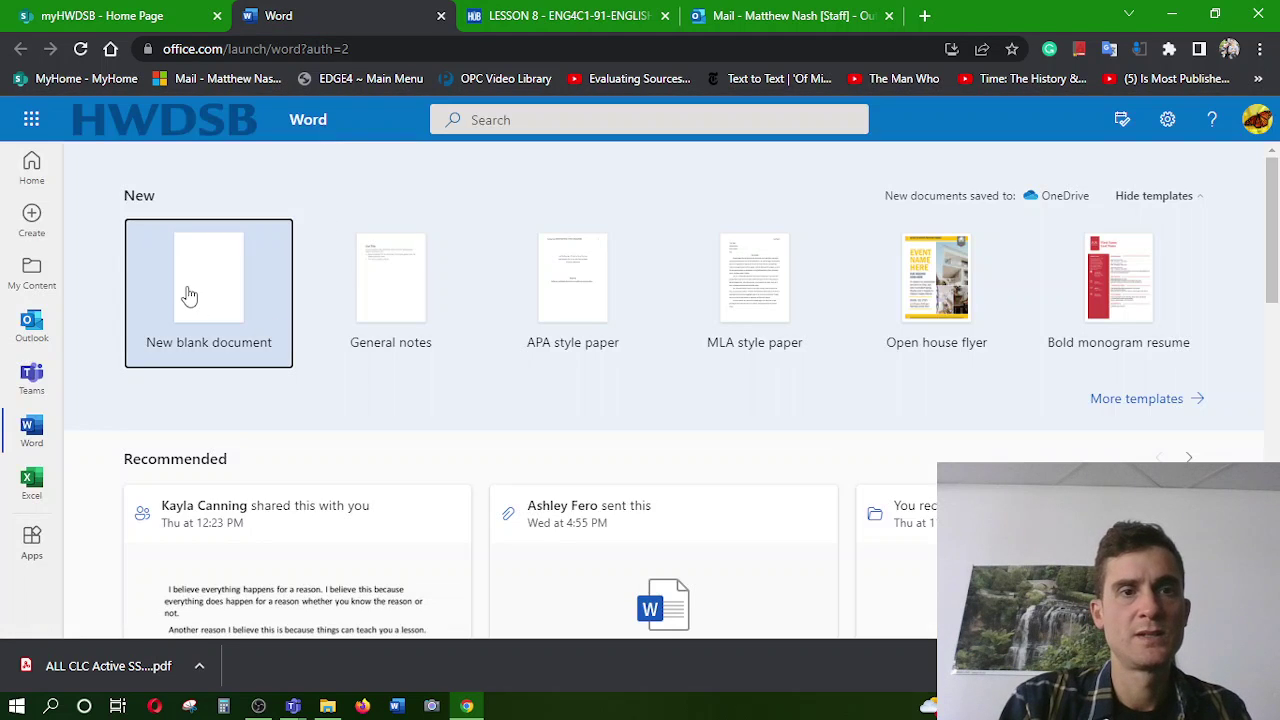
click(190, 296)
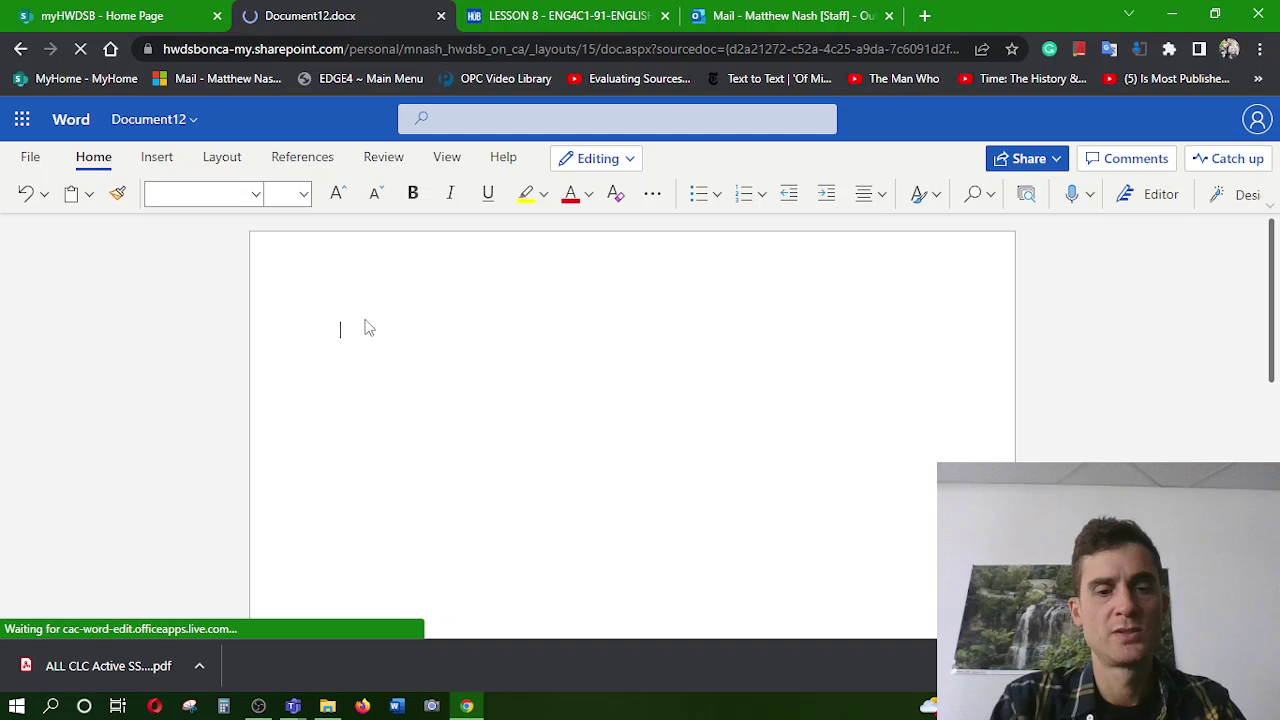
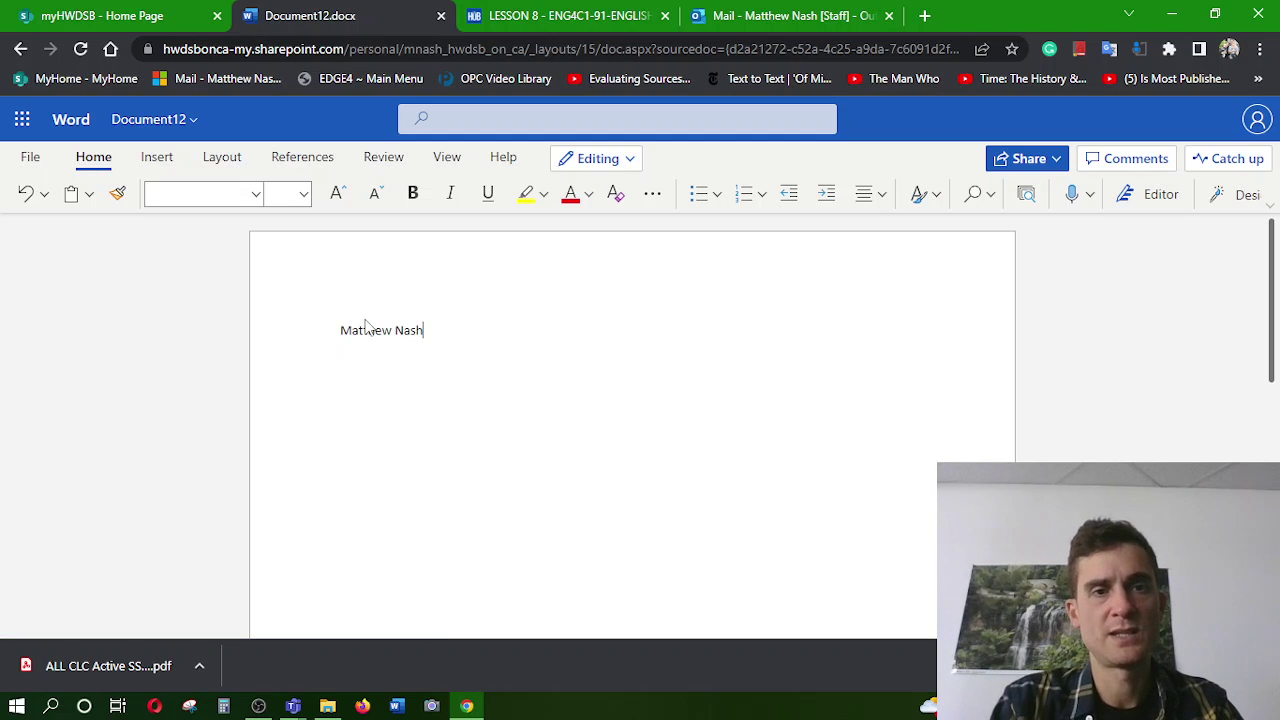
text(M)
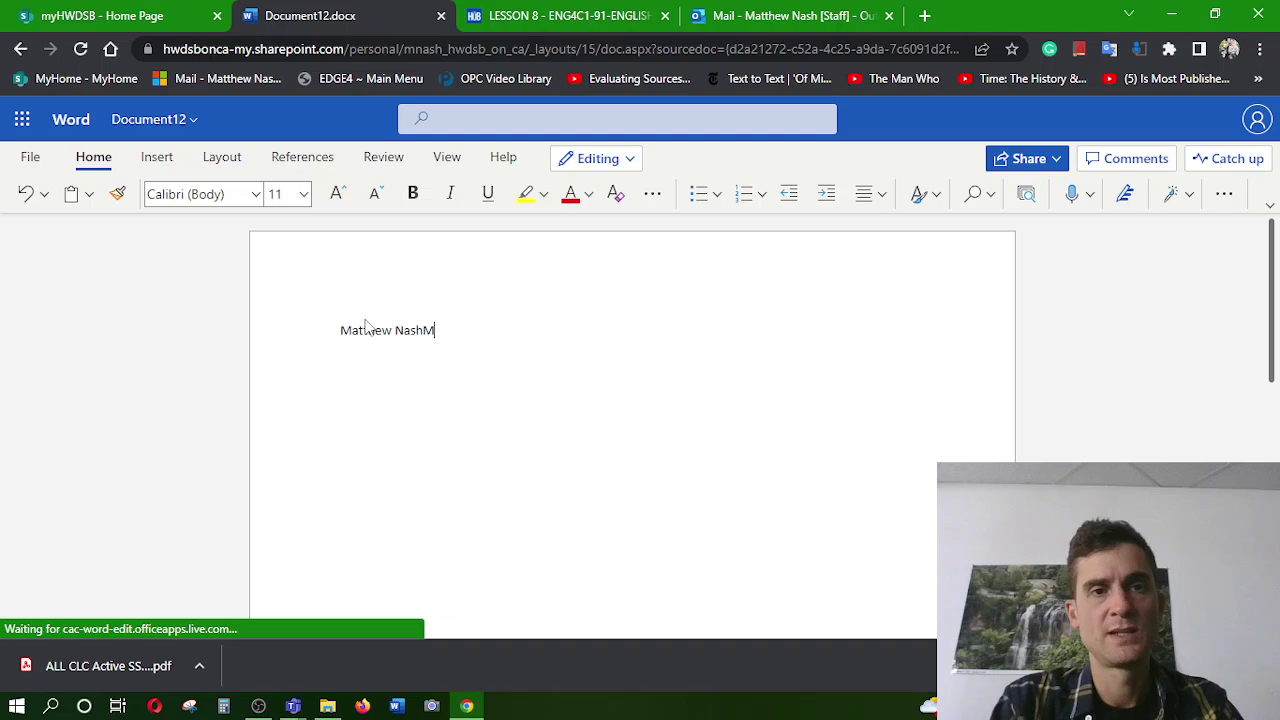
key(BackSpace)
key(Return)
text(Mr.)
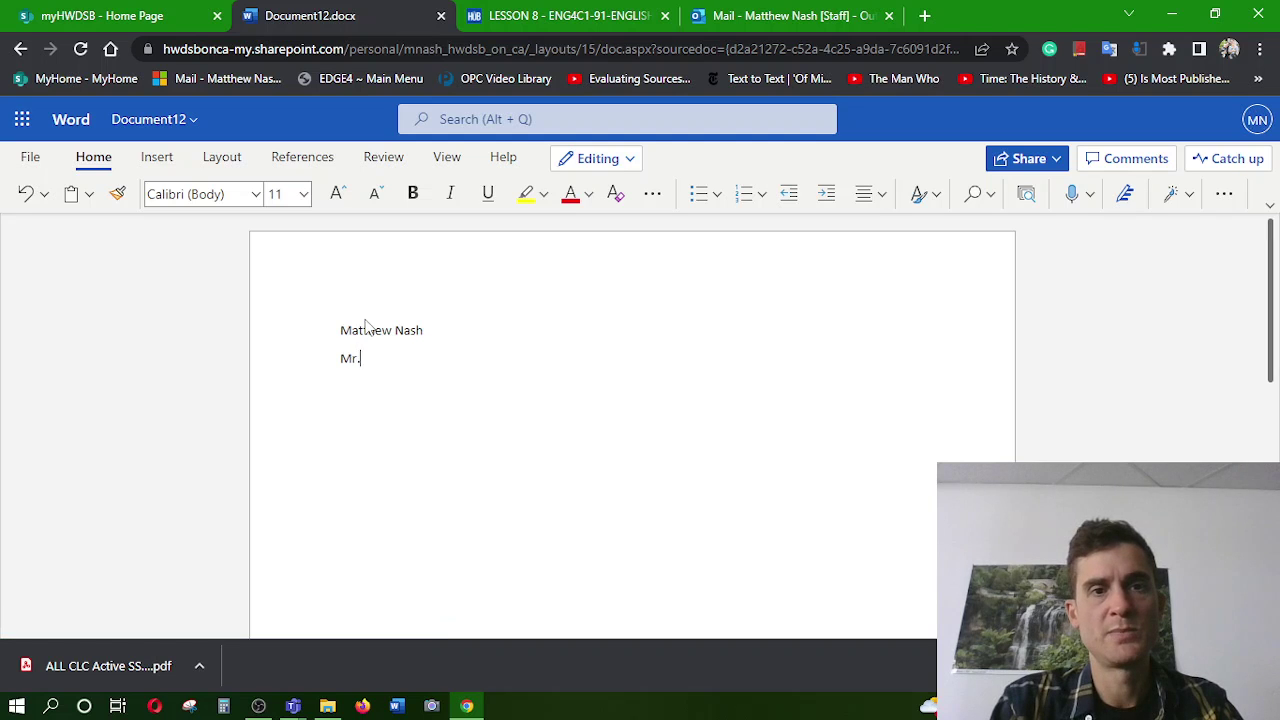
text( Nash)
Add the September 24 date, ENG4C and Lesson 8 on the following lines
key(Return)
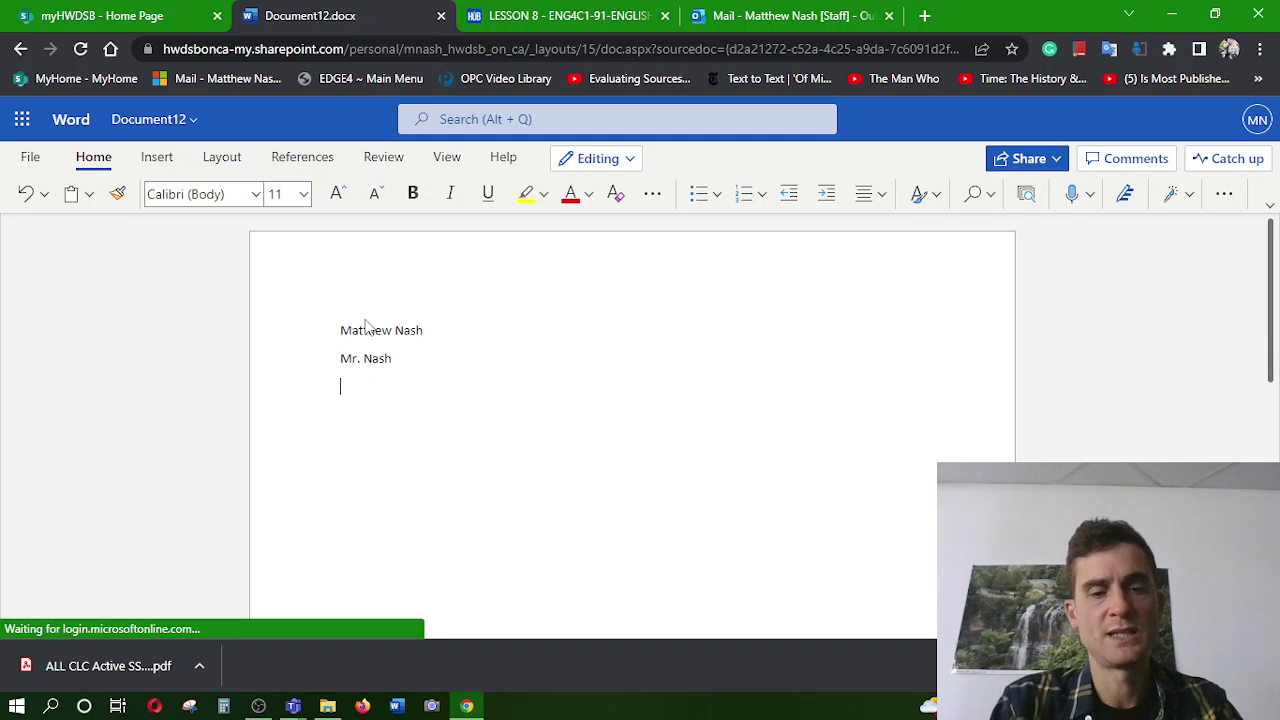
text(Sept)
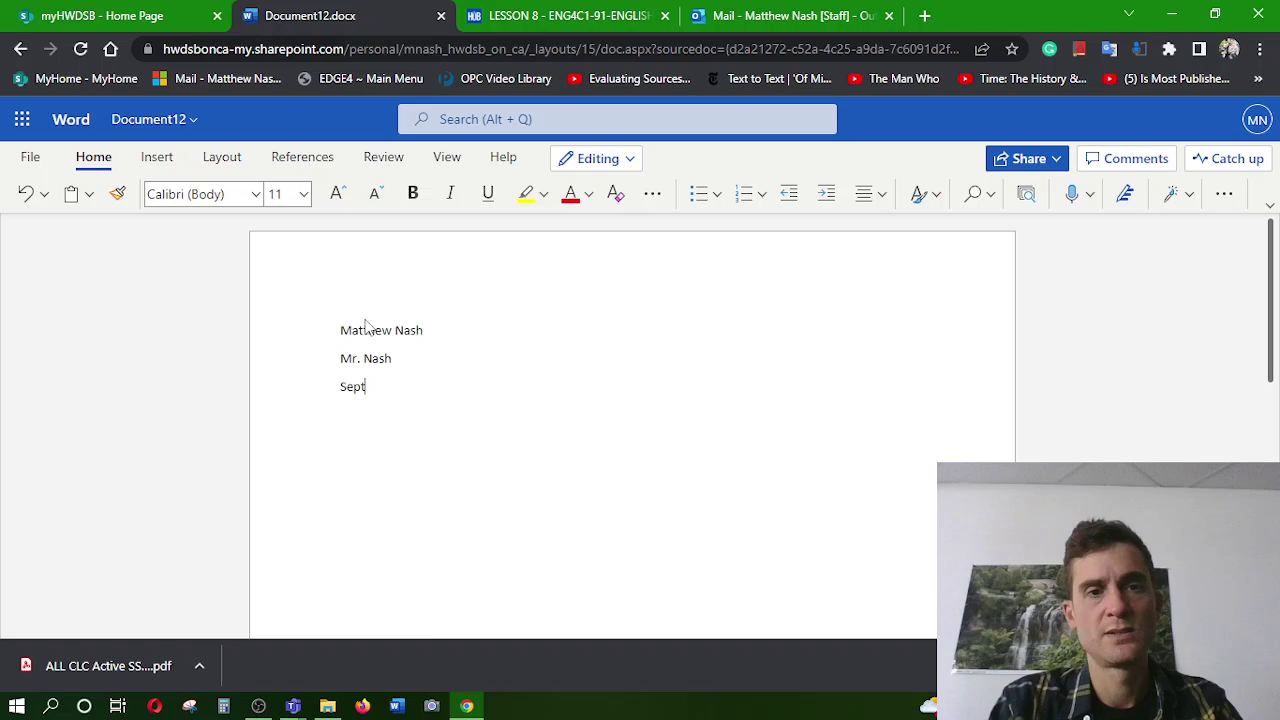
text(em)
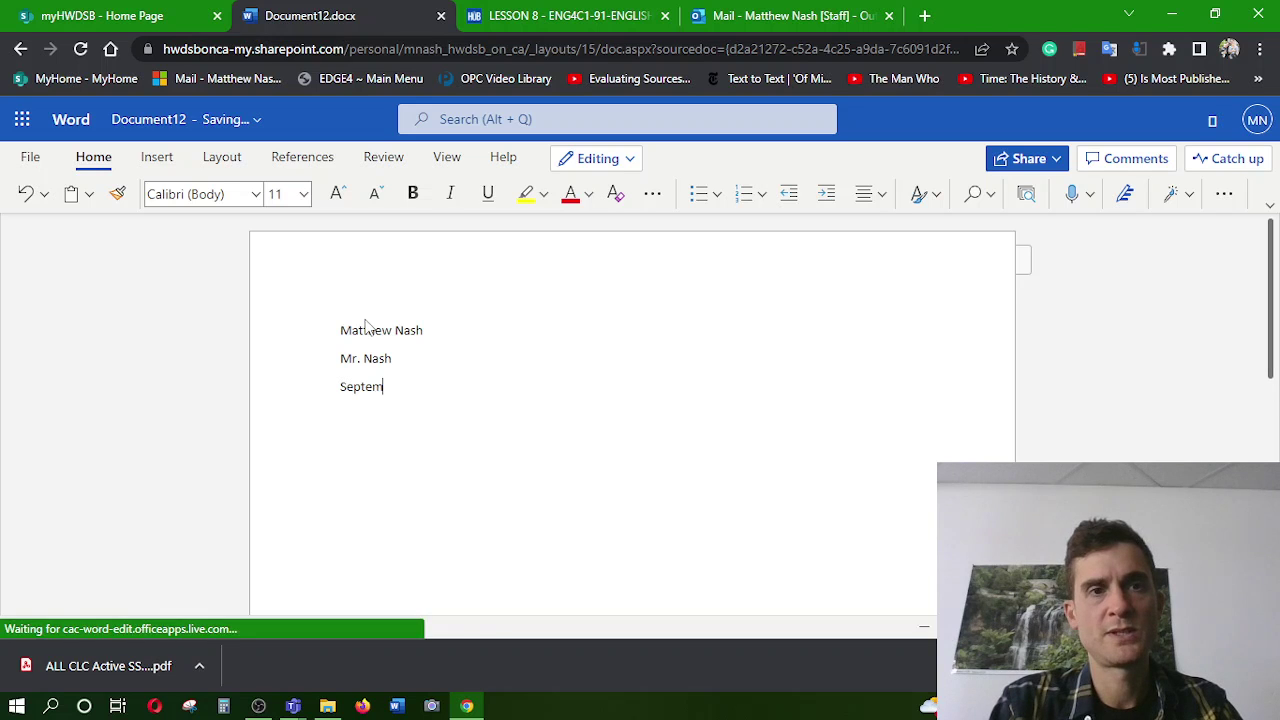
text(b)
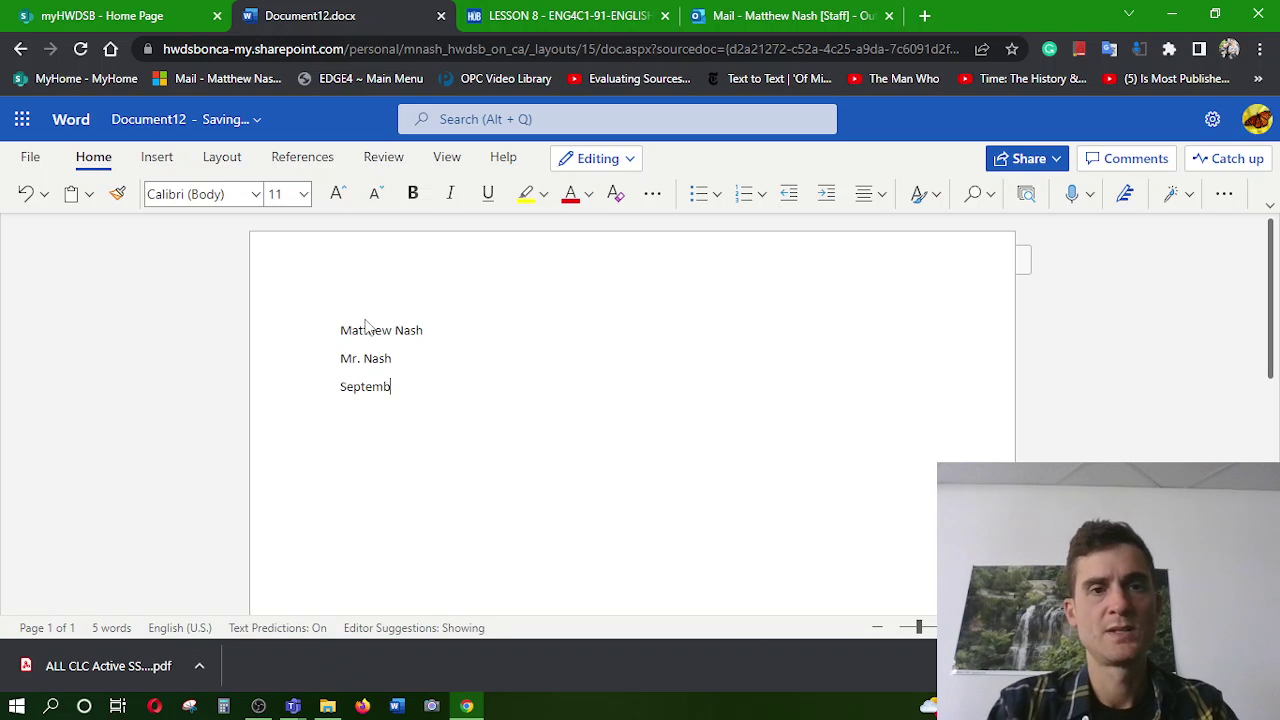
text(er )
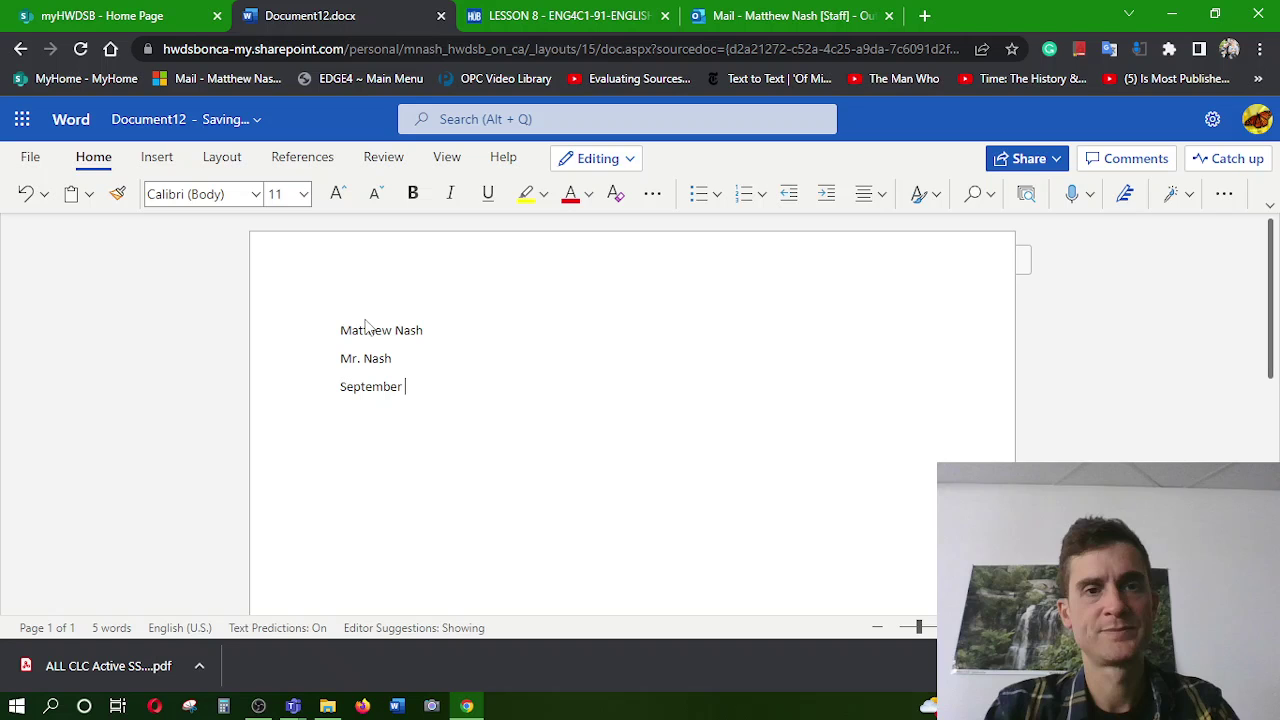
text(34, 2)
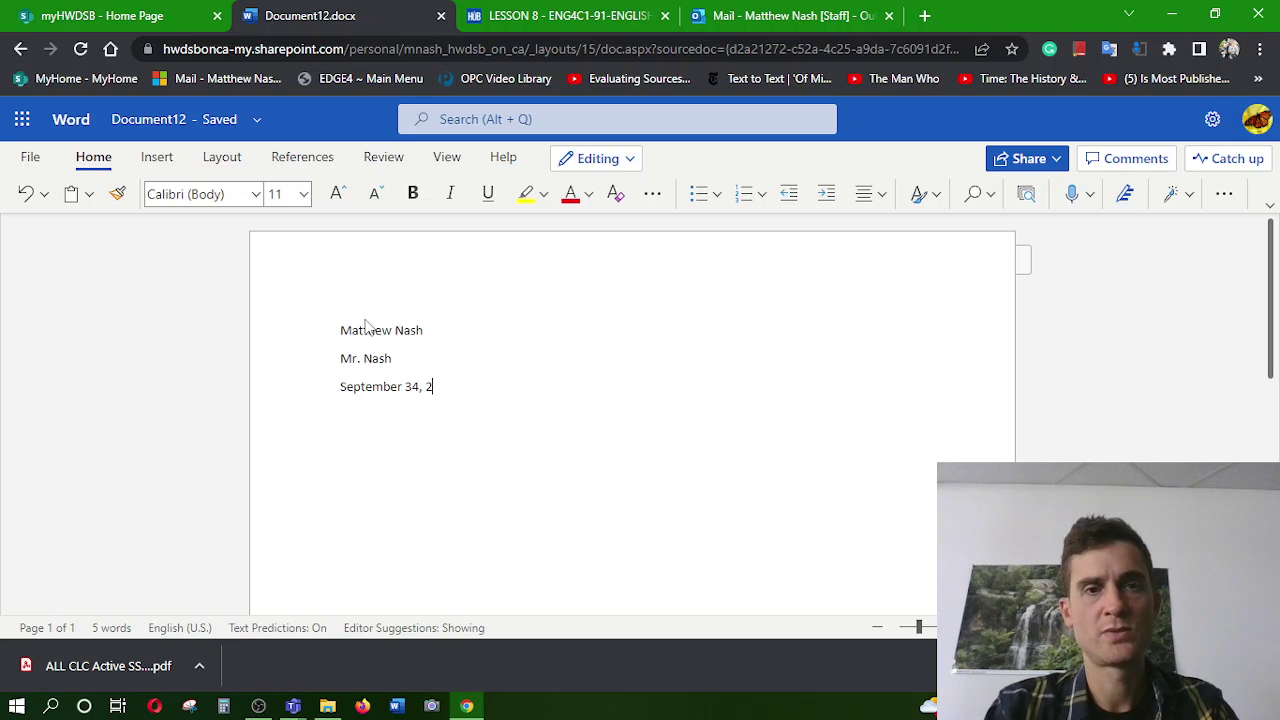
key(BackSpace)
key(BackSpace)
key(BackSpace)
key(BackSpace)
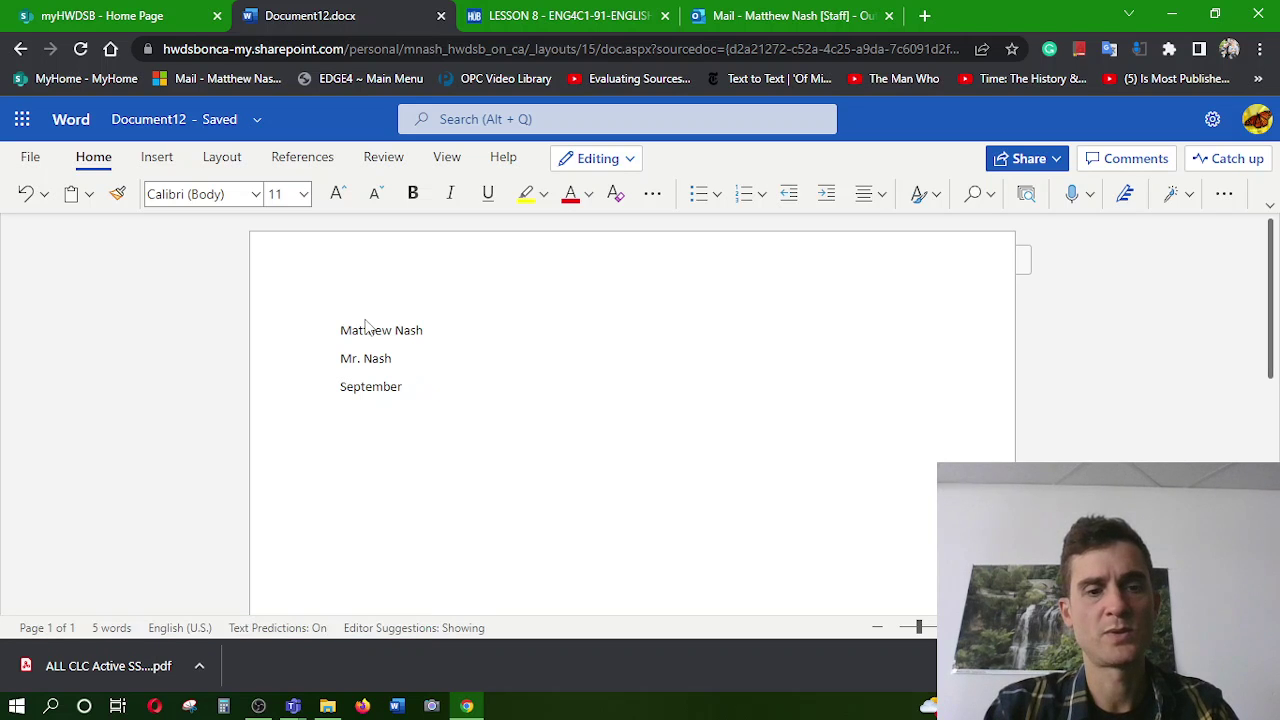
text(24, 20)
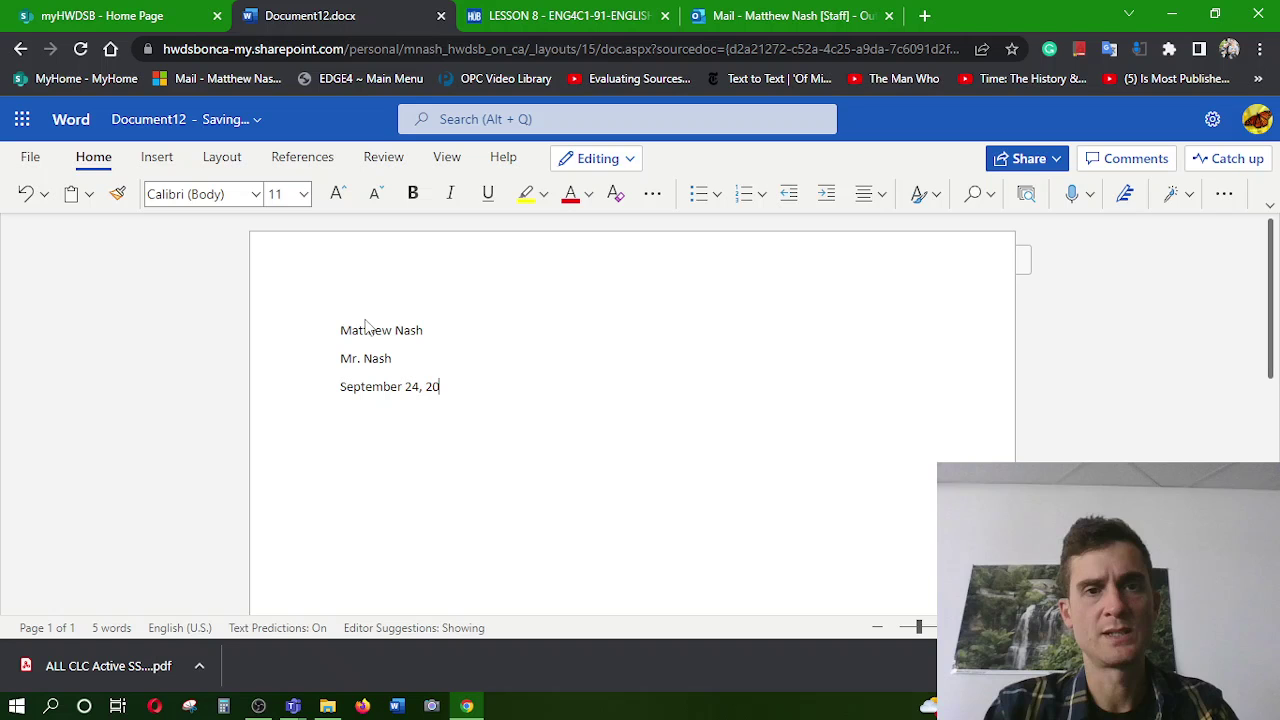
text(21)
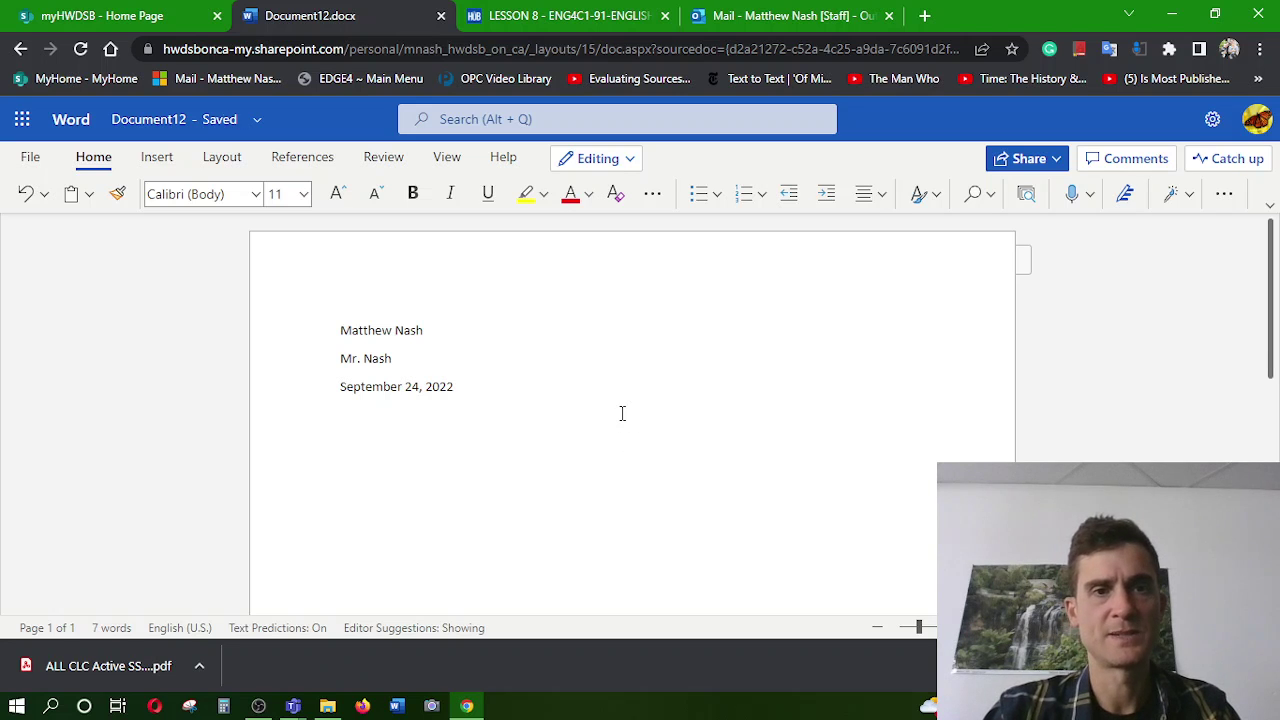
text(ENG)
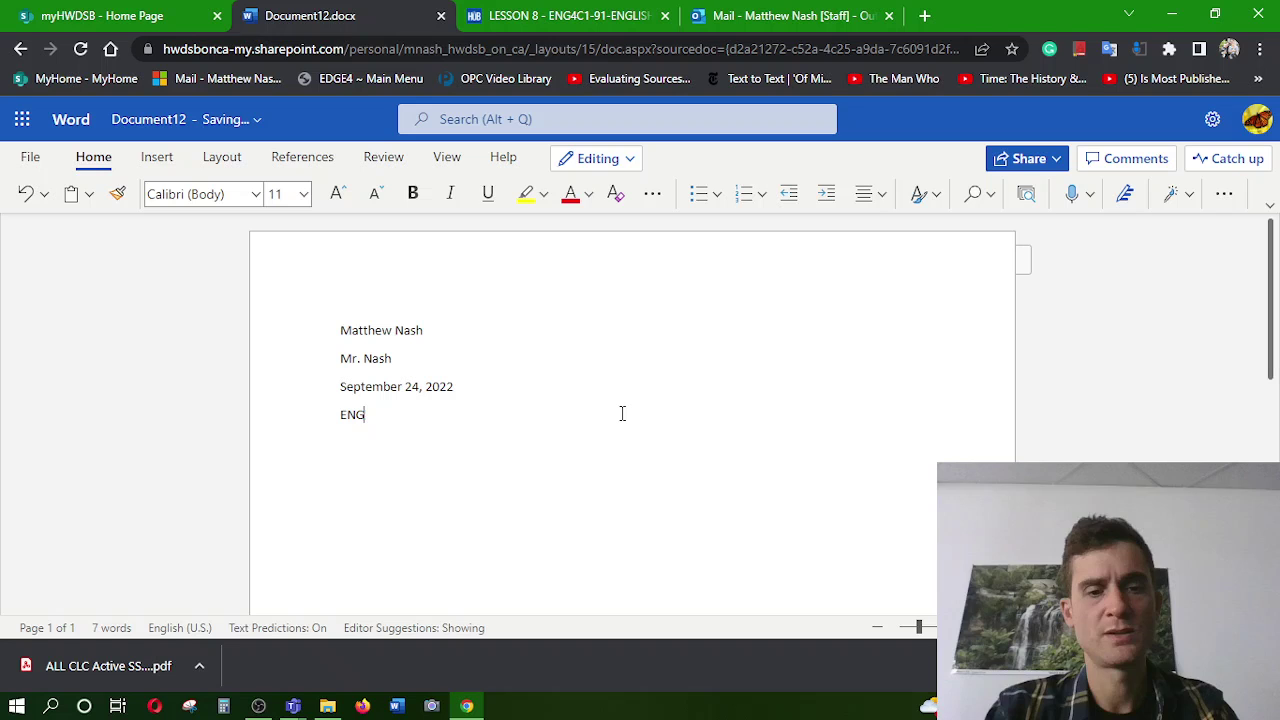
text(4C)
text(Lesos)
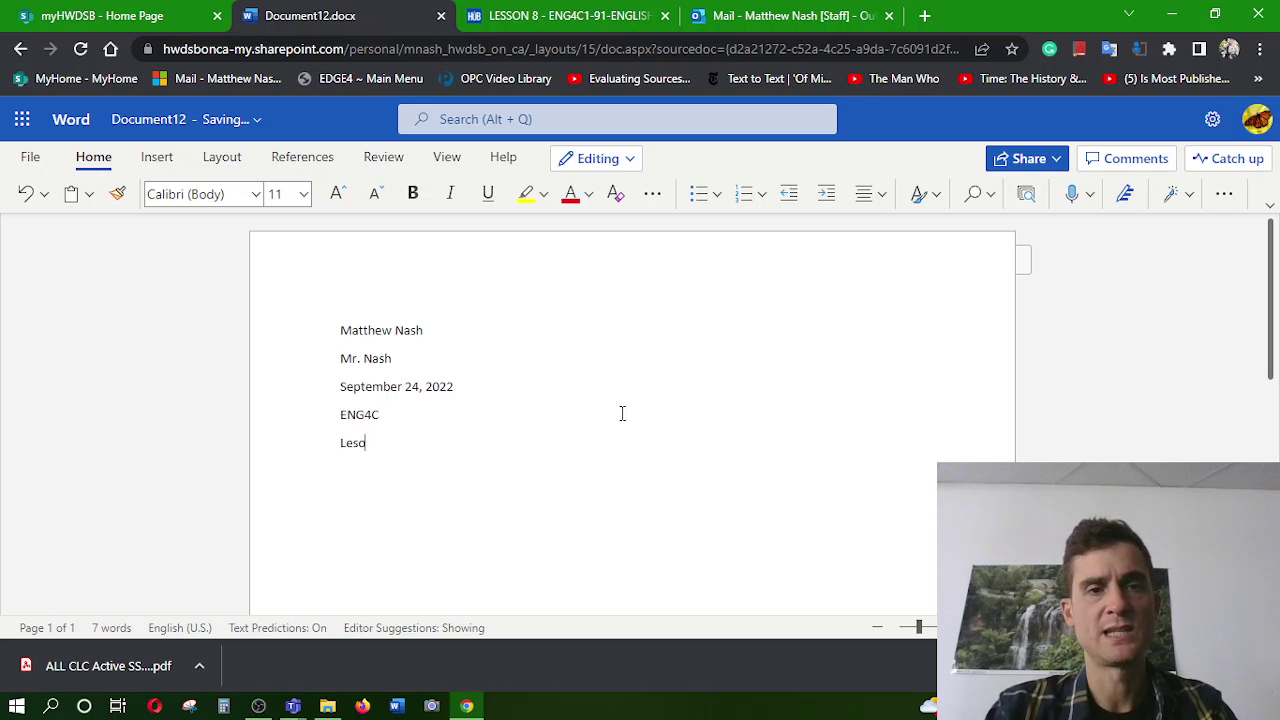
key(BackSpace)
key(BackSpace)
text(son 8)
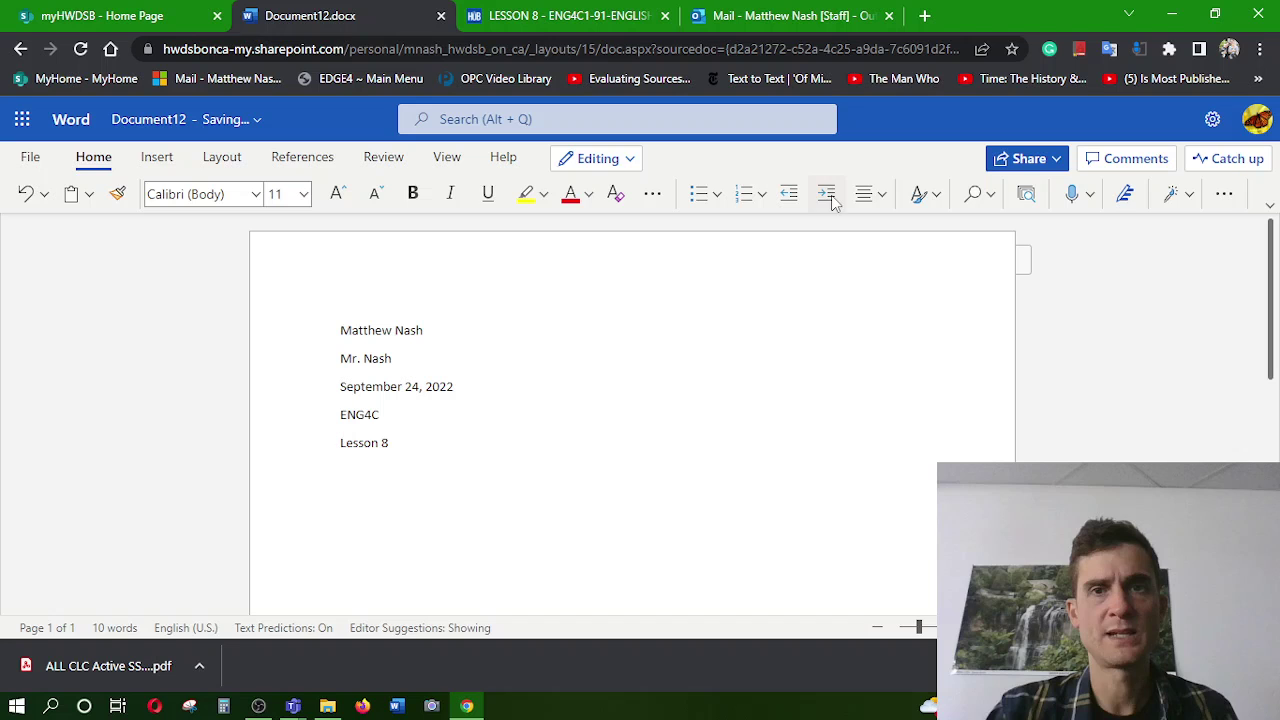
Center the Lesson 8 line, left-align the next line, and paste the copied sentence there
click(866, 194)
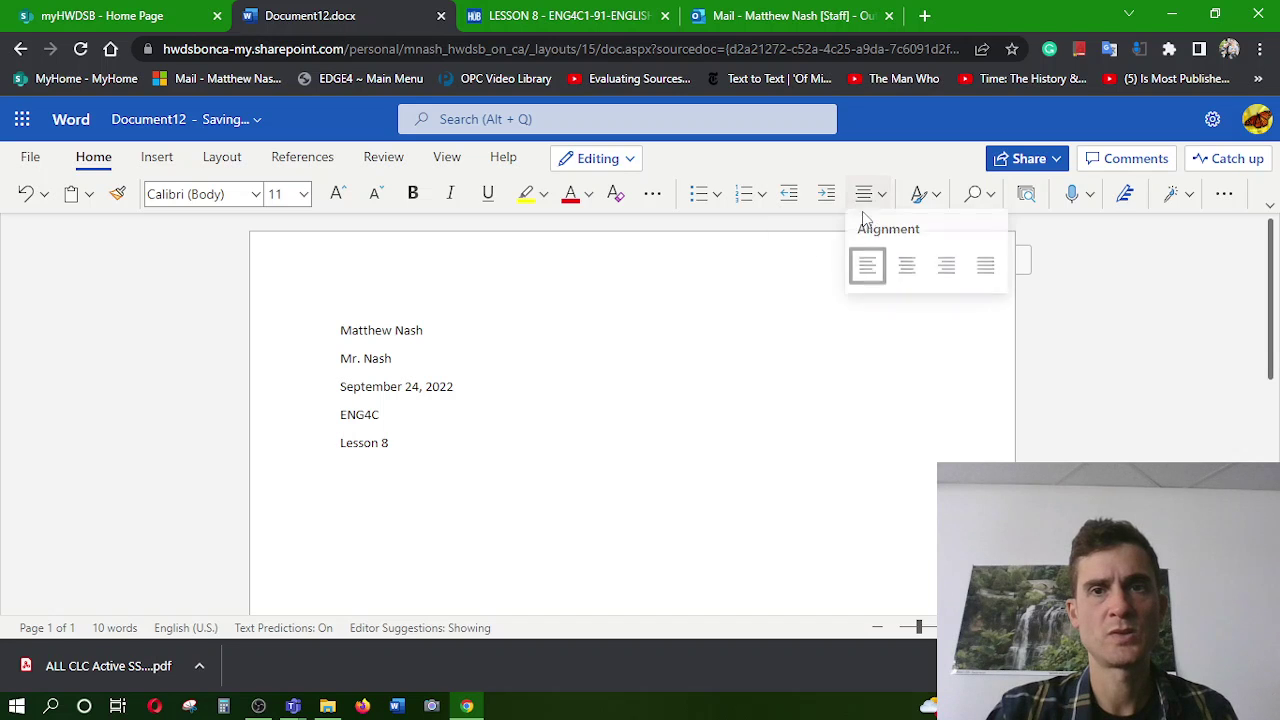
click(906, 265)
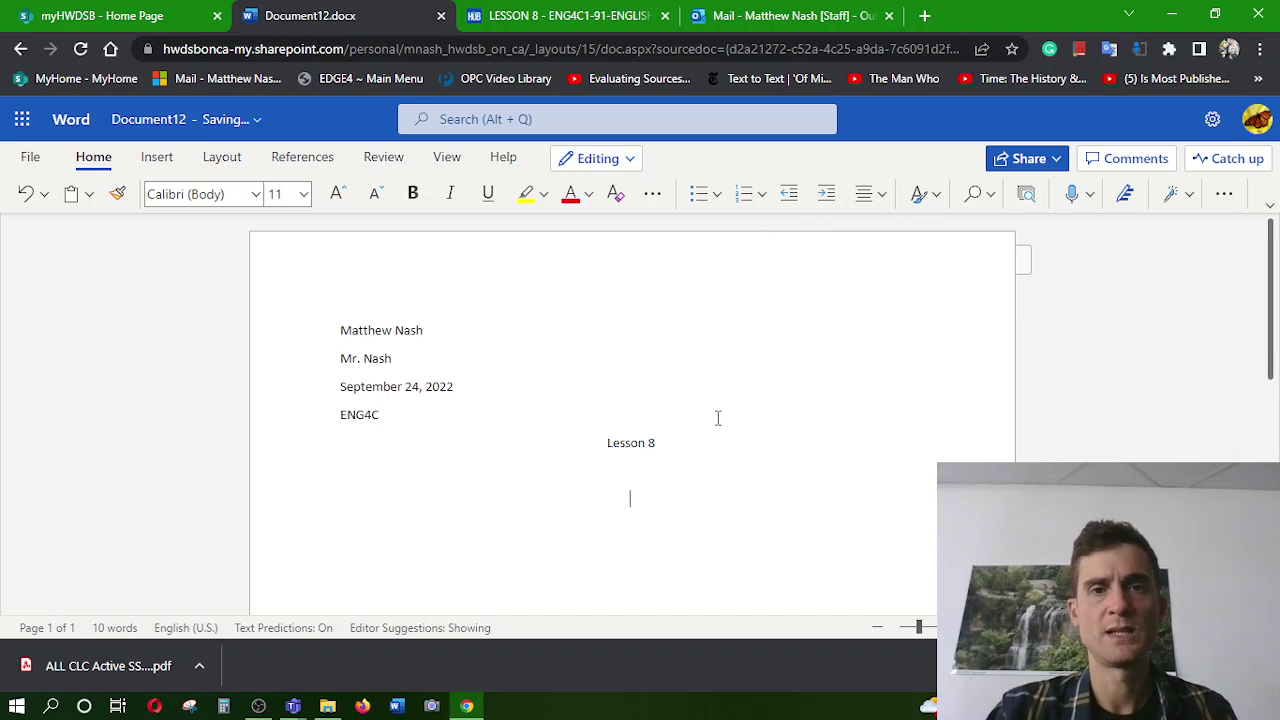
click(868, 196)
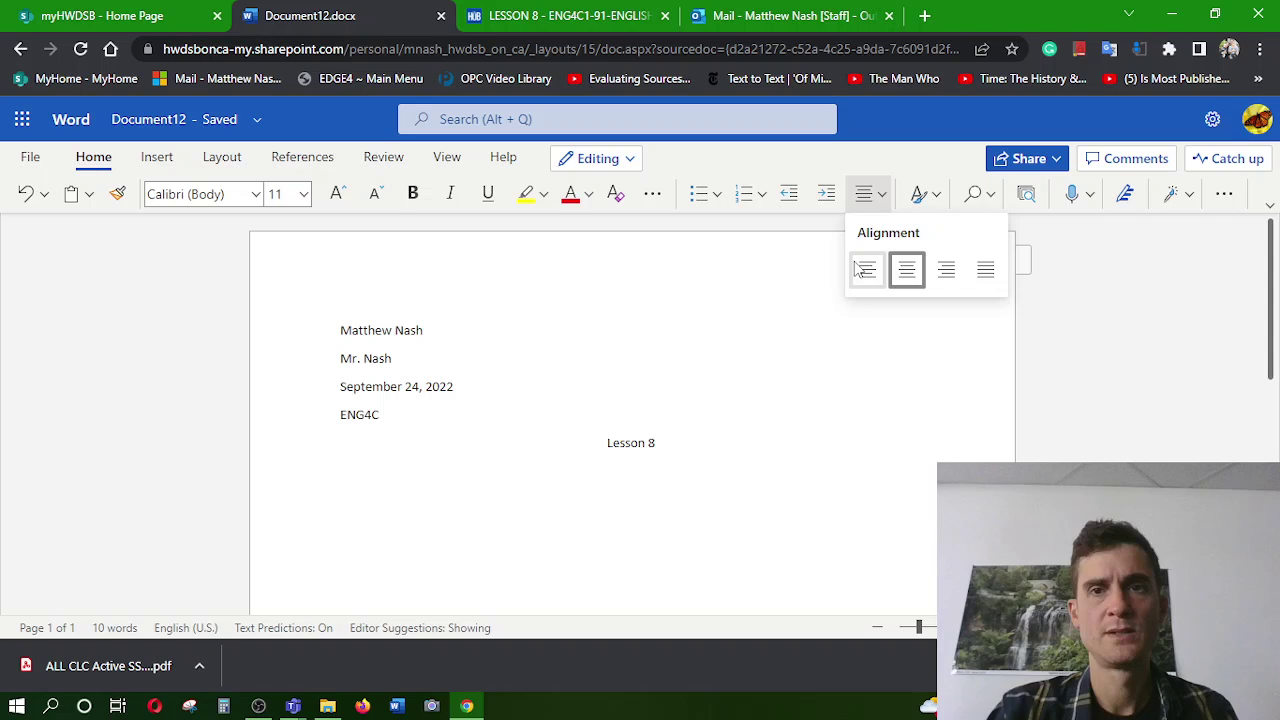
click(864, 270)
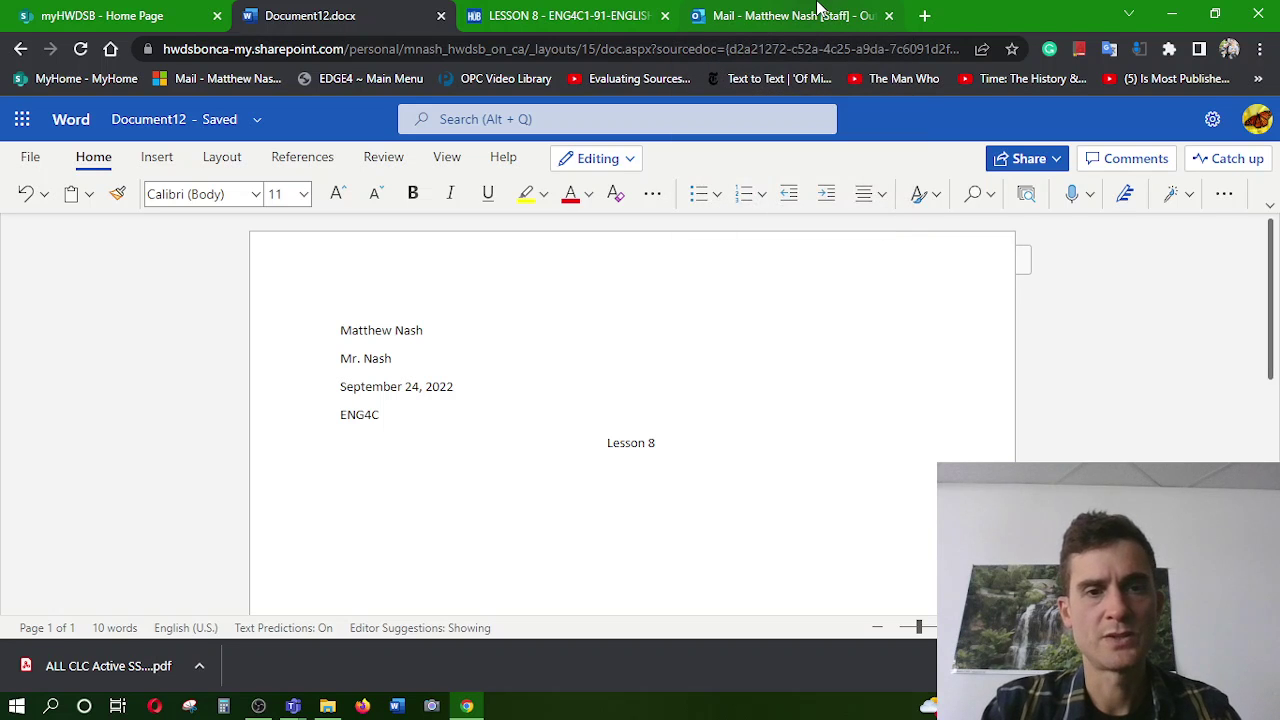
text(I'll cancel the math course and)
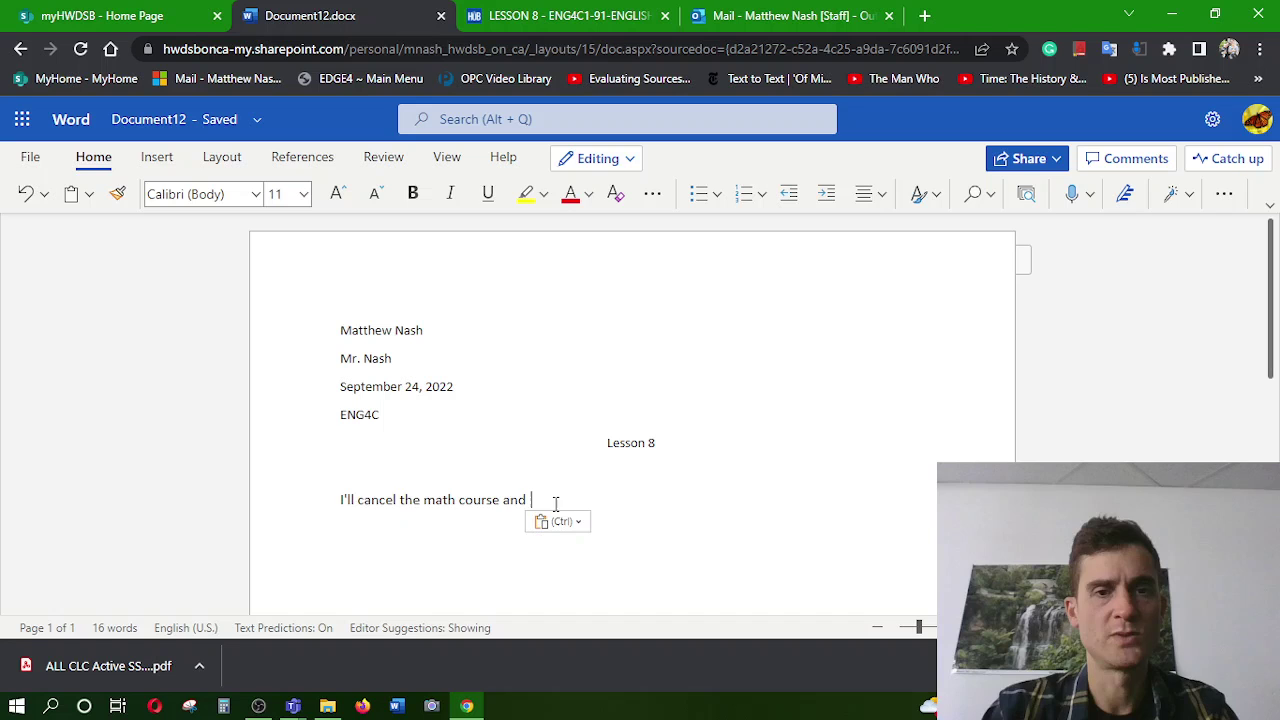
Replace the pasted line with 'Prediction 1: In 5 years, I will become a'
drag(535, 500, 320, 510)
text(P)
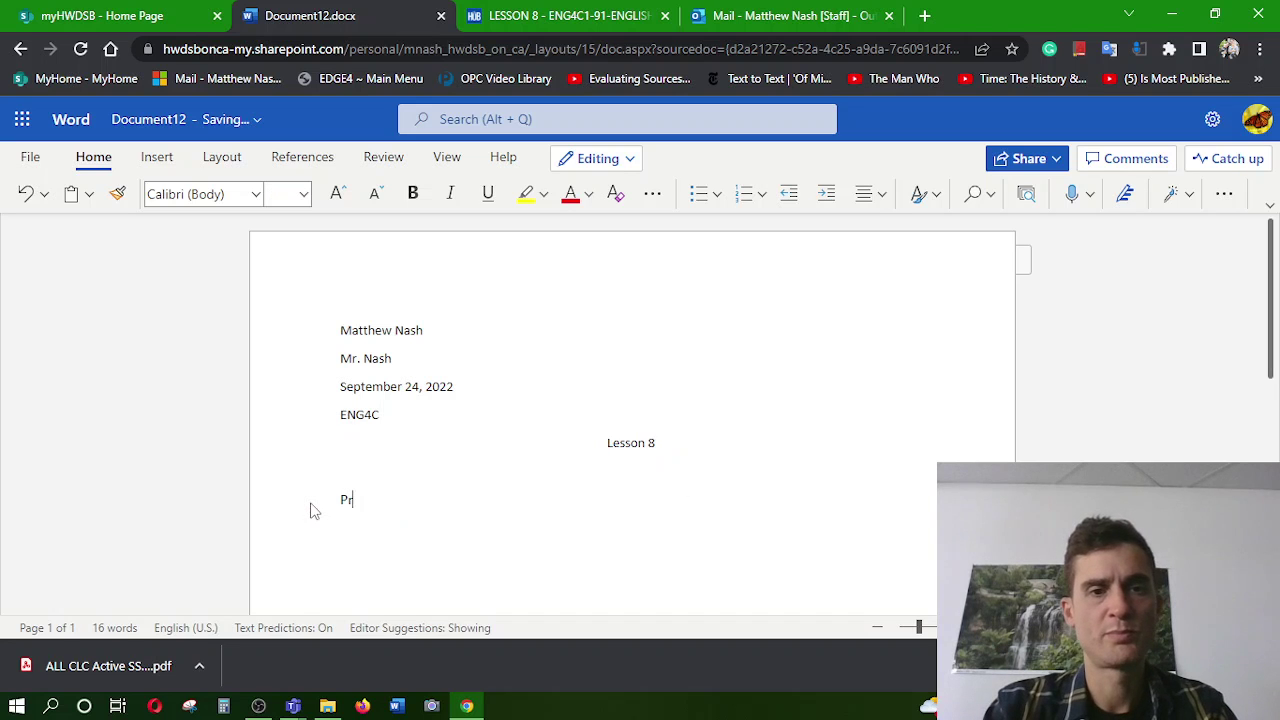
text(rediction 1)
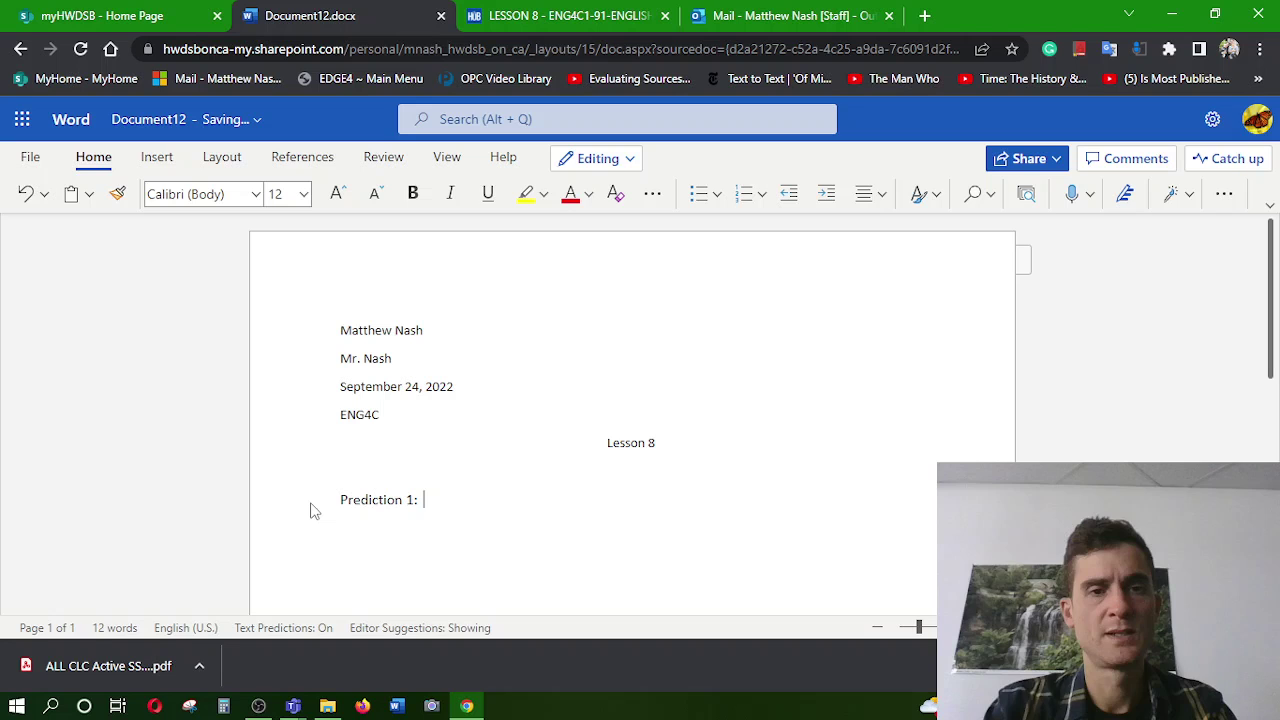
text(: In )
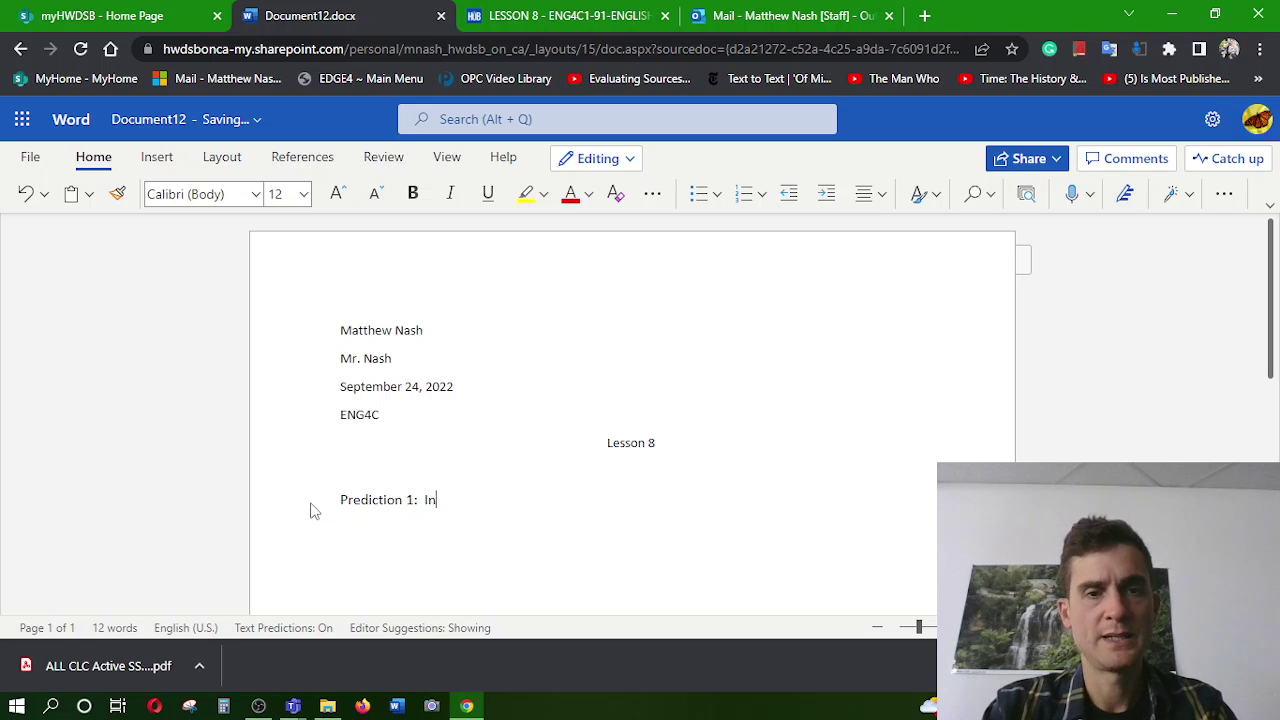
text(10 ye)
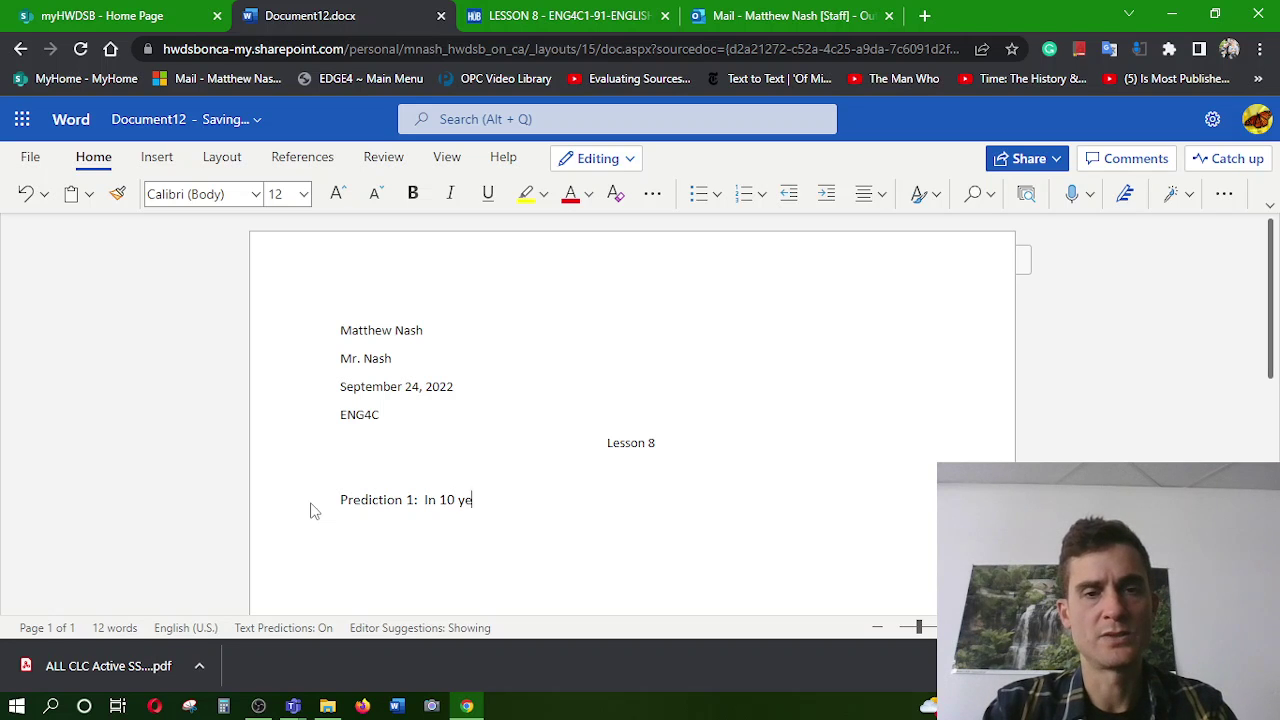
text(ars , )
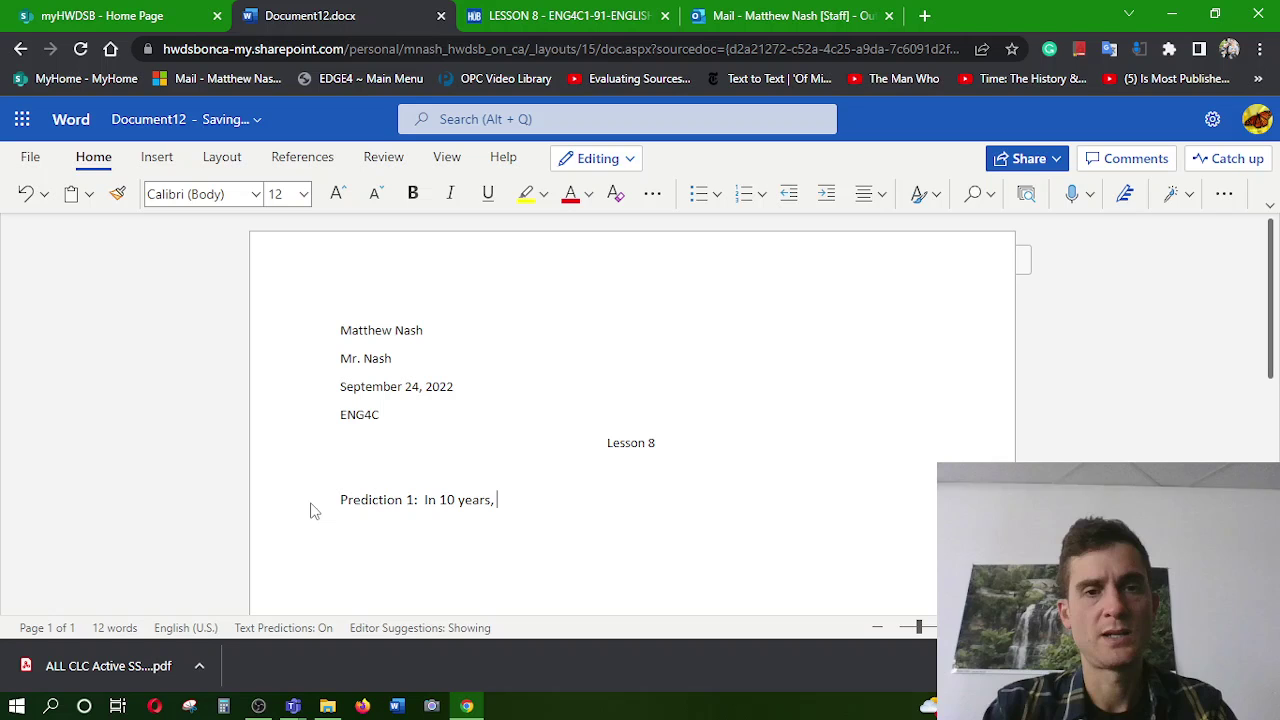
text(I will becomee a)
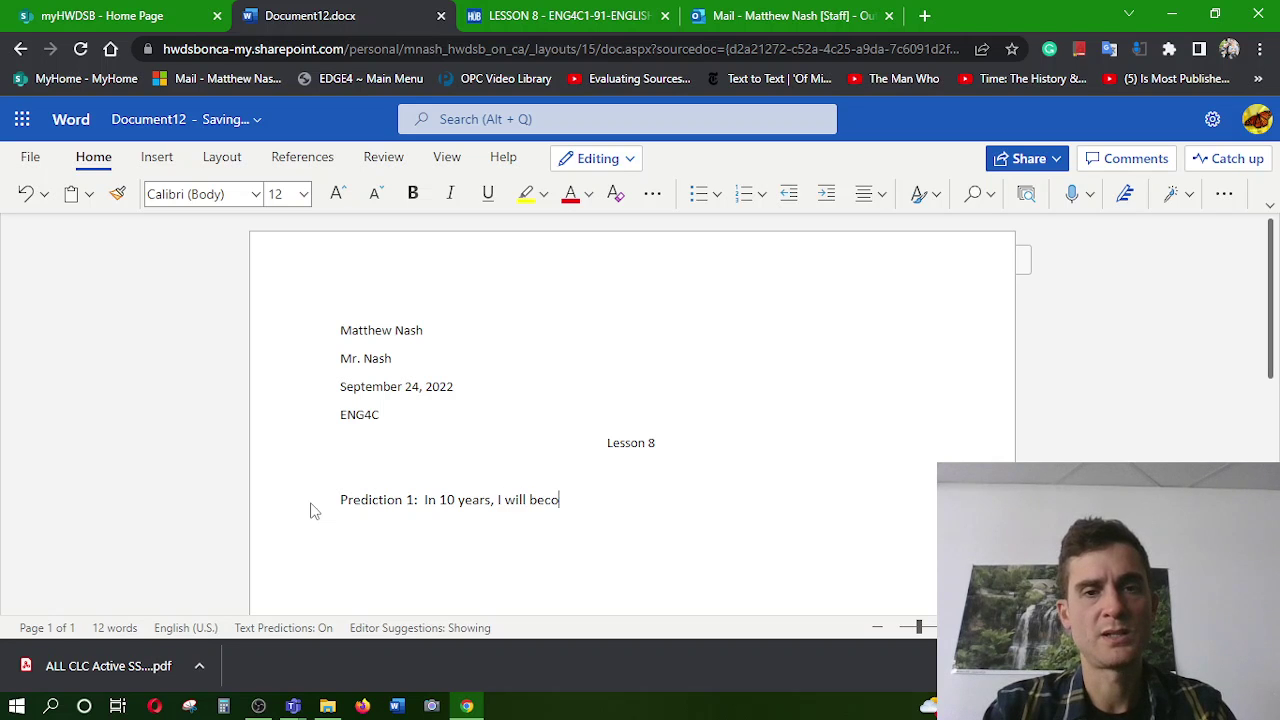
key(BackSpace)
key(BackSpace)
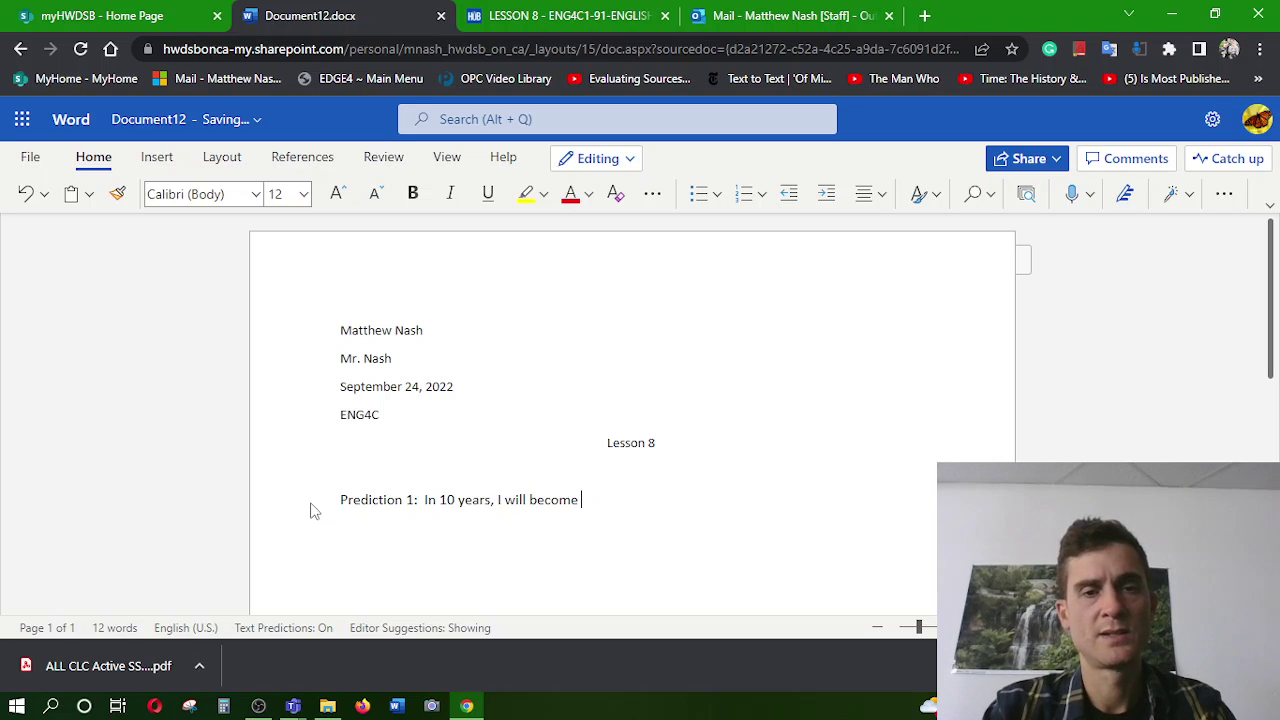
double_click(446, 503)
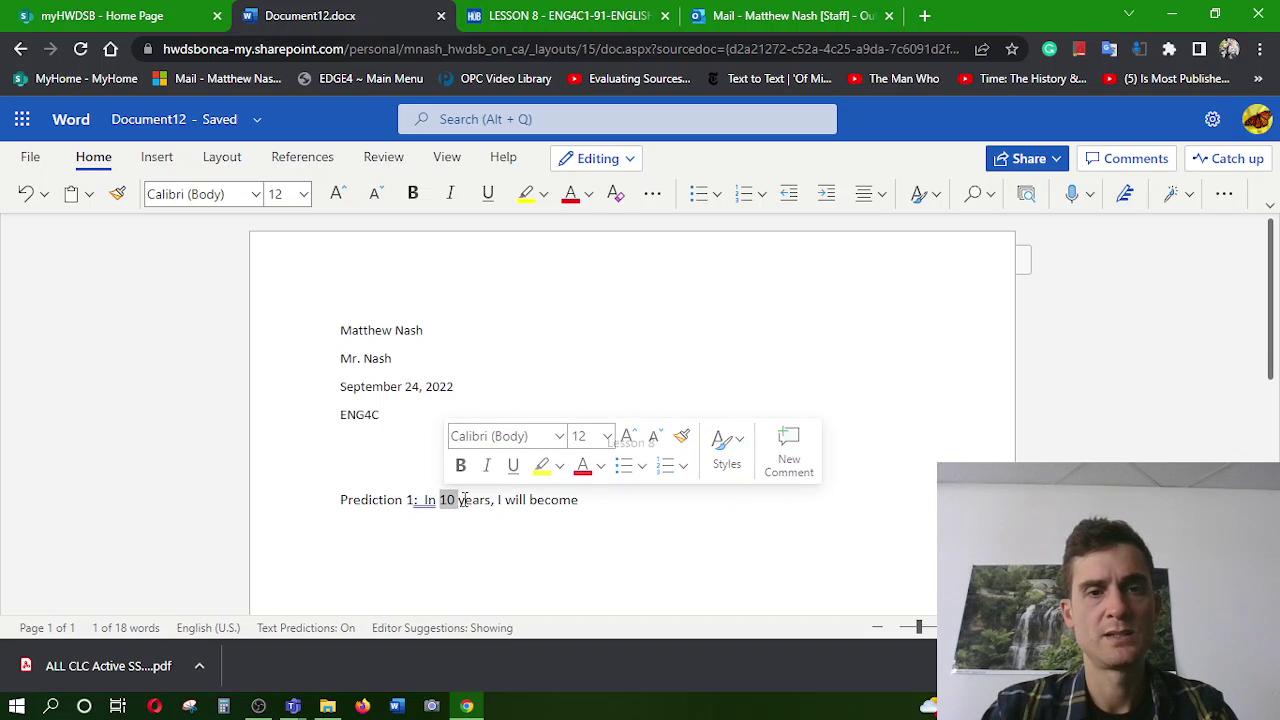
text(5)
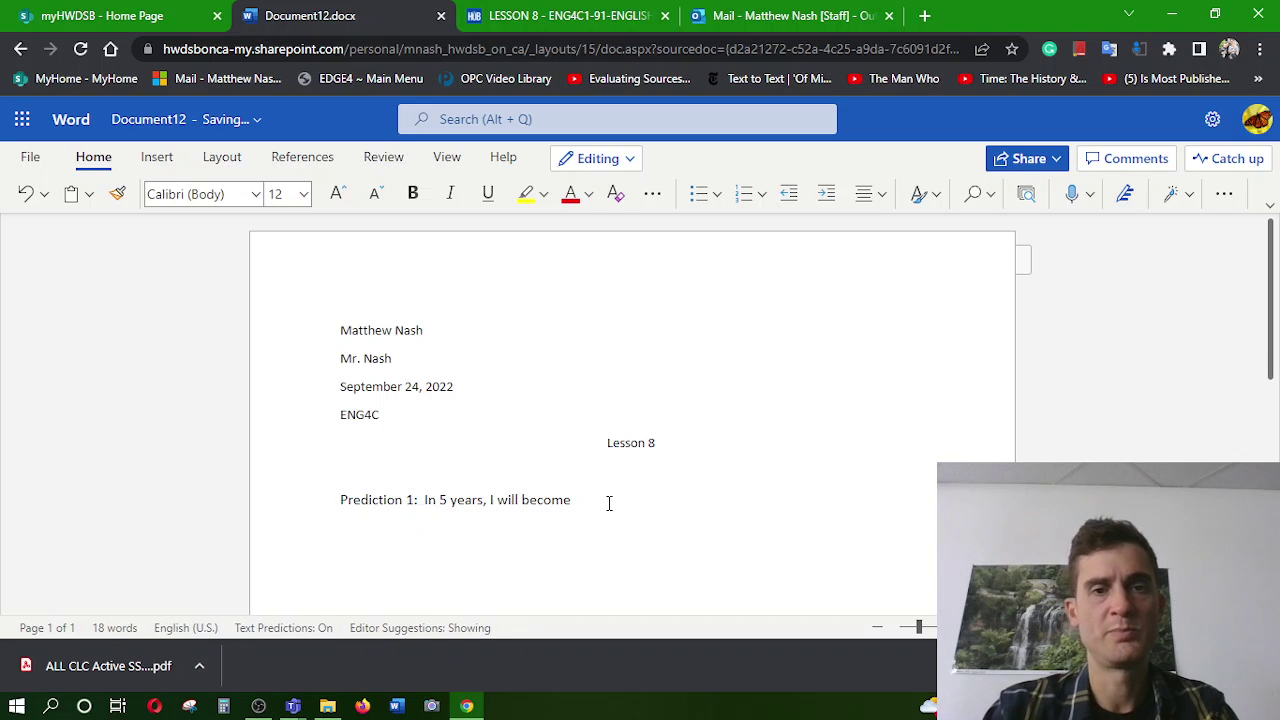
Finish the sentence with 'vice principal at a high school.'
click(583, 501)
text(a p)
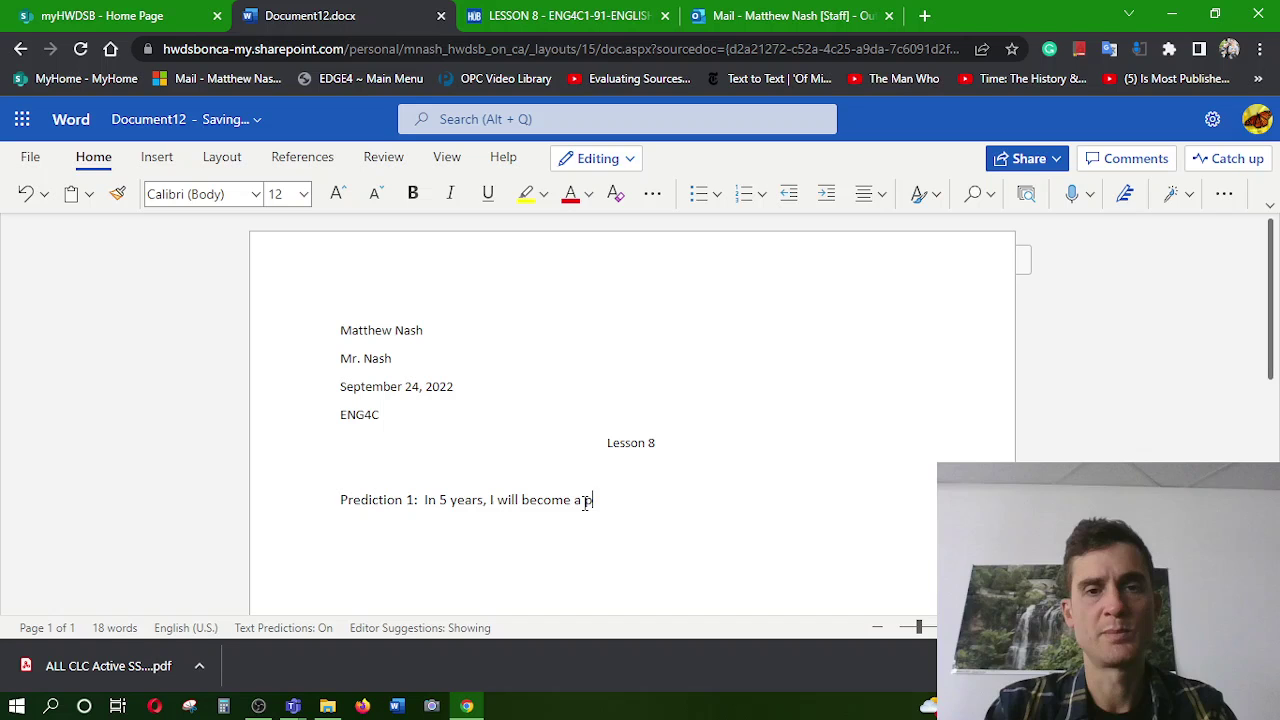
text(rincipa)
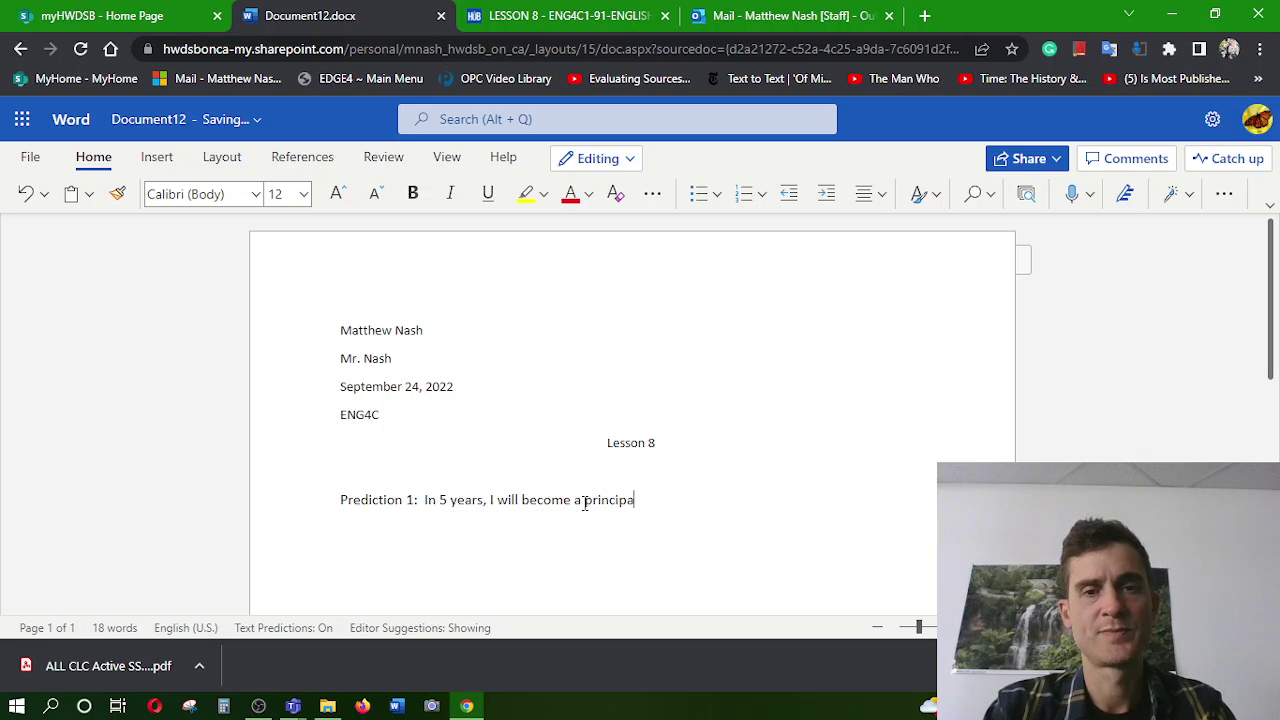
text(l)
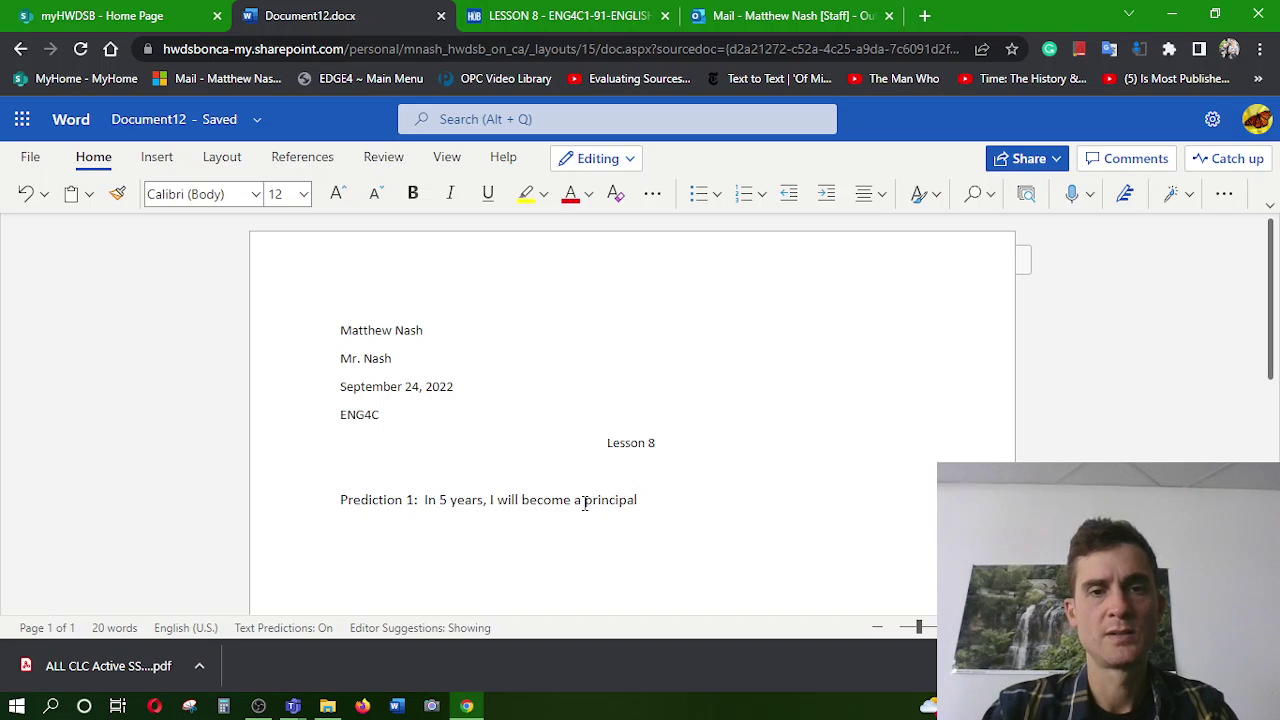
click(584, 500)
text(vice principal)
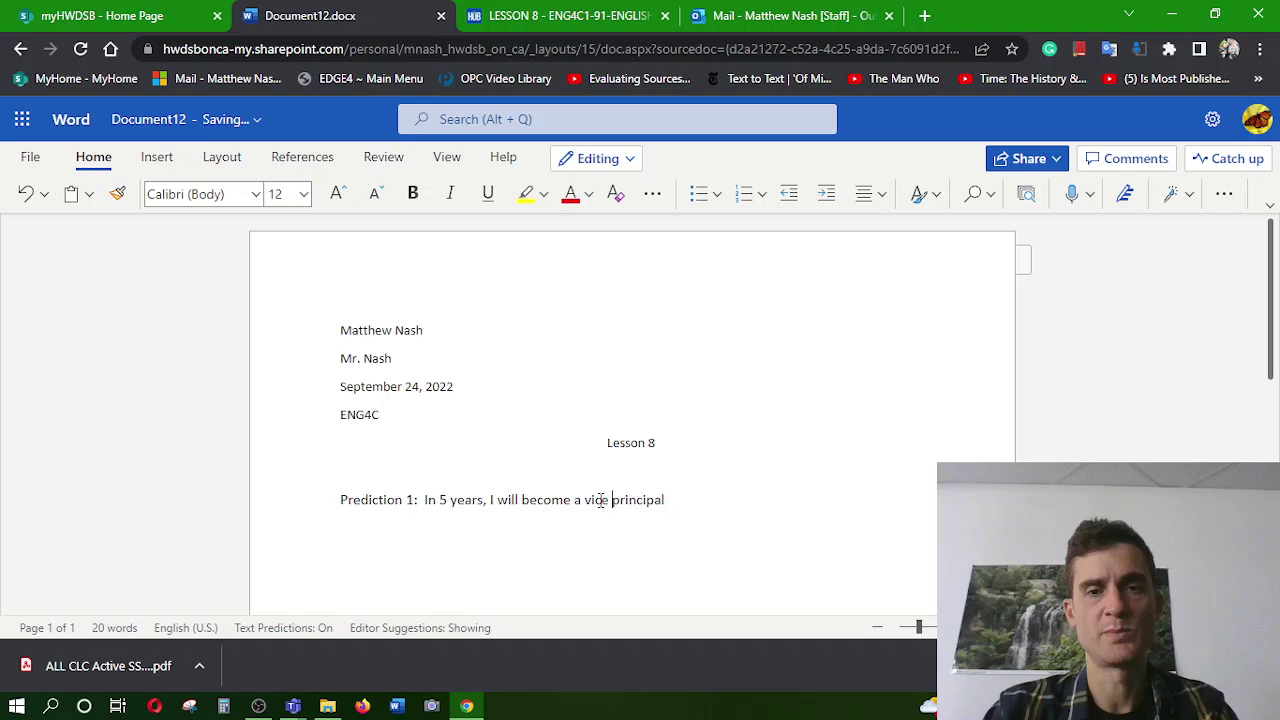
text( at a high)
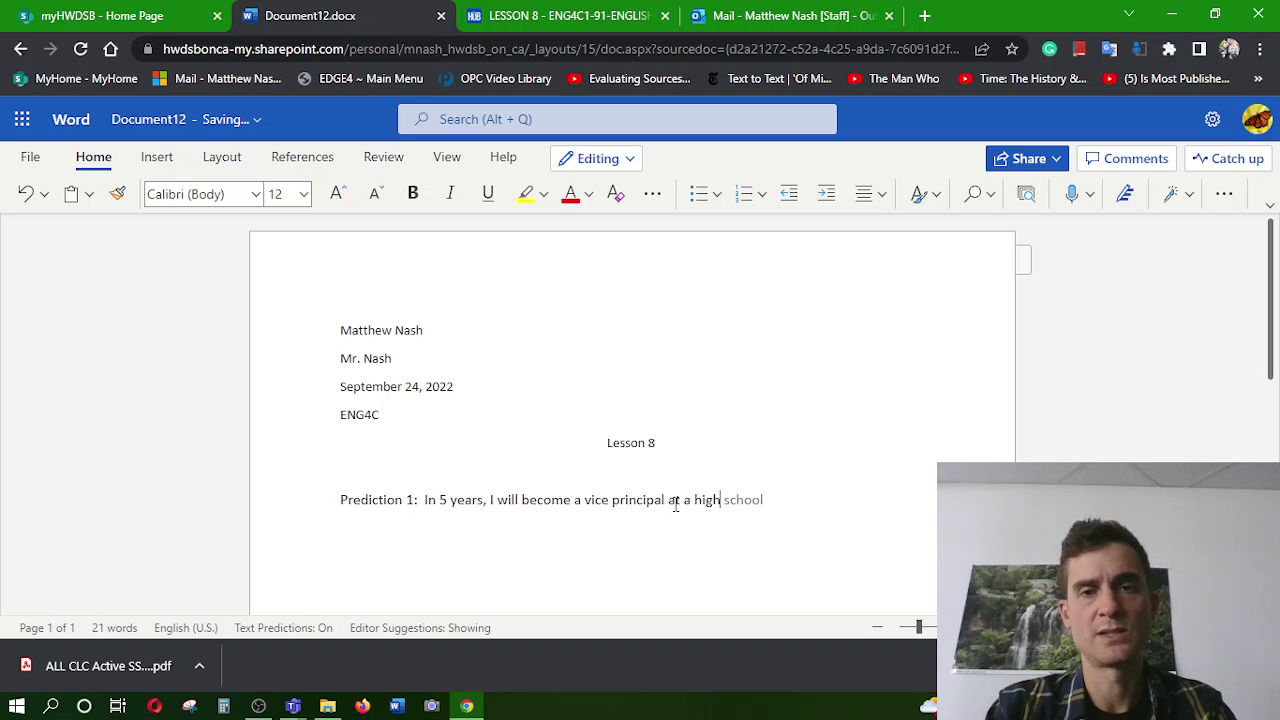
key(Tab)
text(.)
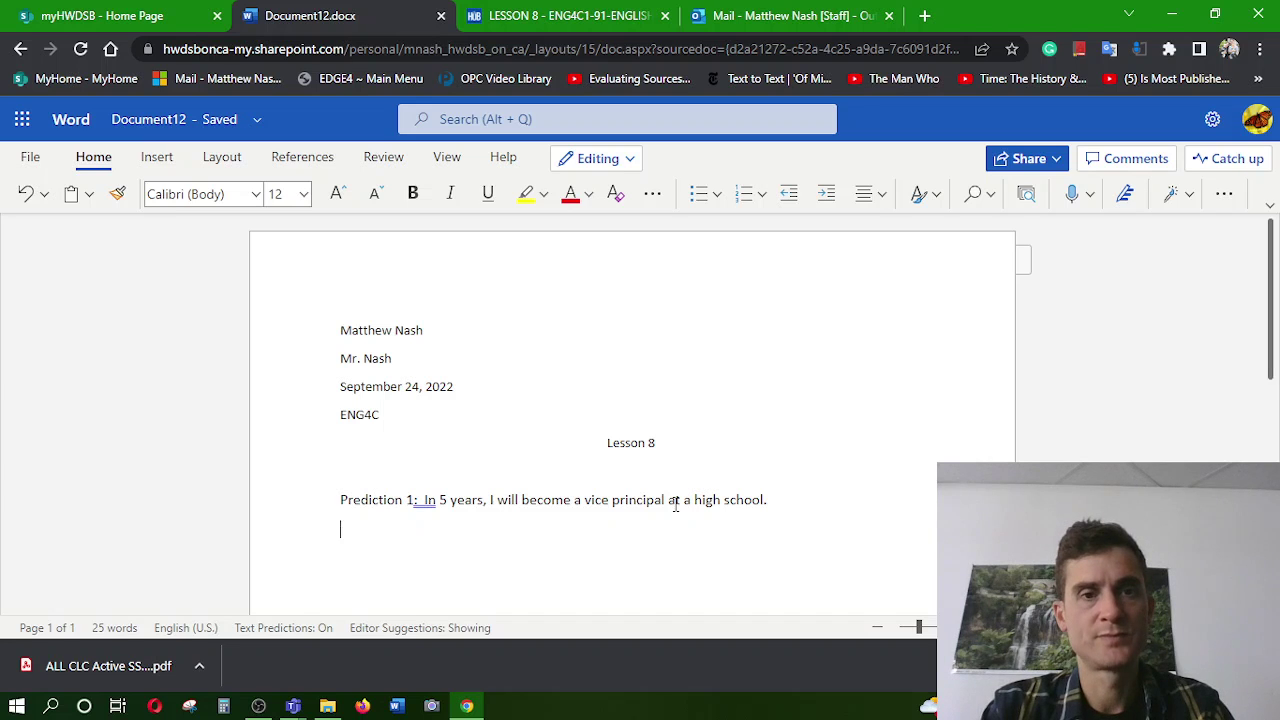
Type three numbered reasons: taking a VP course, interest in Administration, a principal mentor
text(Reasons: )
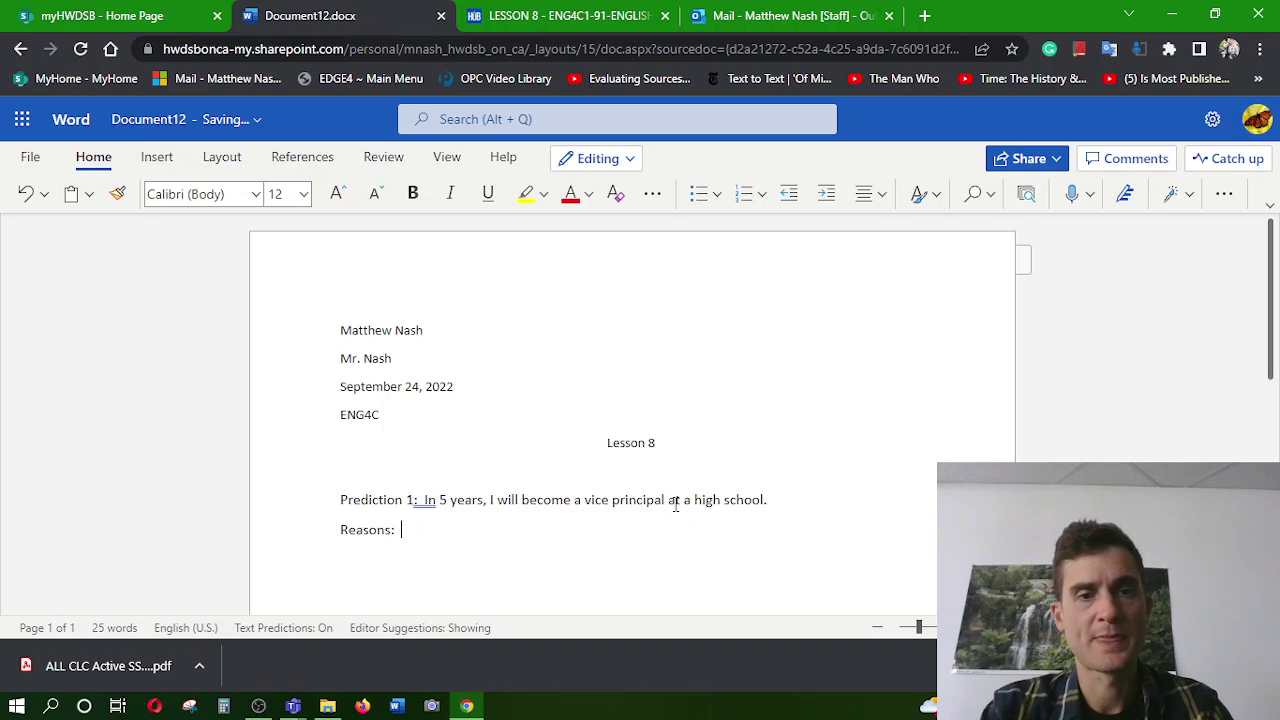
text(1)
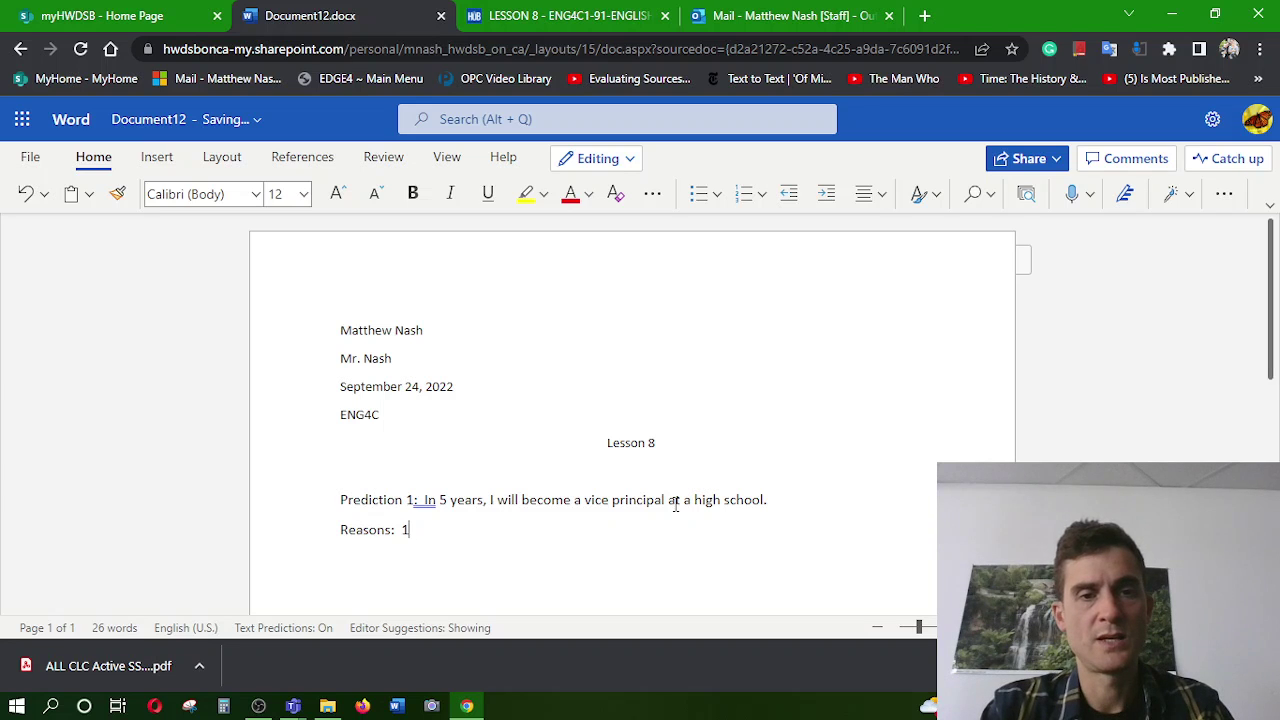
text(. I'm )
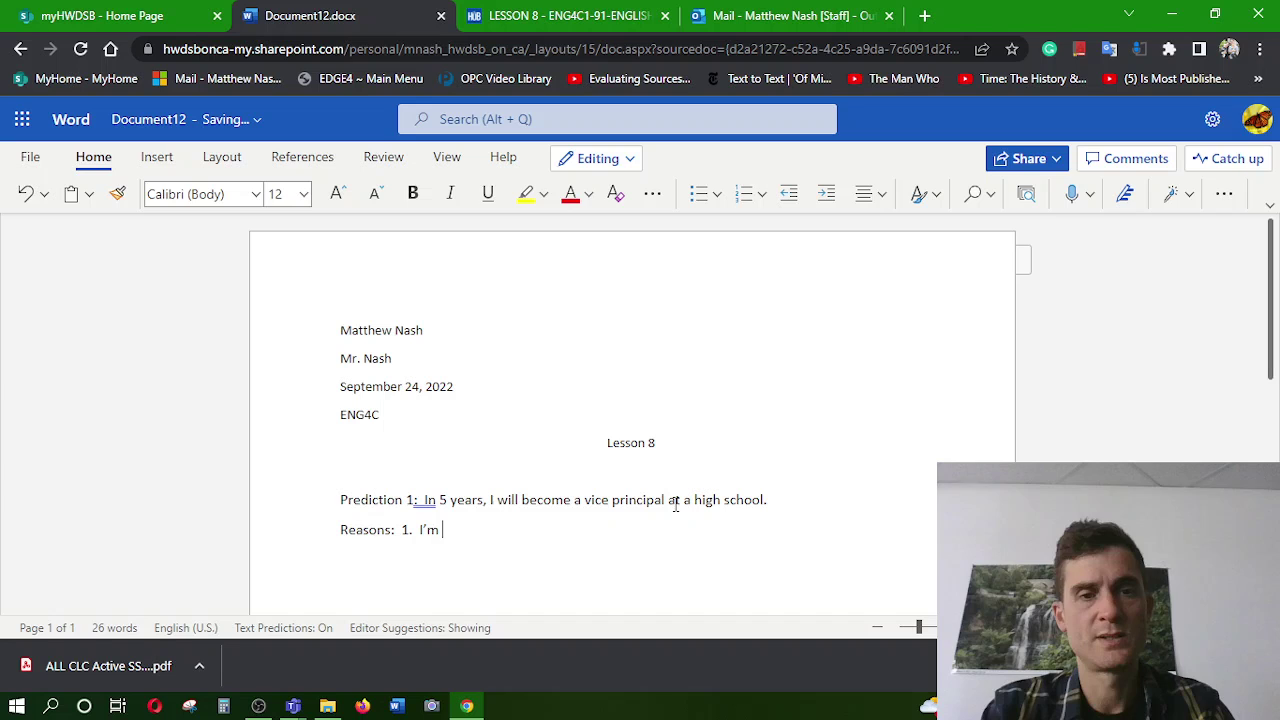
text(taking a)
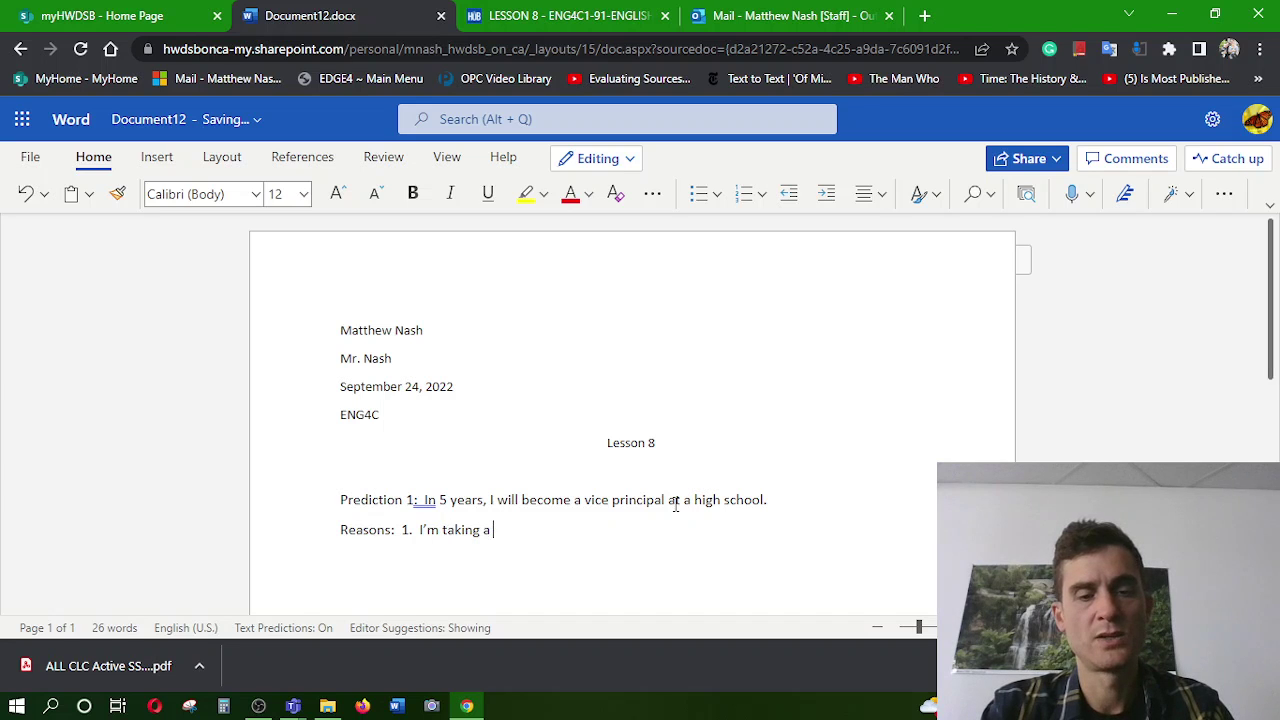
text( course )
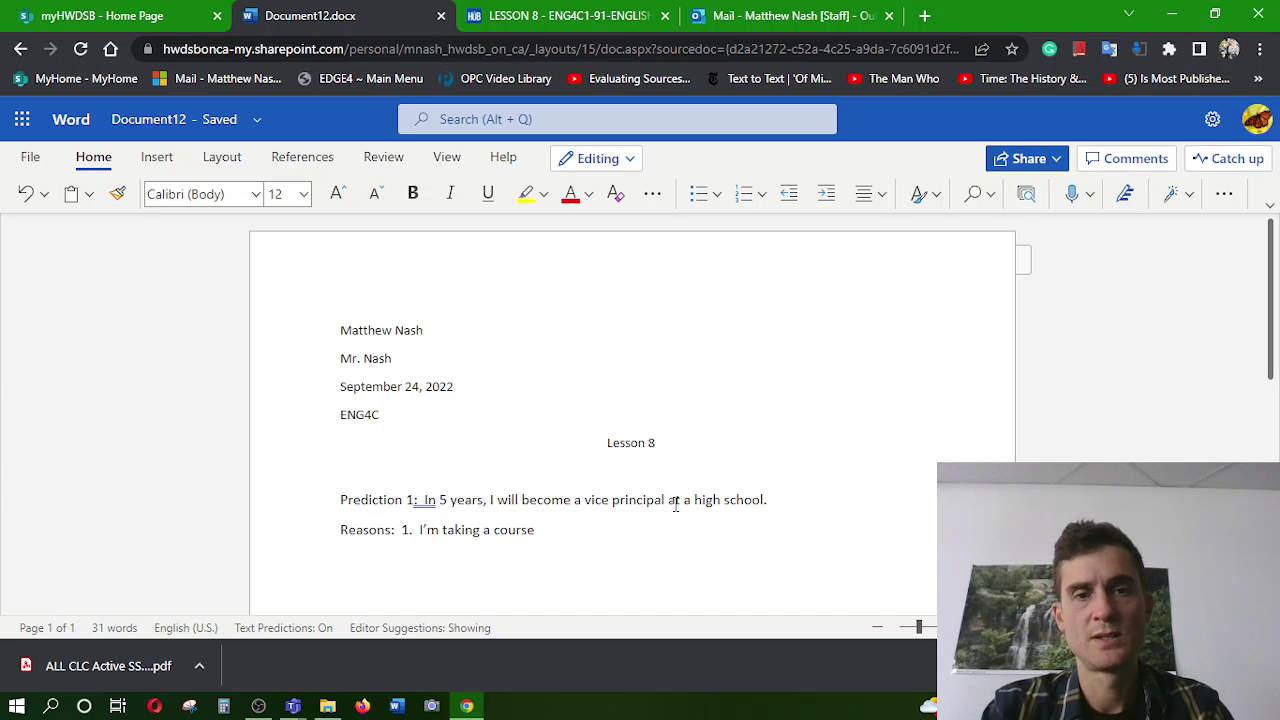
text(for )
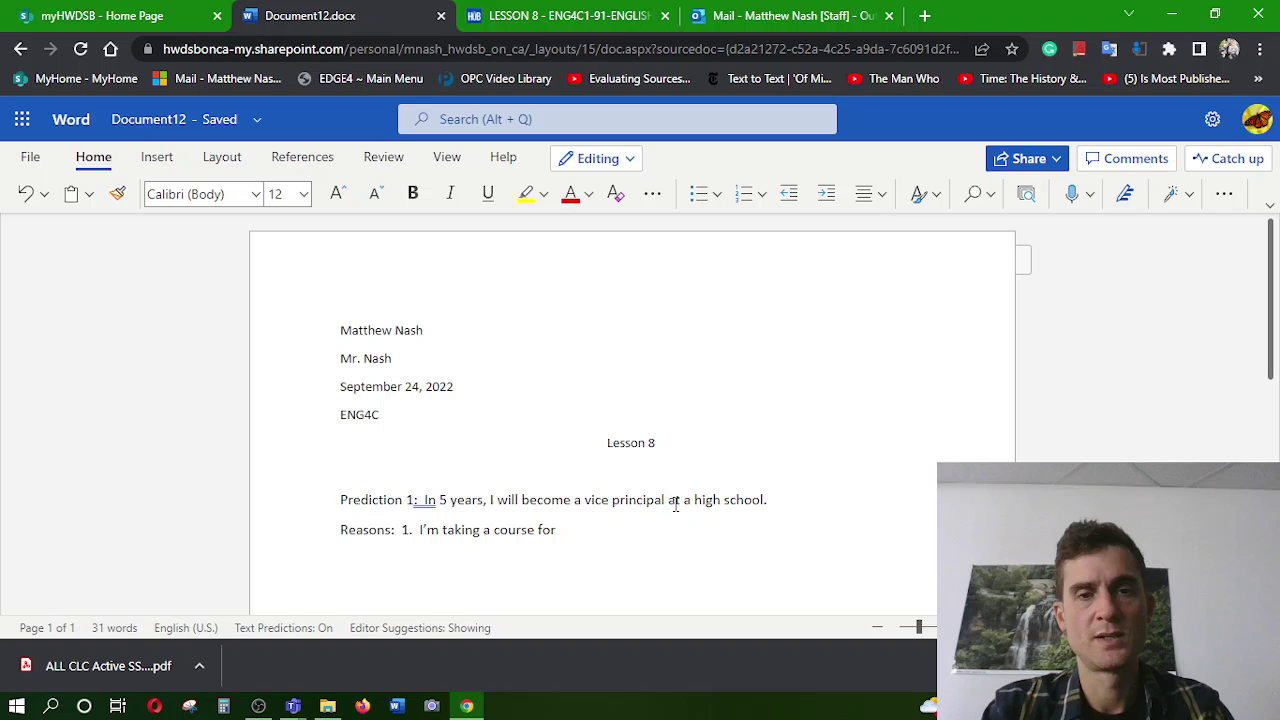
text(VP)
key(Return)
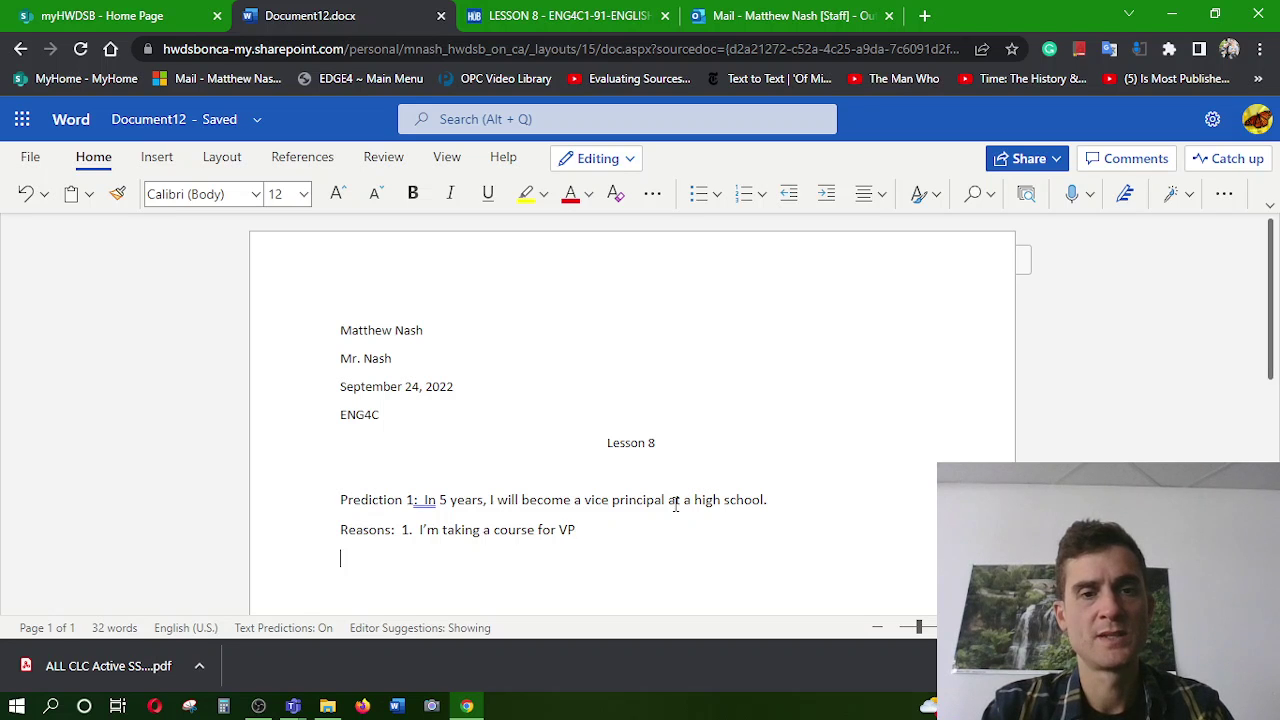
text(2.)
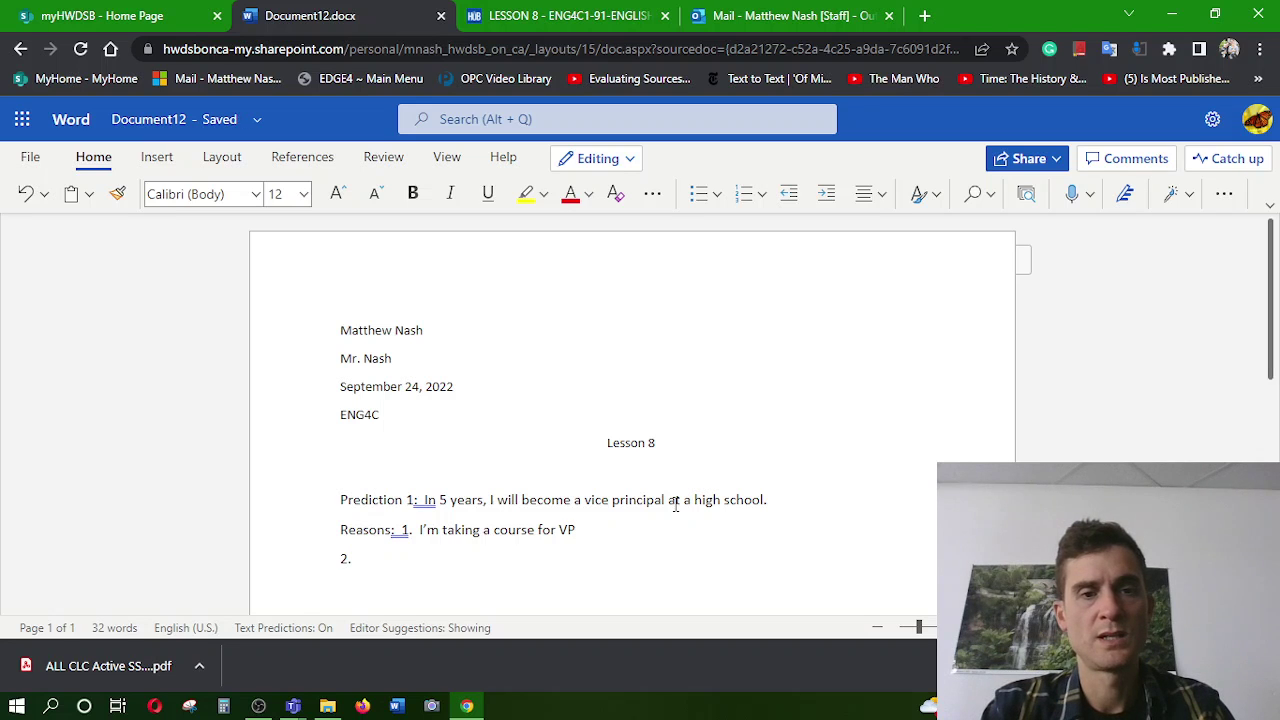
text(  I)
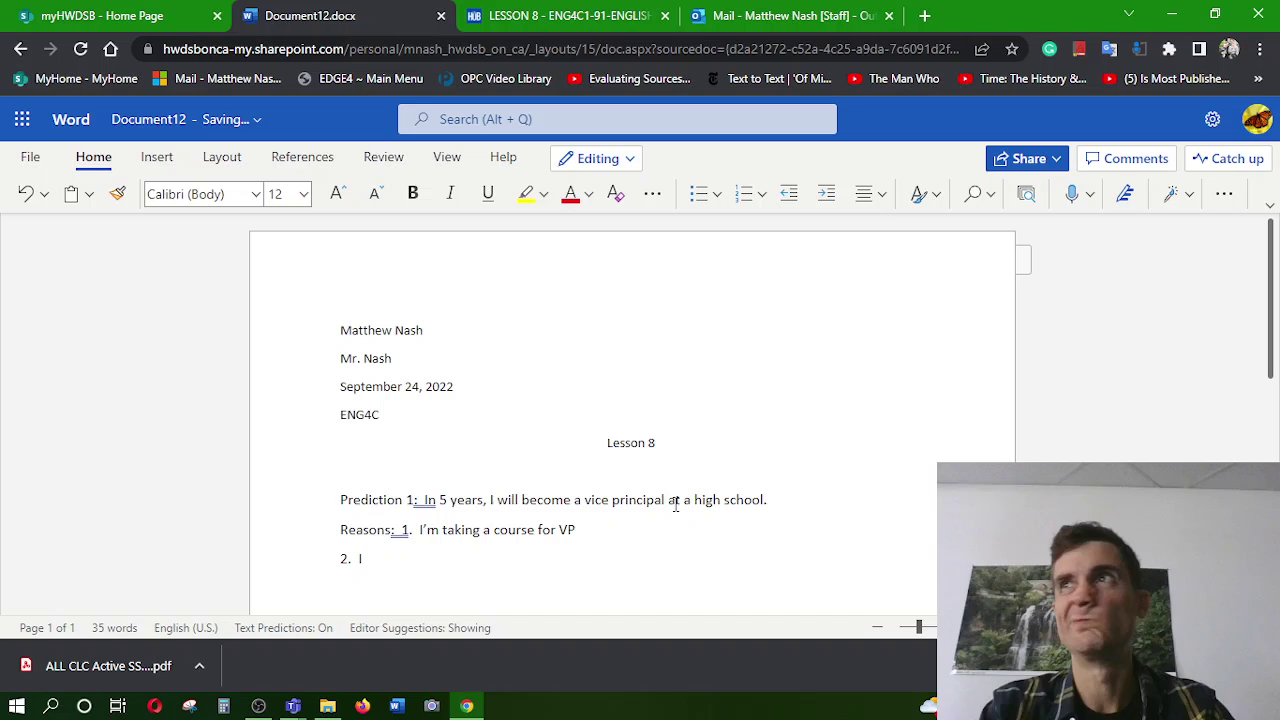
text( a)
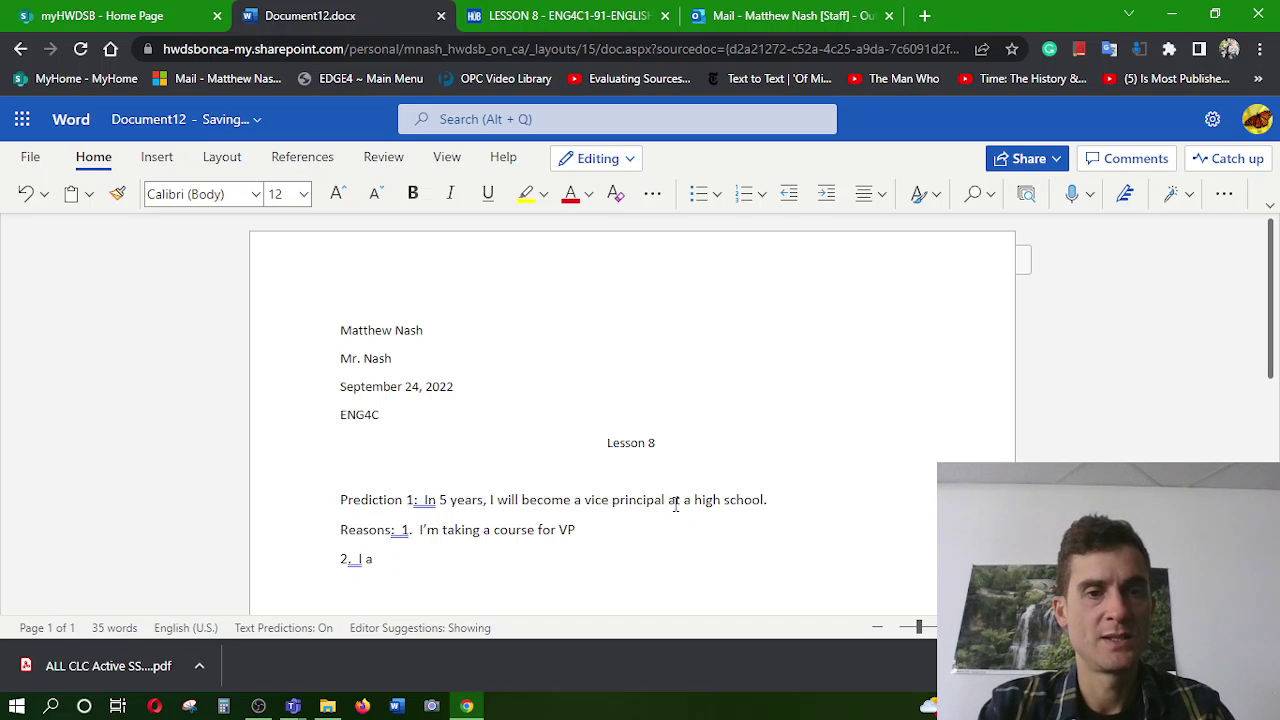
text(m inteeres)
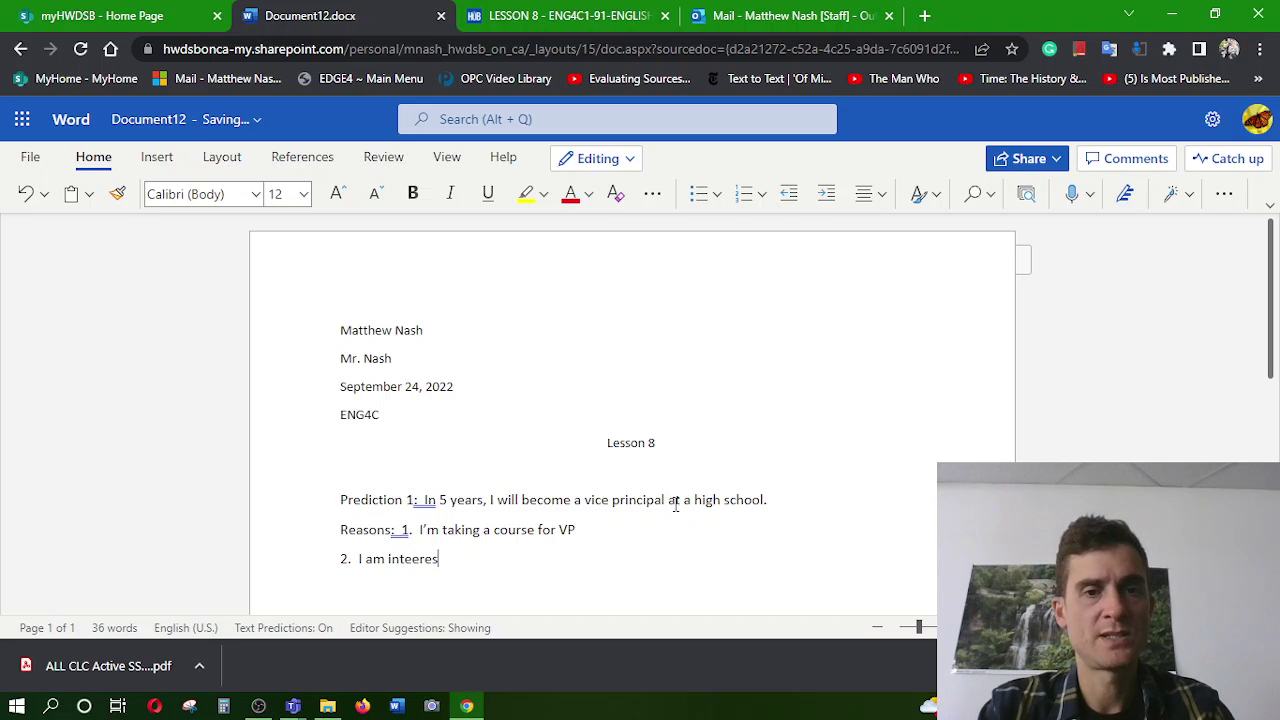
key(BackSpace)
key(BackSpace)
key(BackSpace)
key(BackSpace)
text(rested )
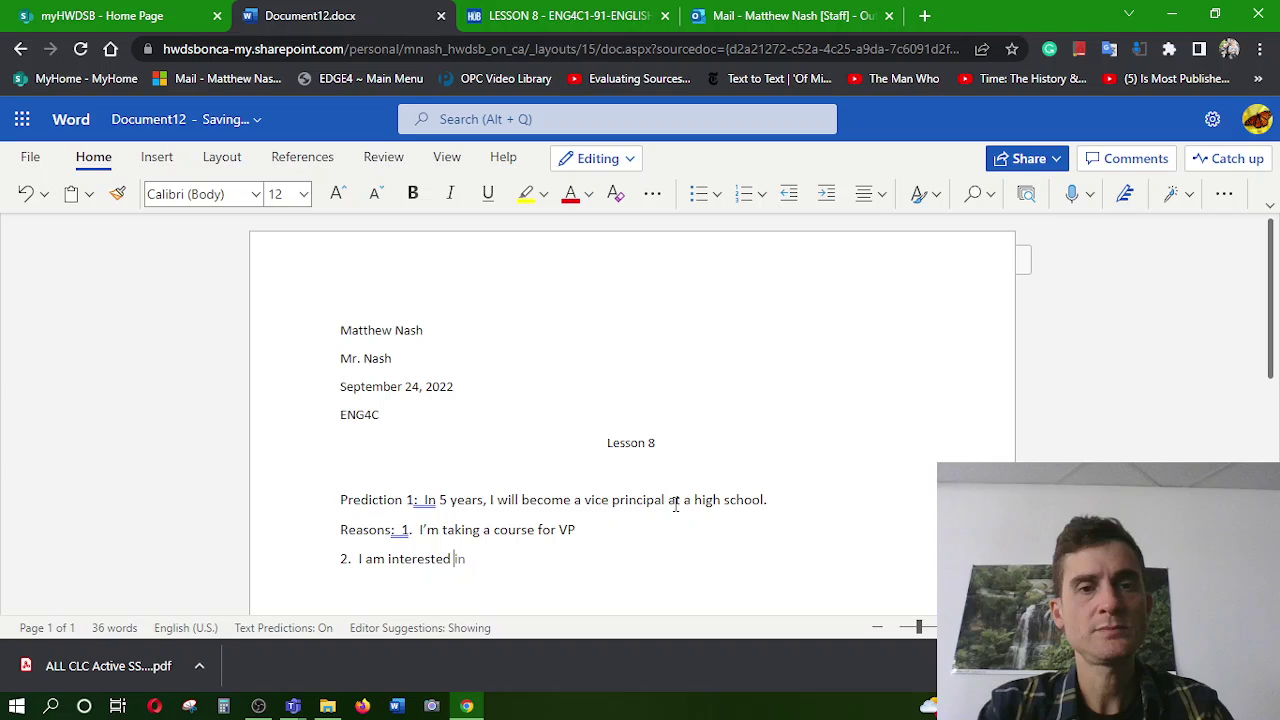
text(in Admisi)
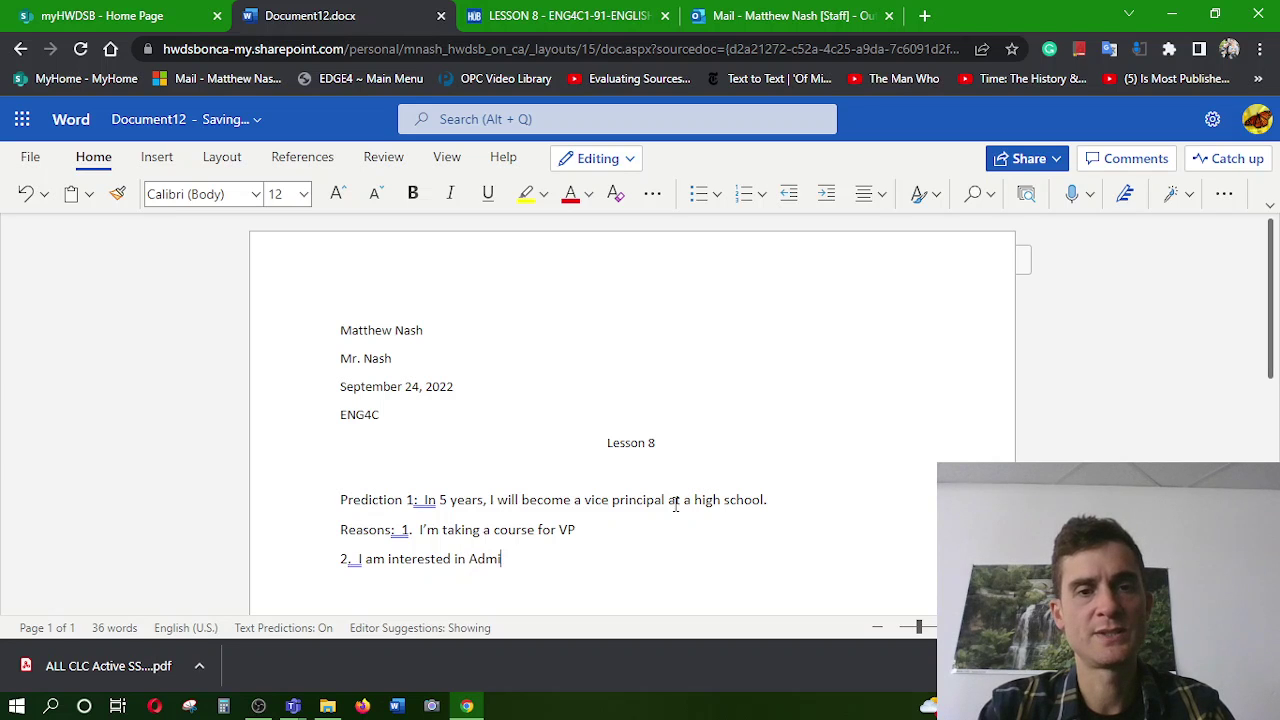
key(BackSpace)
key(BackSpace)
key(BackSpace)
text(inistratv)
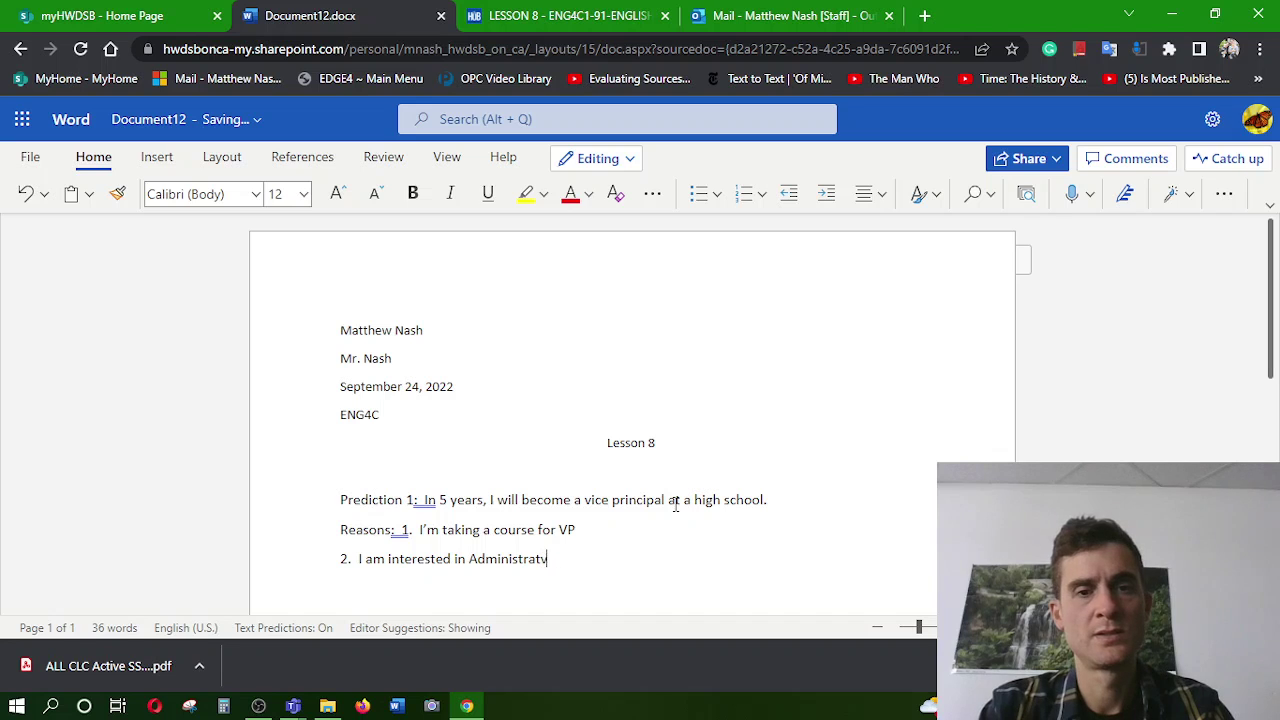
key(BackSpace)
text(ion)
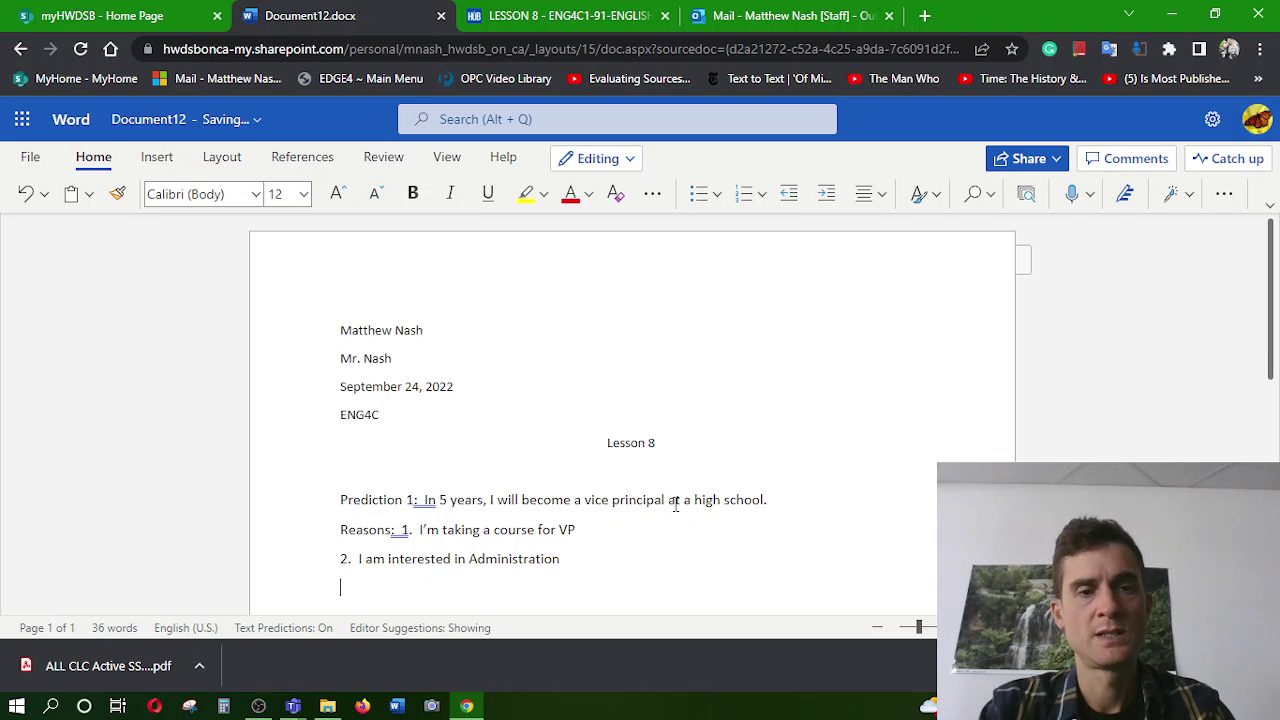
text(3. )
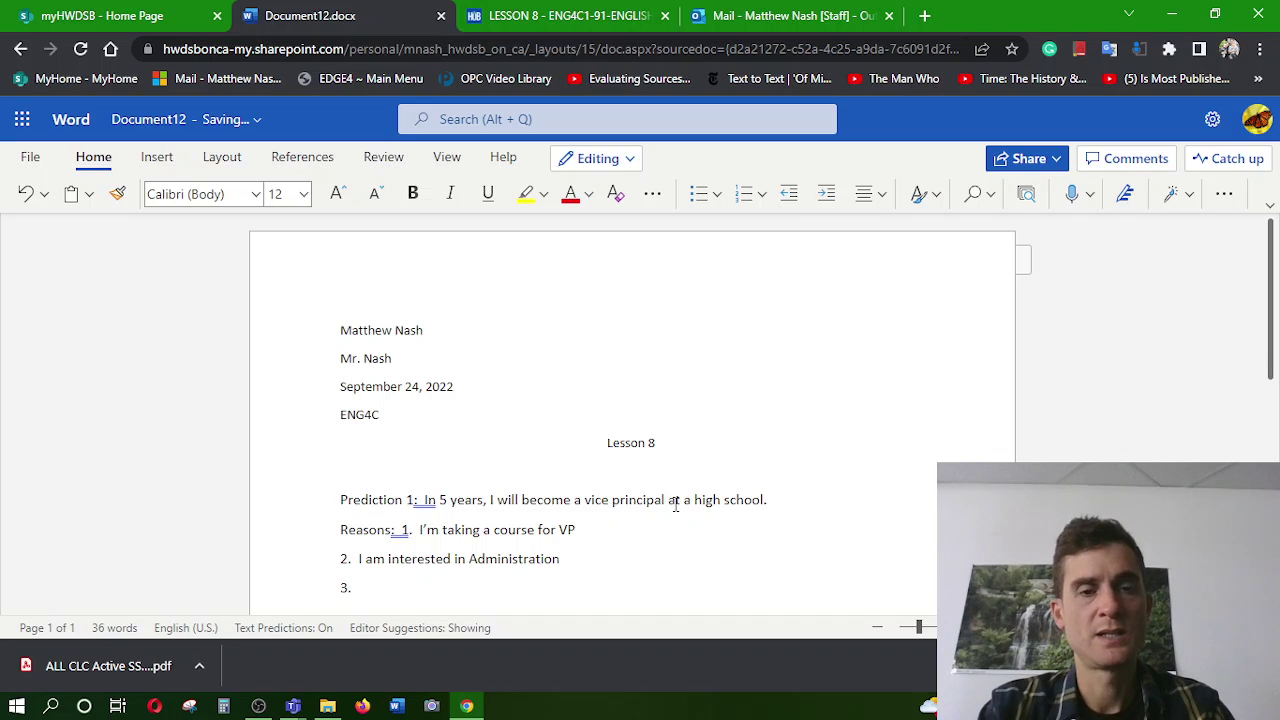
text(I)
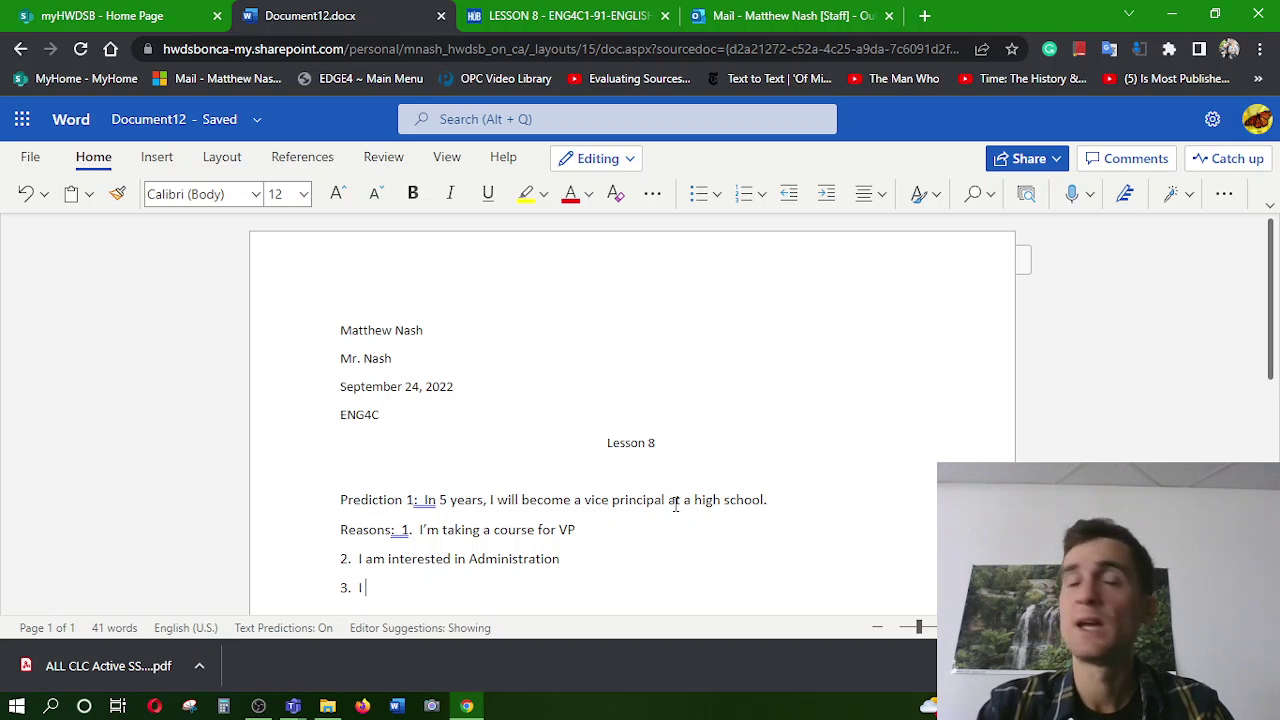
text( have a mentor)
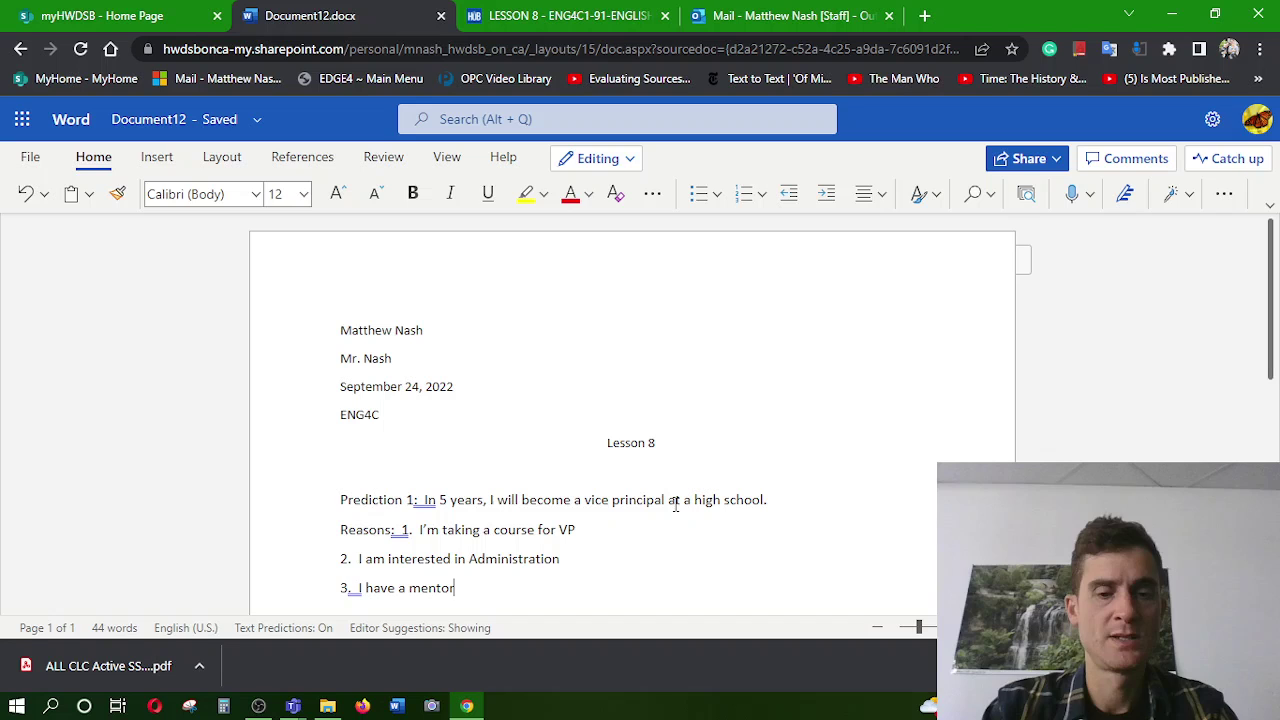
text( who is a )
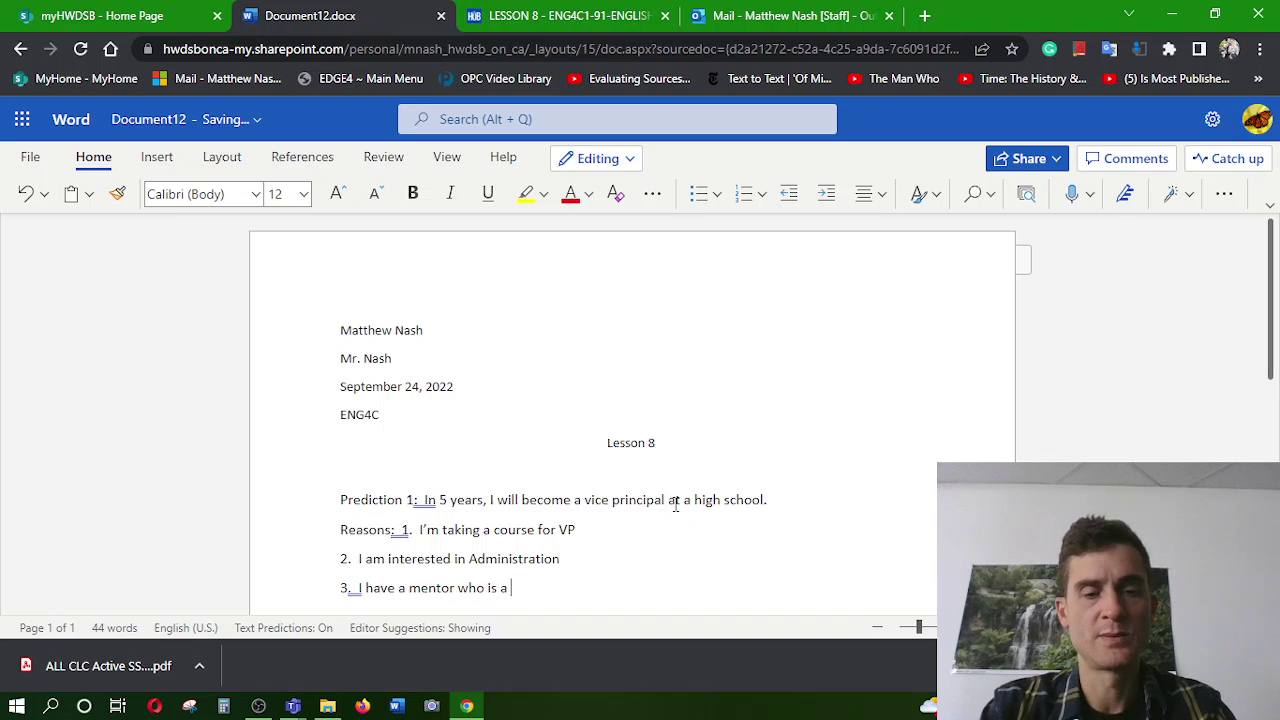
text(principal.)
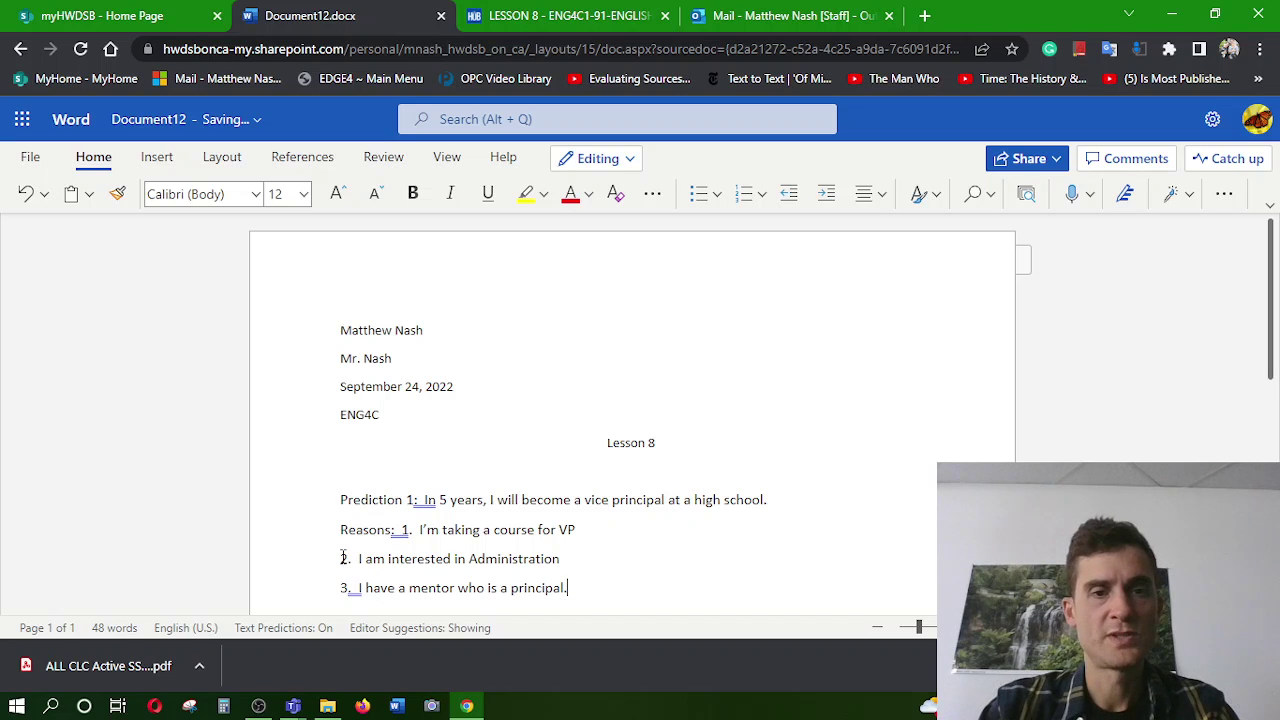
Put the first reason and the prediction sentence on their own lines
click(403, 531)
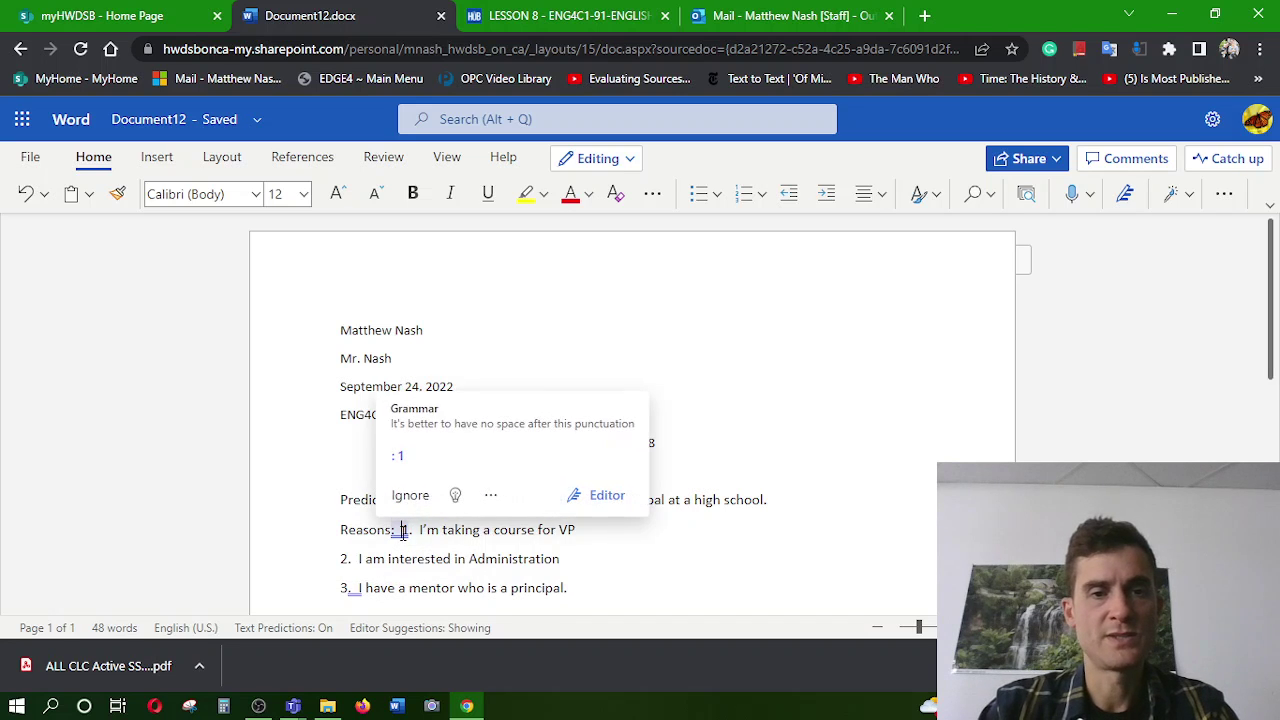
key(Return)
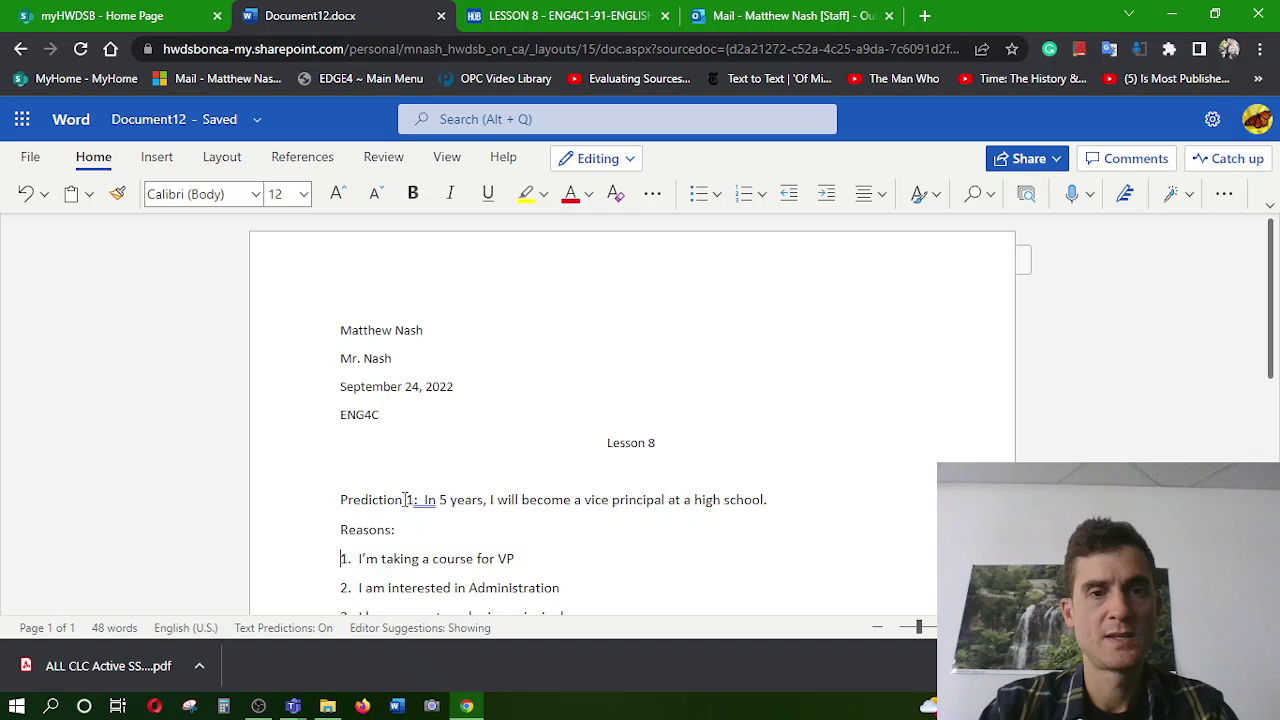
click(421, 498)
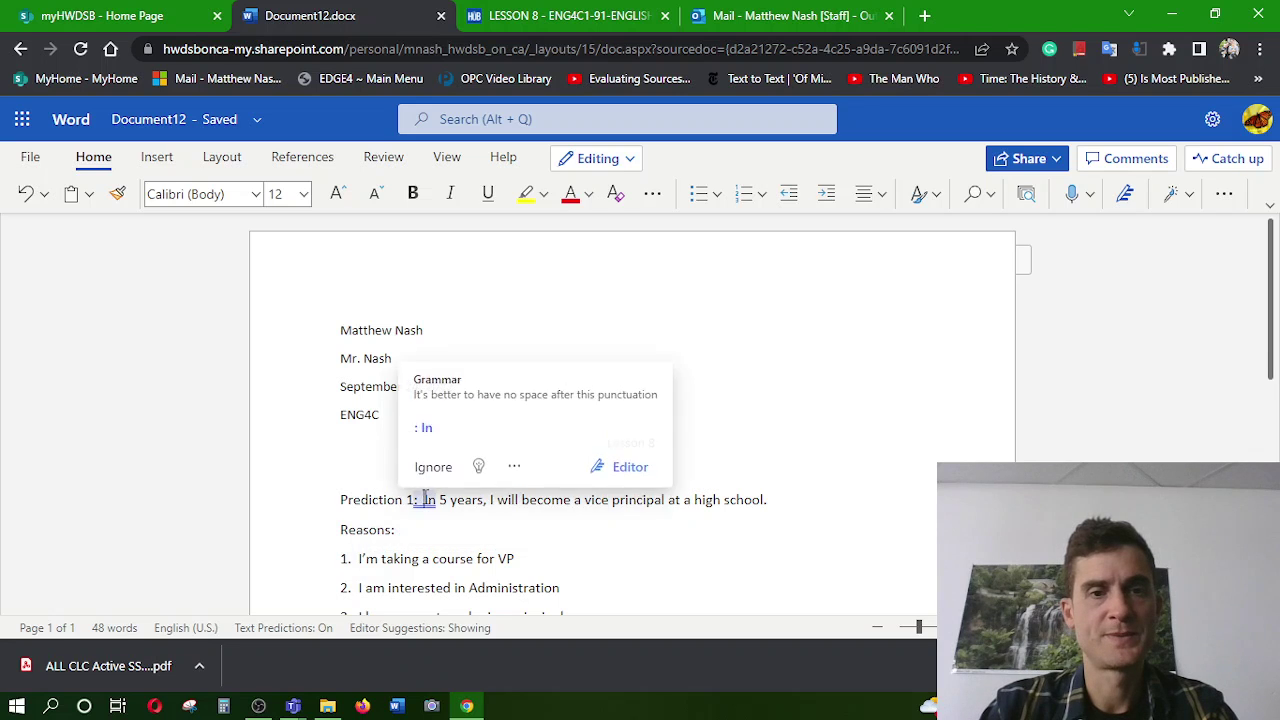
key(Return)
Make the 'Prediction 1:' line and the word 'Reasons' bold
triple_click(362, 504)
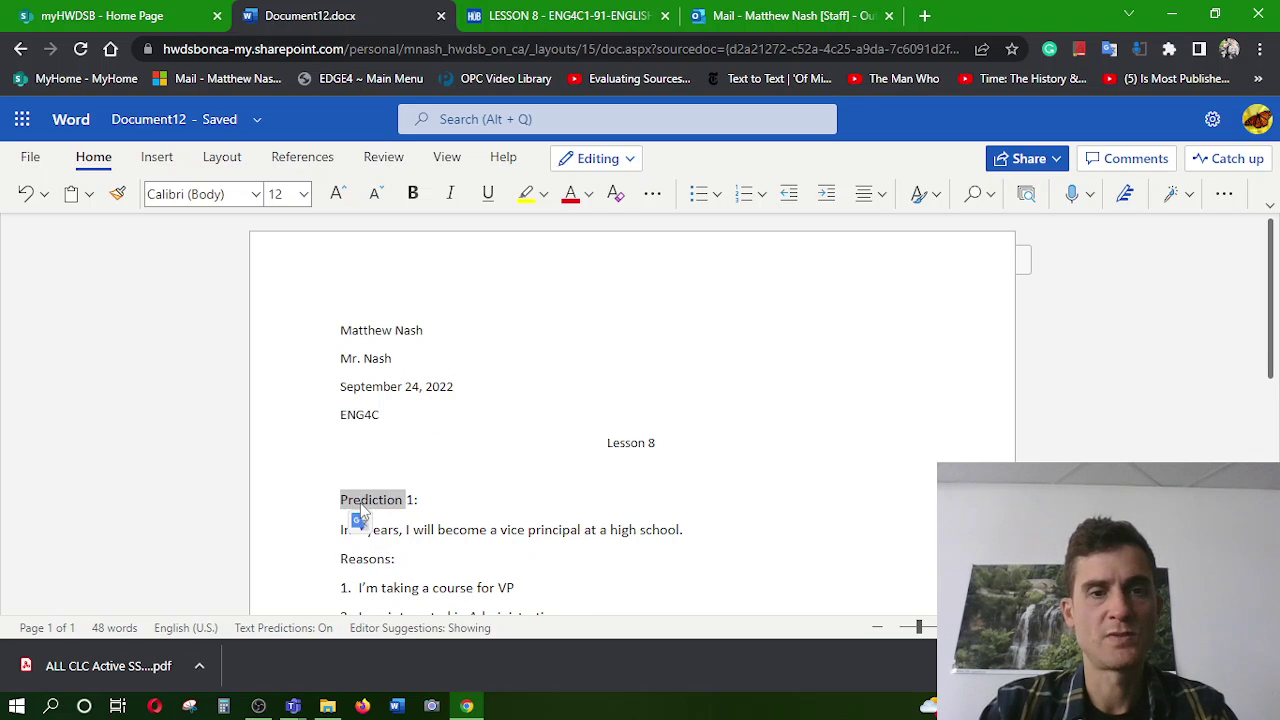
key(ctrl+b)
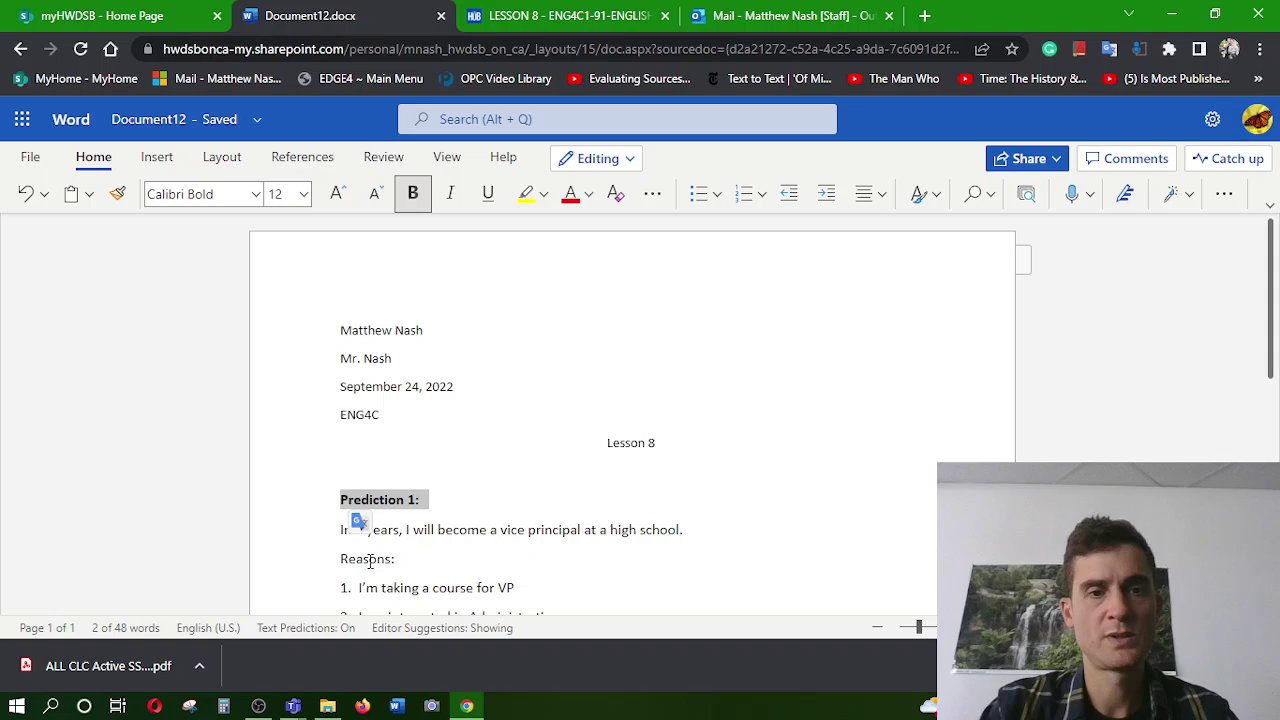
double_click(366, 560)
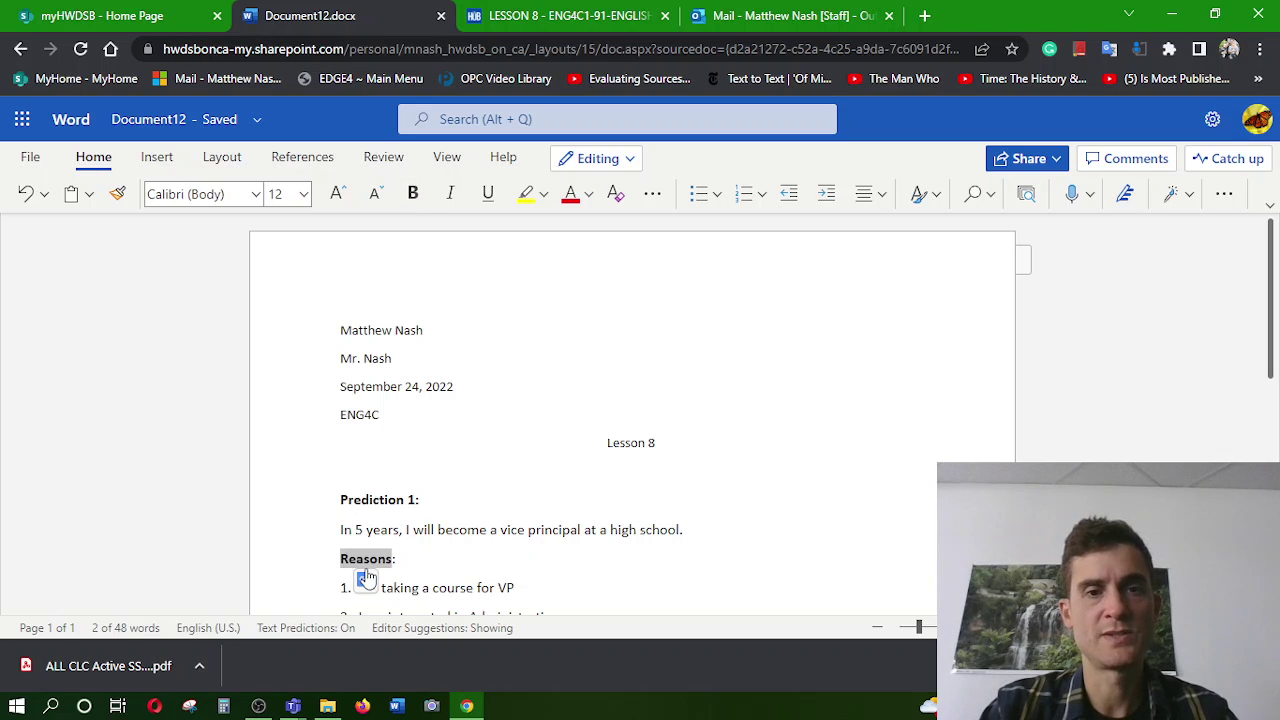
key(ctrl+b)
scroll(531, 582, down, 3)
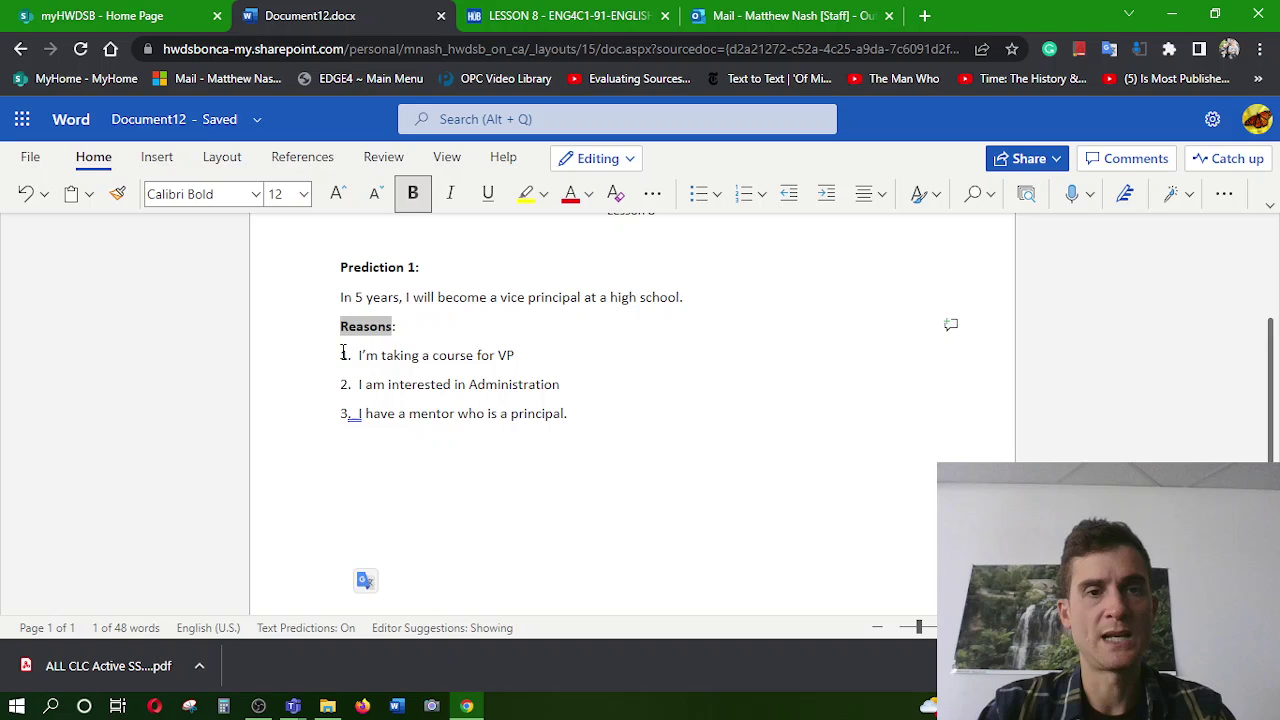
drag(343, 358, 588, 427)
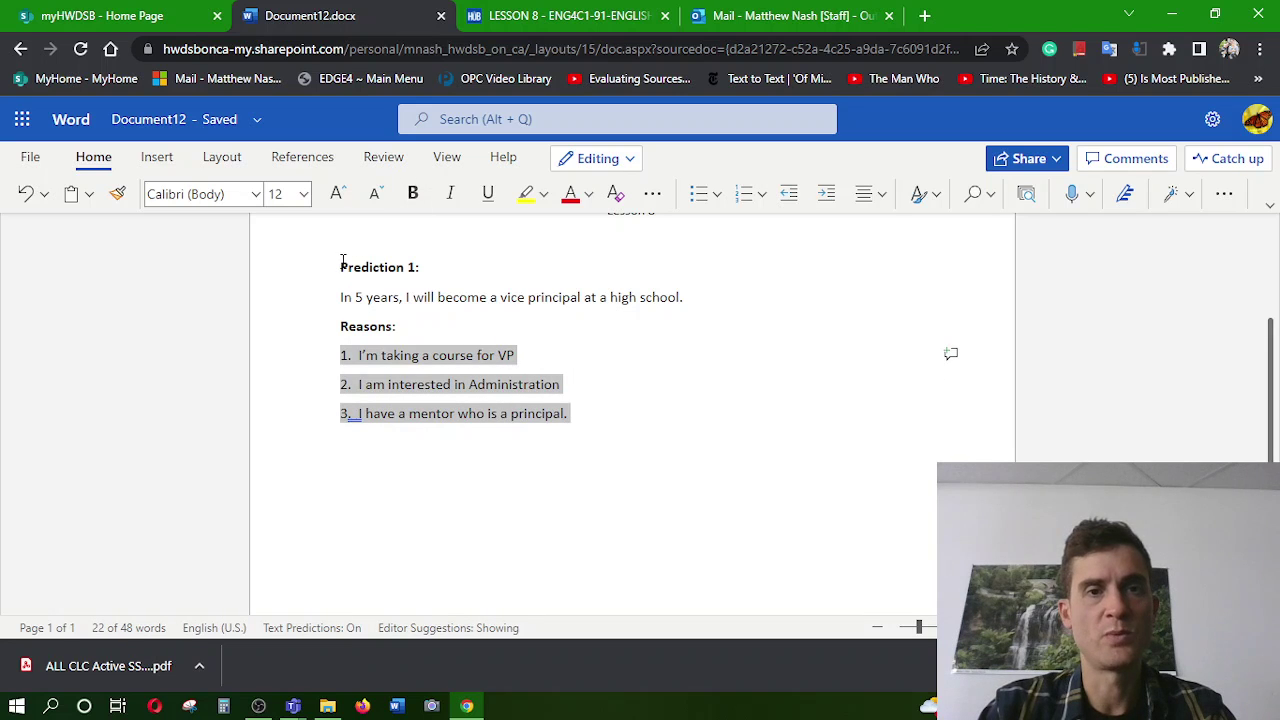
scroll(342, 262, up, 1)
drag(341, 325, 691, 354)
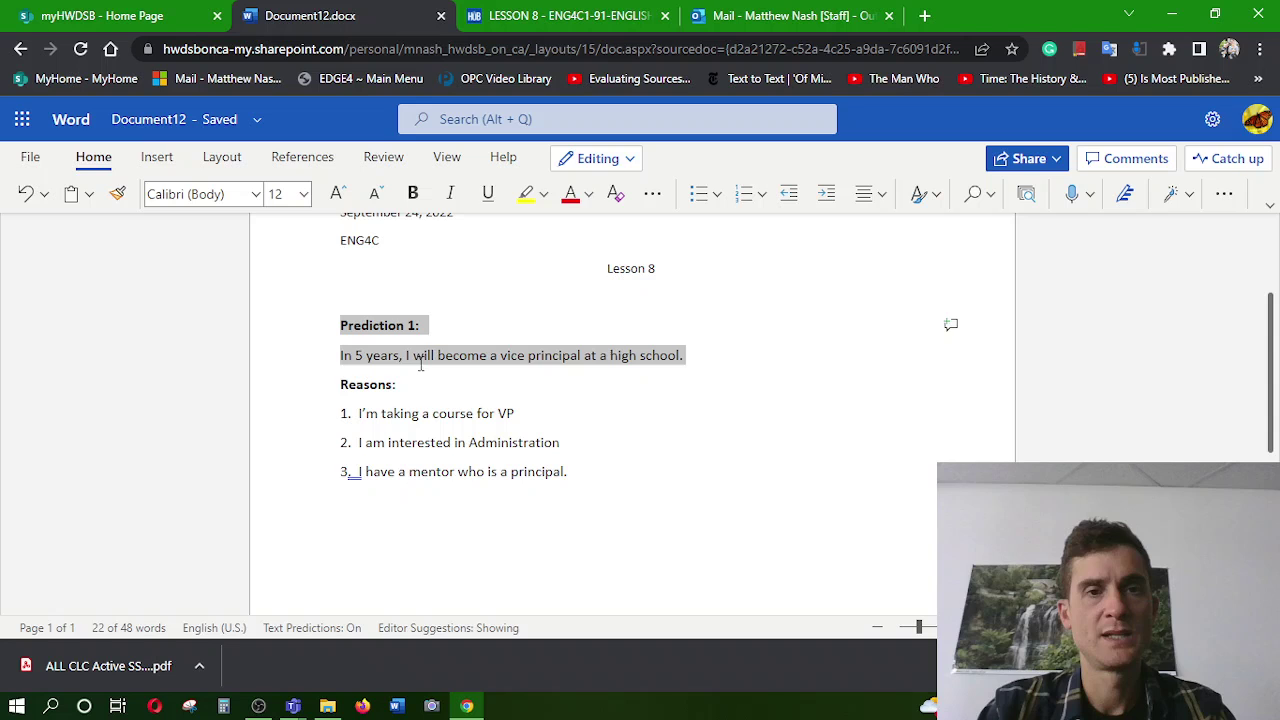
click(623, 468)
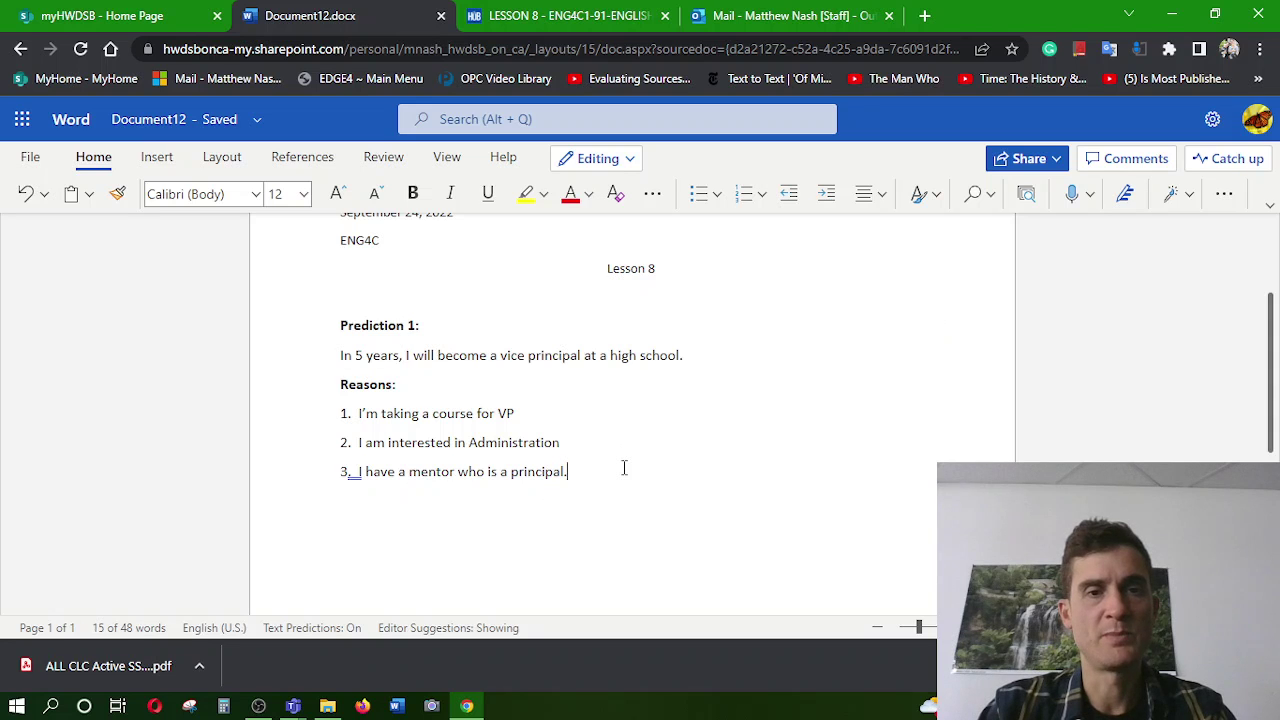
Add a 'Prediction 2:' line below the reasons with a blank line after it
key(Return)
text(Pr)
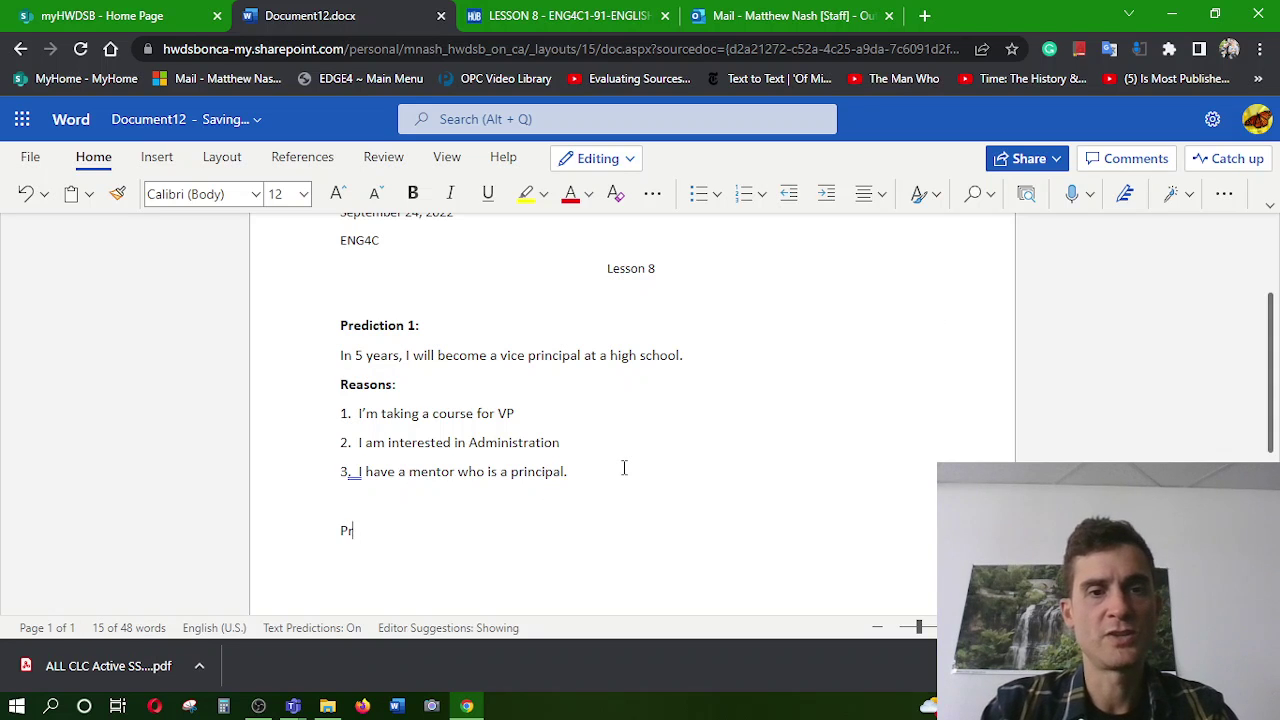
text(ediction )
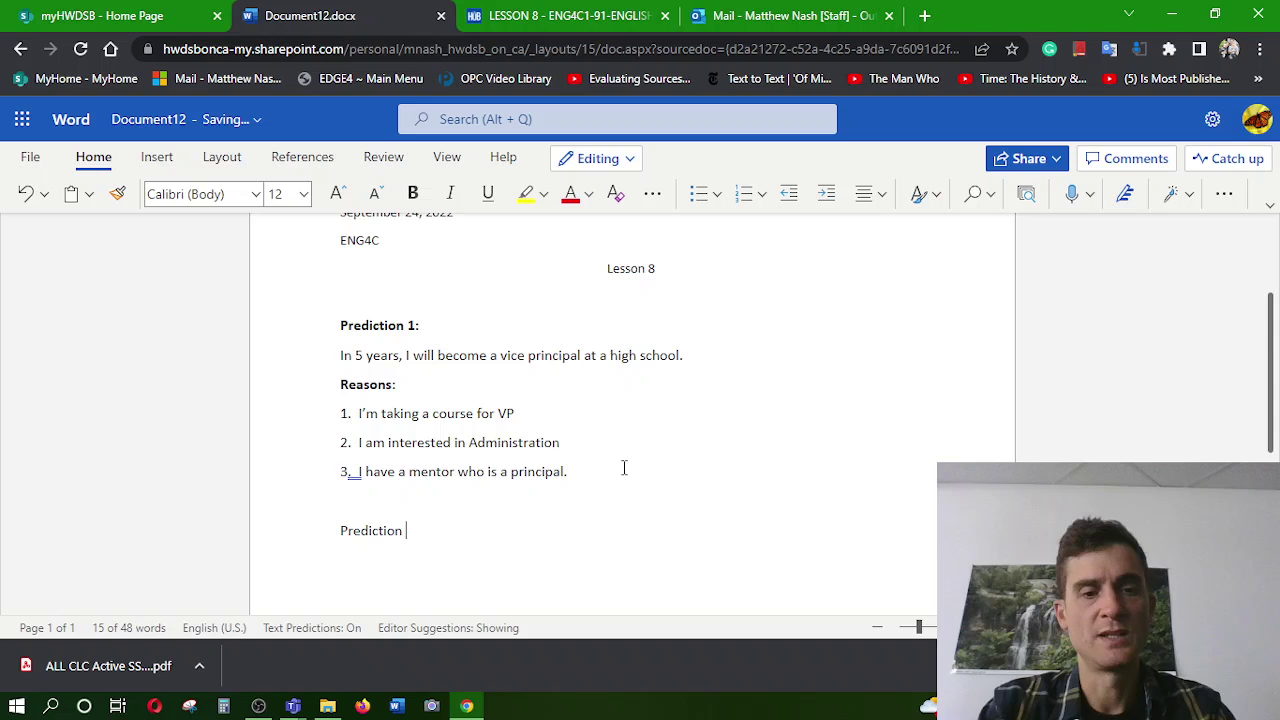
text(2:)
key(Return)
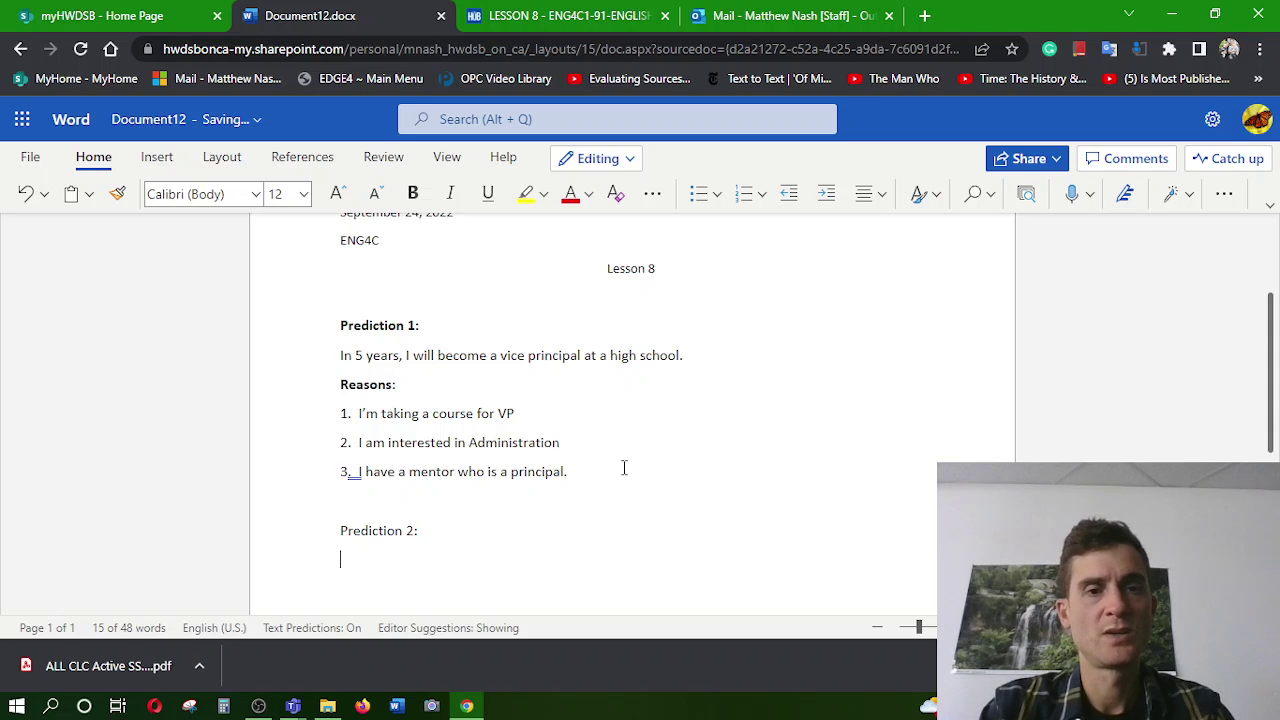
Check the Lesson 8 instructions, noting the word travel, then return to the Word document
click(600, 15)
scroll(881, 575, down, 3)
scroll(881, 575, up, 1)
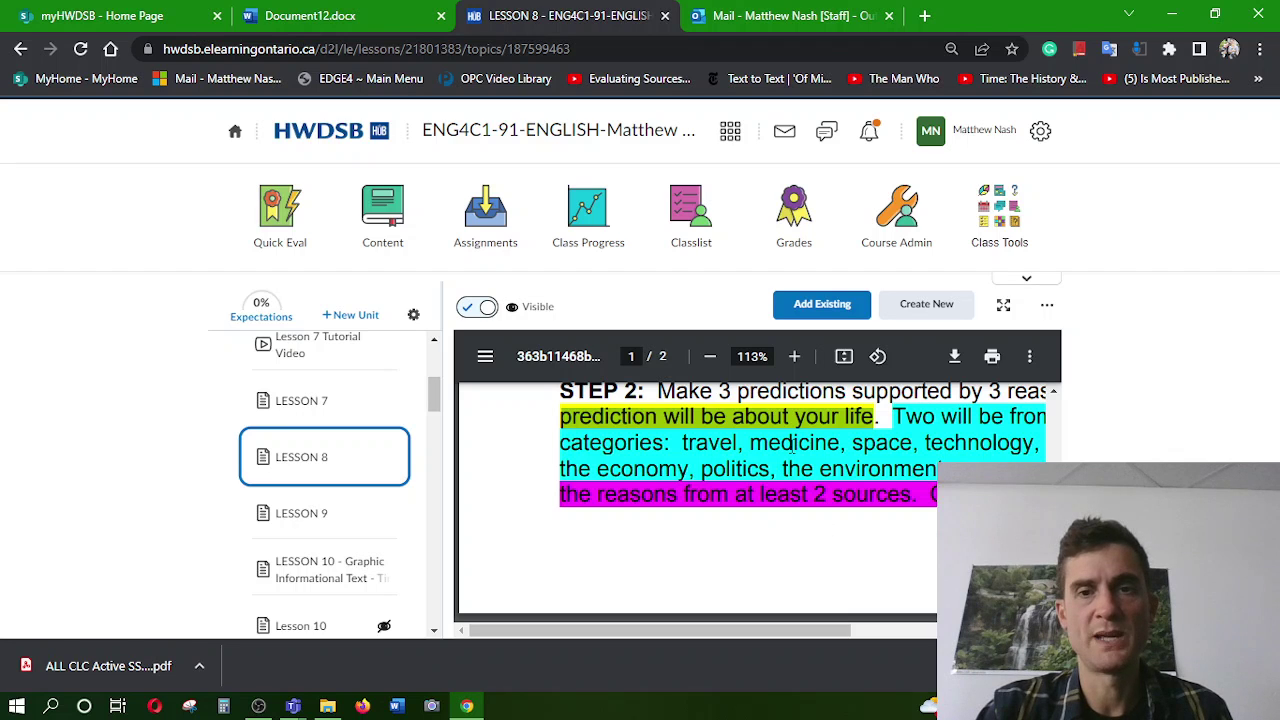
double_click(710, 436)
click(755, 18)
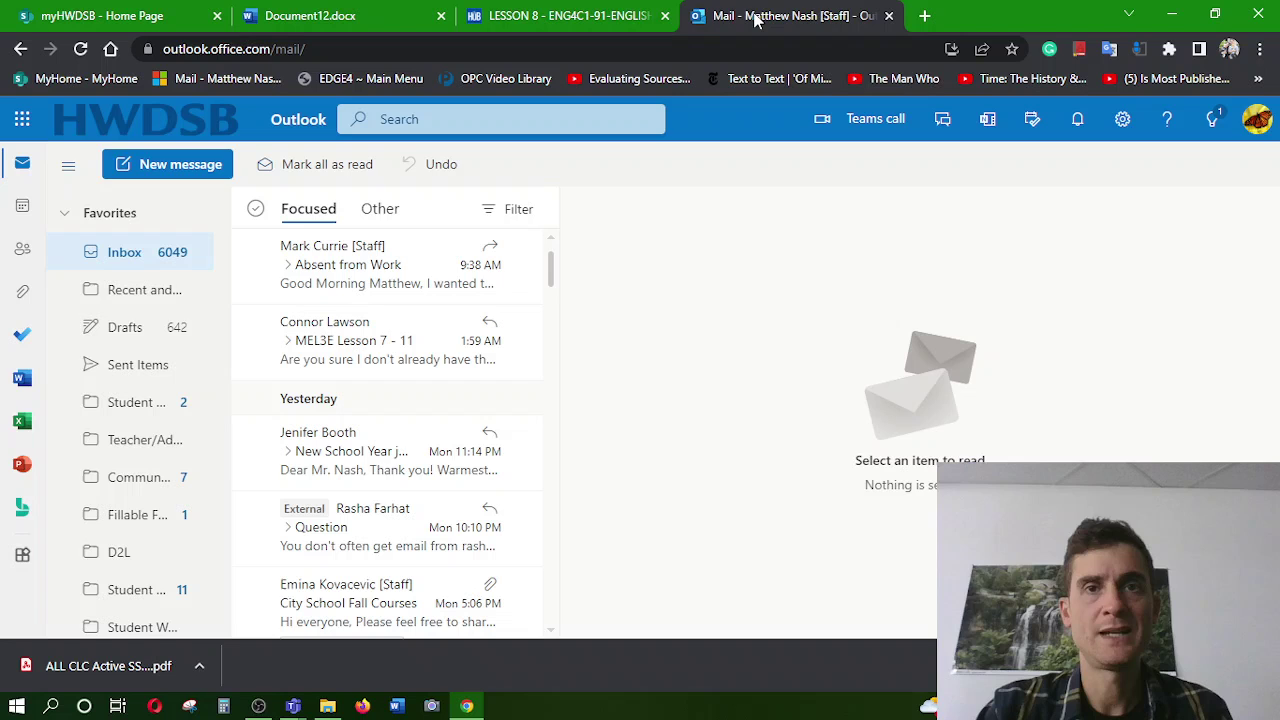
click(503, 14)
click(323, 10)
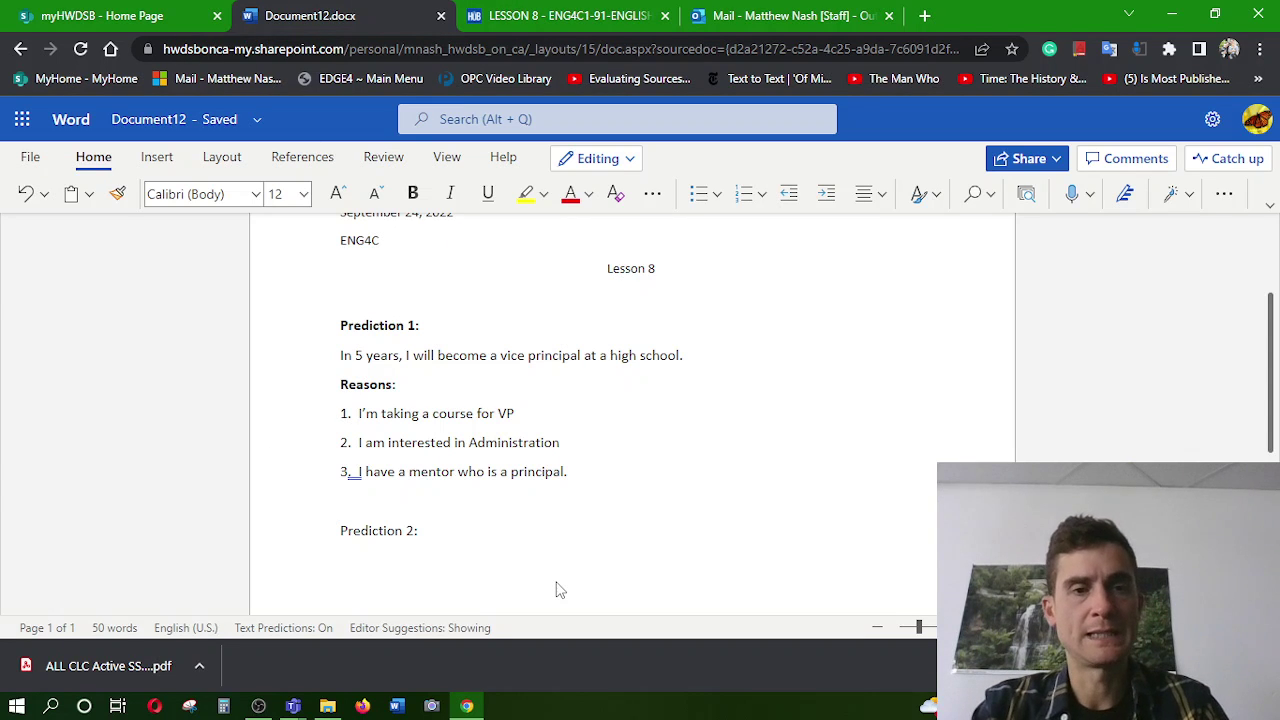
Begin Prediction 2 with 'Electric helicopters', correcting the misspelled word
text(Electric)
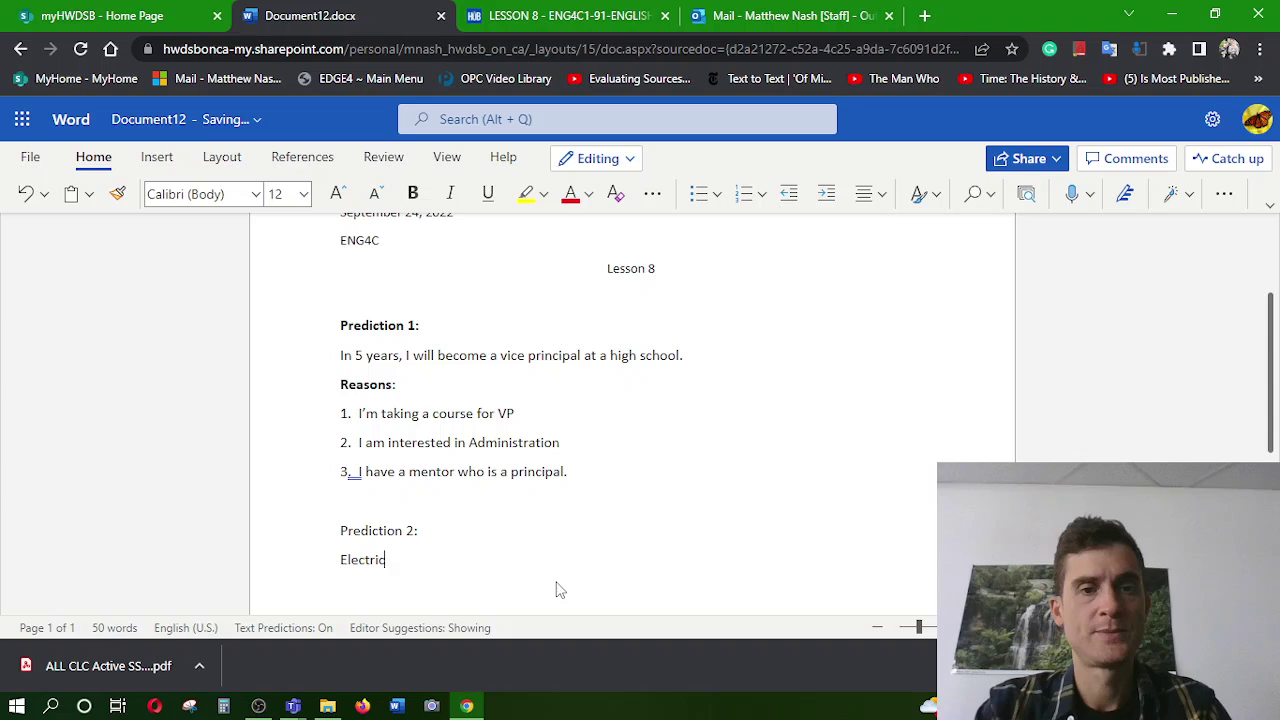
text( hele)
key(BackSpace)
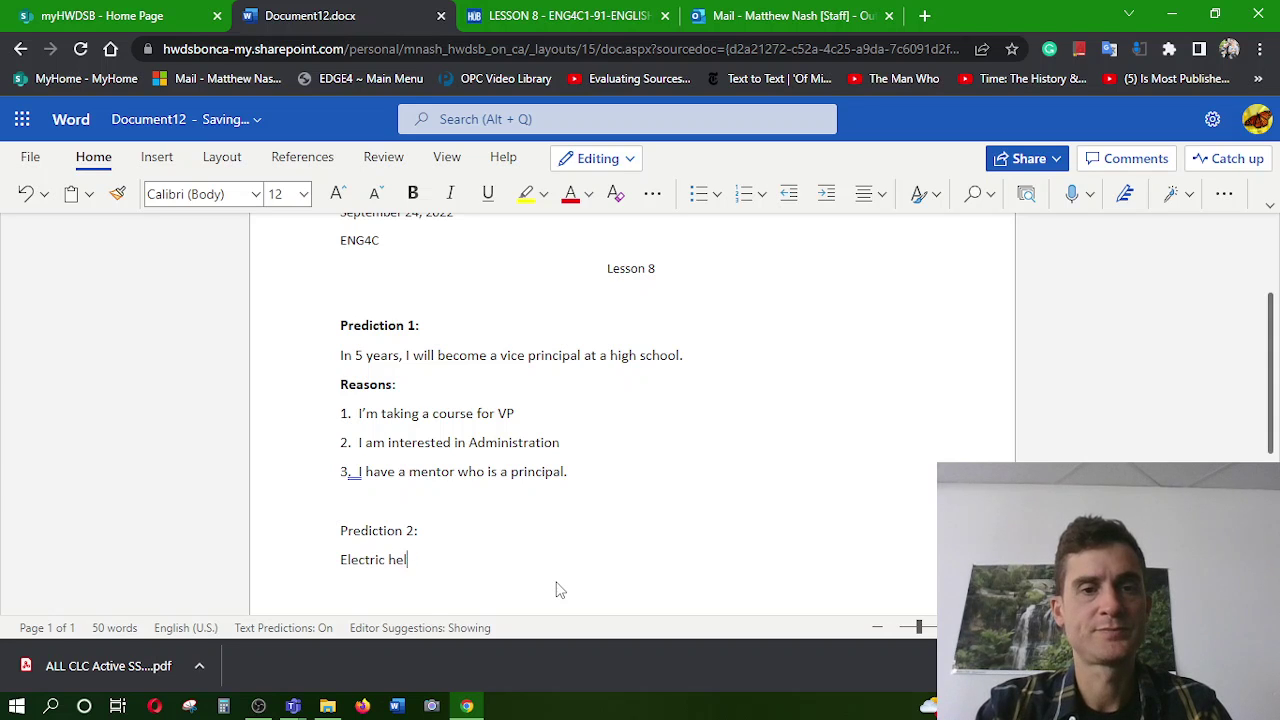
text(e)
key(BackSpace)
text(e)
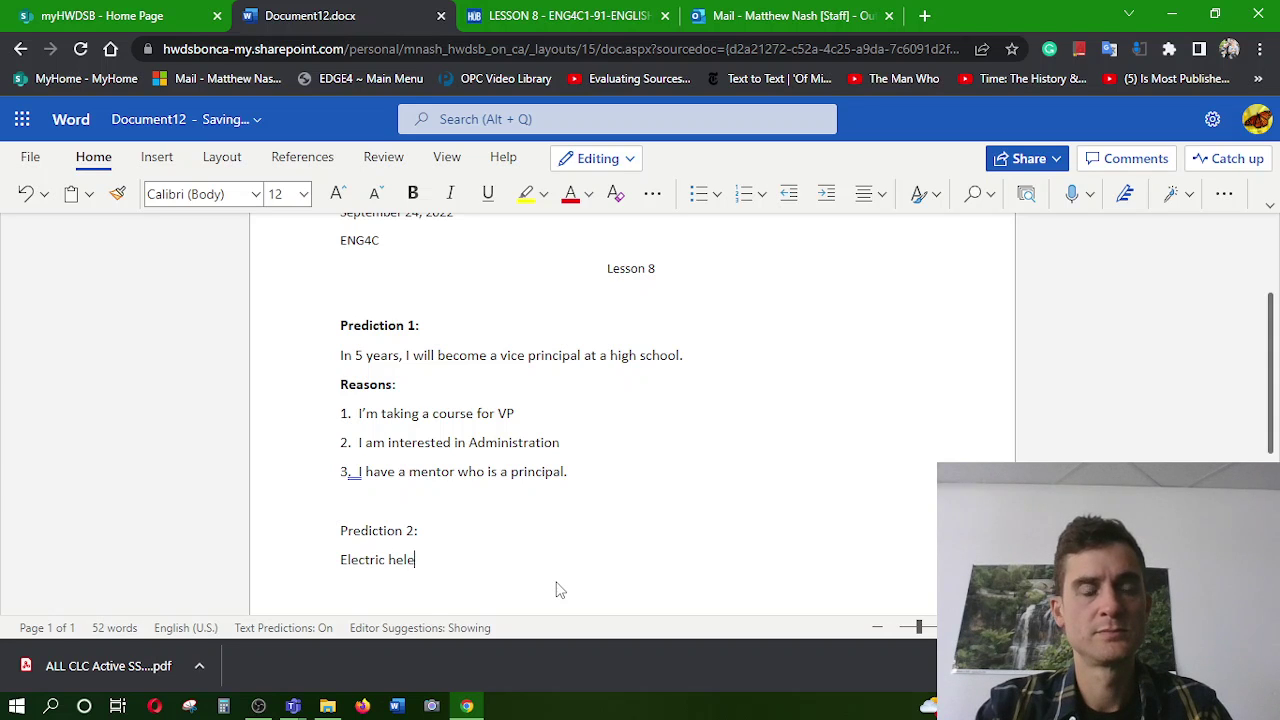
text(coptors)
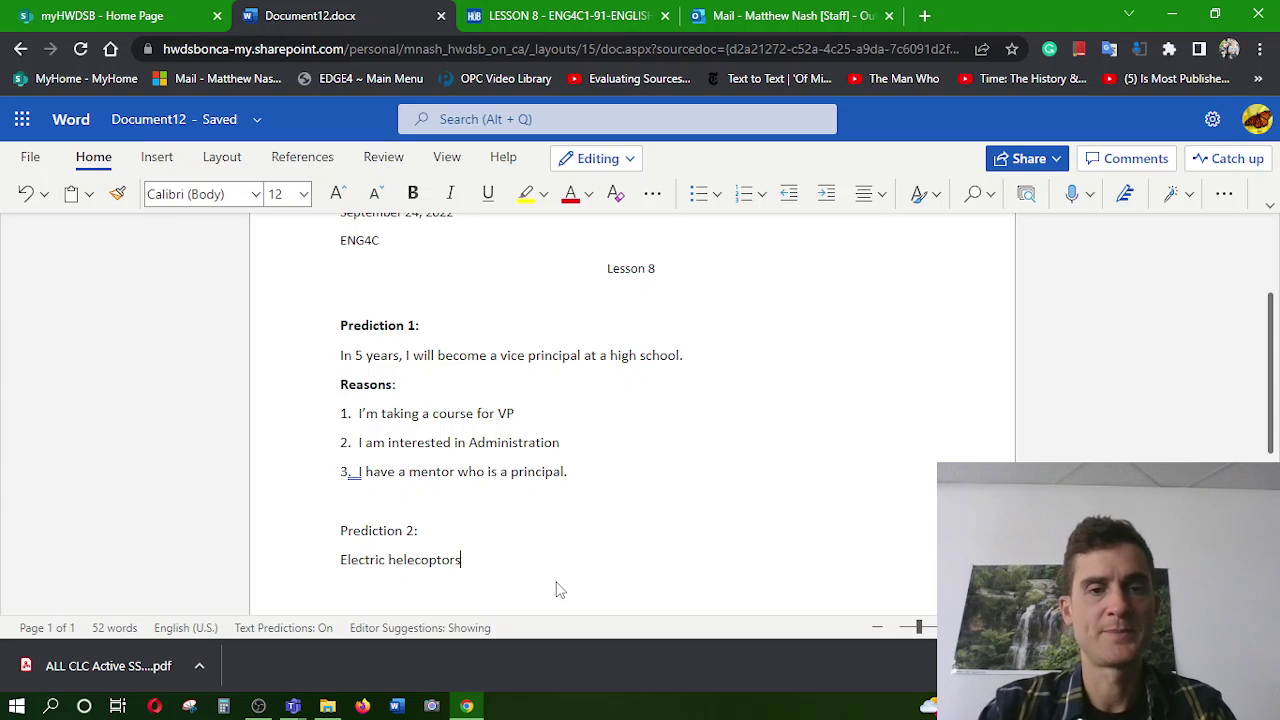
click(415, 559)
key(BackSpace)
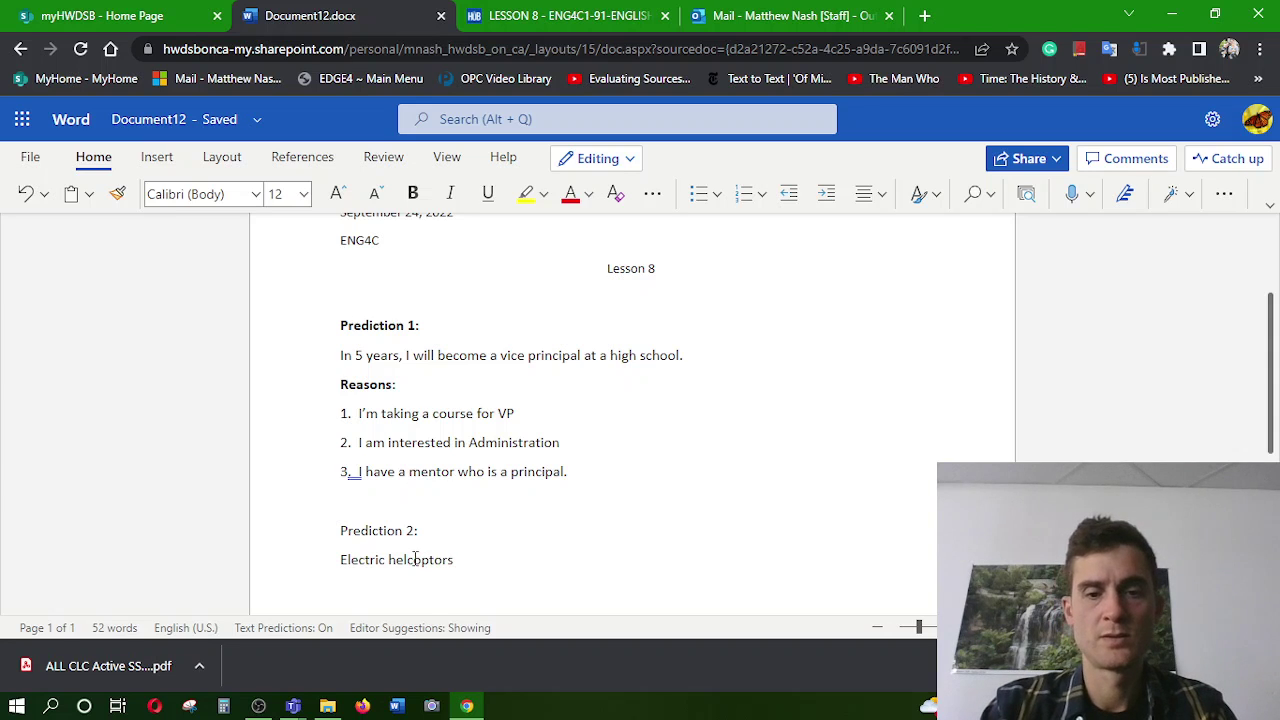
text(i)
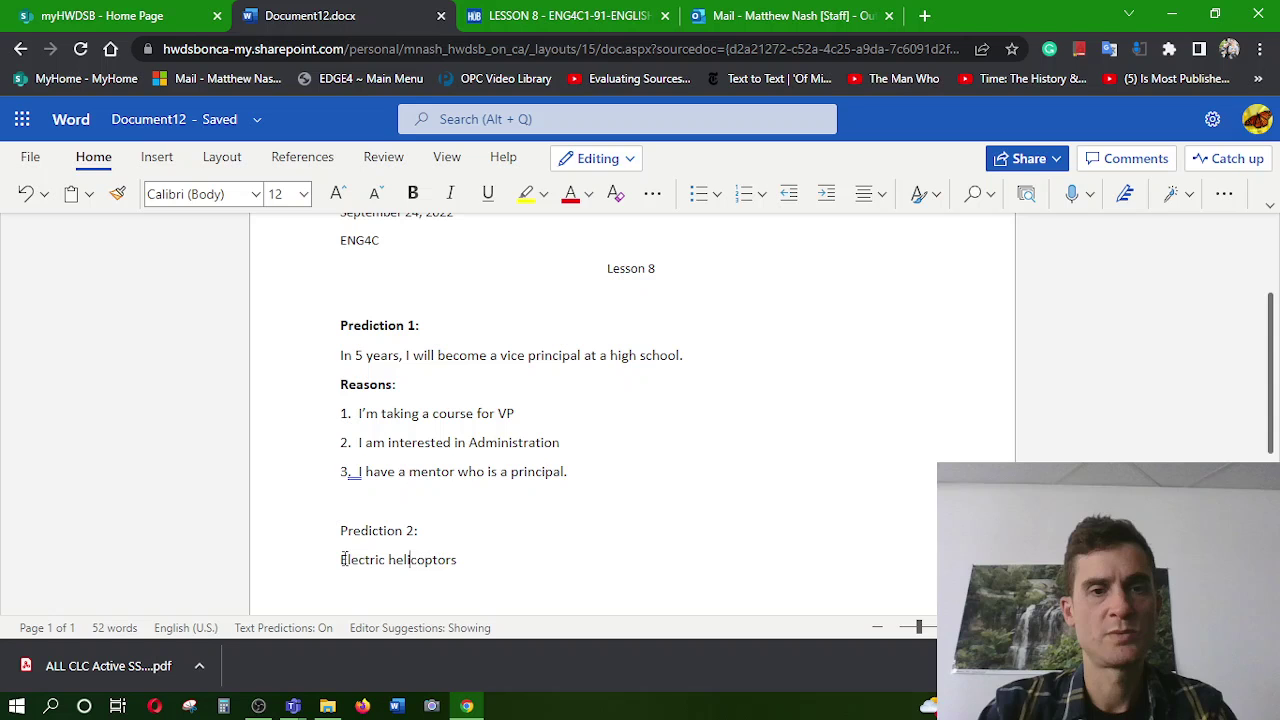
click(491, 564)
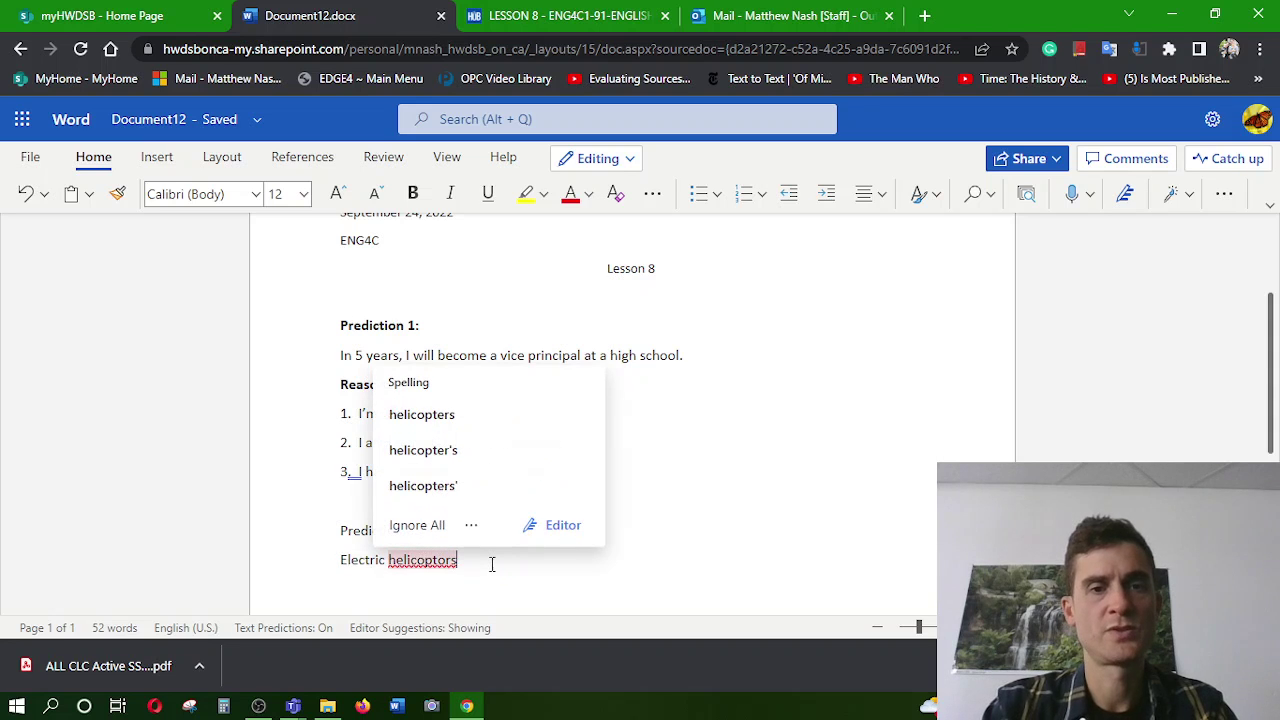
key(Escape)
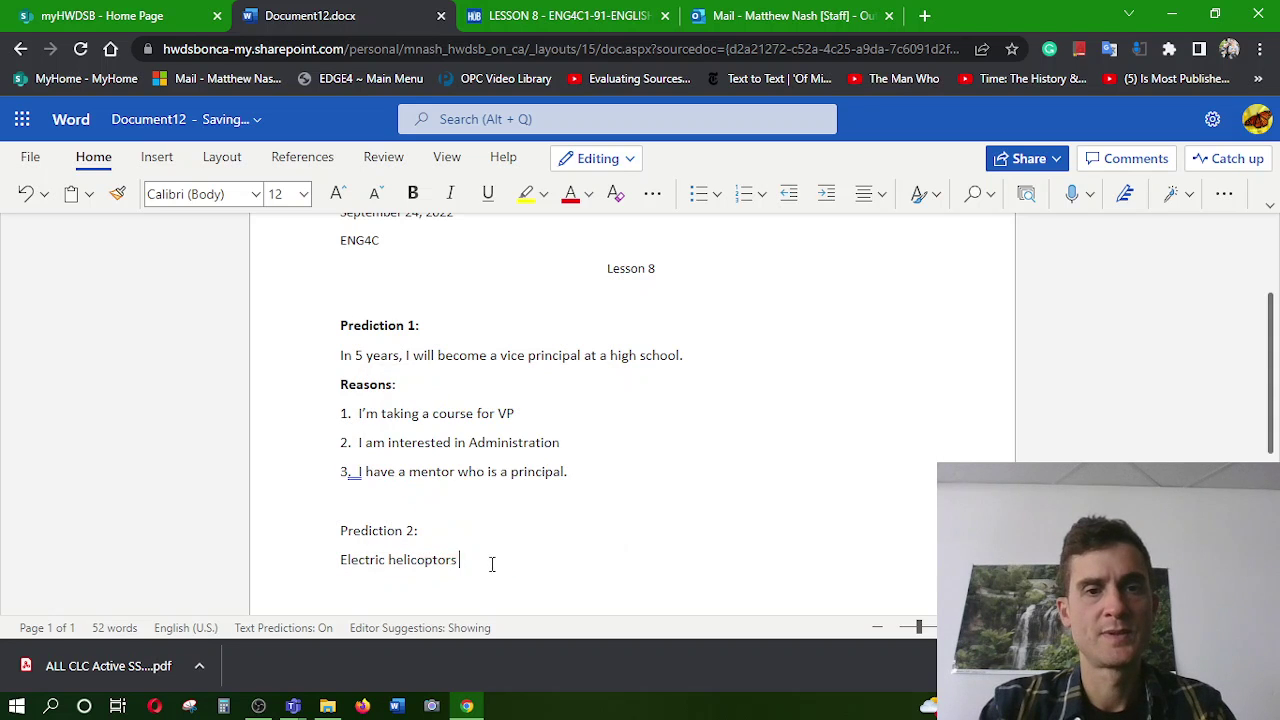
click(419, 561)
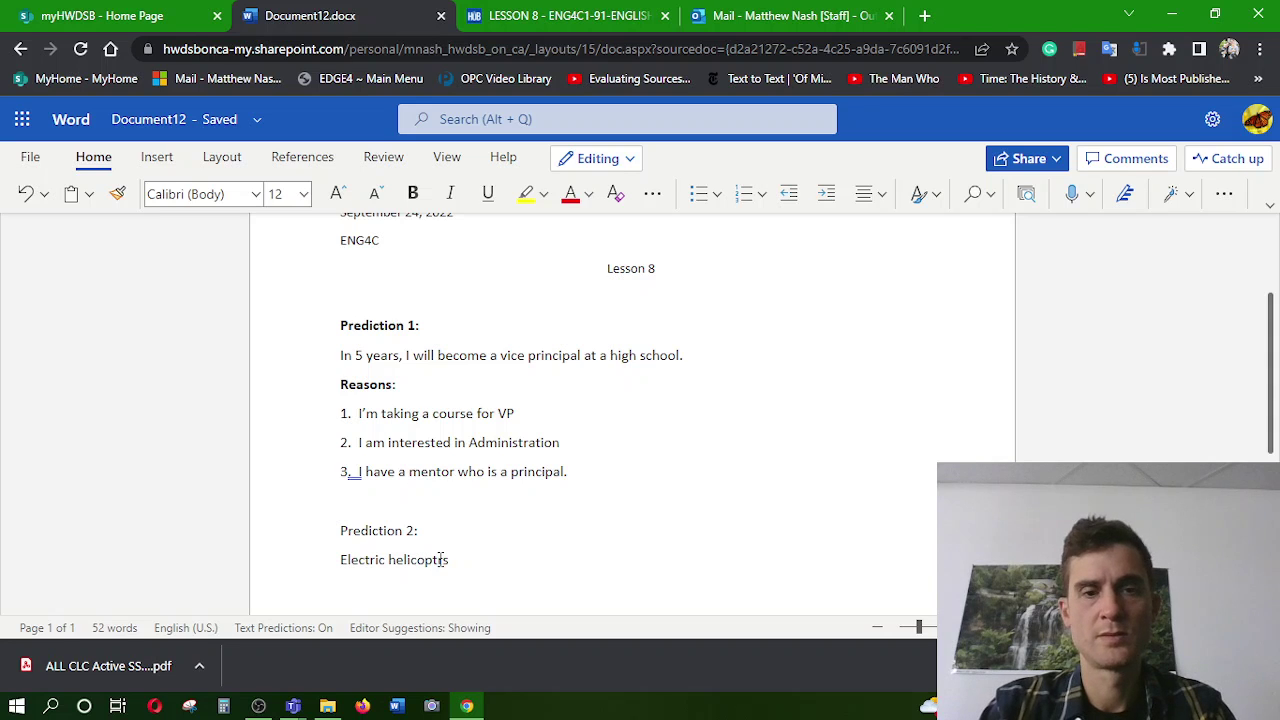
click(463, 560)
Finish the sentence with 'will be used for people in cities in 10 years.'
text(w)
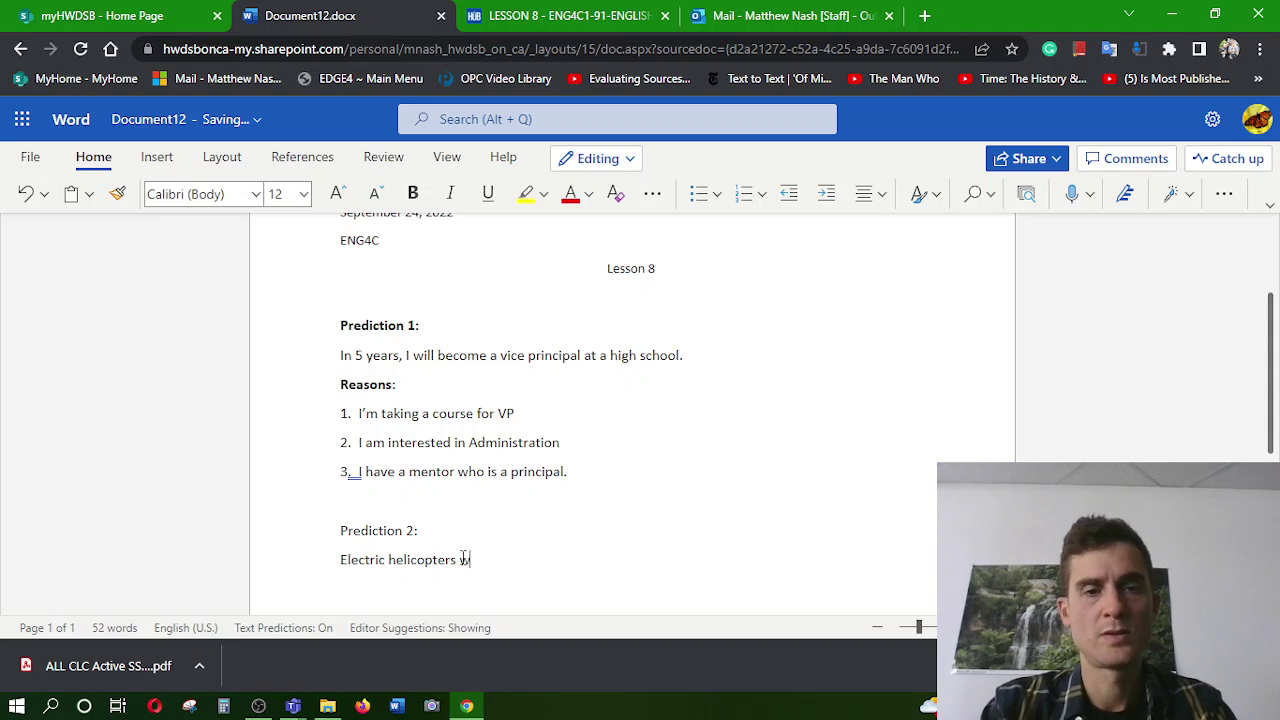
text(itl be)
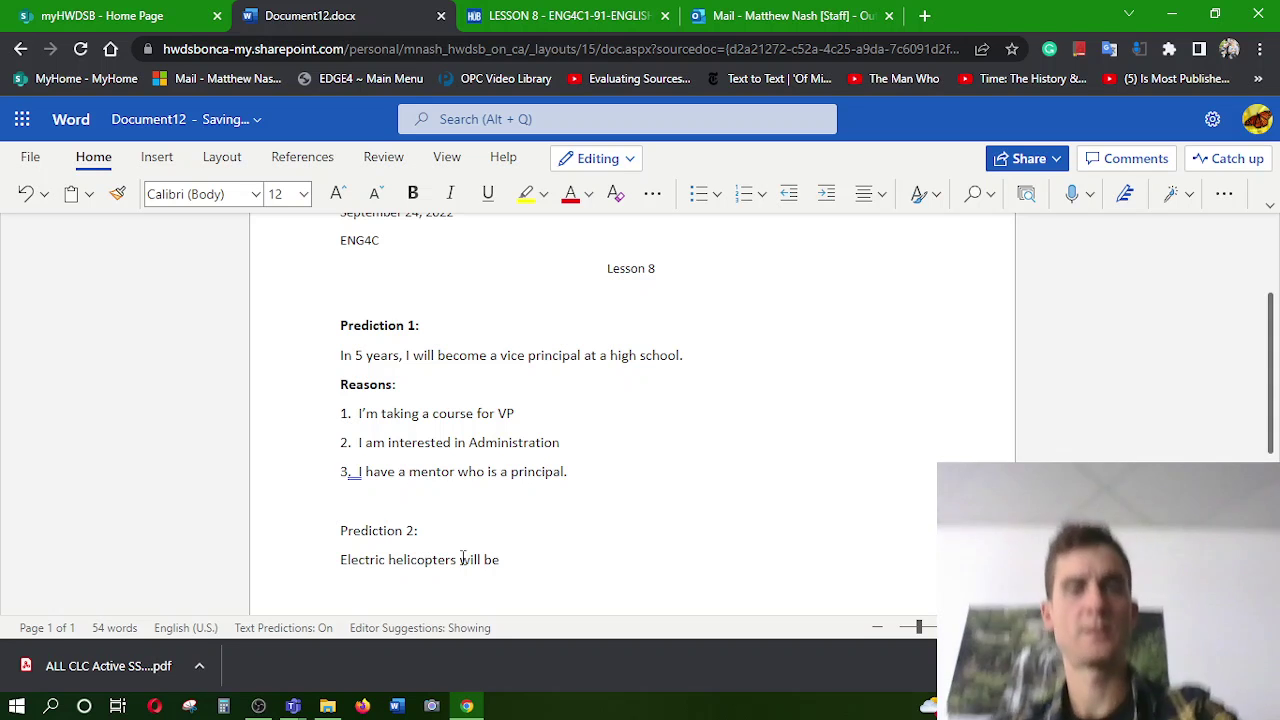
text( used )
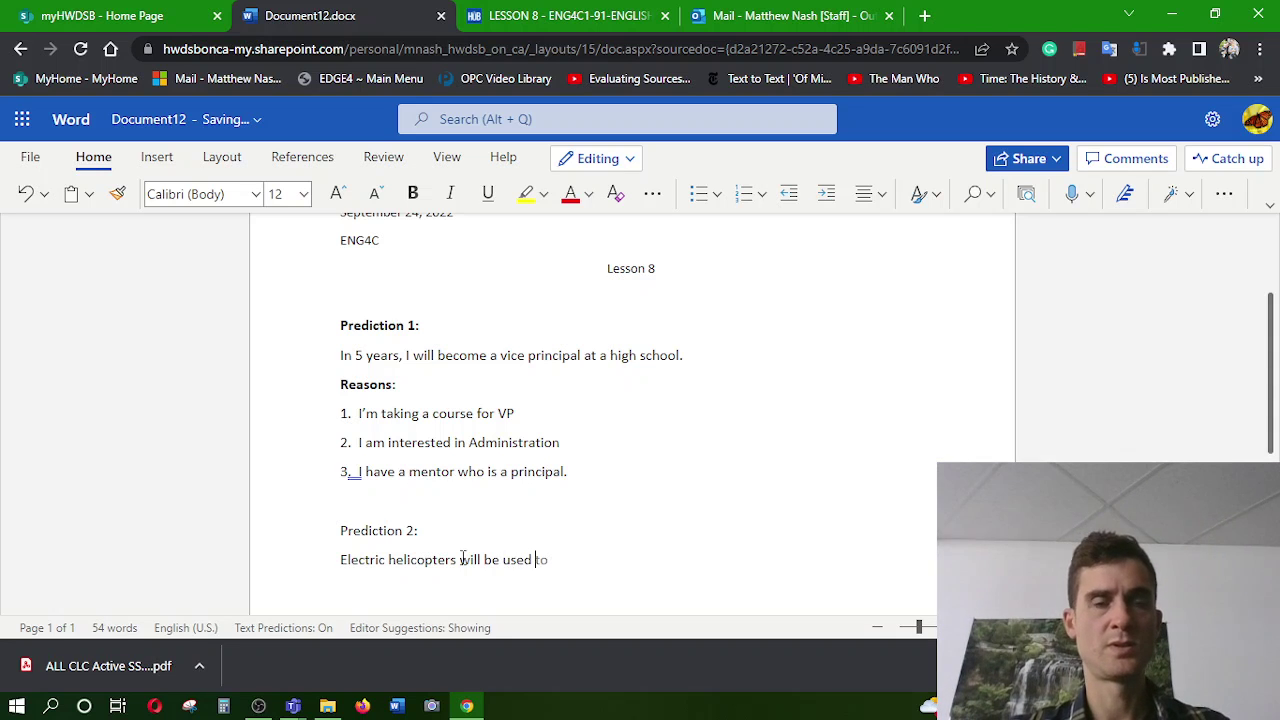
text(for poeple)
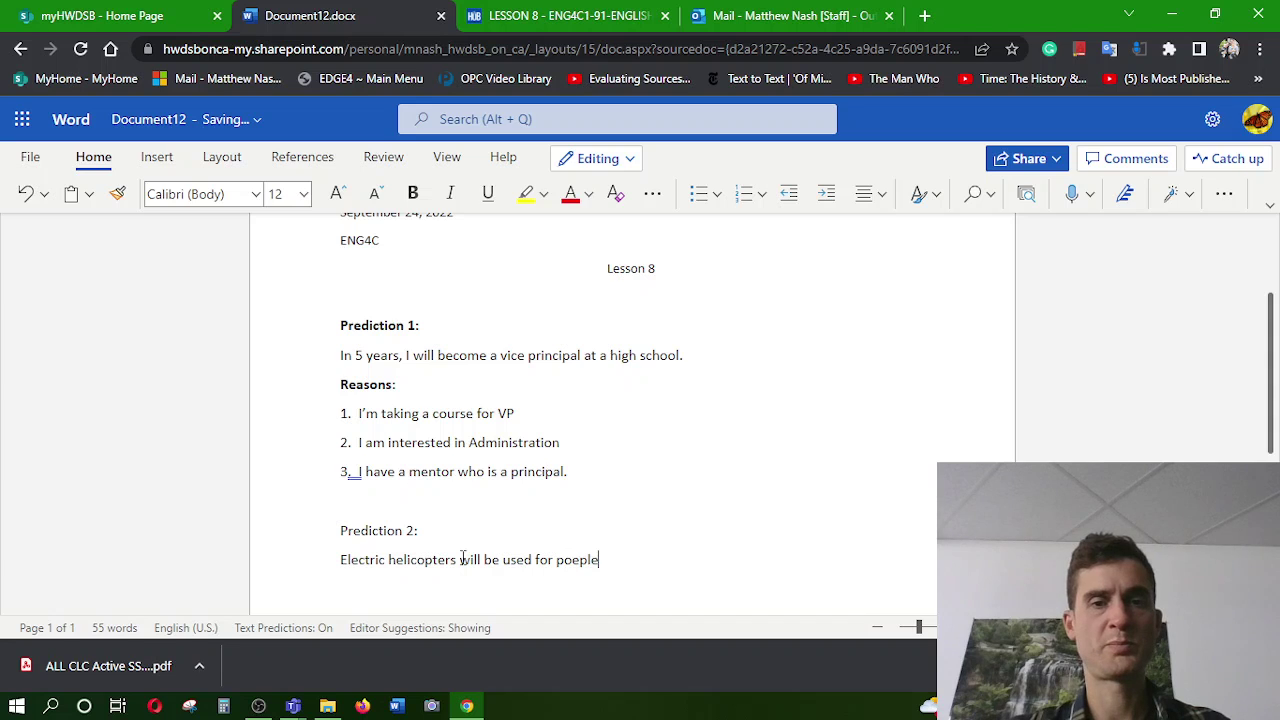
key(BackSpace)
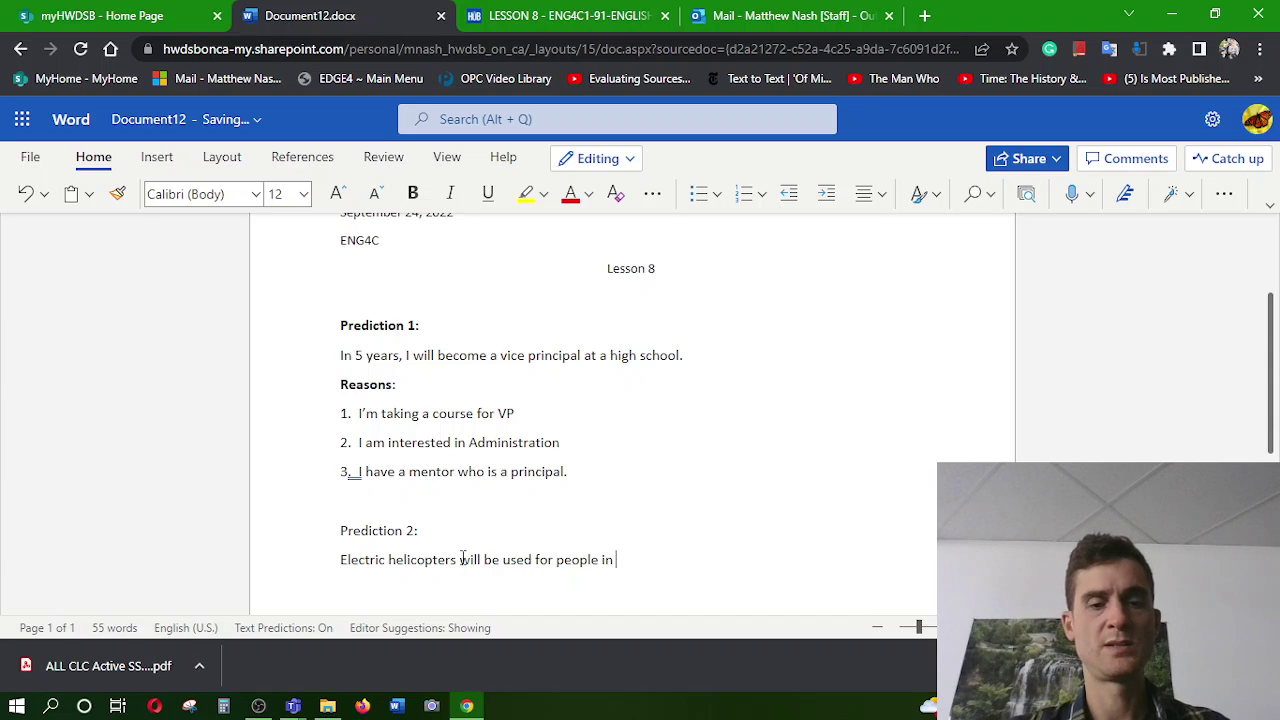
text(cities)
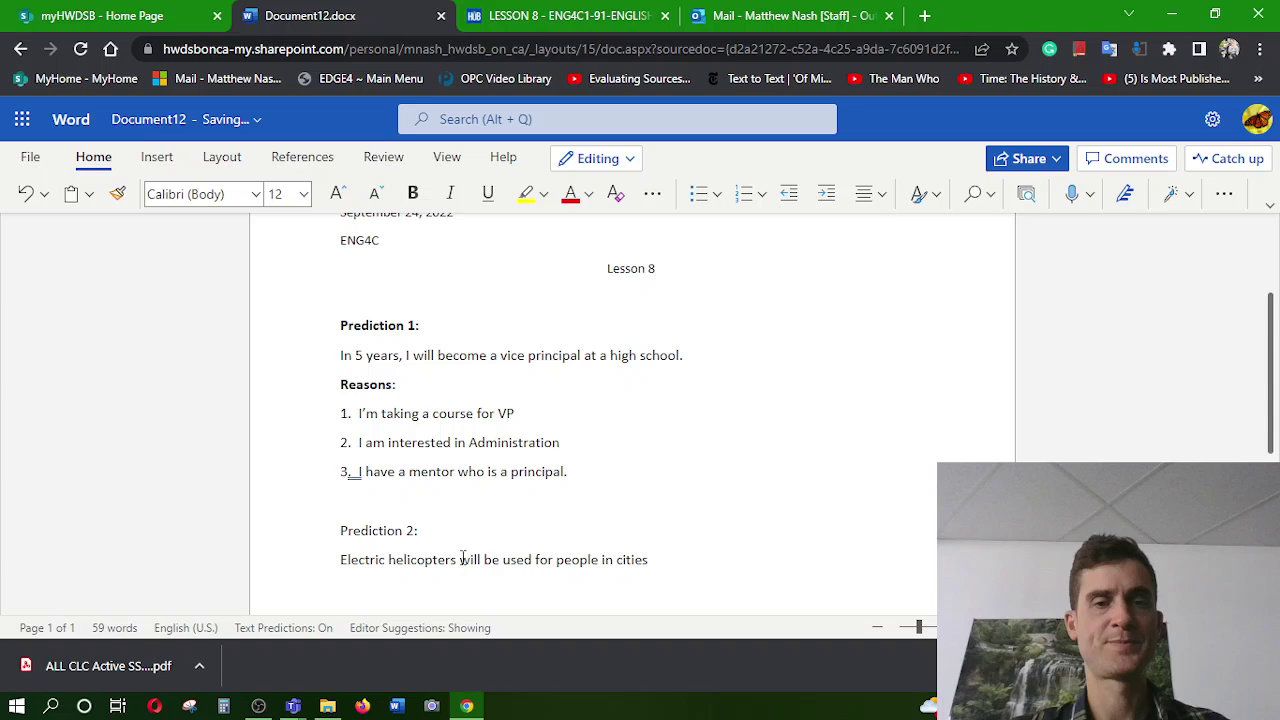
text( in )
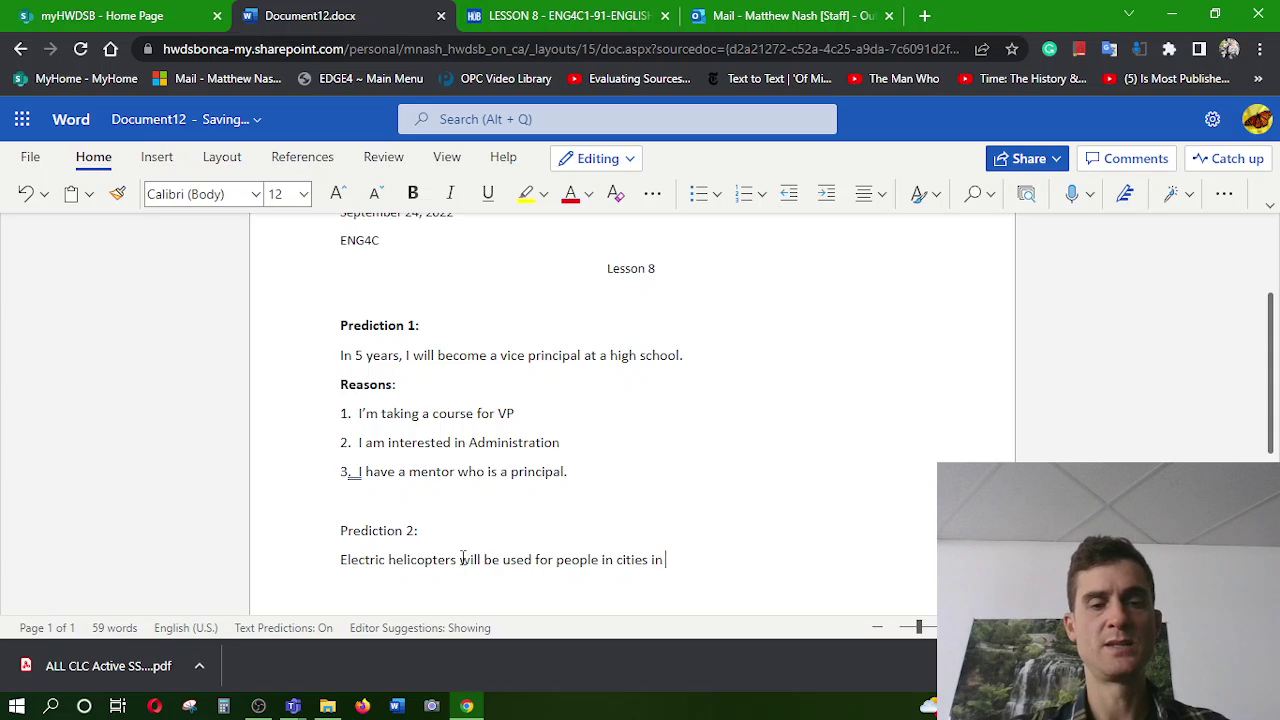
text(10 yeears)
key(BackSpace)
key(BackSpace)
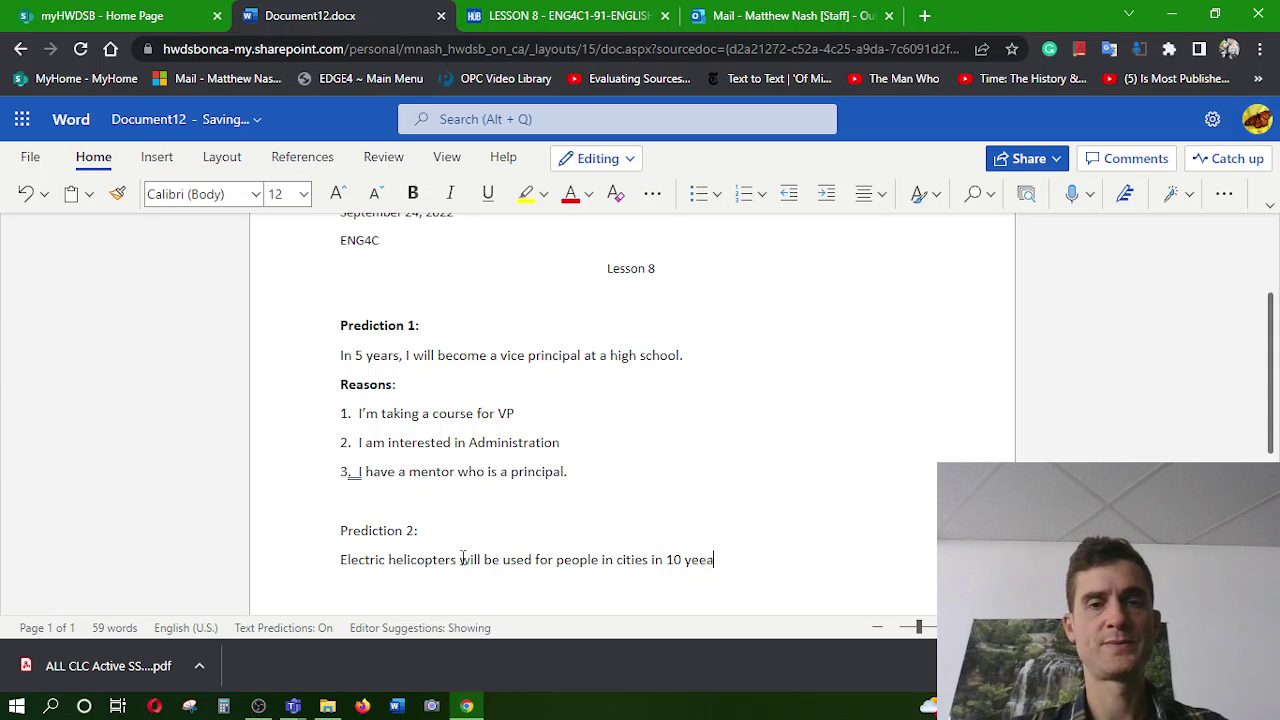
key(BackSpace)
key(BackSpace)
text(ars)
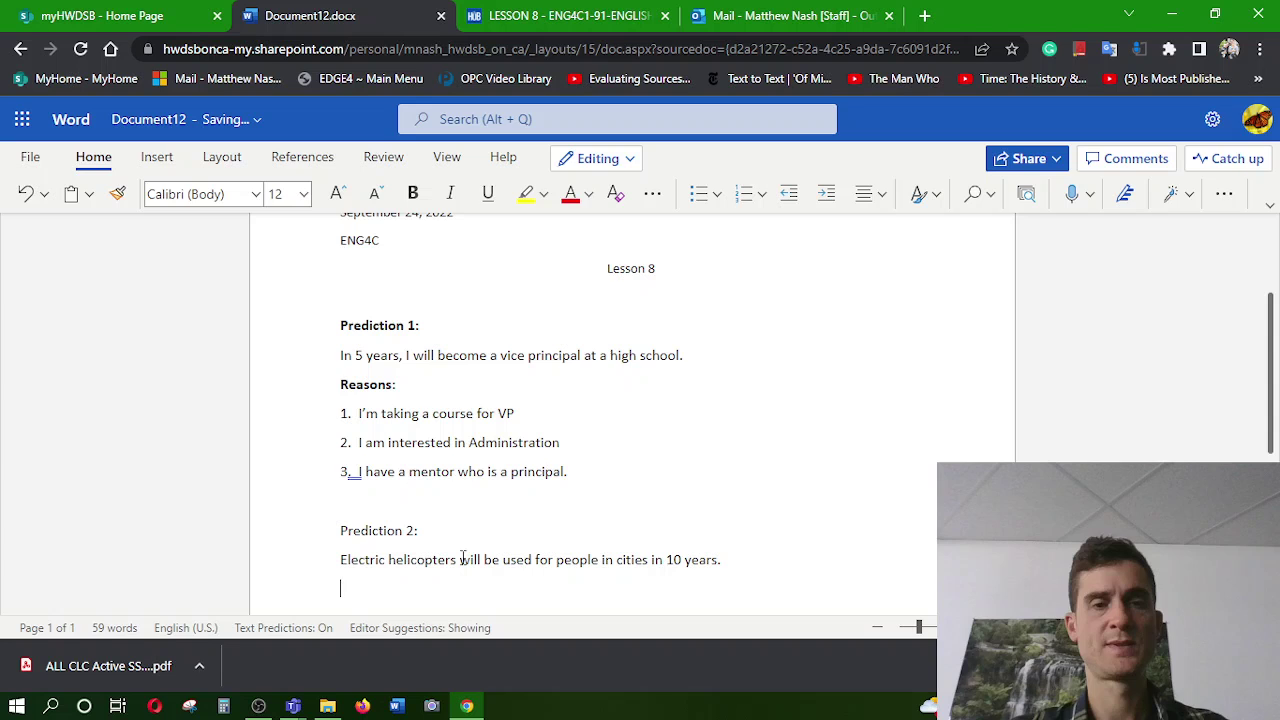
text(.)
key(Return)
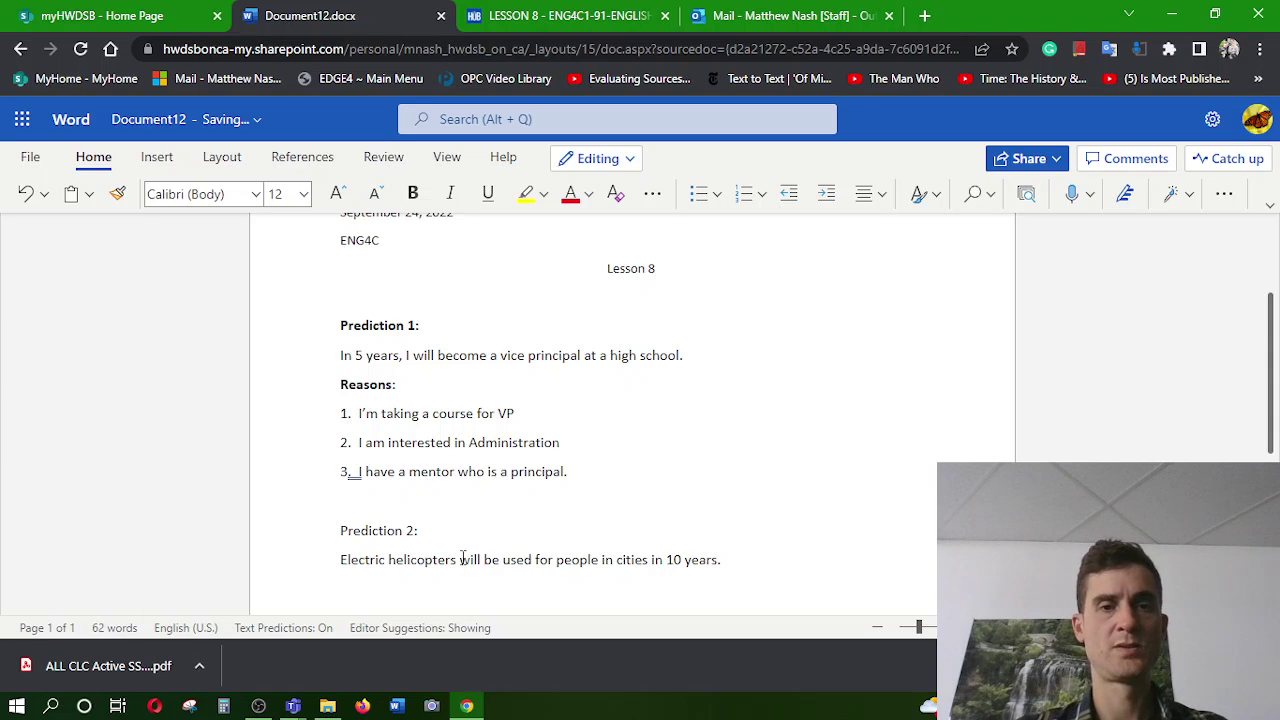
Change 'helicopters' to 'helicopter taxis' in the Prediction 2 sentence
key(ctrl+Right)
key(ctrl+Right)
key(ctrl+Right)
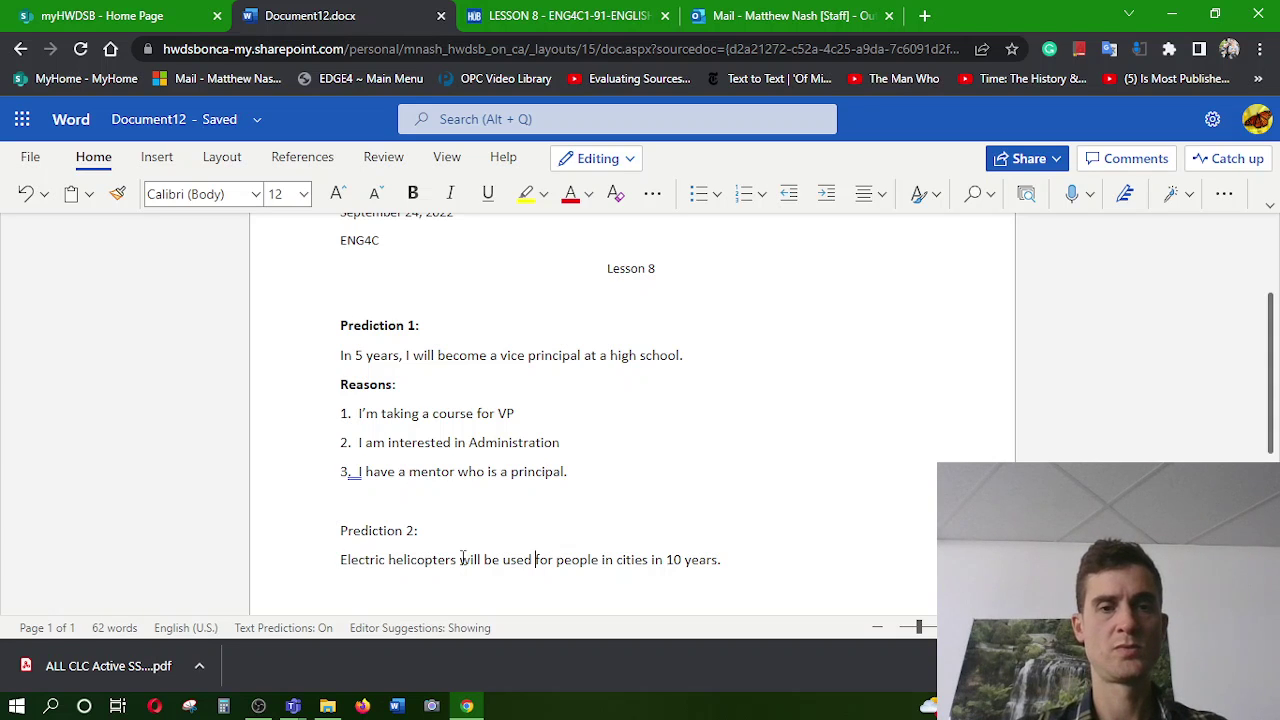
text(as)
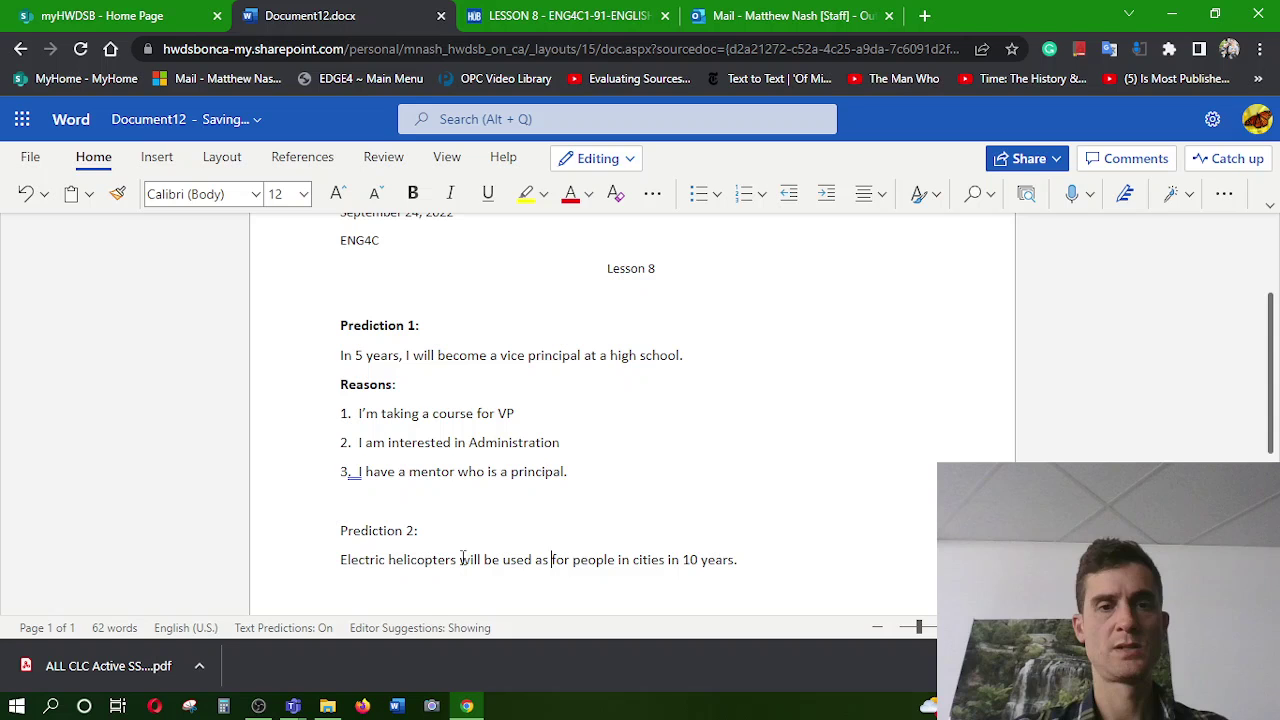
key(BackSpace)
key(BackSpace)
key(BackSpace)
key(ctrl+Left)
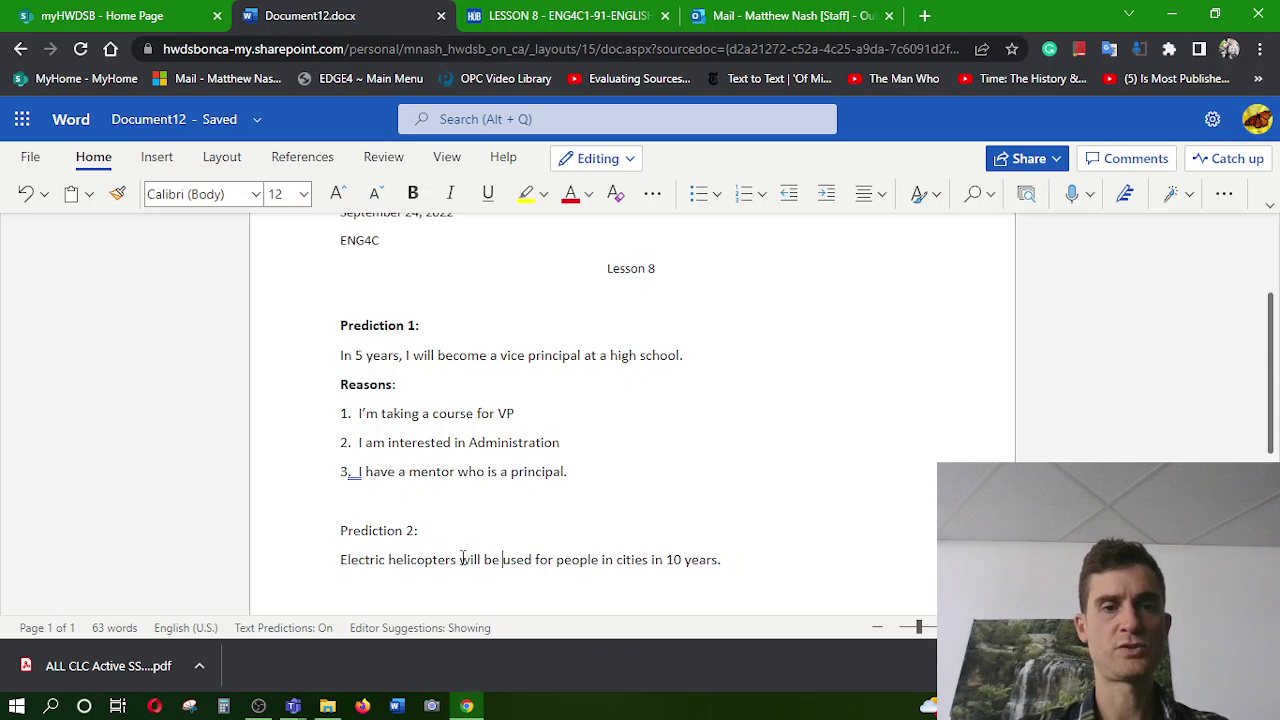
key(BackSpace)
key(BackSpace)
text(ta)
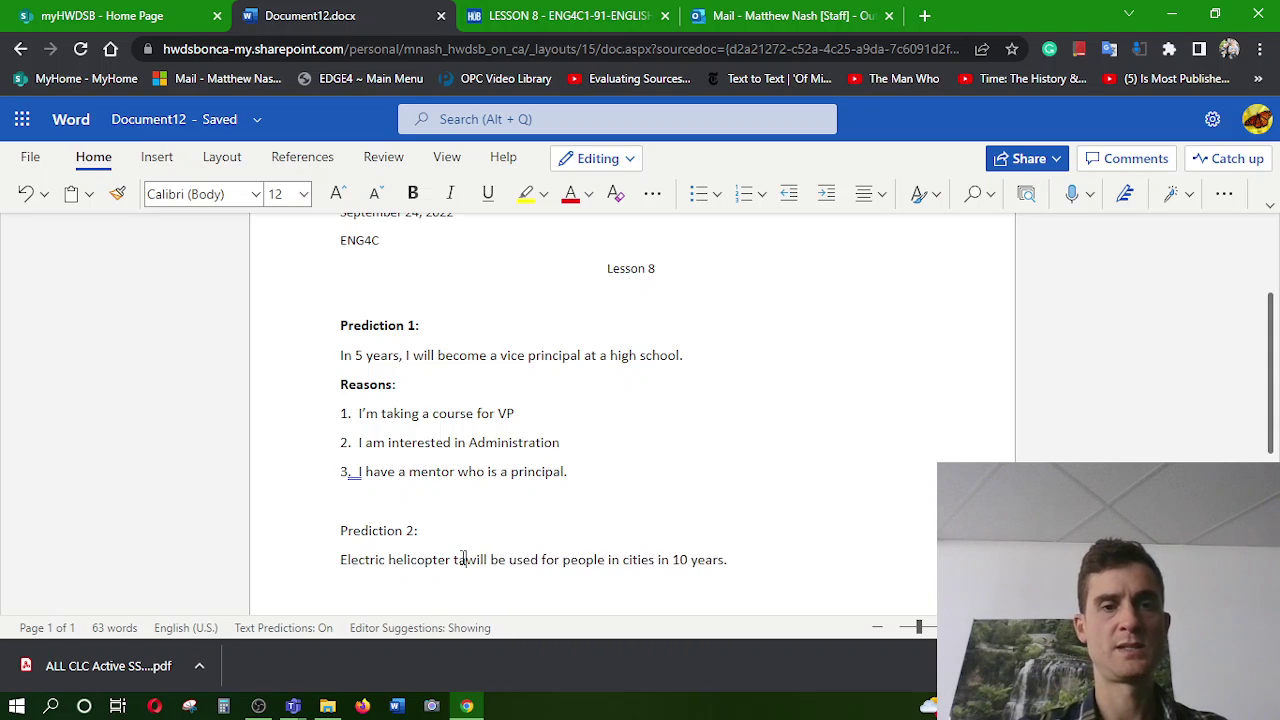
text(xis)
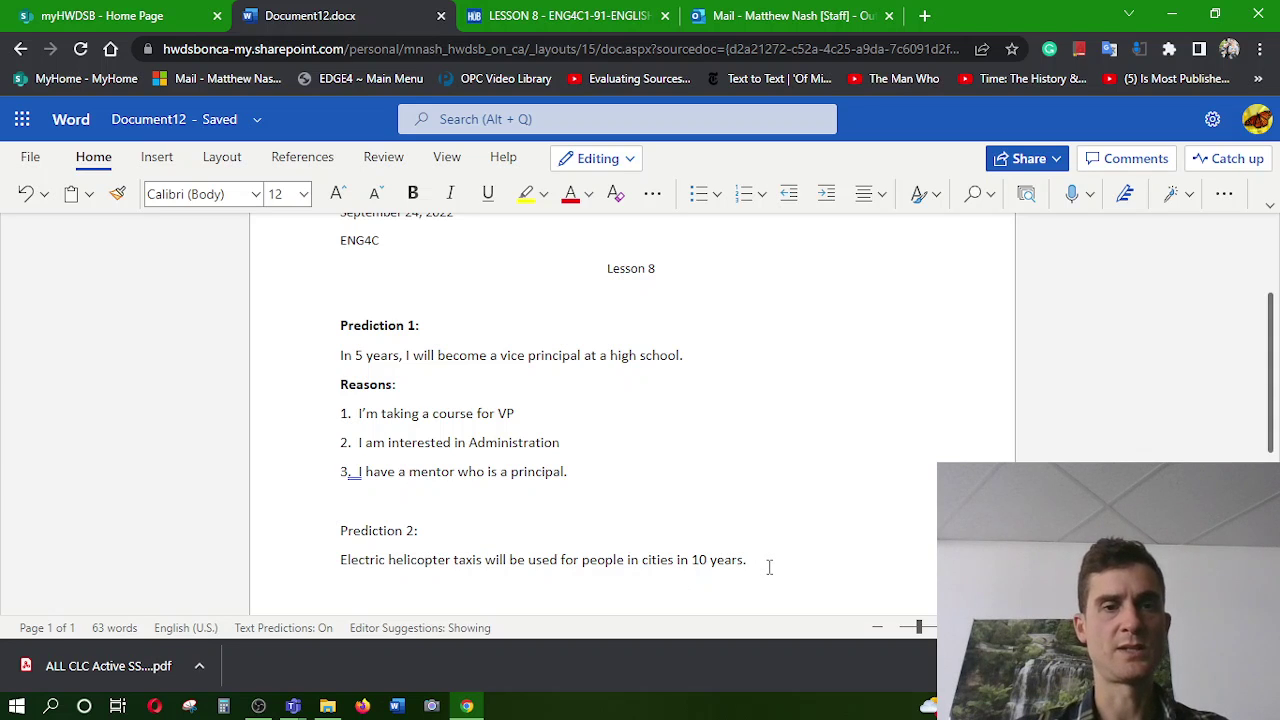
Add a 'Reasons:' line and start numbered item '1.' below it
text(Rea)
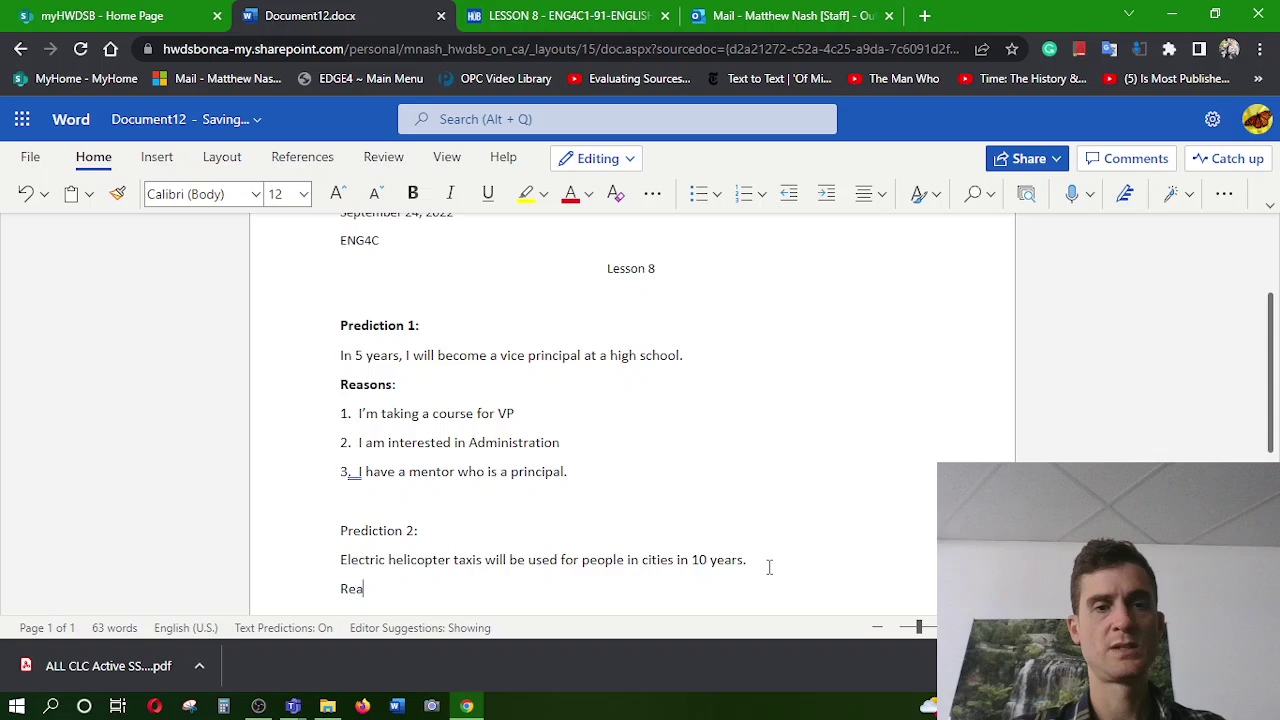
text(sons:)
key(Return)
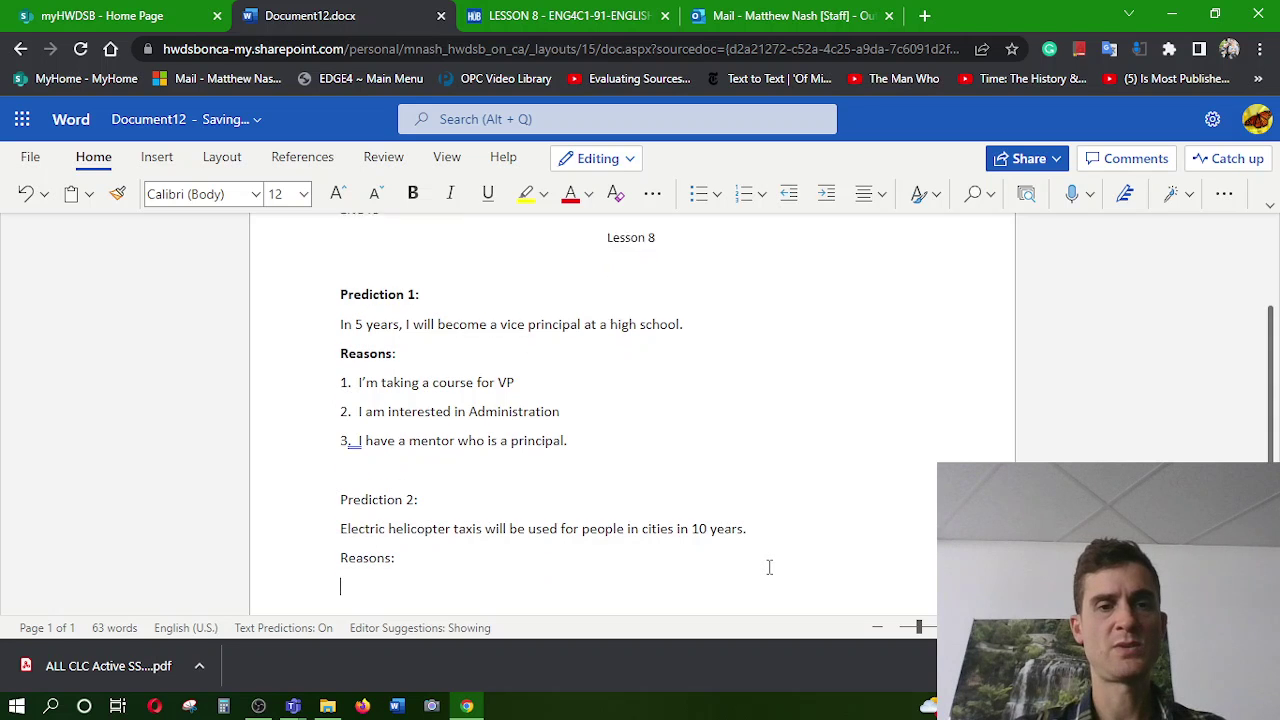
text(1.)
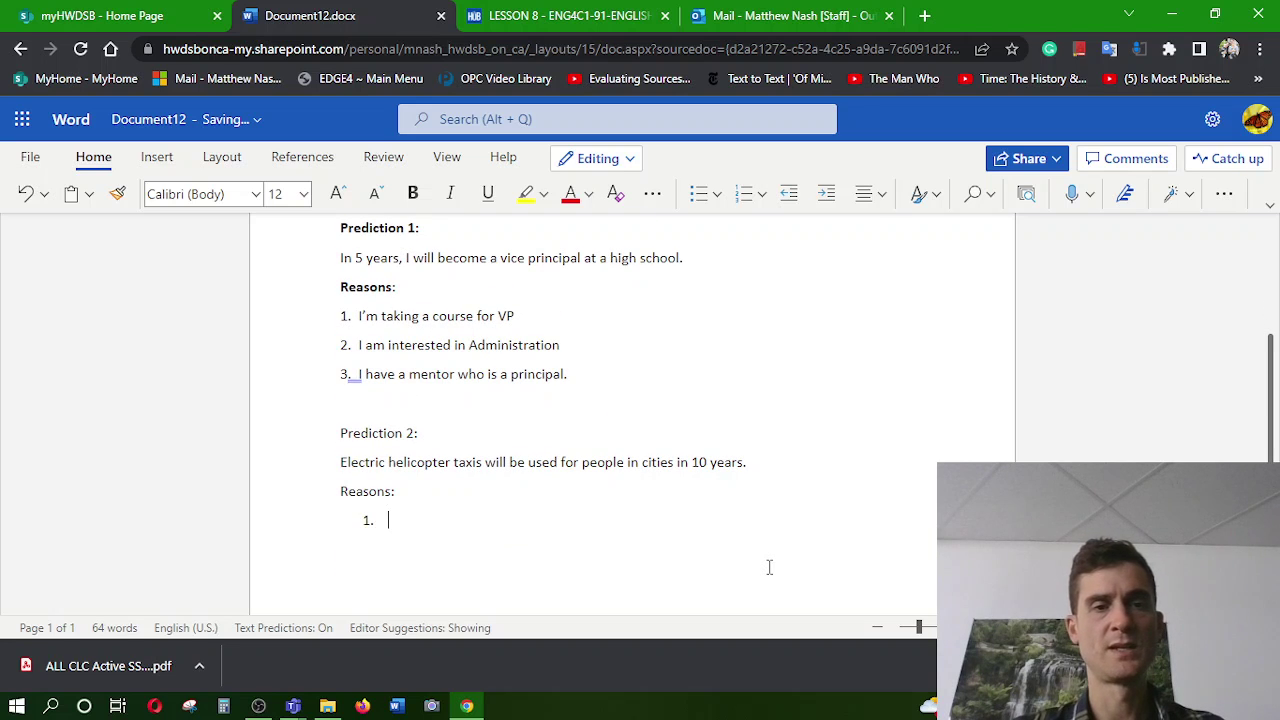
In a new tab, search for 'cbc electric helicoptor'
click(925, 16)
text(cbc)
key(BackSpace)
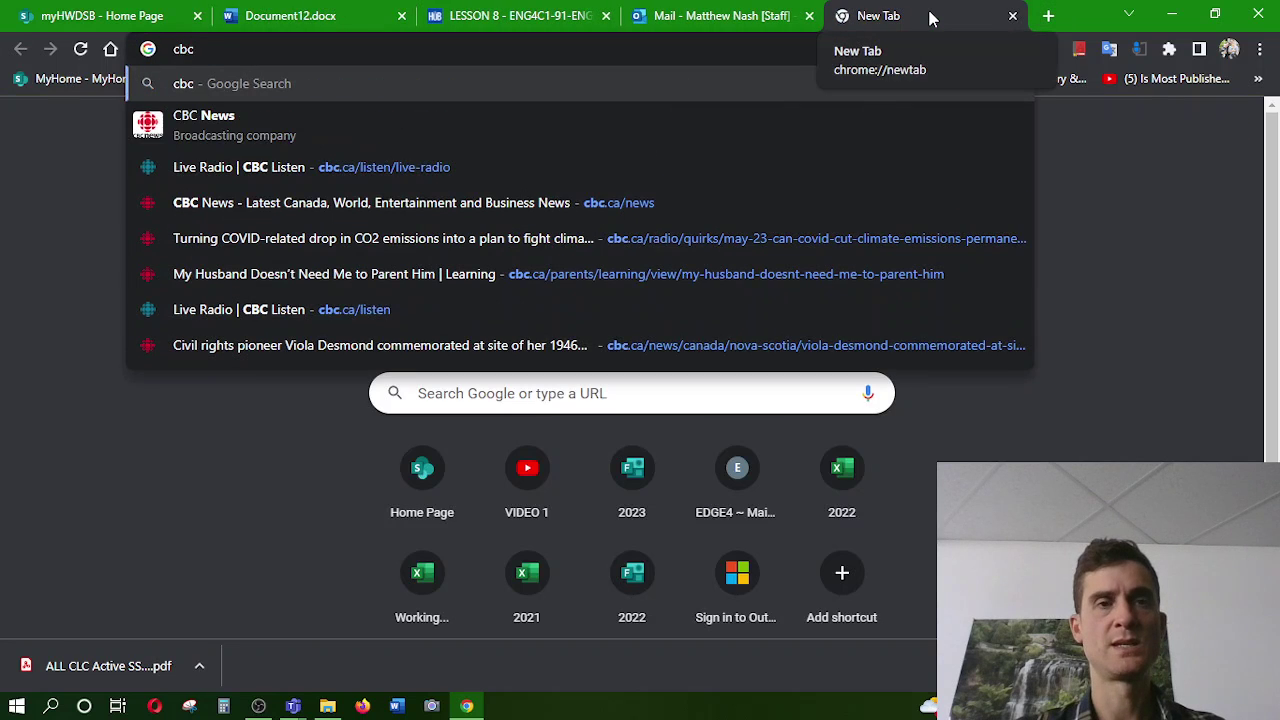
text(electi)
text(o)
key(BackSpace)
key(BackSpace)
text(ric help)
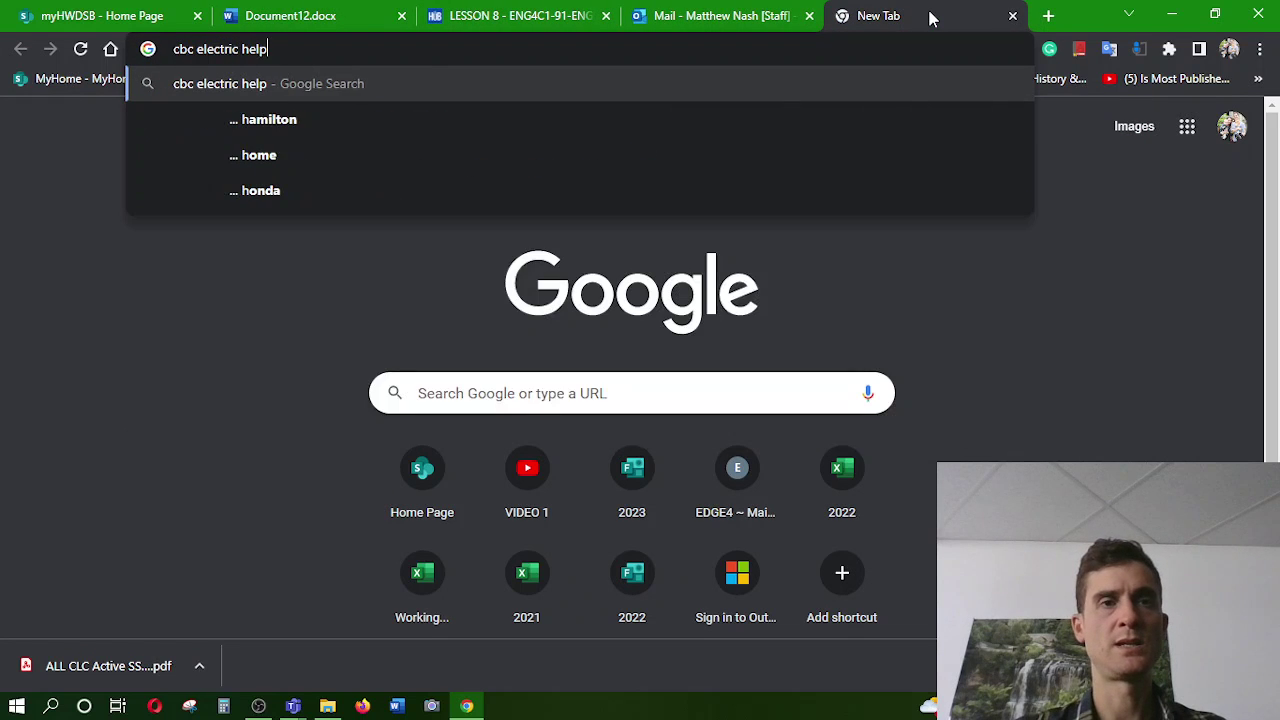
key(BackSpace)
text(icoptor)
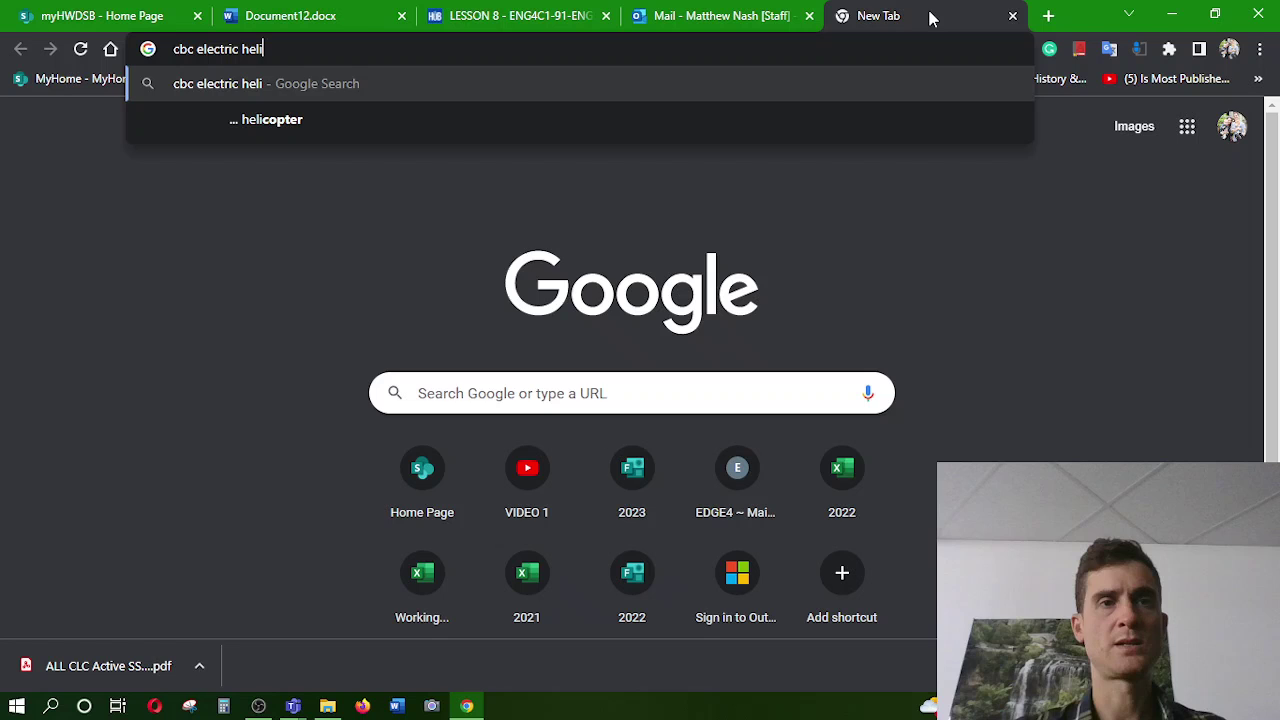
key(Return)
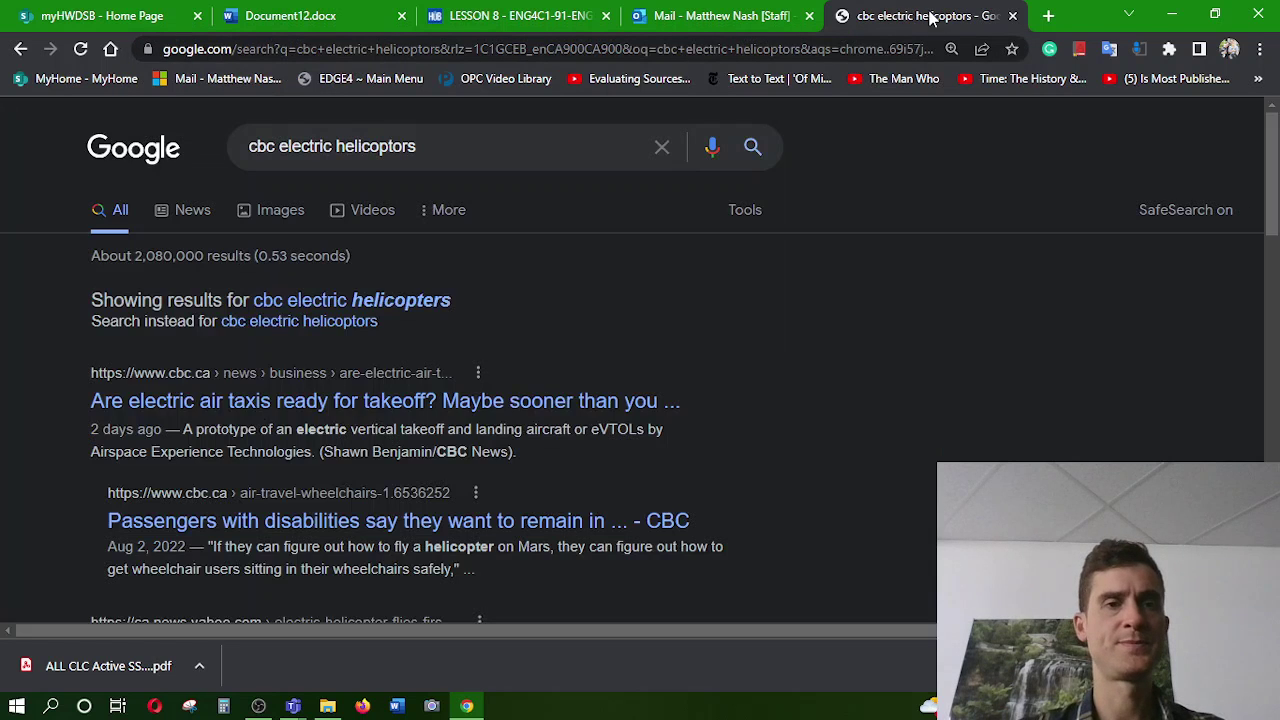
Open the CBC electric air taxi article, grab its web address, and return to Document12
click(390, 403)
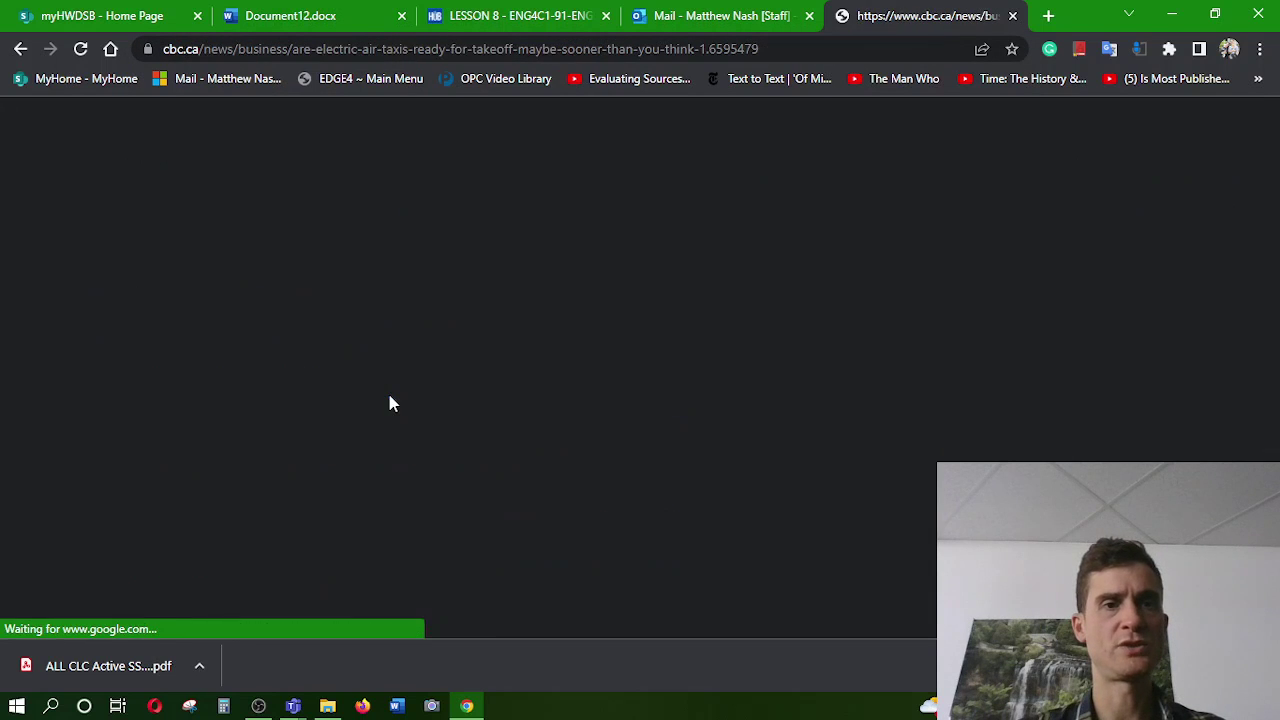
click(318, 52)
key(ctrl+c)
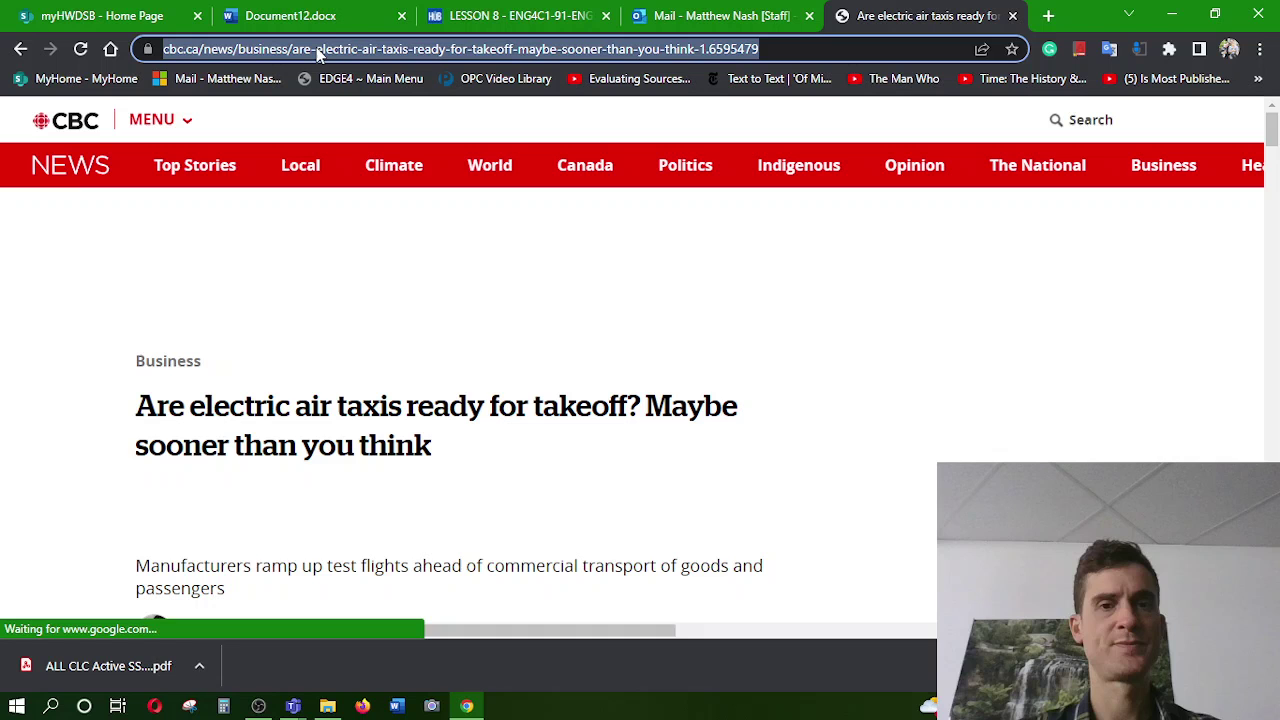
scroll(110, 516, down, 4)
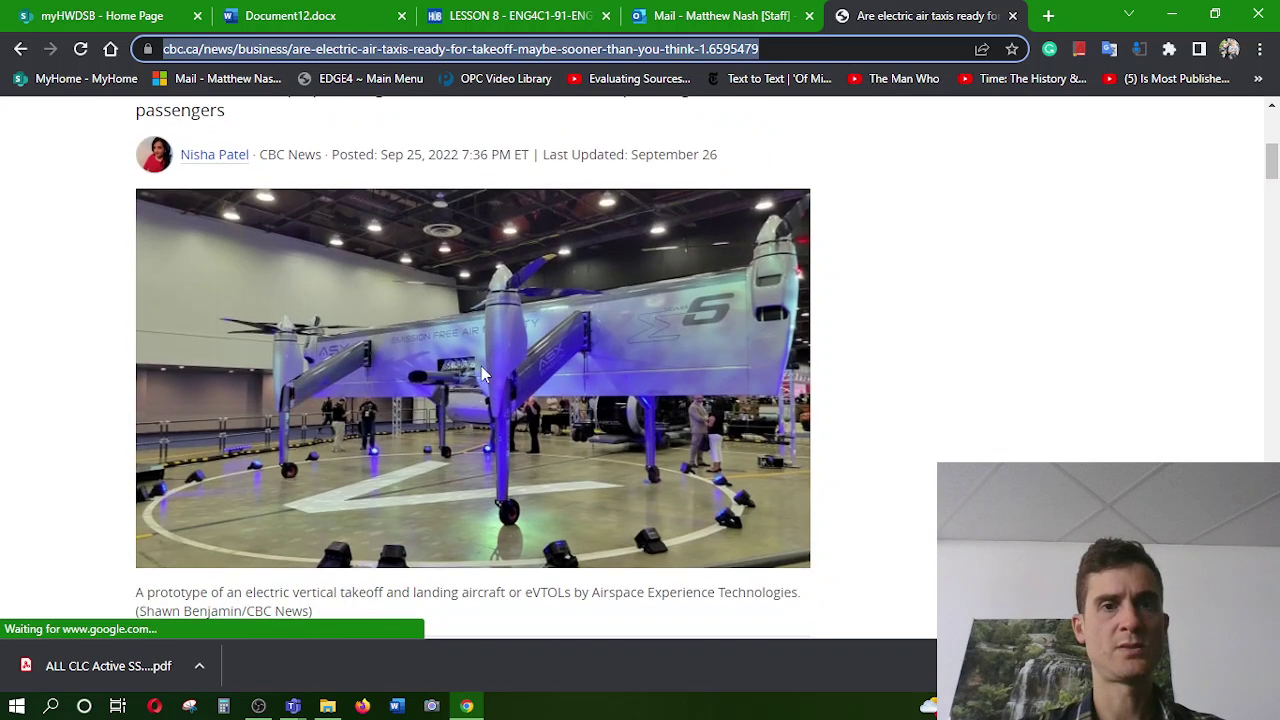
scroll(36, 440, down, 2)
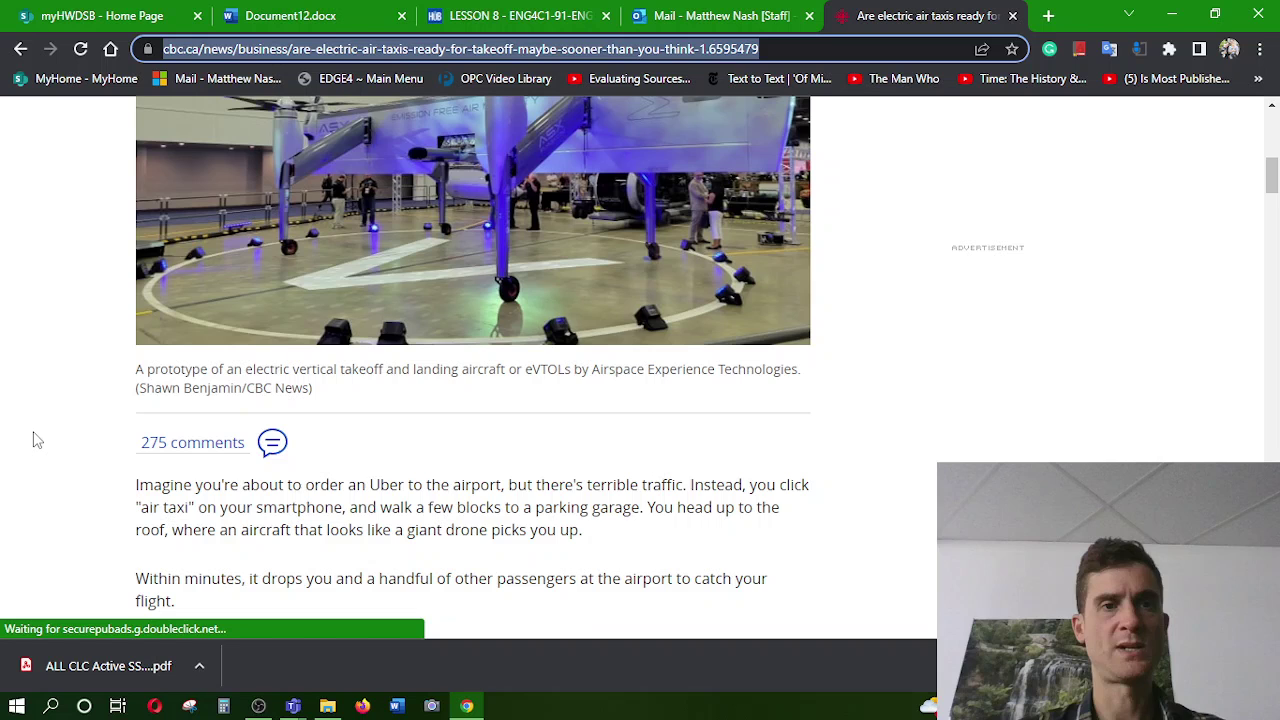
scroll(36, 440, down, 2)
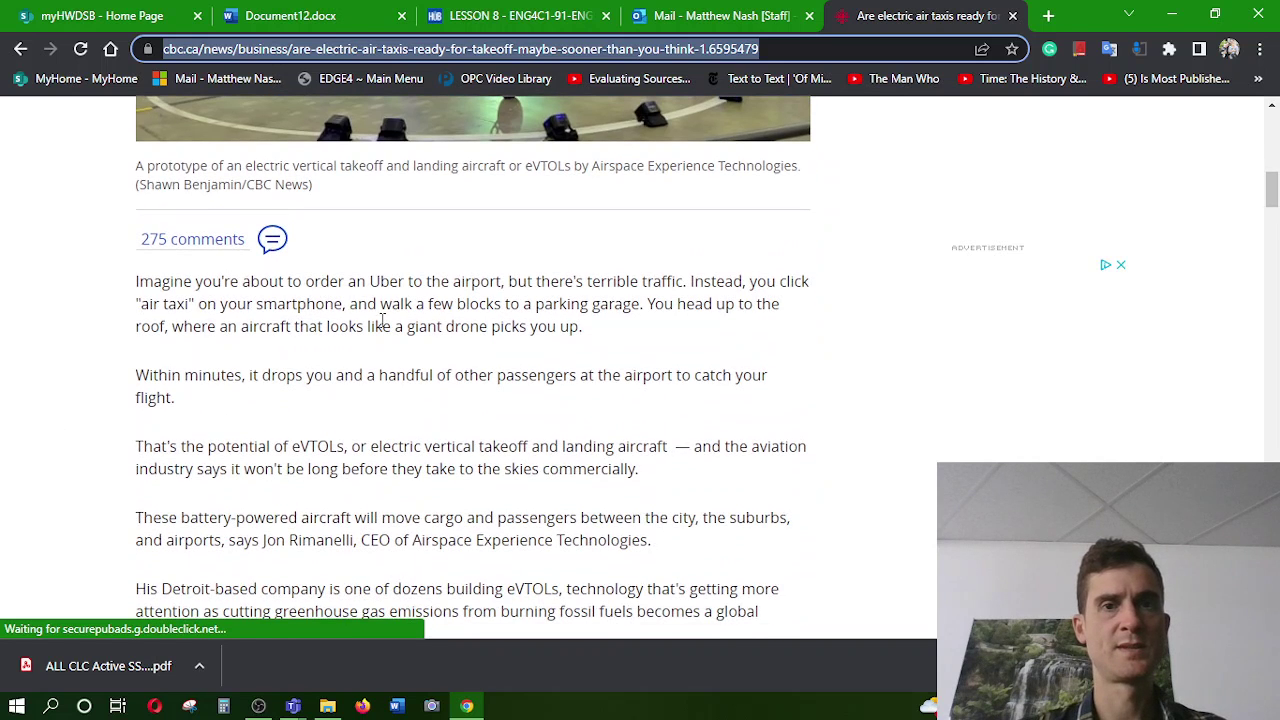
click(676, 12)
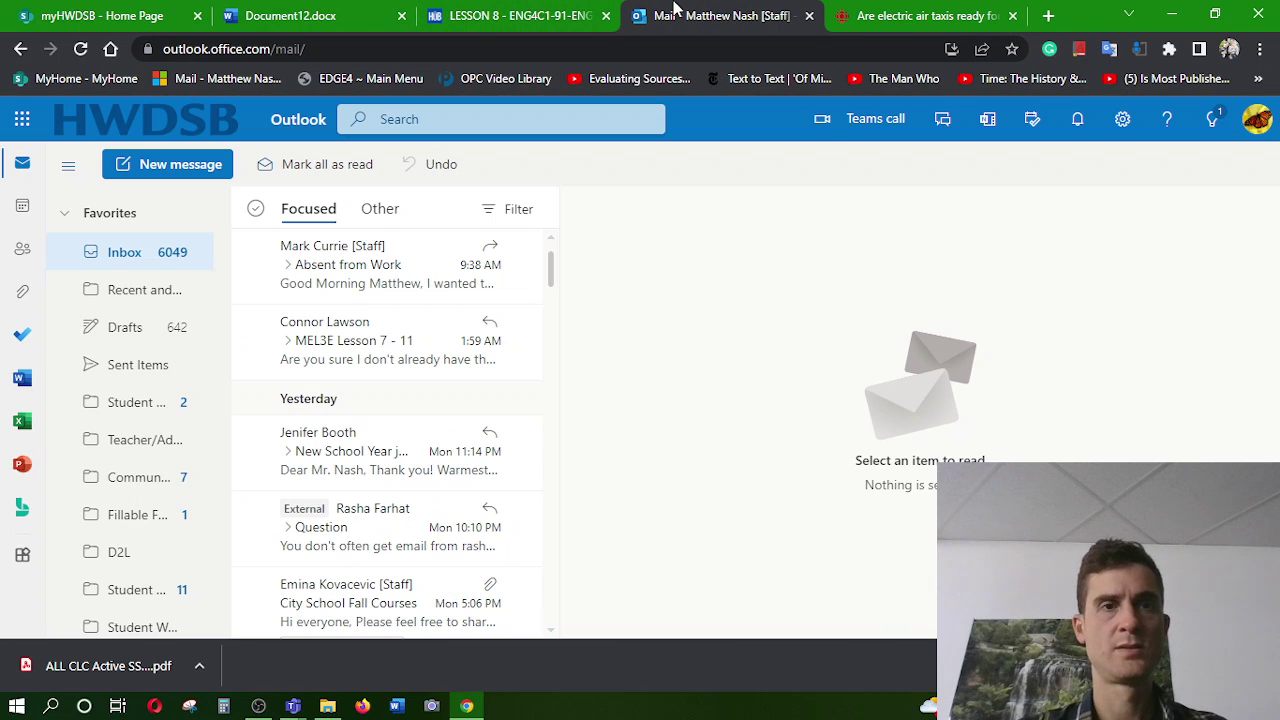
click(350, 10)
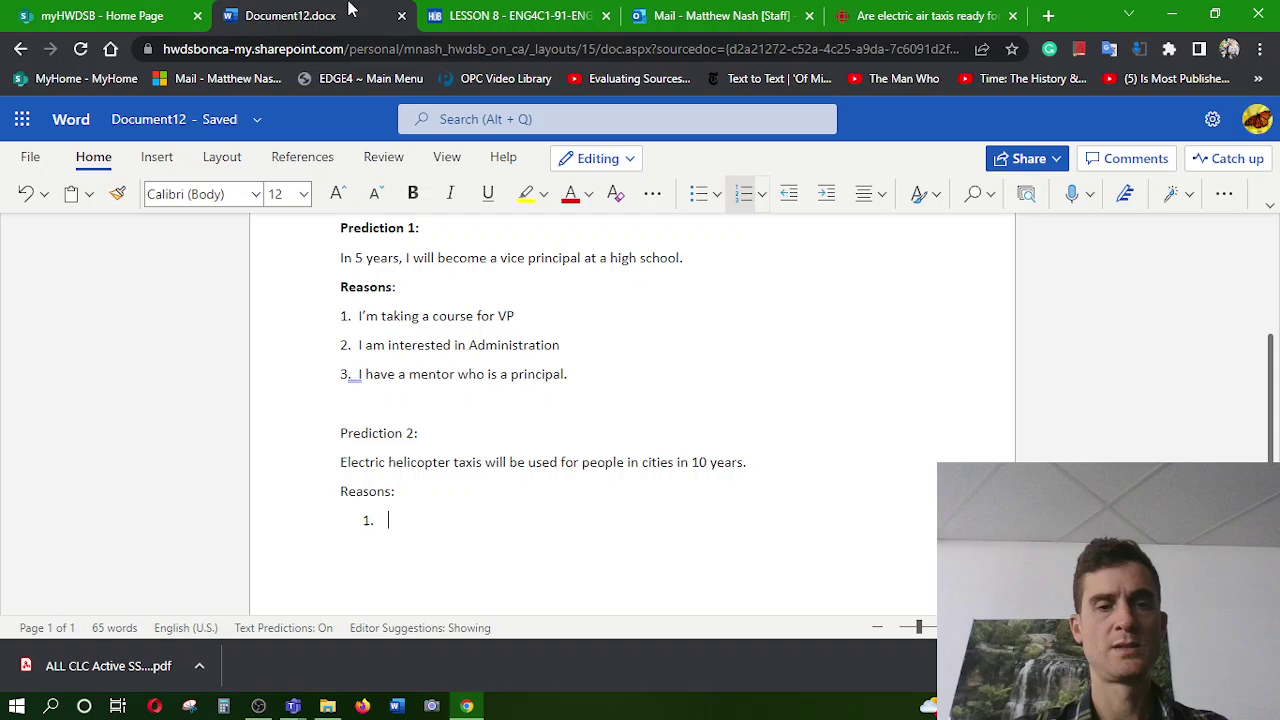
Make reason 1 'Electric helicopters are being designed for companies to ship people and goods.' with the CBC link
key(ctrl+v)
key(Return)
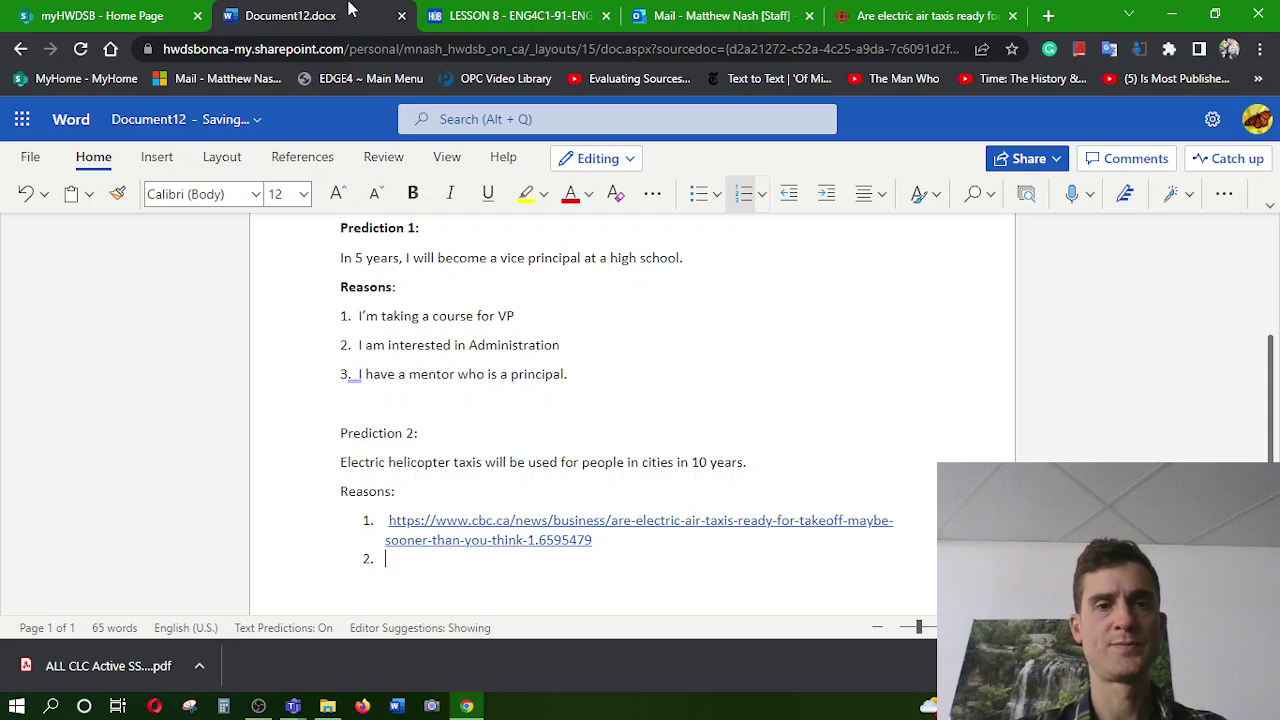
key(Up)
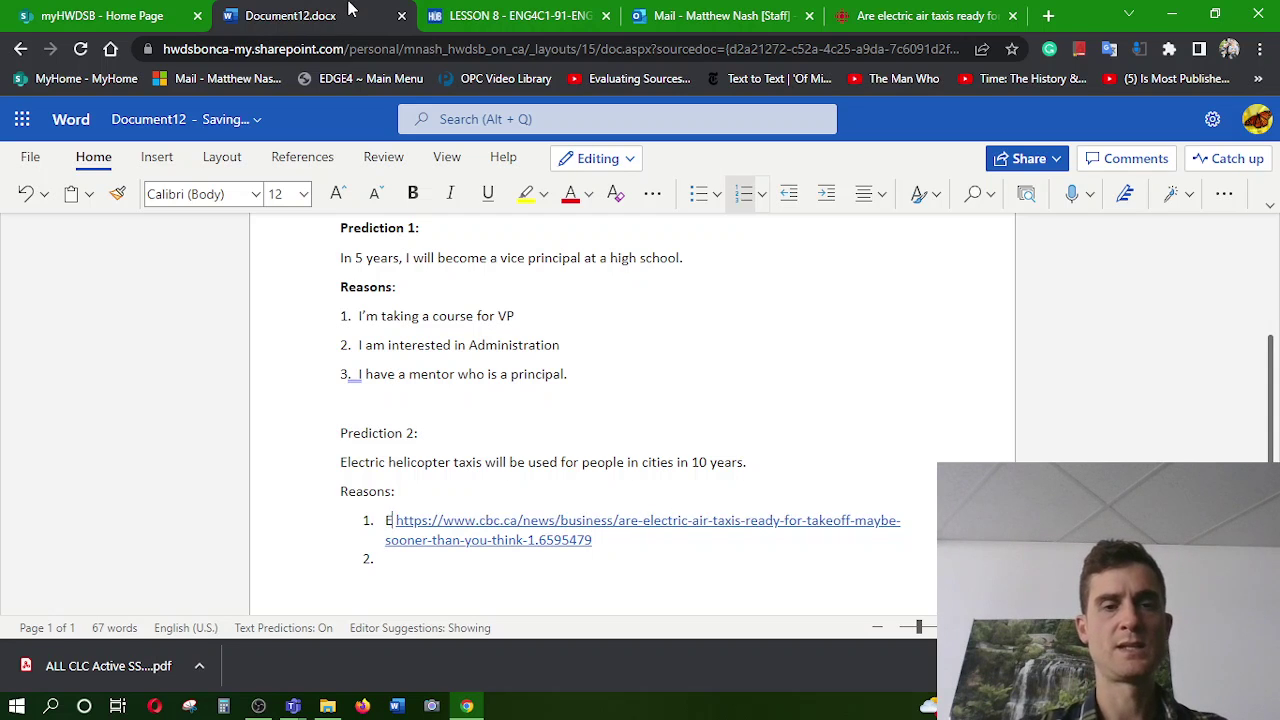
text(Ex)
key(BackSpace)
text(lectriic)
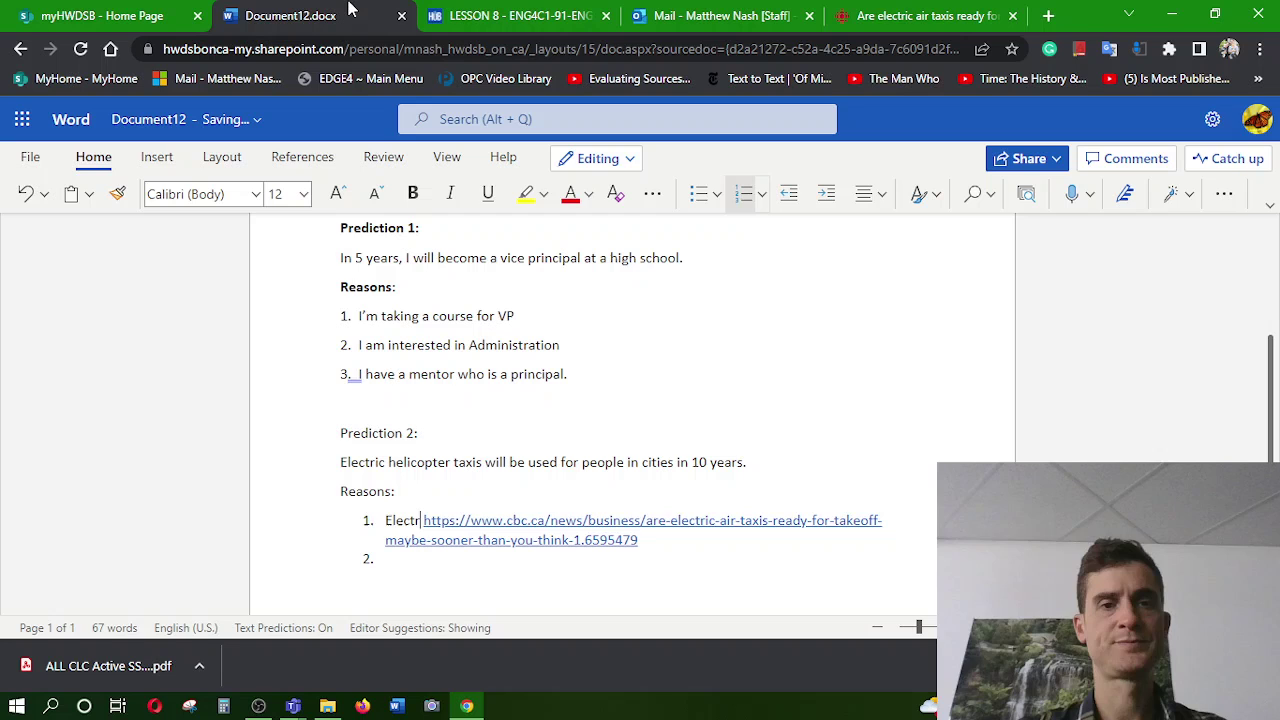
key(BackSpace)
key(BackSpace)
text(c )
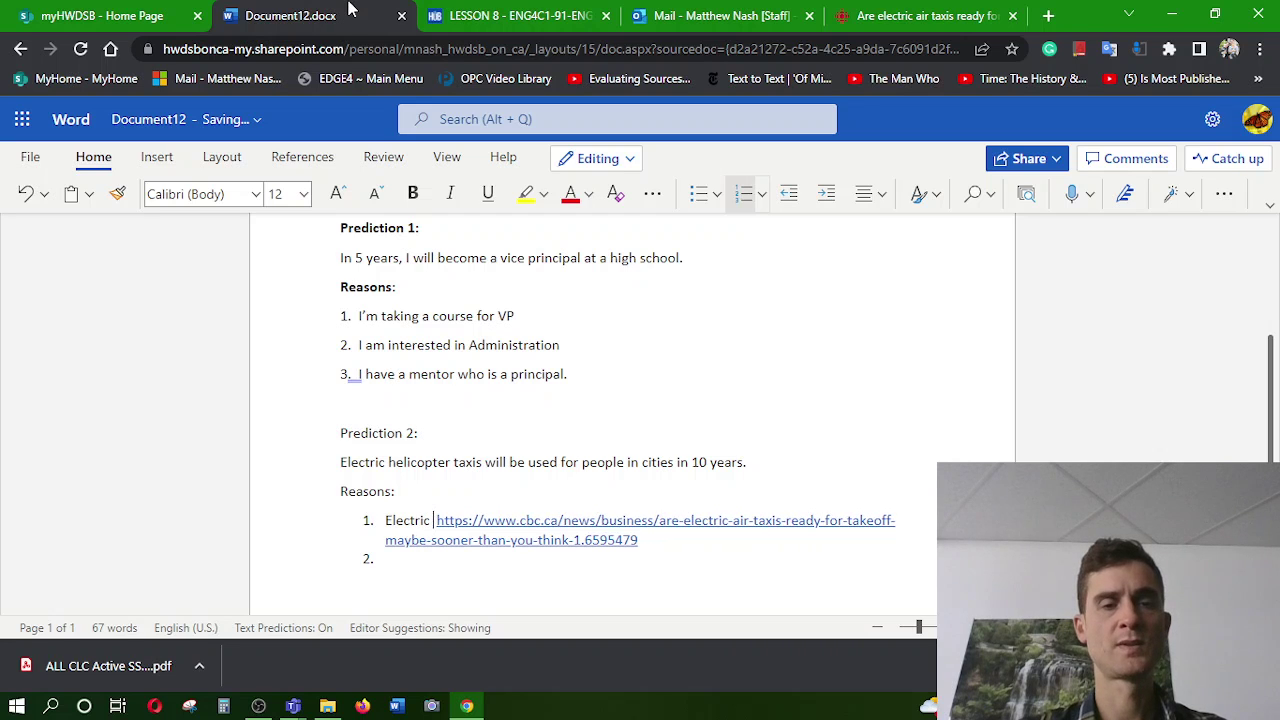
text(hel)
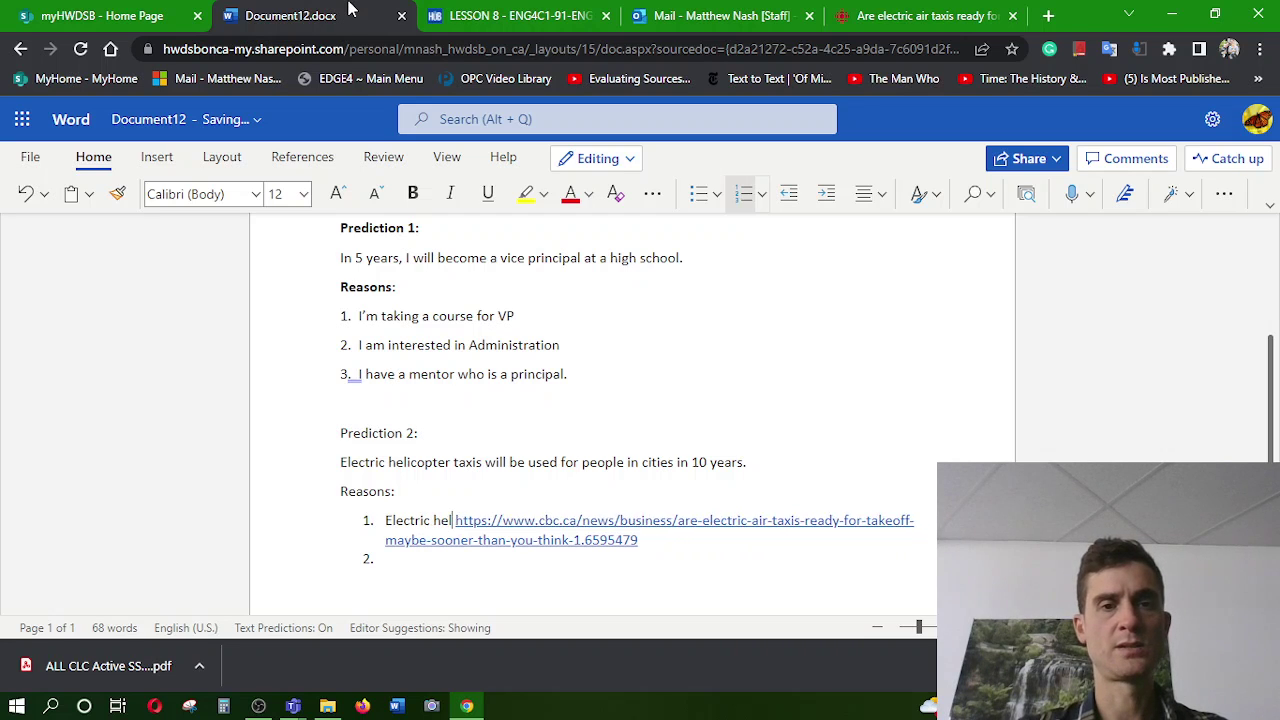
text(icopte)
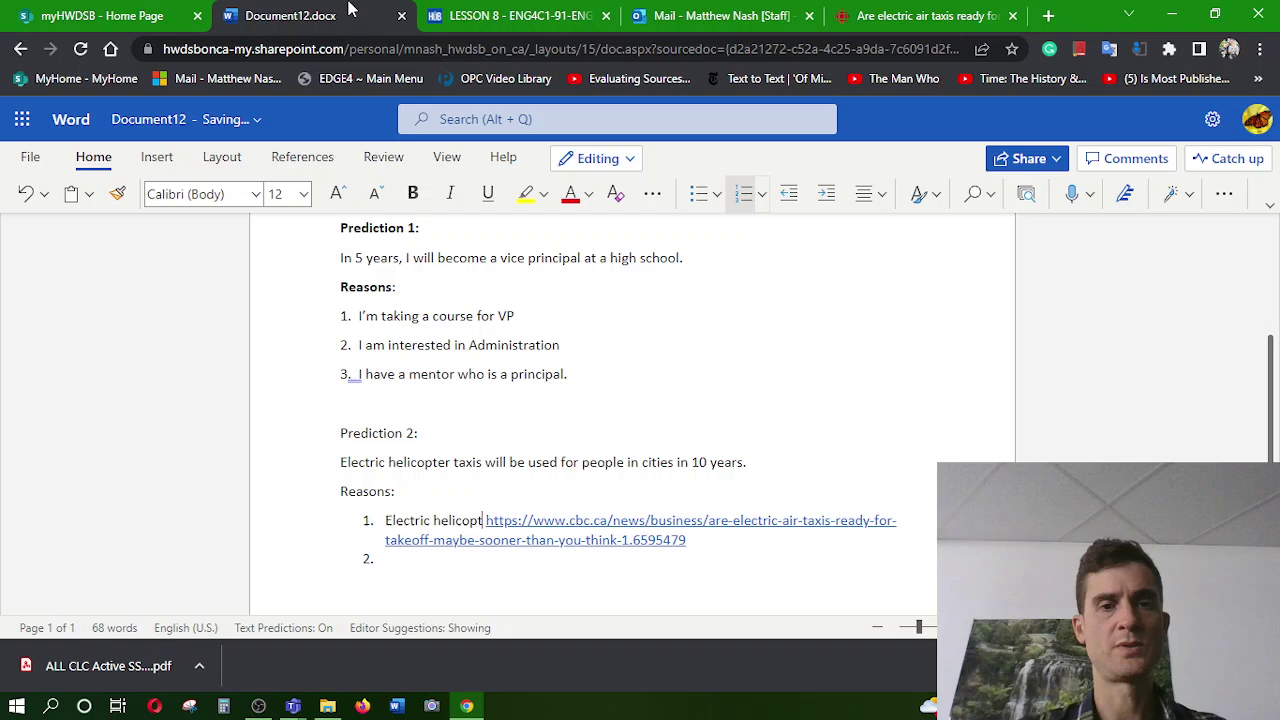
text(rs are being)
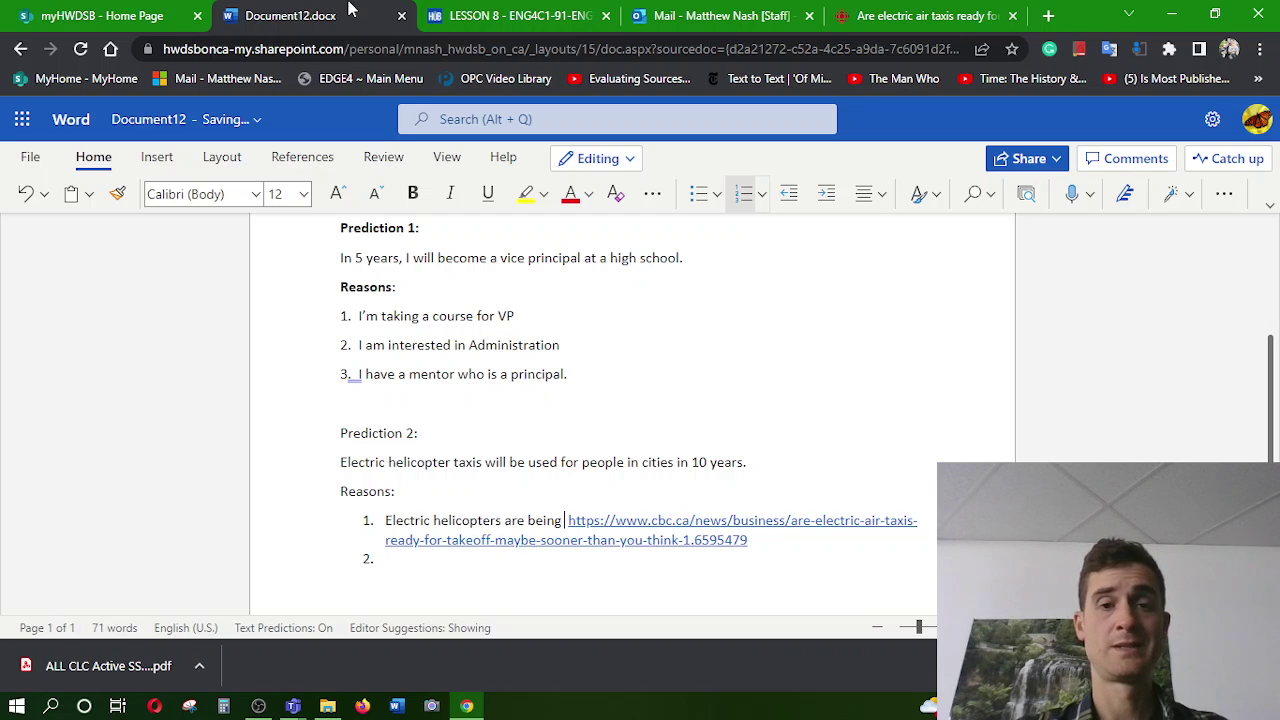
text( desi)
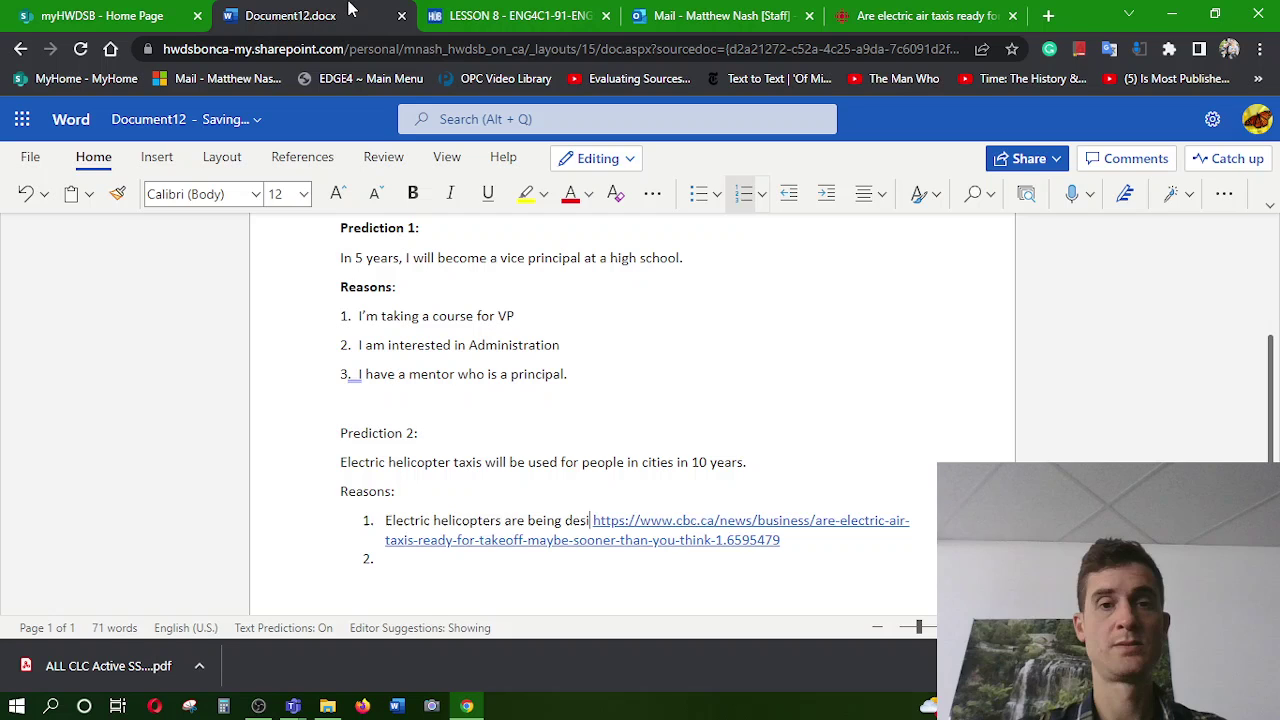
text(gned)
key(BackSpace)
key(BackSpace)
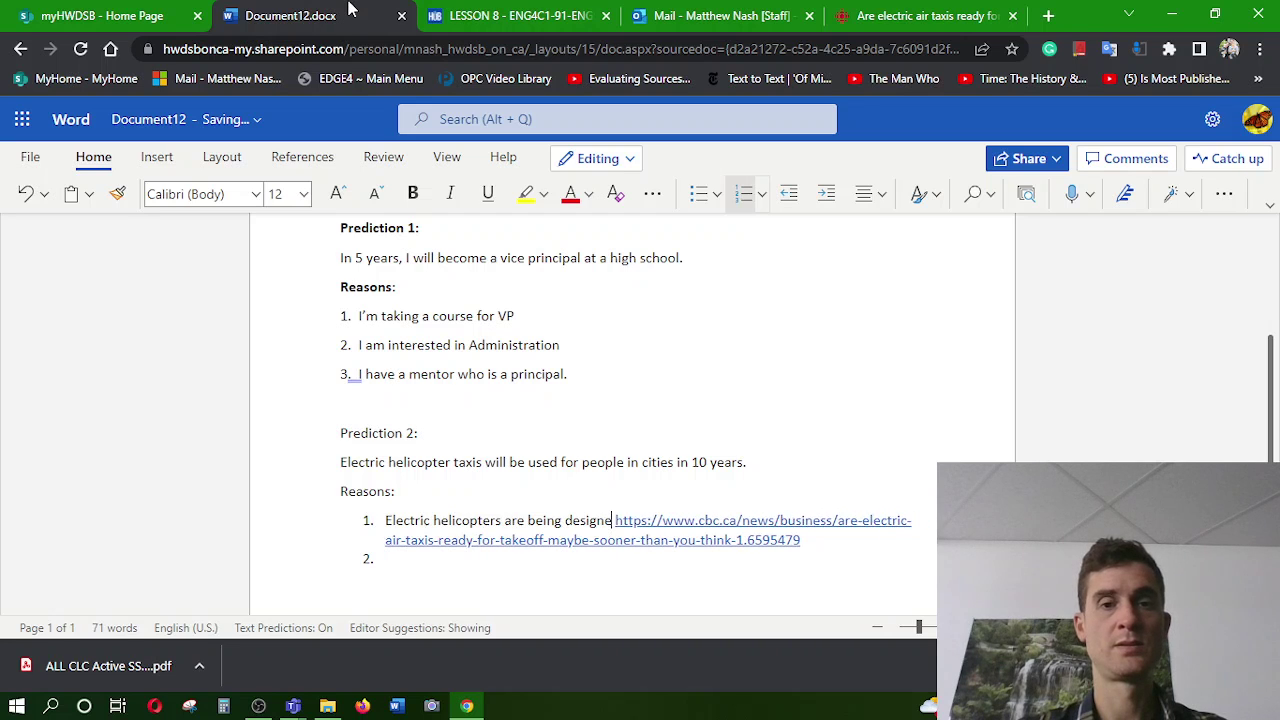
text(d for )
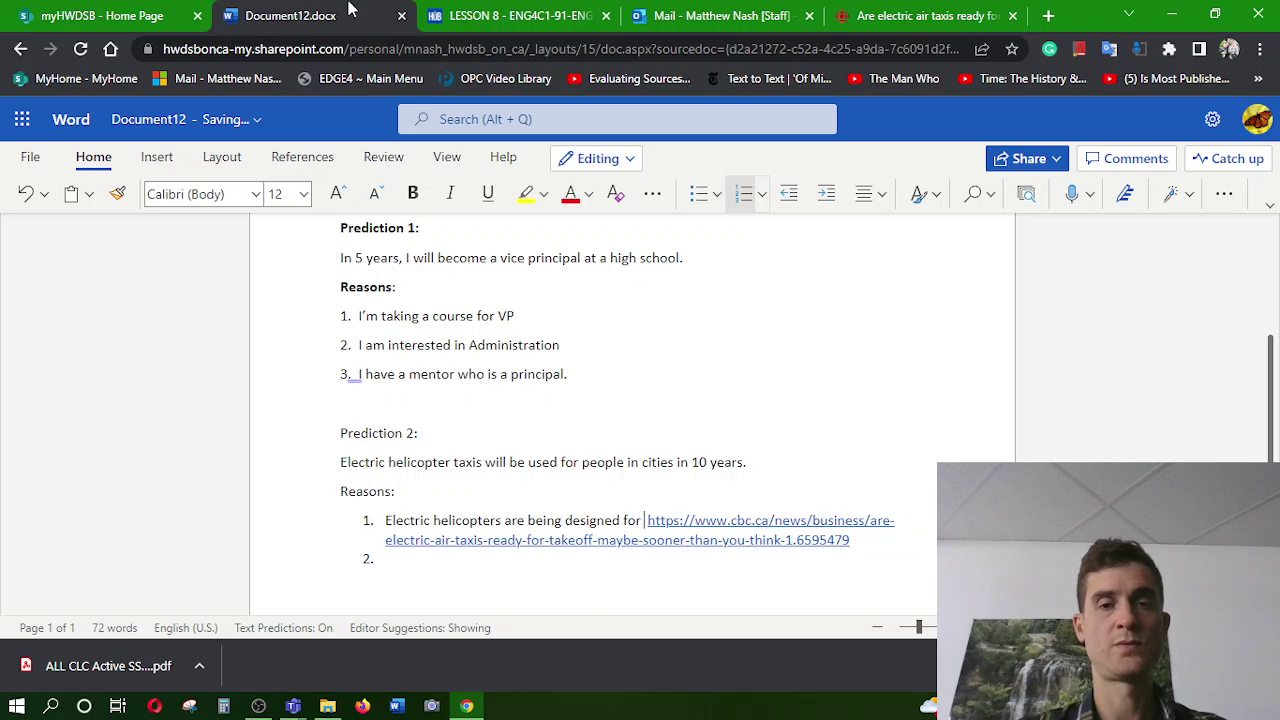
text(compan)
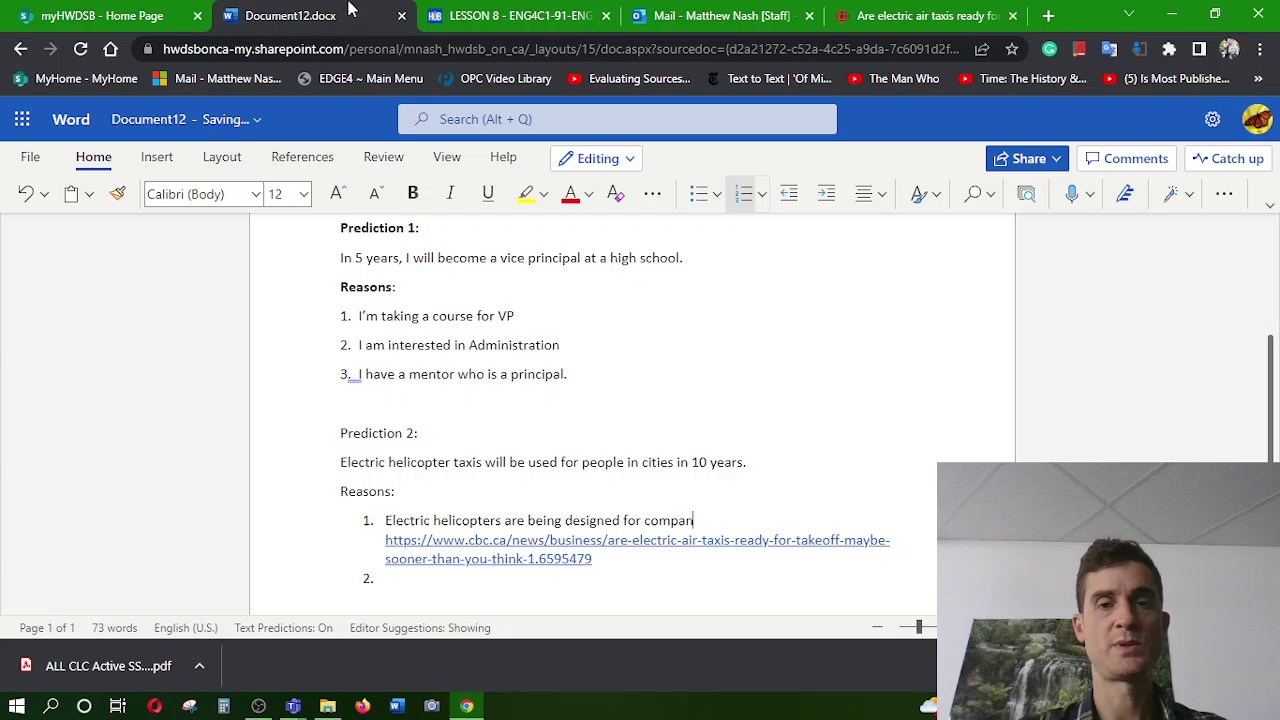
text(ies to ship )
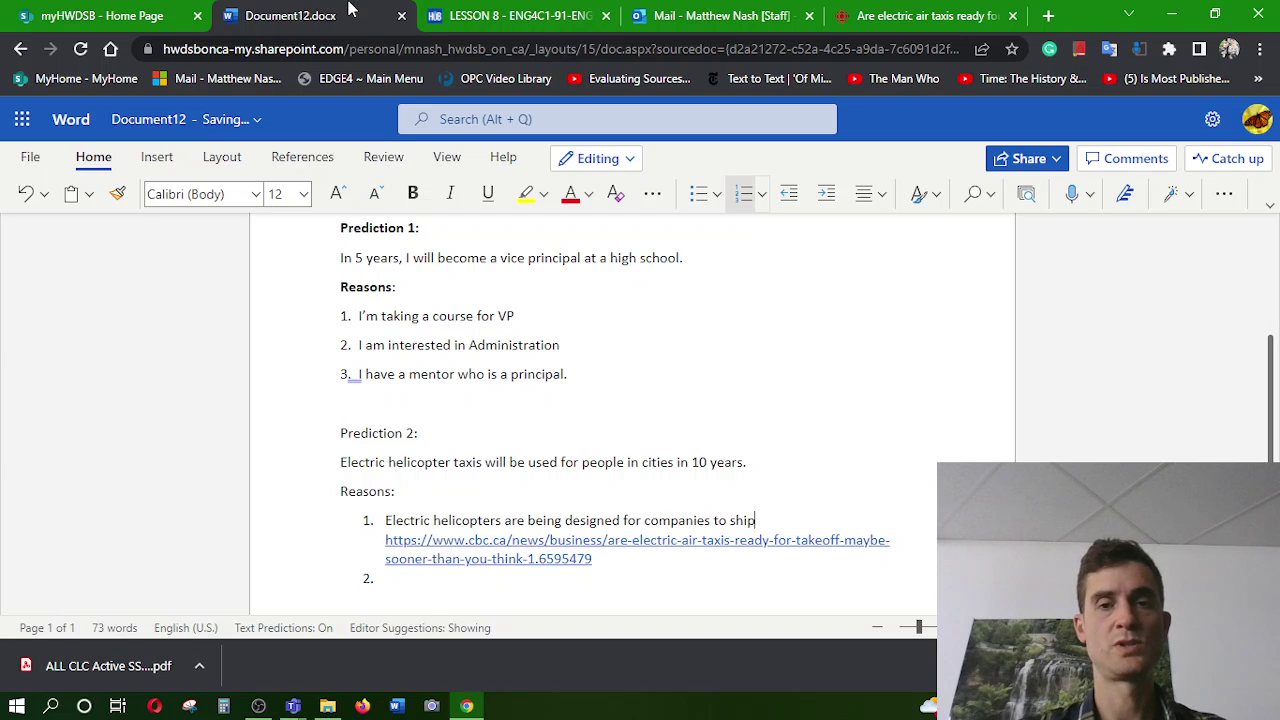
text(people and )
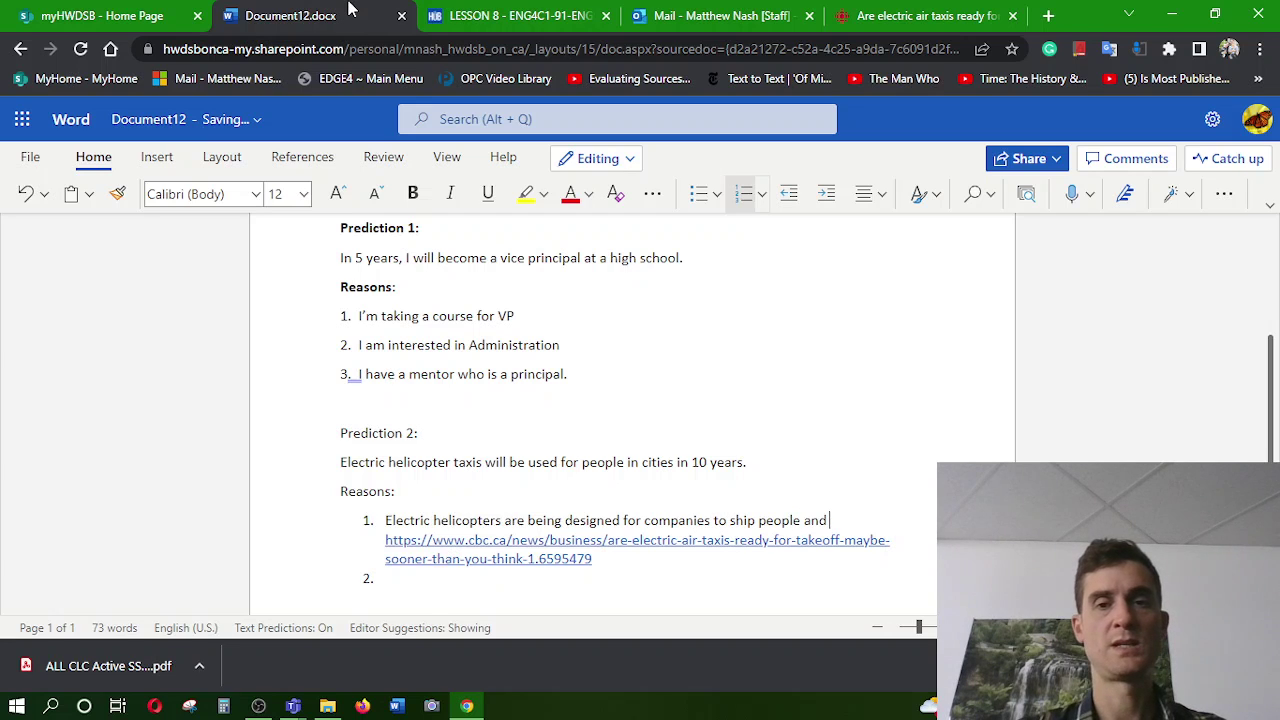
text(goods)
key(BackSpace)
key(BackSpace)
key(BackSpace)
key(BackSpace)
key(BackSpace)
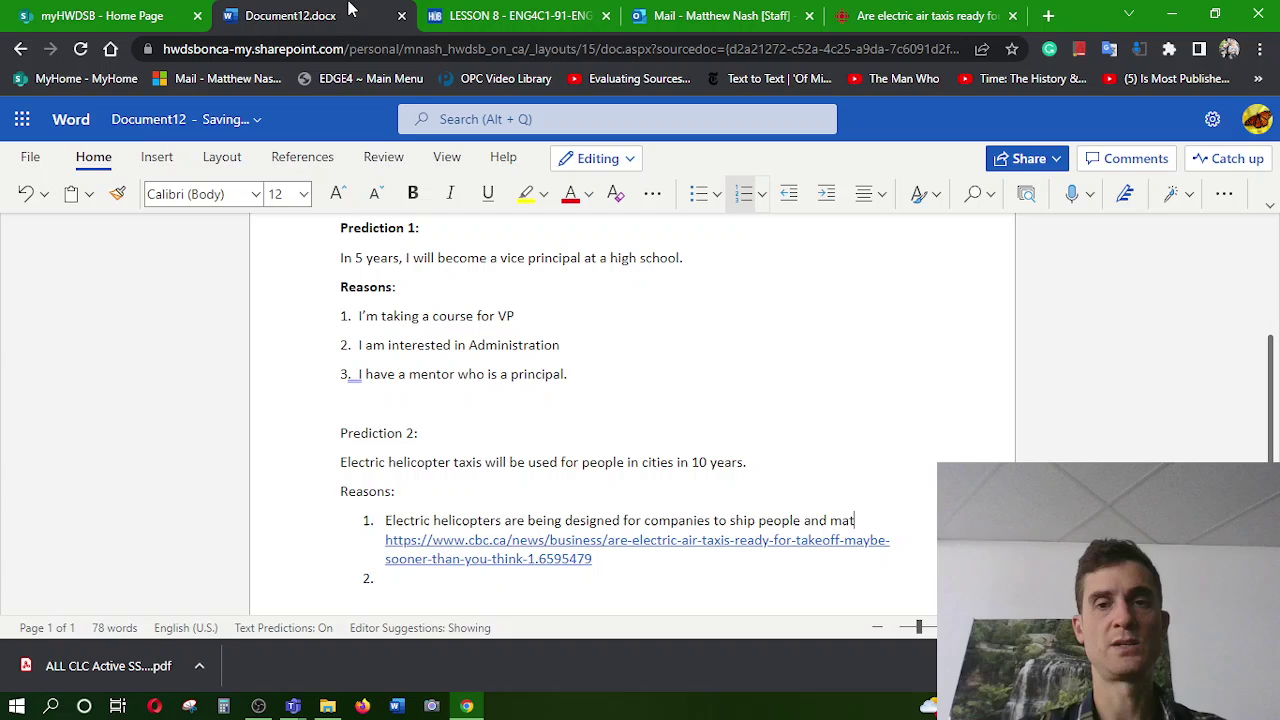
text(goods.)
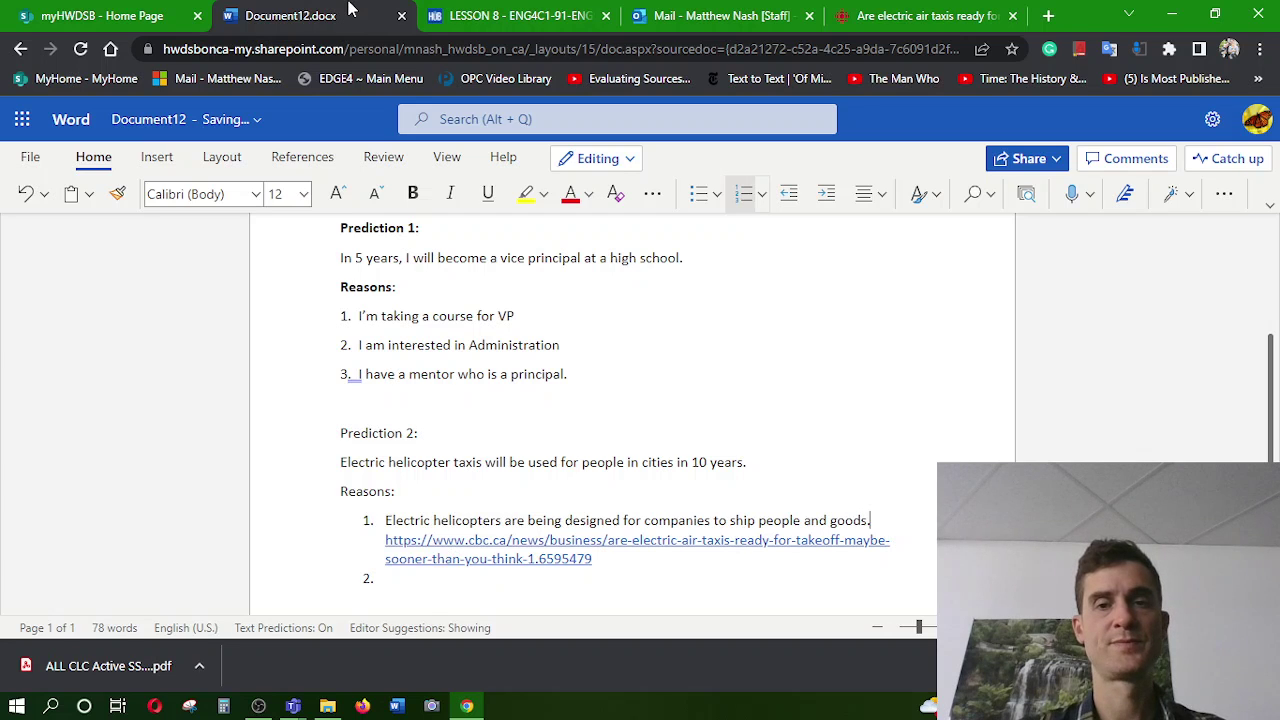
Write reason 2 as 'Electric transportation is more and more common with electric cars.' and add item 3
click(404, 577)
text(El)
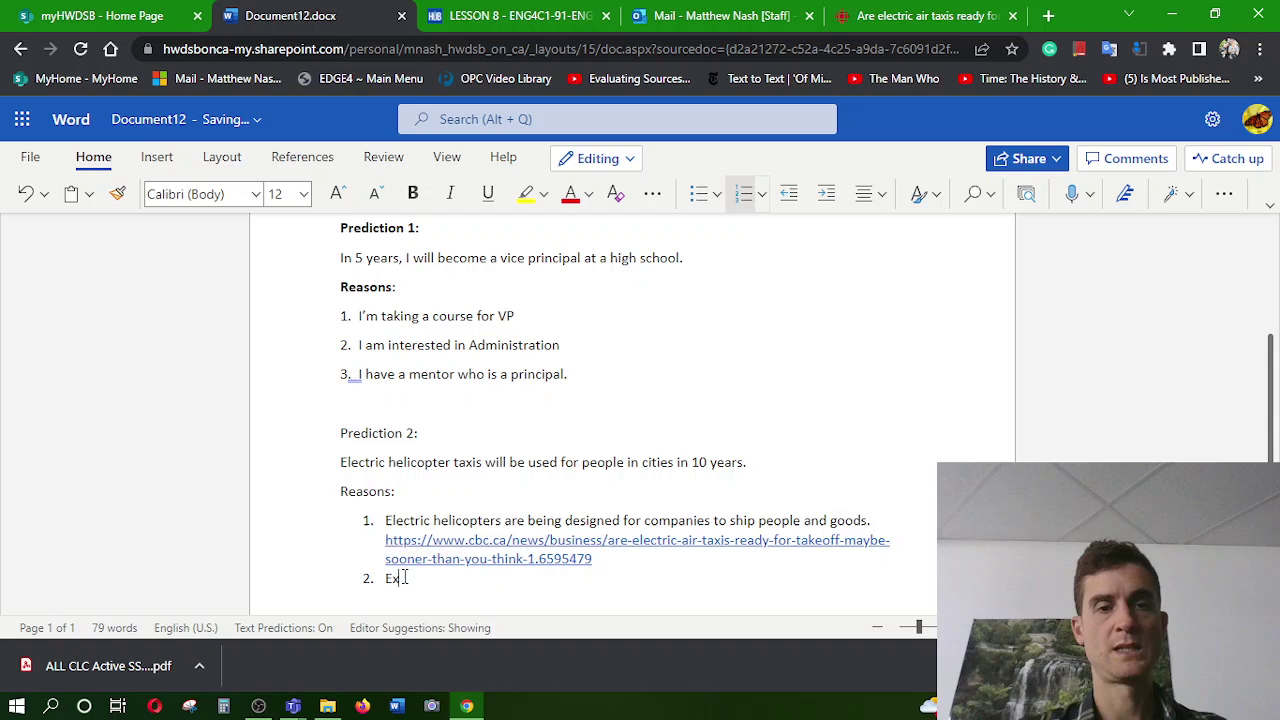
text(ectri)
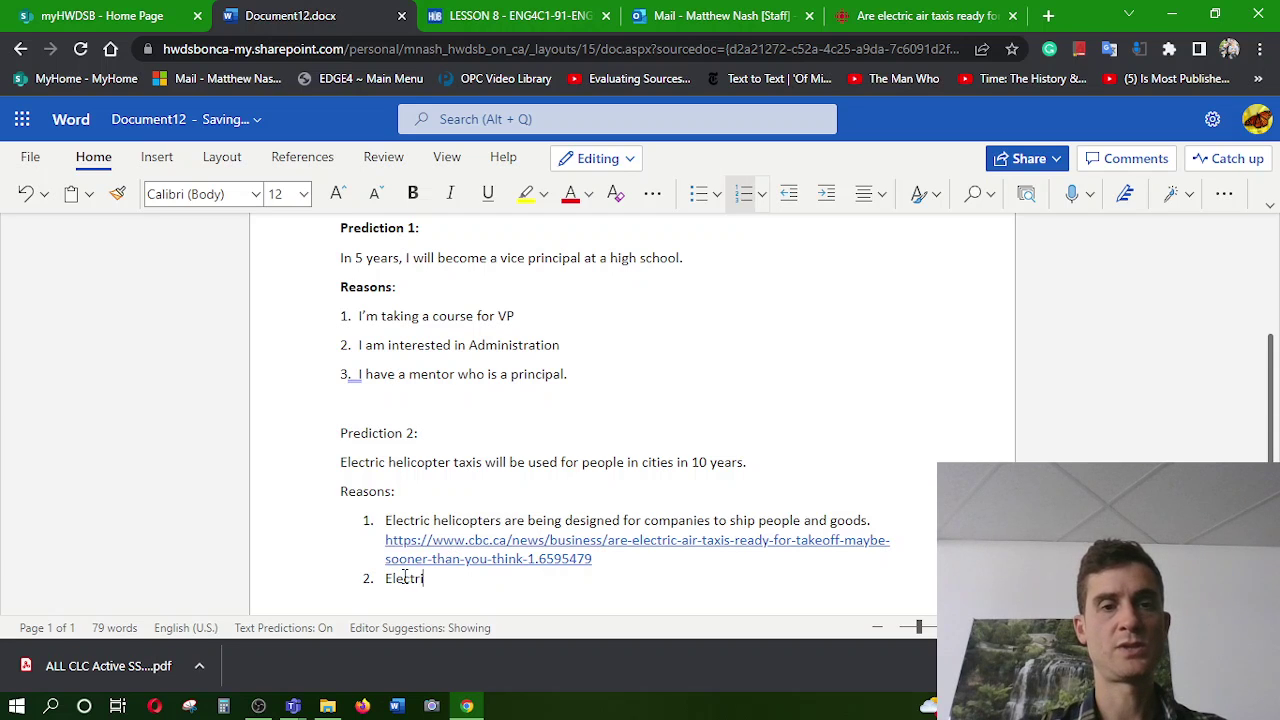
text(c )
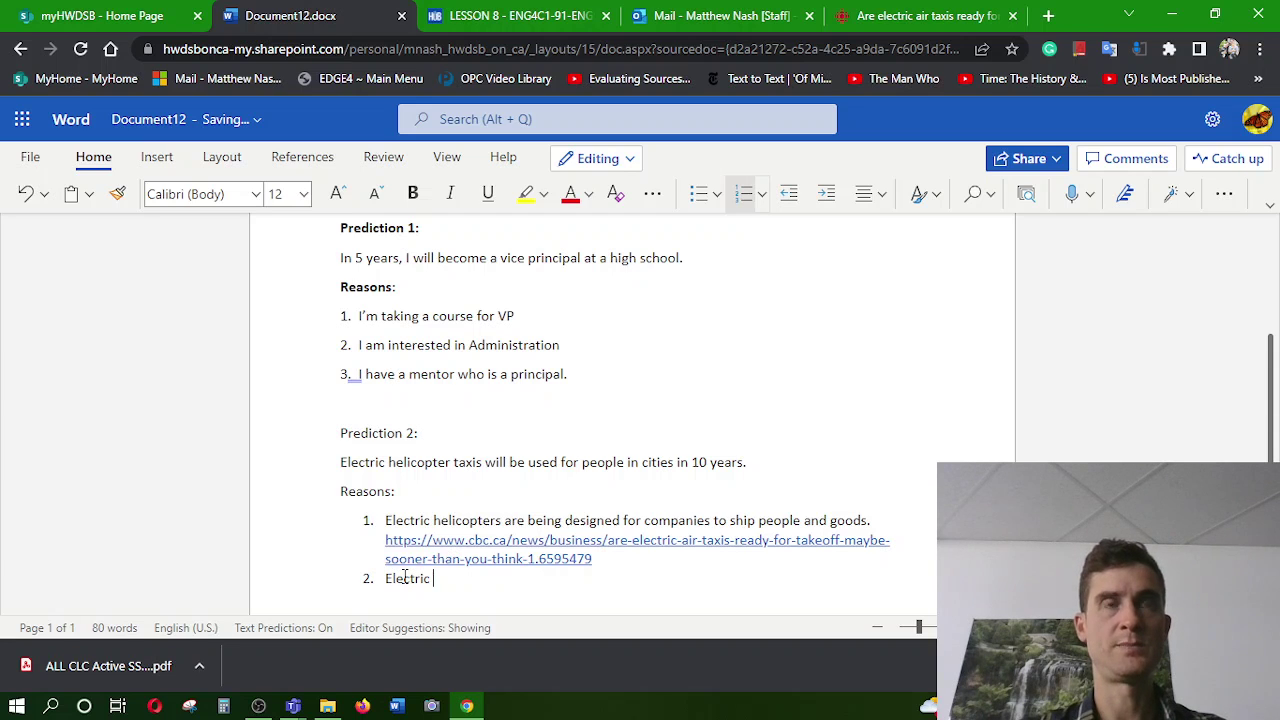
text(transprot)
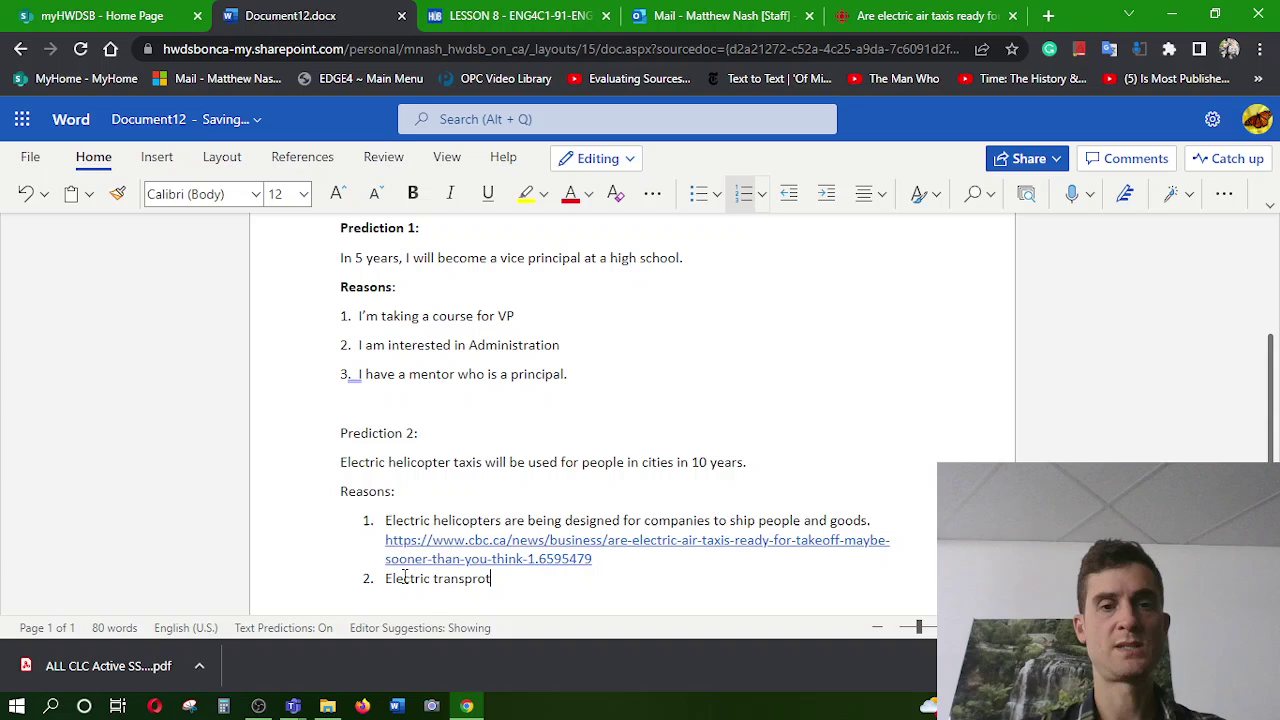
key(BackSpace)
key(BackSpace)
key(BackSpace)
text(ortation )
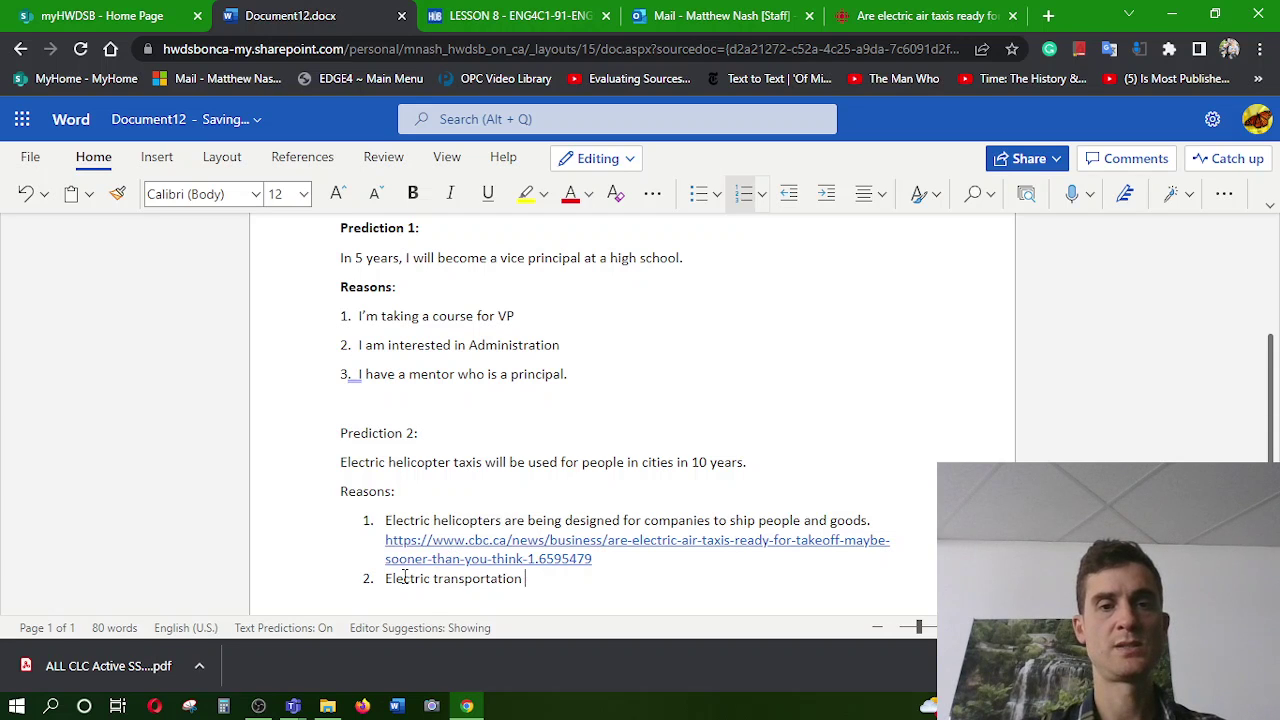
text(is )
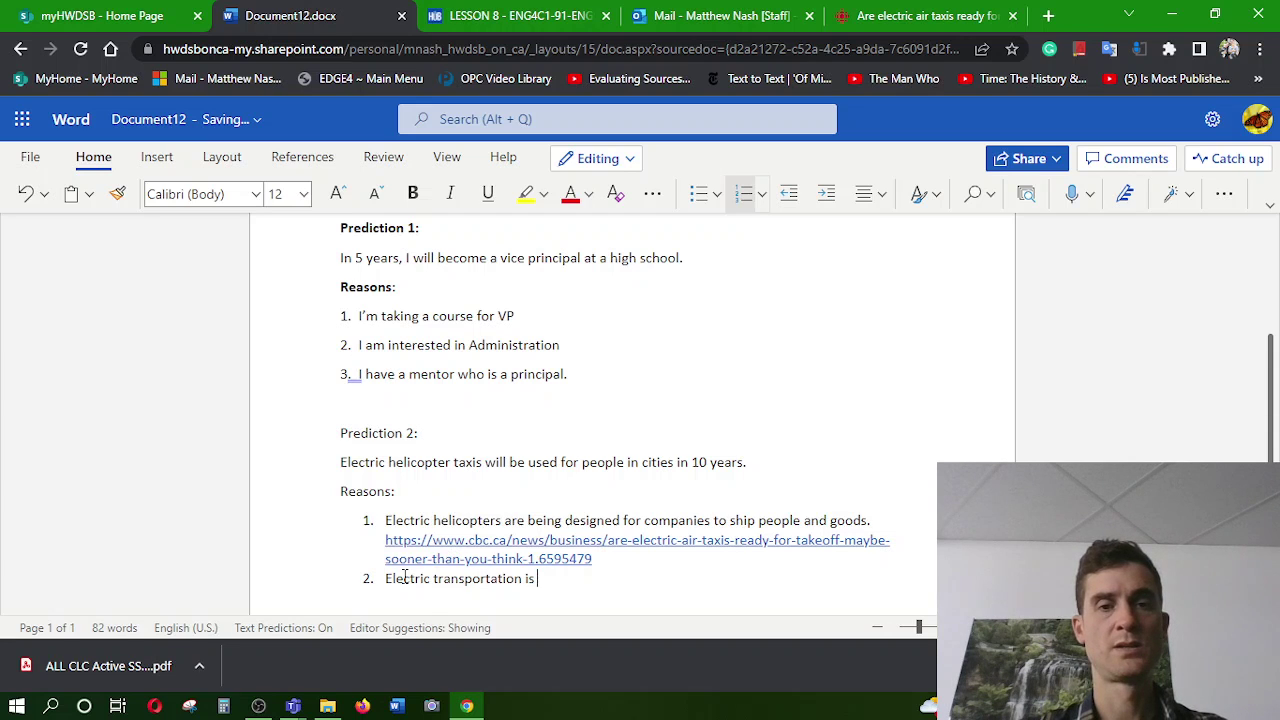
text(going to)
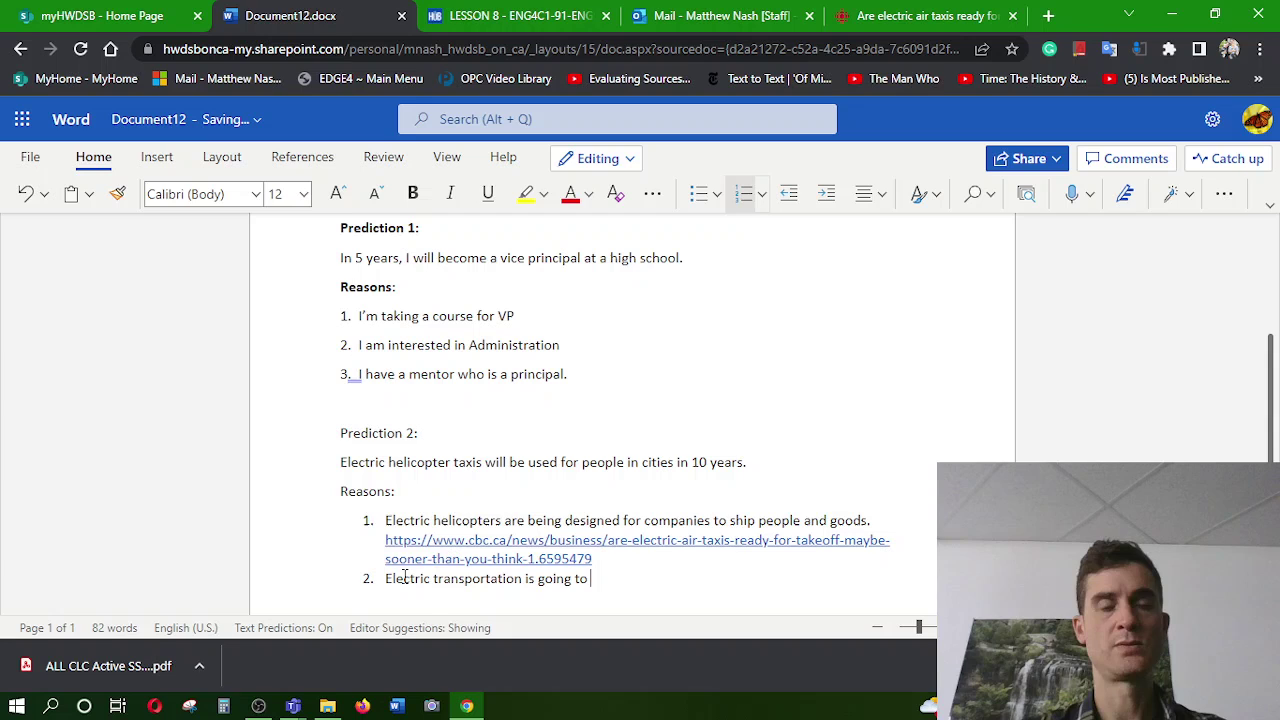
text( be very)
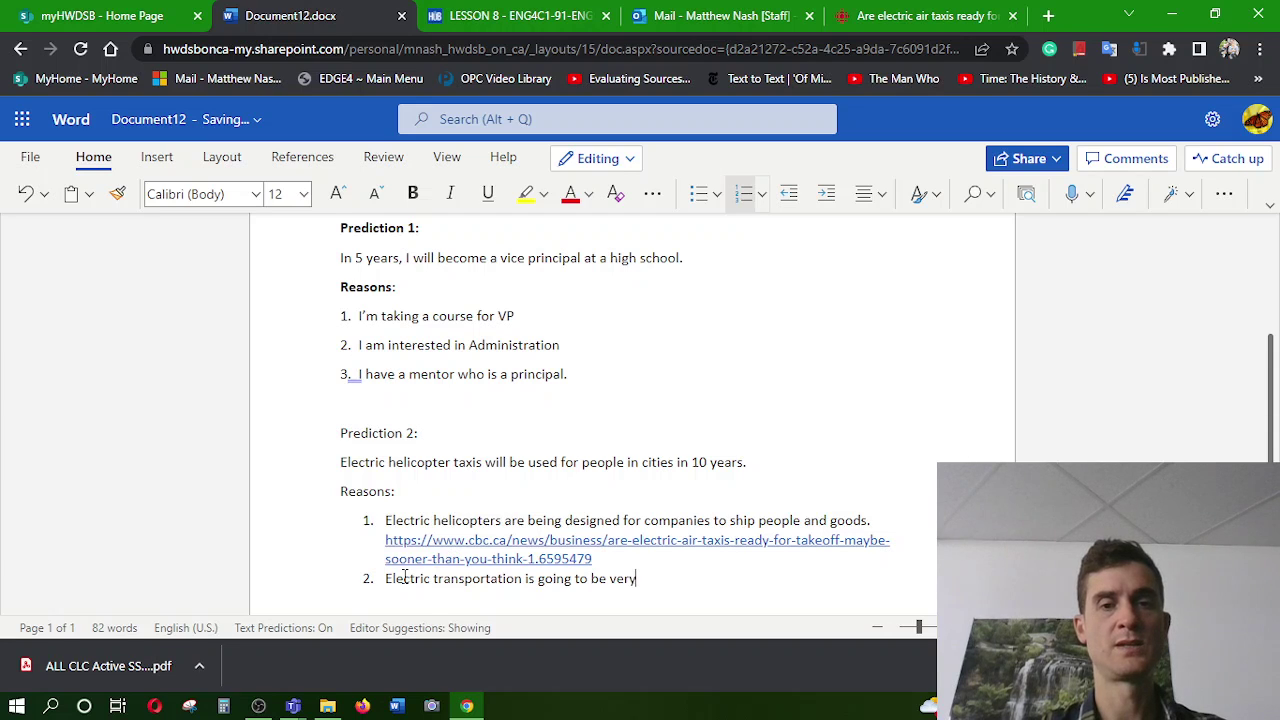
text( common)
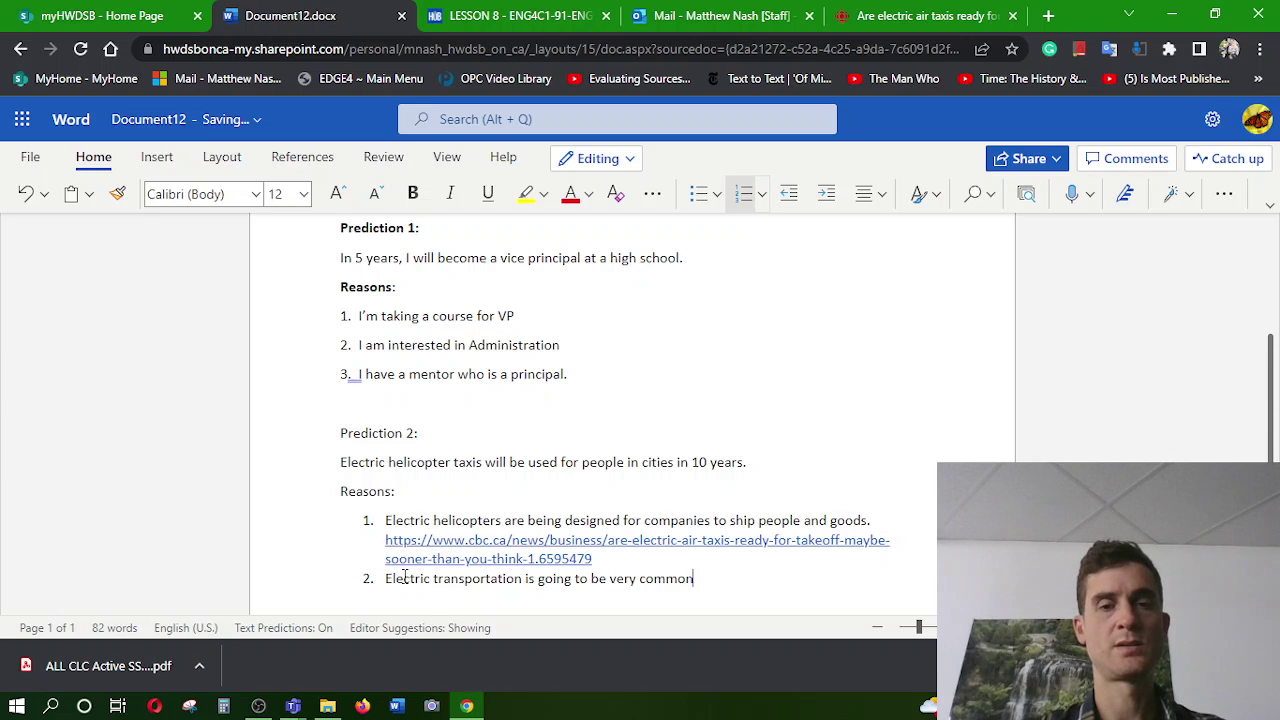
key(BackSpace)
key(BackSpace)
key(BackSpace)
key(BackSpace)
key(BackSpace)
key(BackSpace)
key(BackSpace)
key(BackSpace)
key(BackSpace)
key(BackSpace)
key(BackSpace)
key(BackSpace)
key(BackSpace)
key(BackSpace)
key(BackSpace)
key(BackSpace)
key(BackSpace)
key(BackSpace)
key(BackSpace)
key(BackSpace)
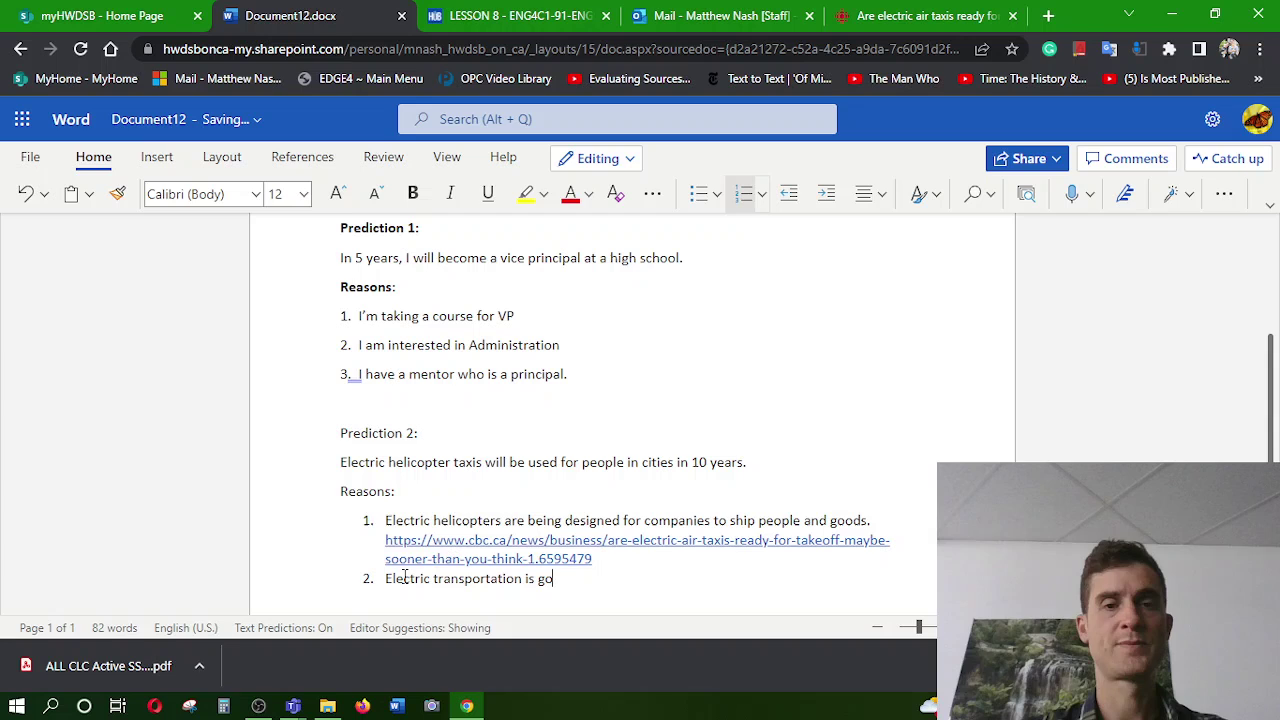
key(BackSpace)
key(BackSpace)
text(more and more )
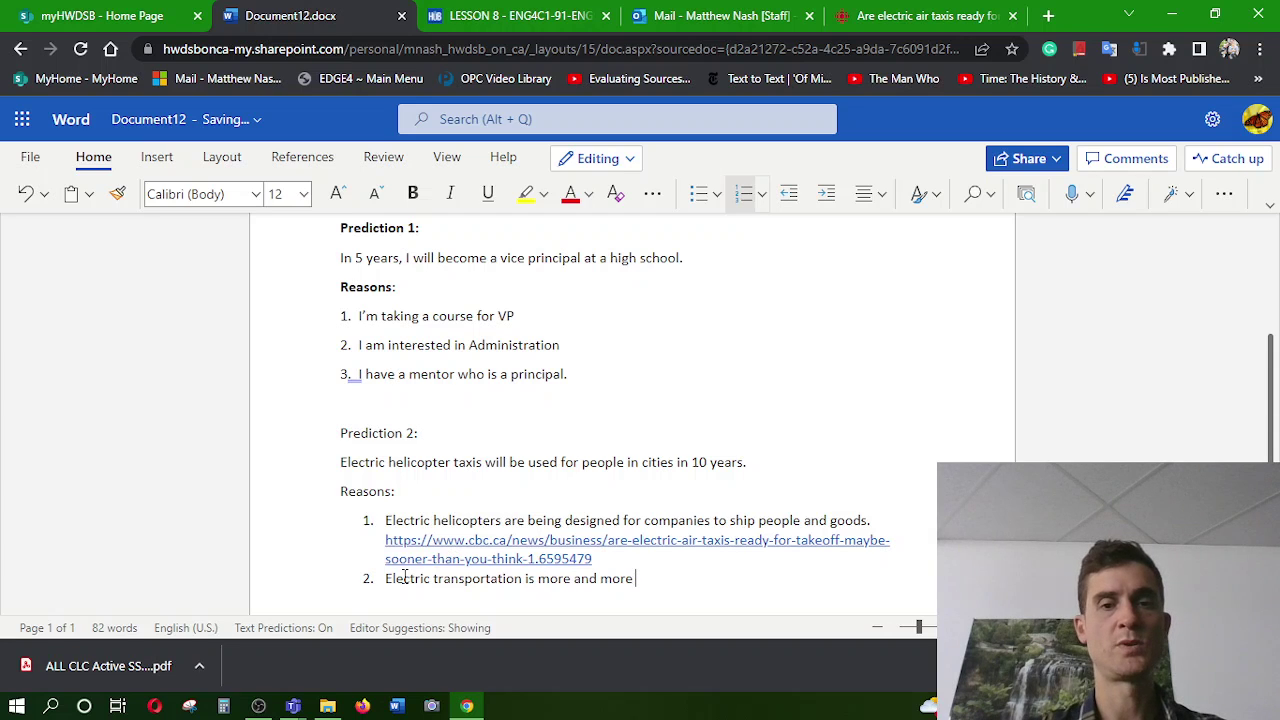
text(common )
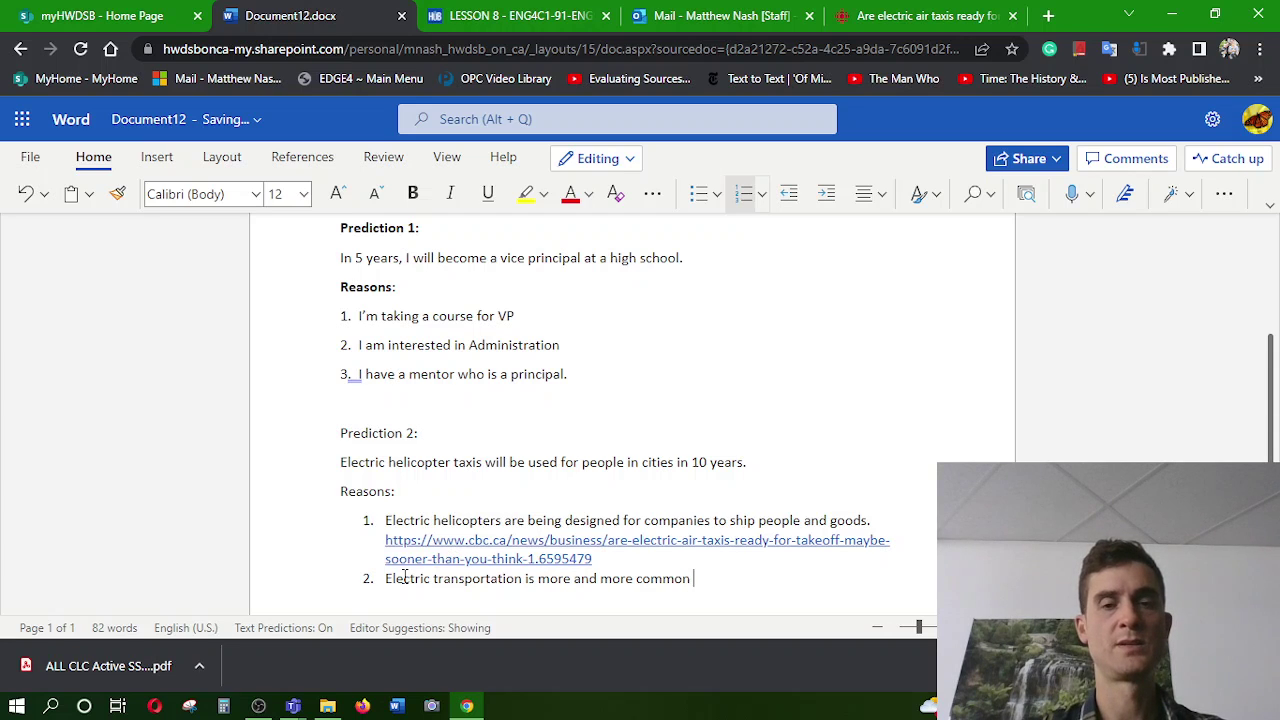
text(with cars.)
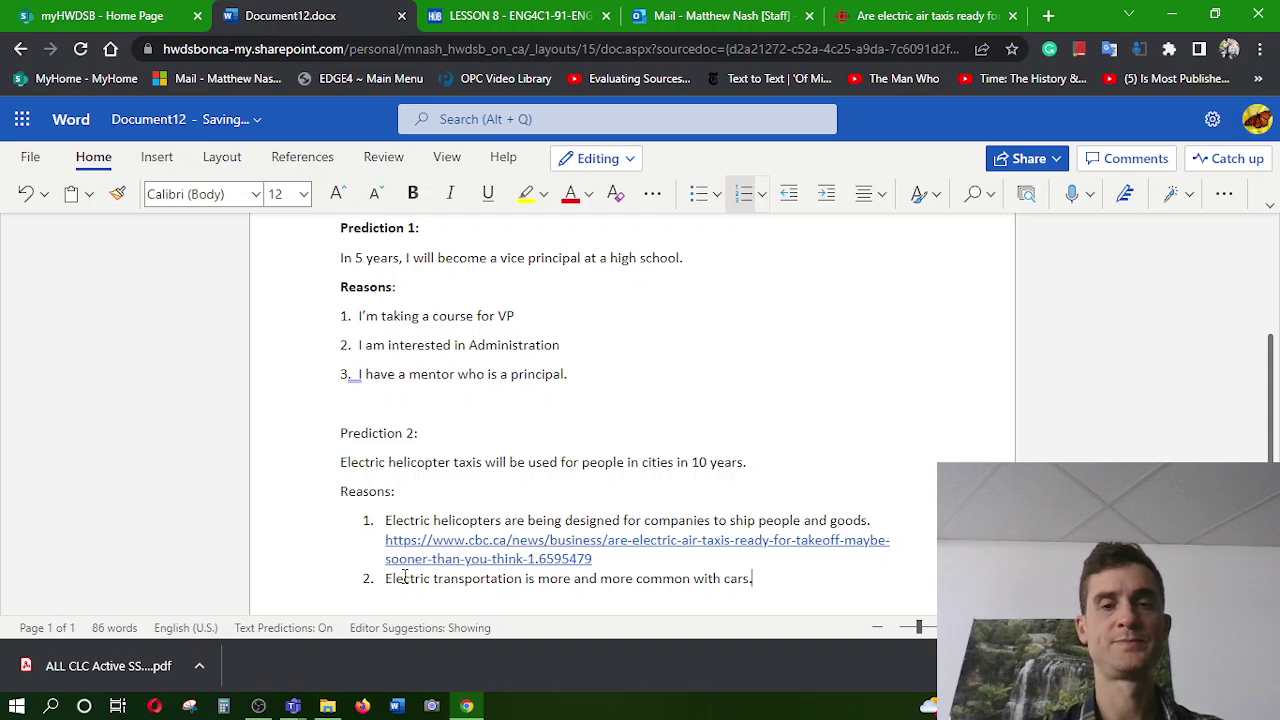
key(Return)
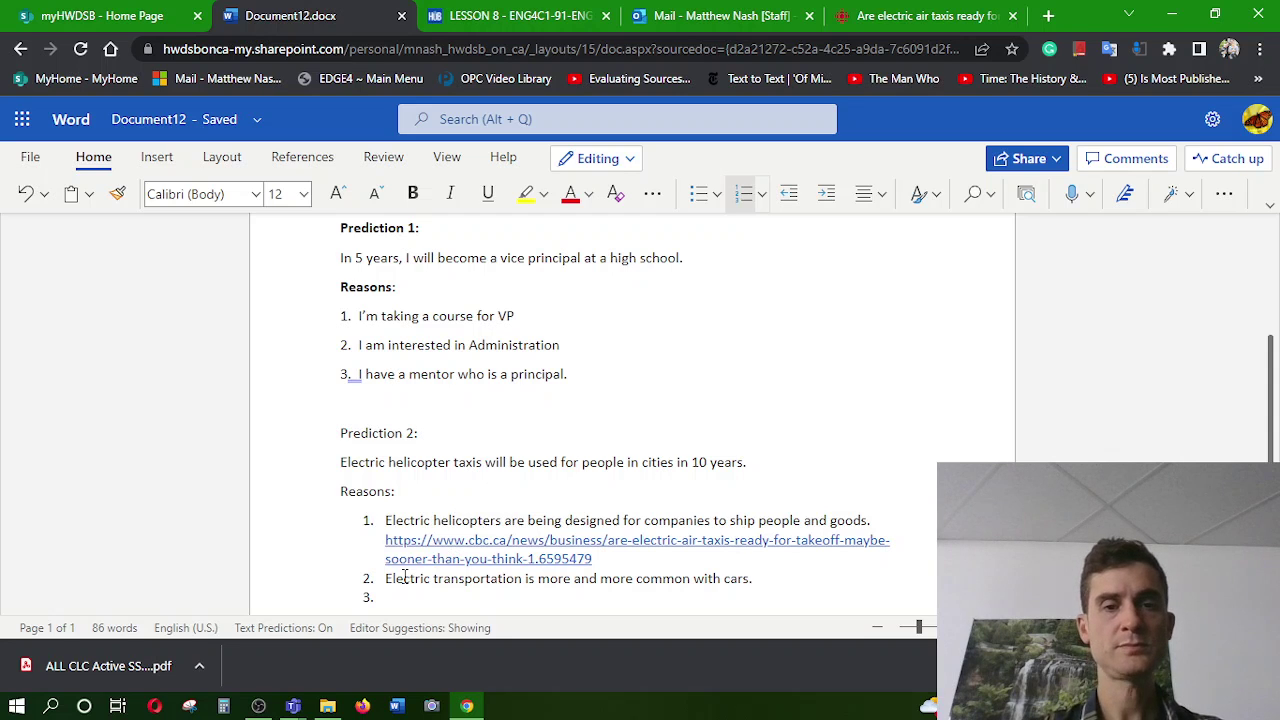
scroll(405, 575, down, 1)
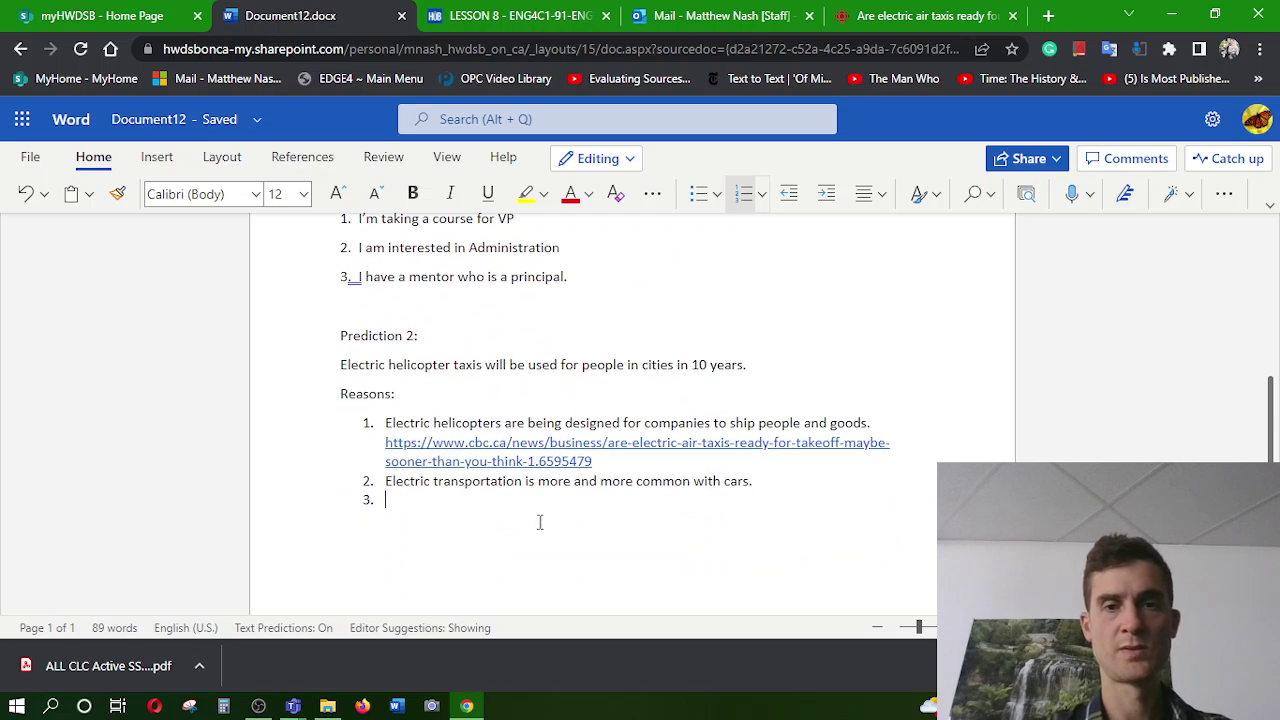
click(728, 481)
text(electric)
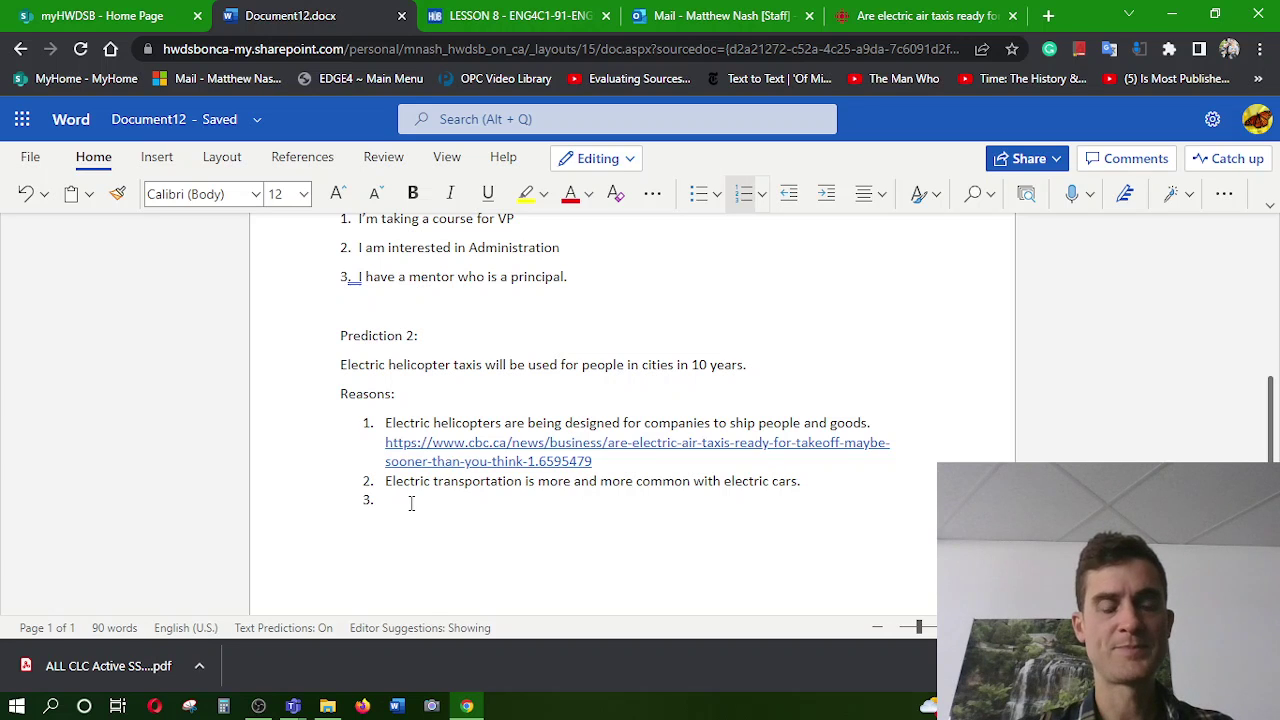
Type reason 3: governments must stop climate change, people want quick travel, electric helicopters solve both
text(Governm)
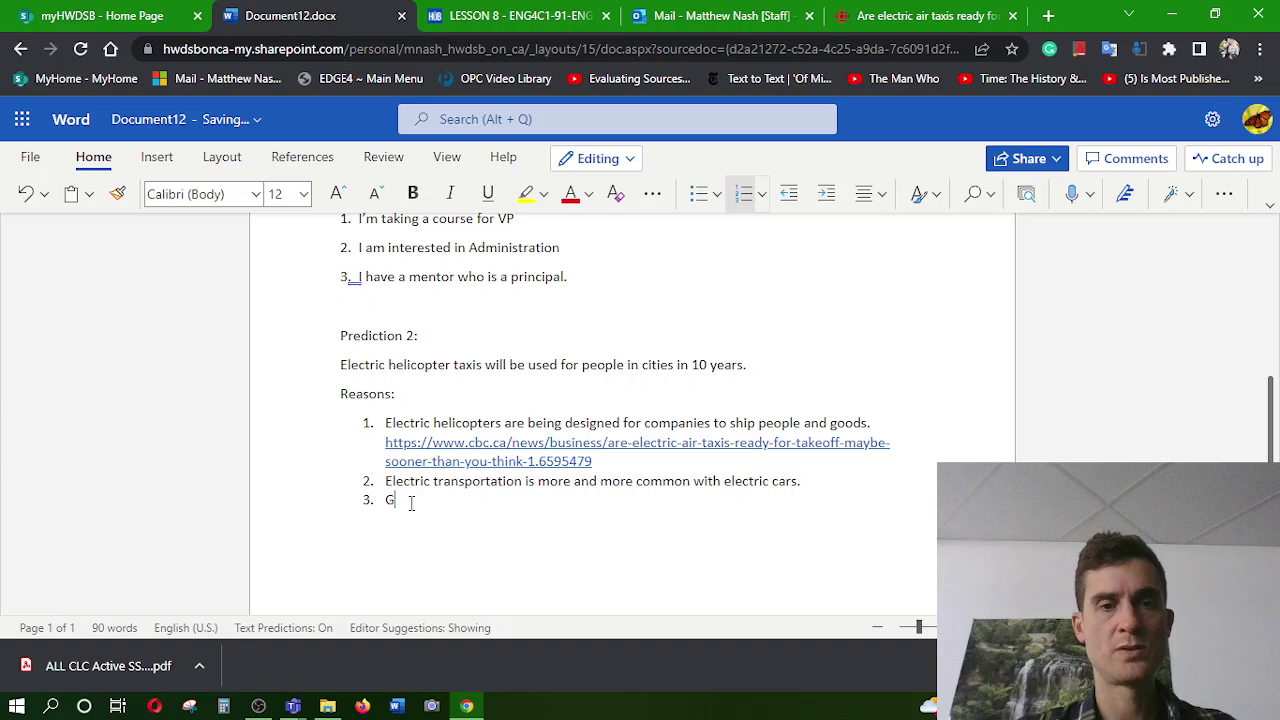
key(BackSpace)
key(BackSpace)
key(BackSpace)
key(BackSpace)
key(BackSpace)
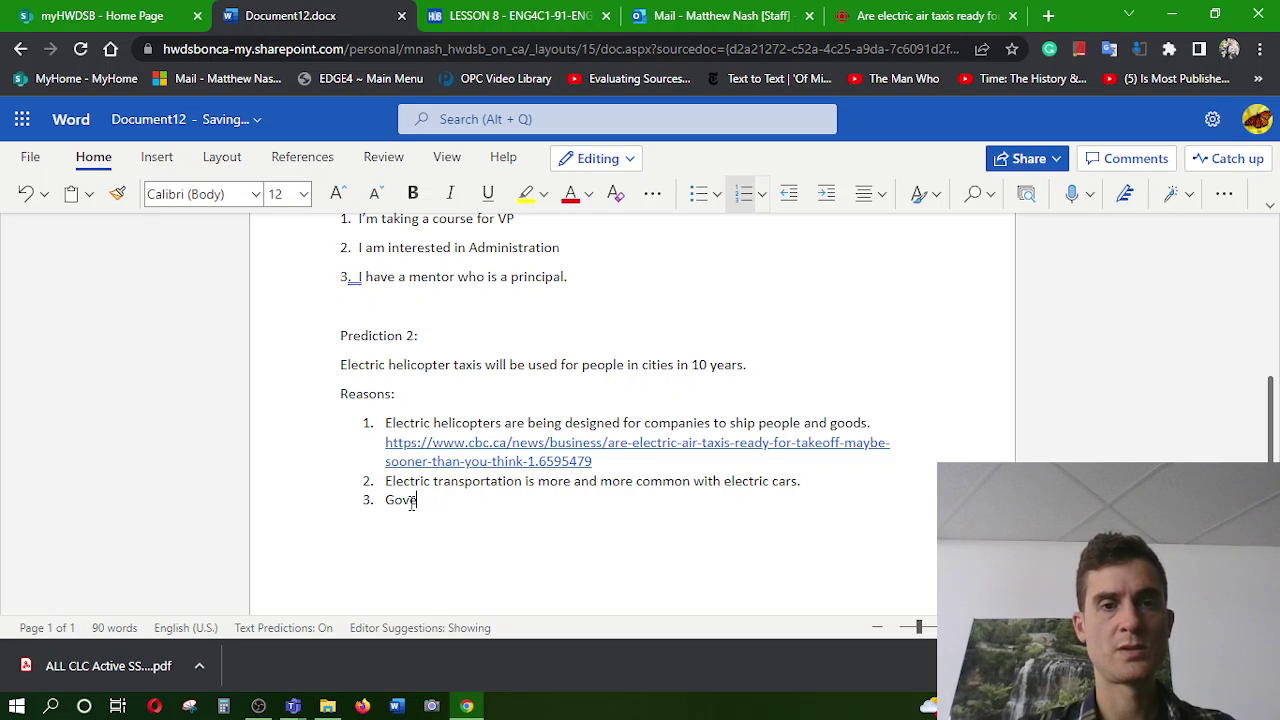
text(vernments w)
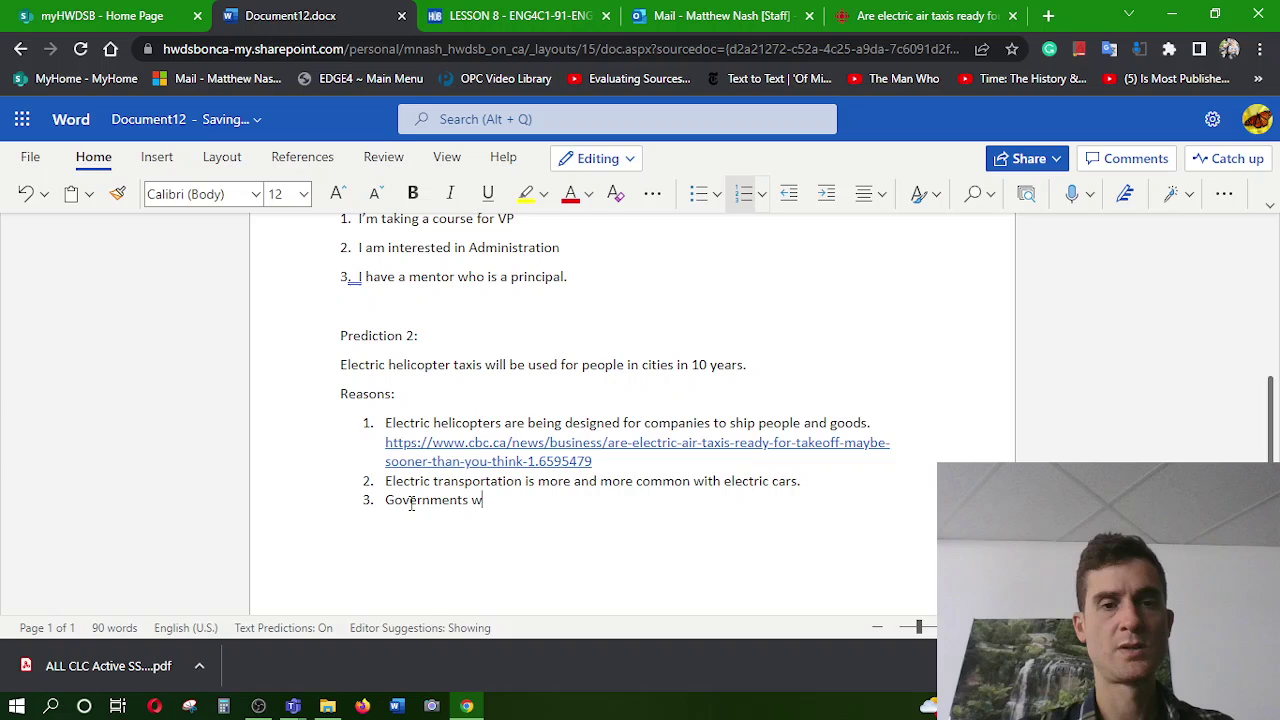
key(BackSpace)
text(need )
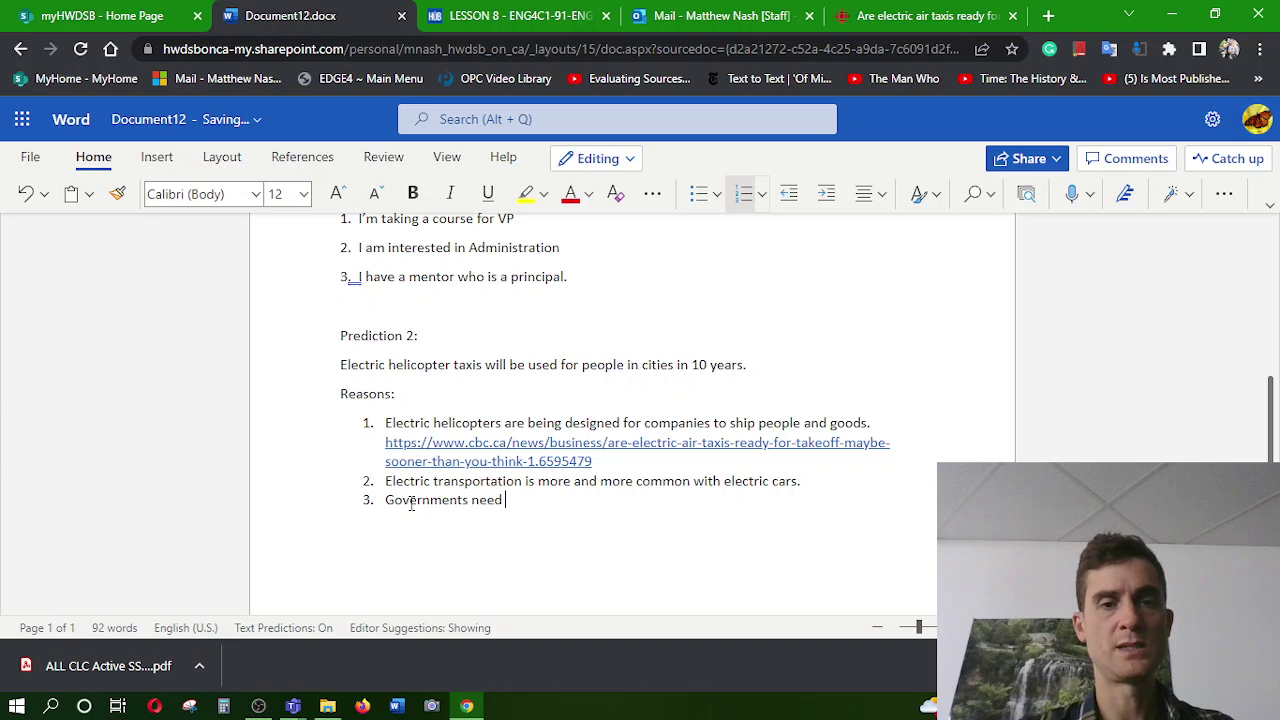
text(to stop cli)
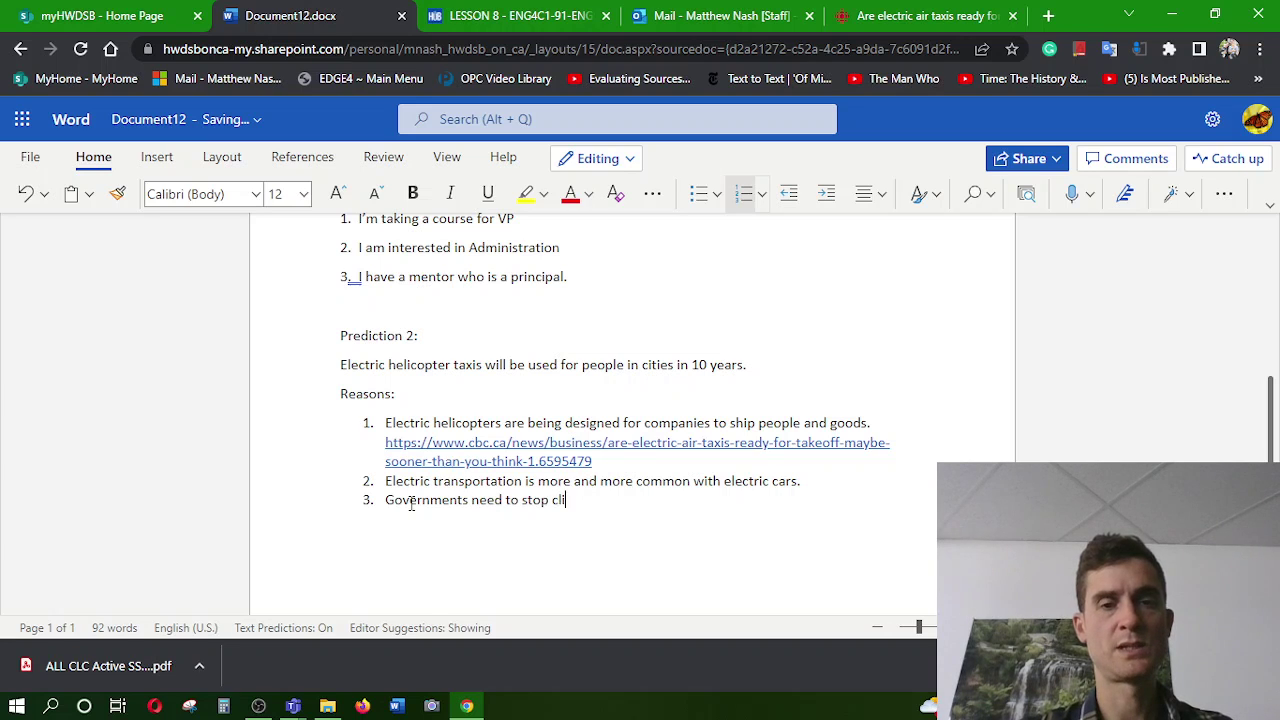
text(mate change )
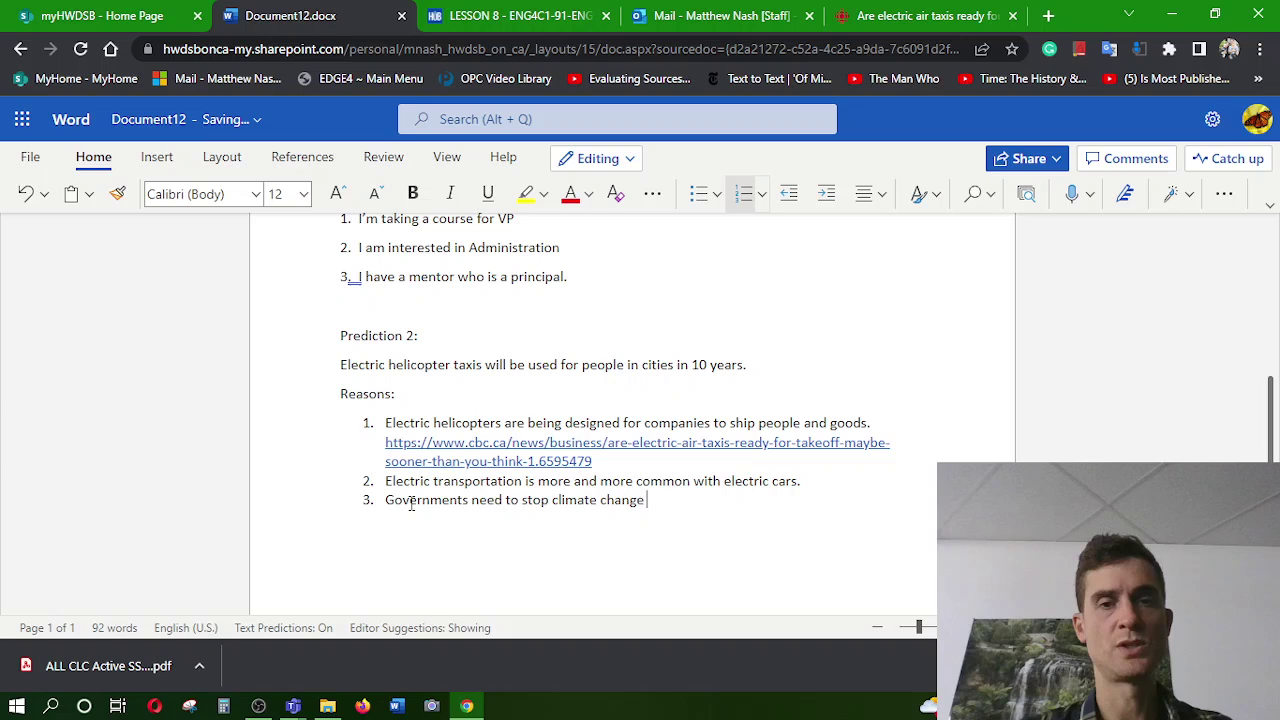
text(and people )
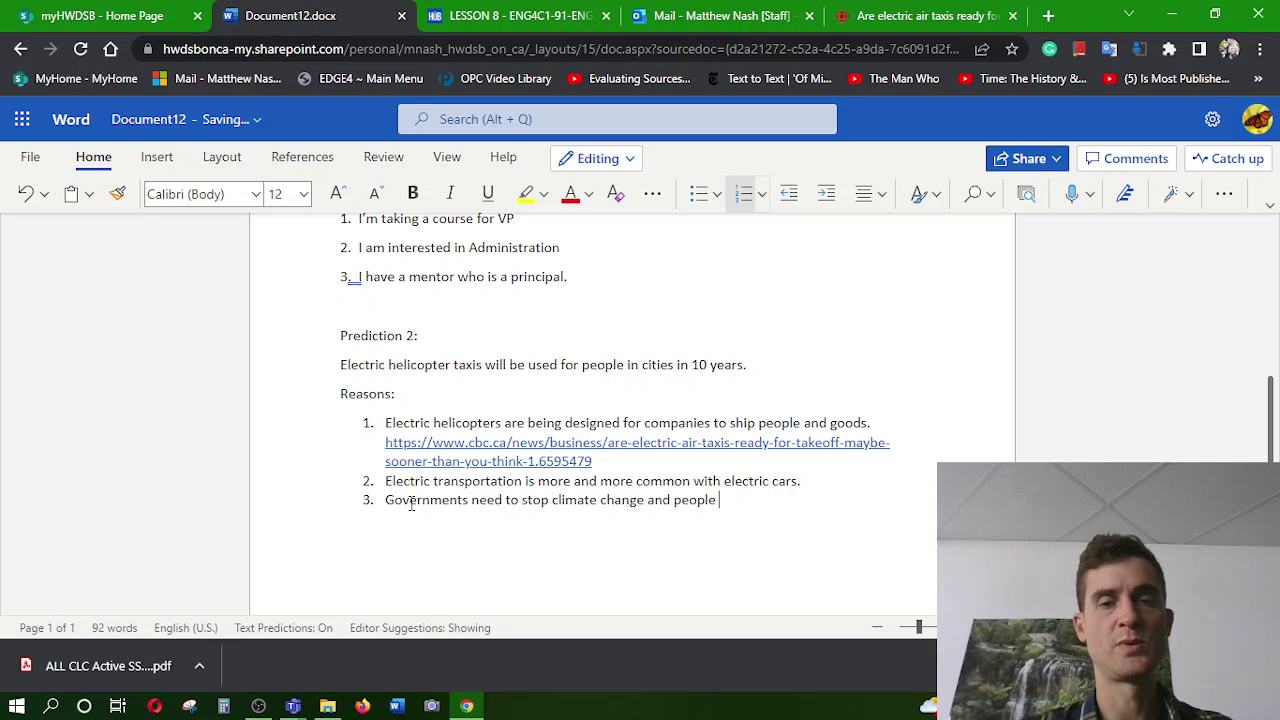
text(want to move)
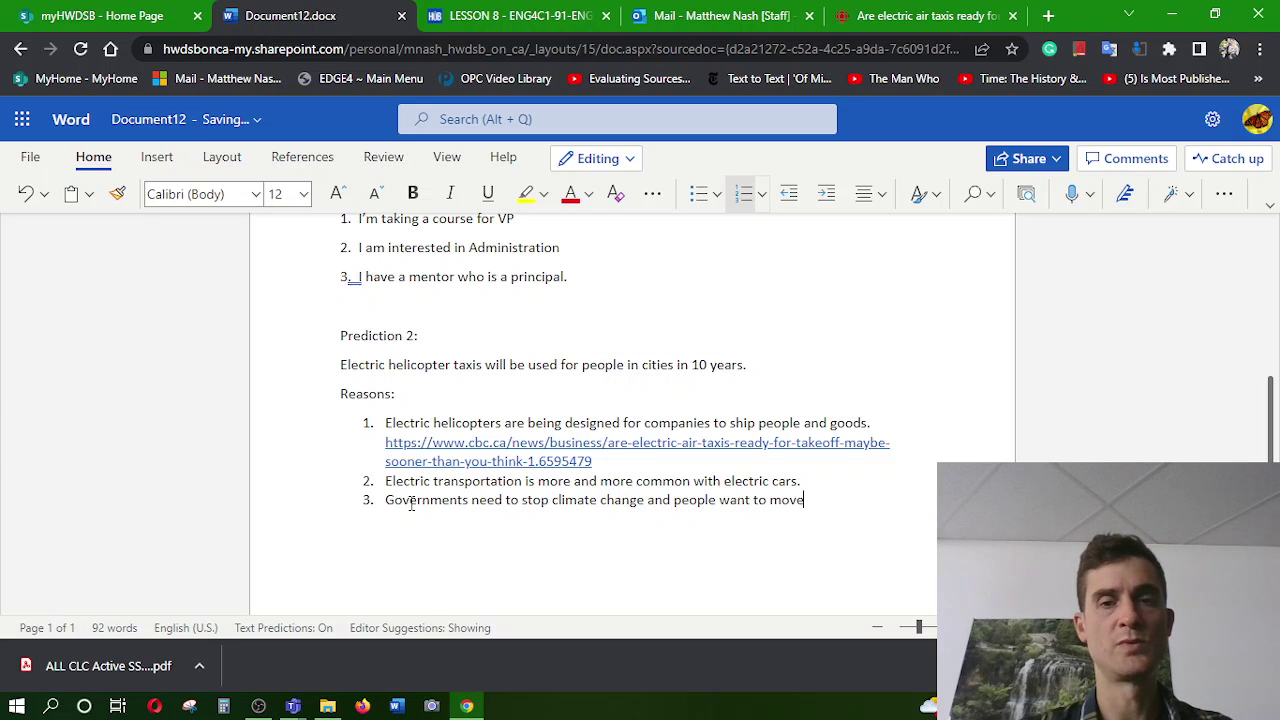
text( quikcly)
key(BackSpace)
key(BackSpace)
key(BackSpace)
key(BackSpace)
key(BackSpace)
text(ickly)
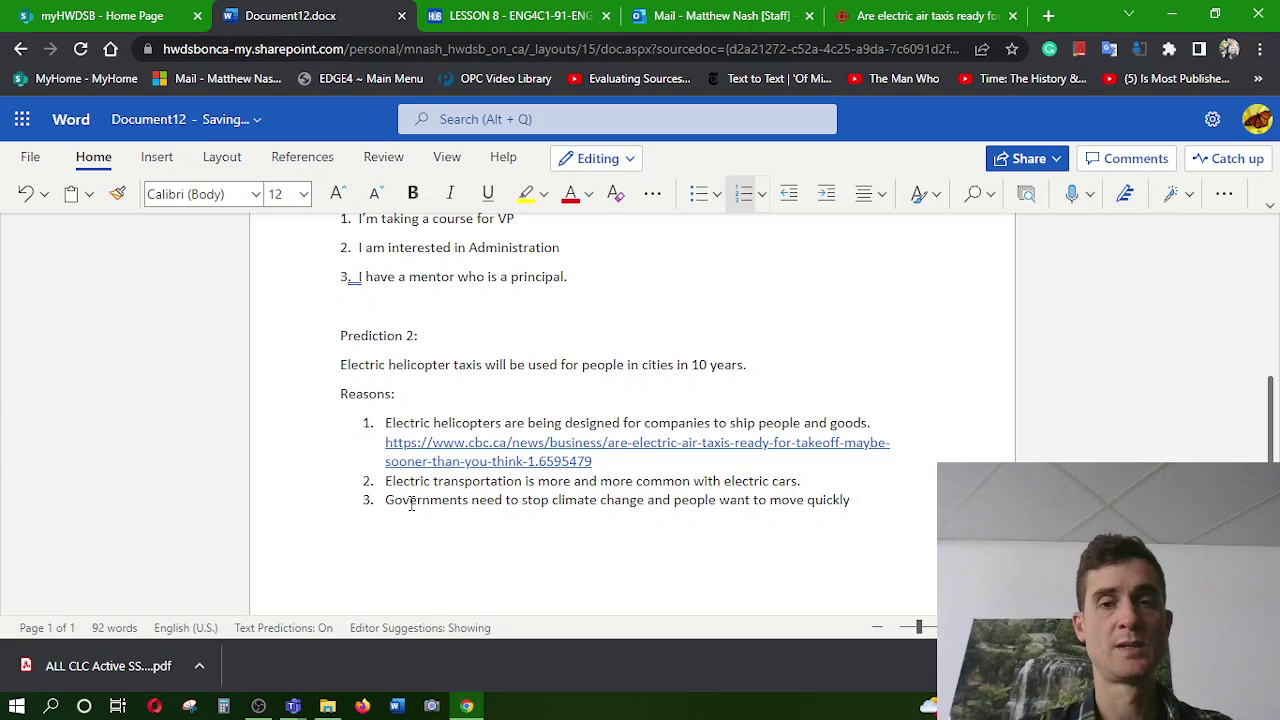
text(.  Ele)
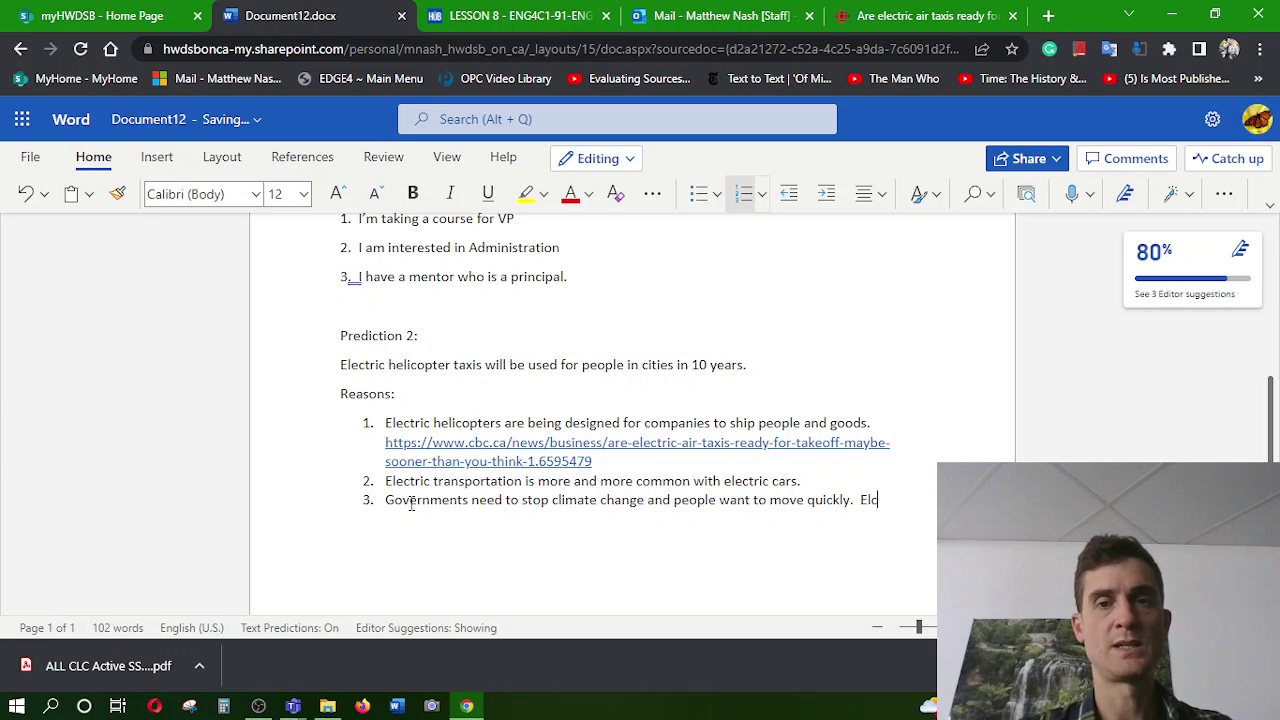
text(ctric )
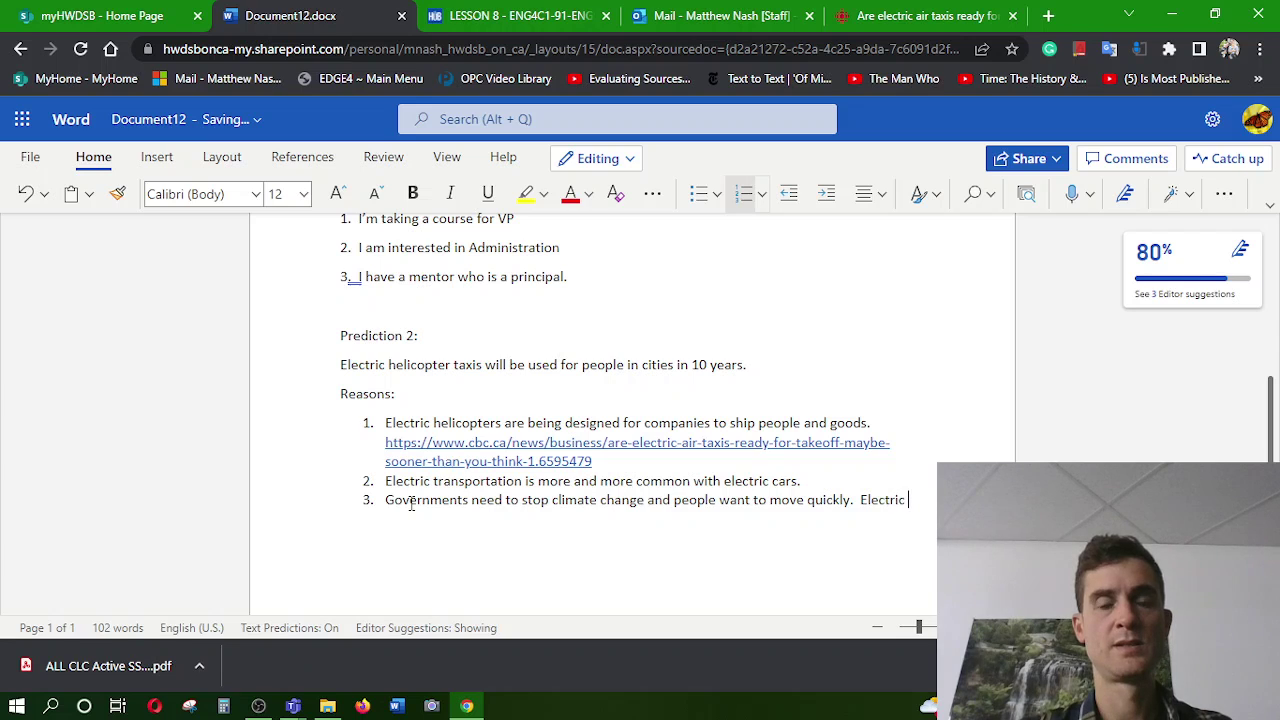
text(heli)
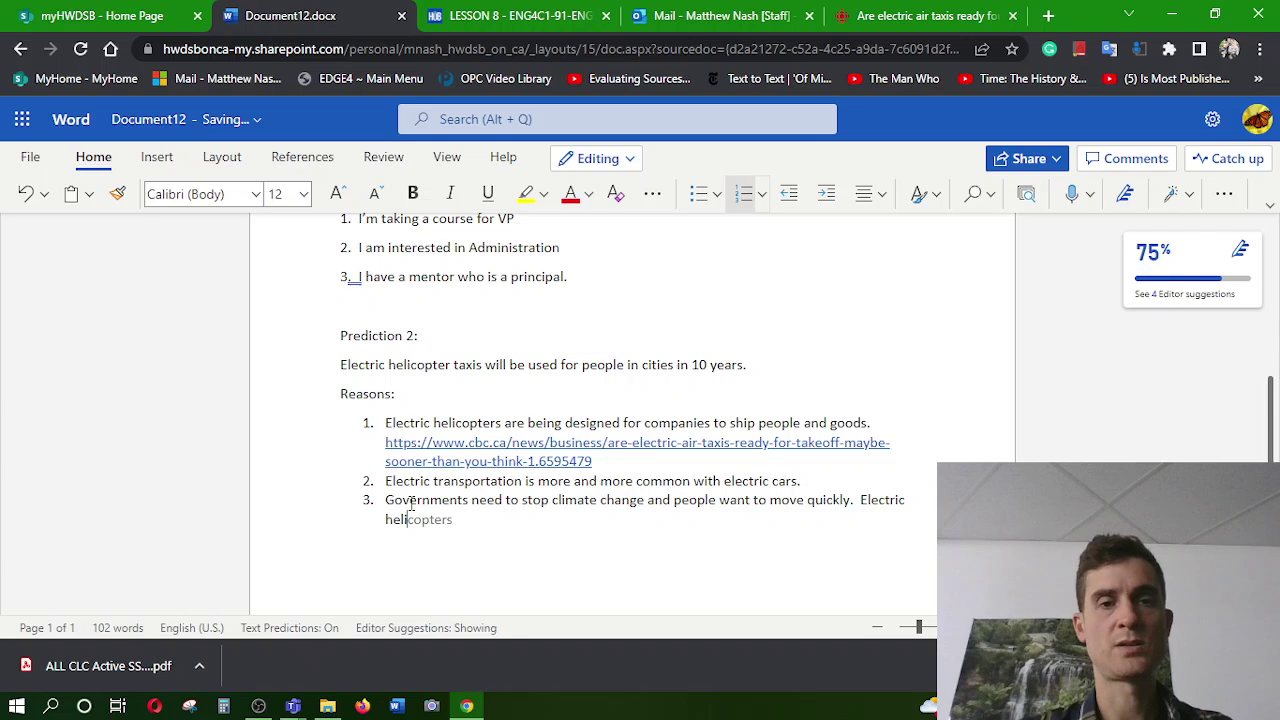
key(Tab)
text(so)
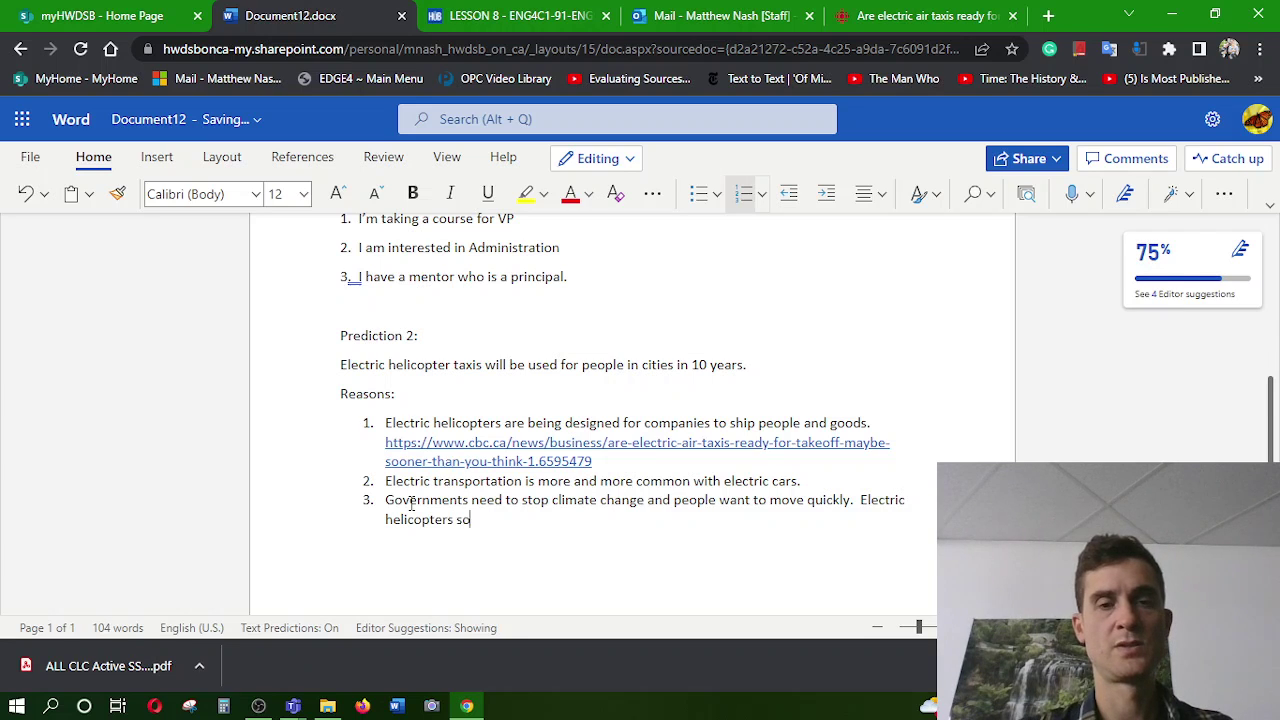
text(lve both i)
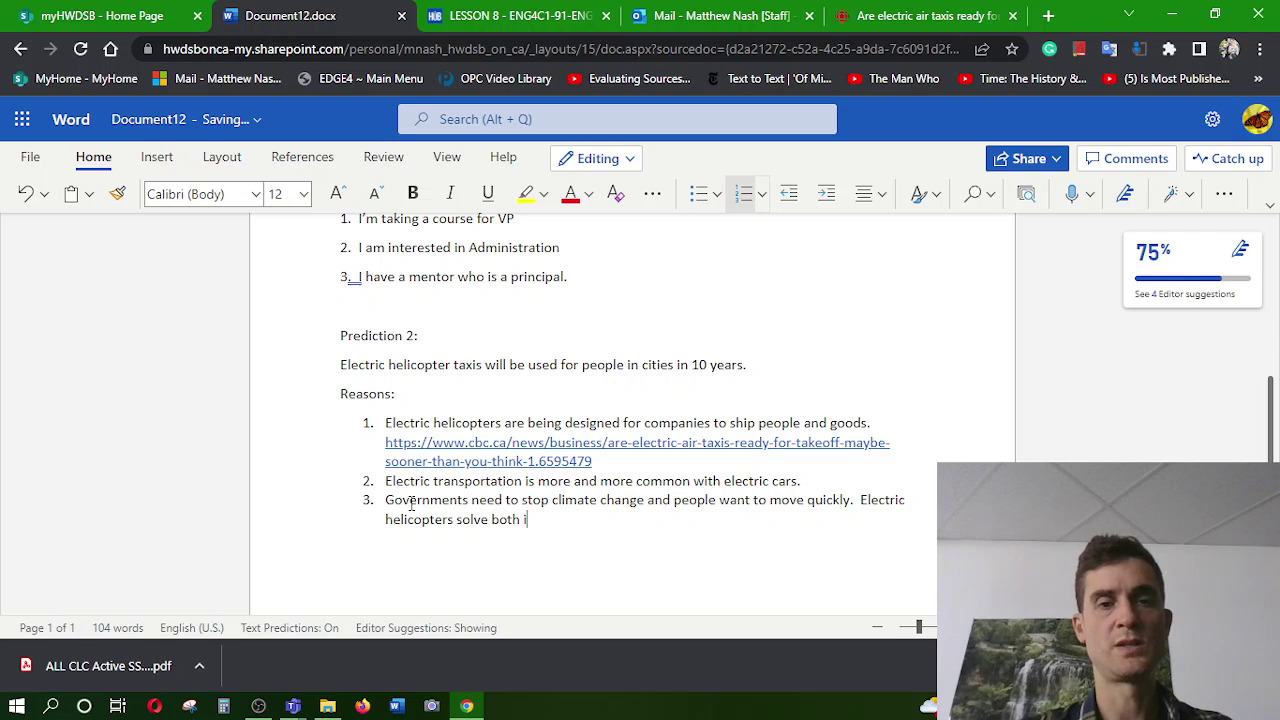
text(ssues.)
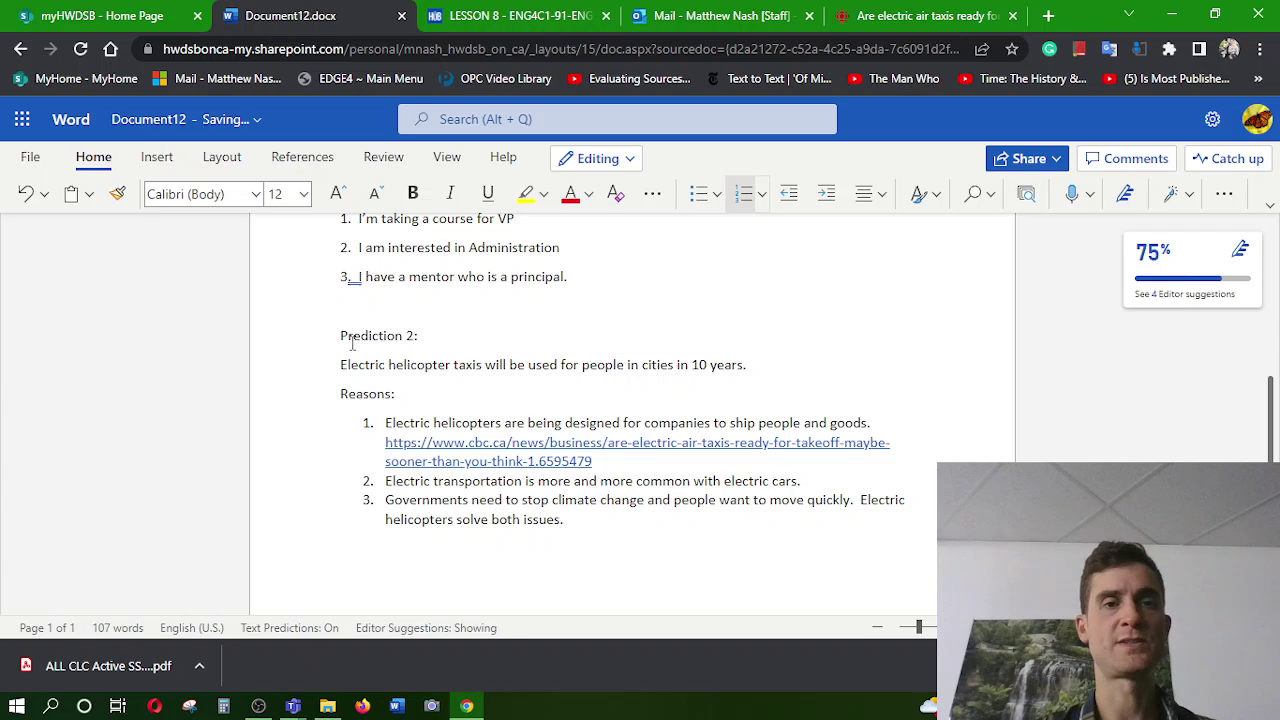
Bold the 'Prediction' and 'Reasons:' labels of Prediction 2
triple_click(374, 335)
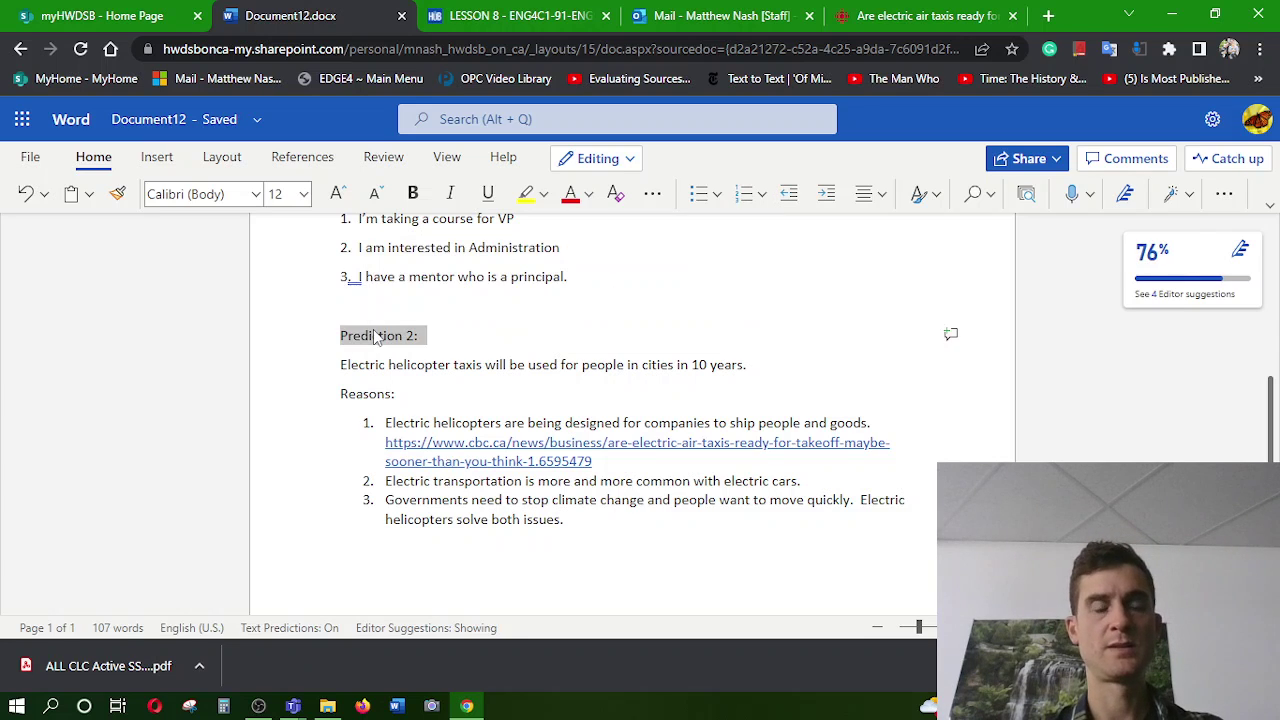
click(371, 335)
key(ctrl+b)
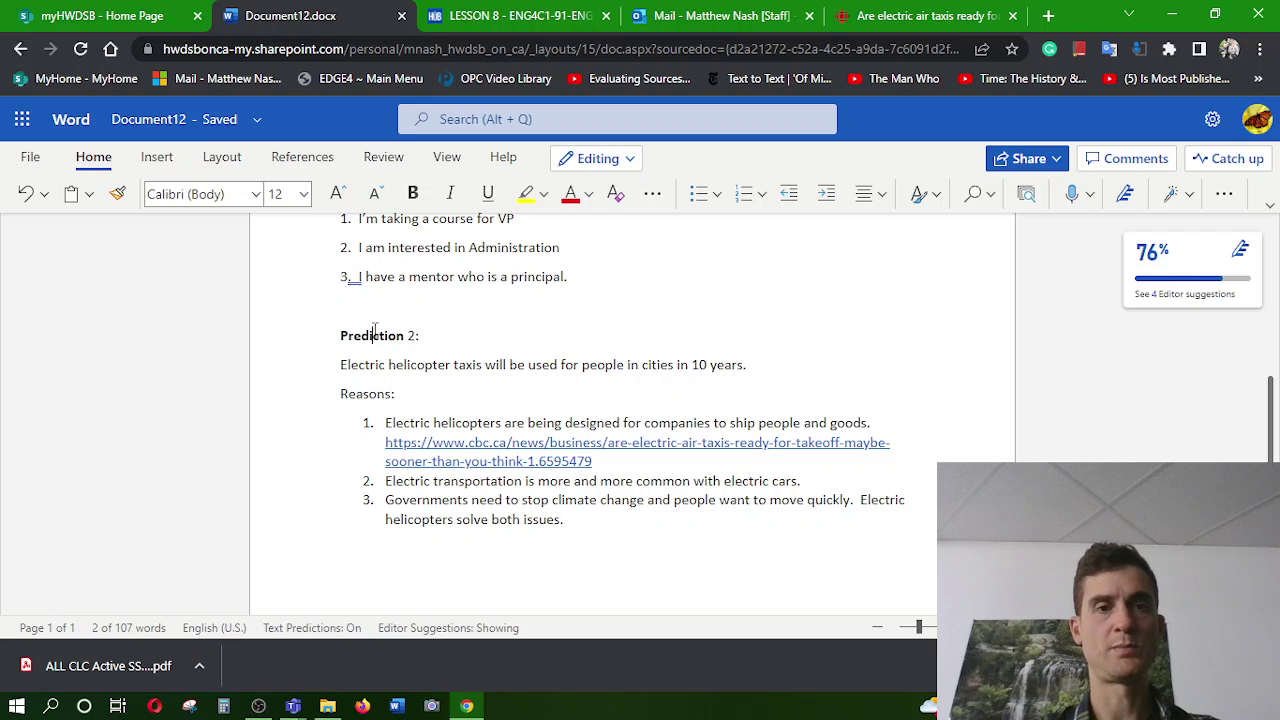
triple_click(363, 393)
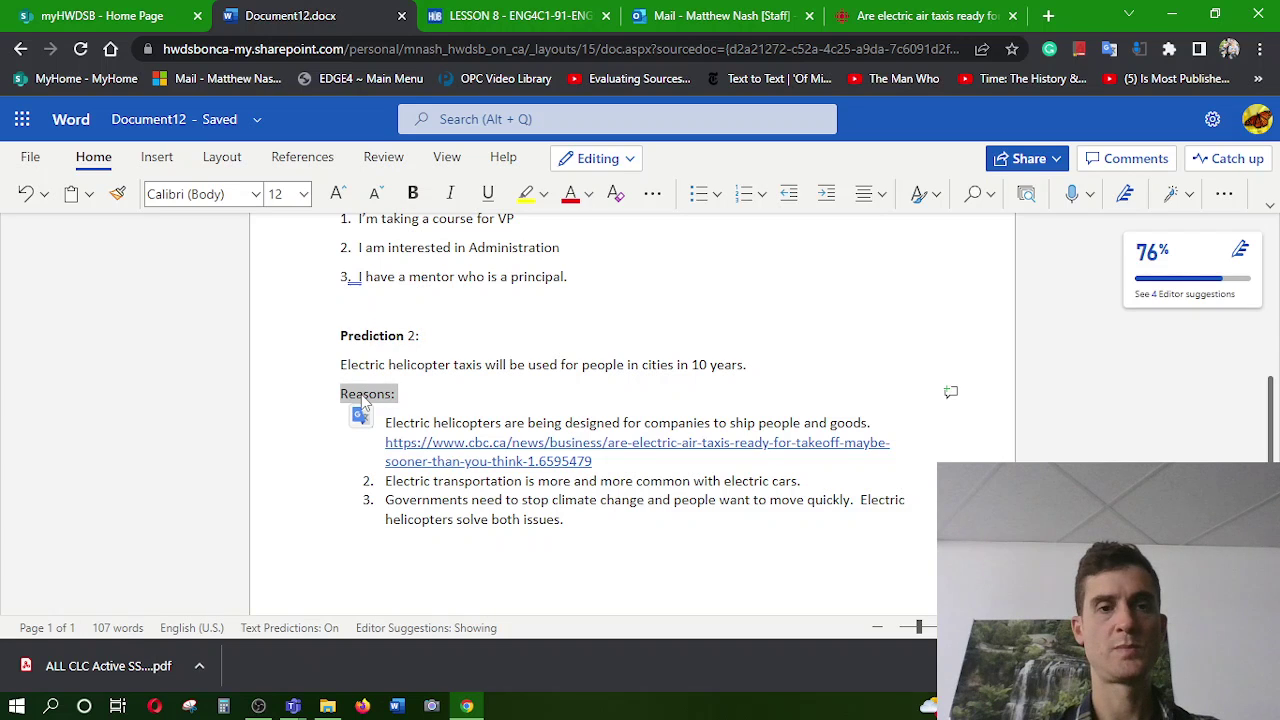
key(ctrl+b)
Add a bold 'Prediction 3:' heading at the end of the document
key(ctrl+End)
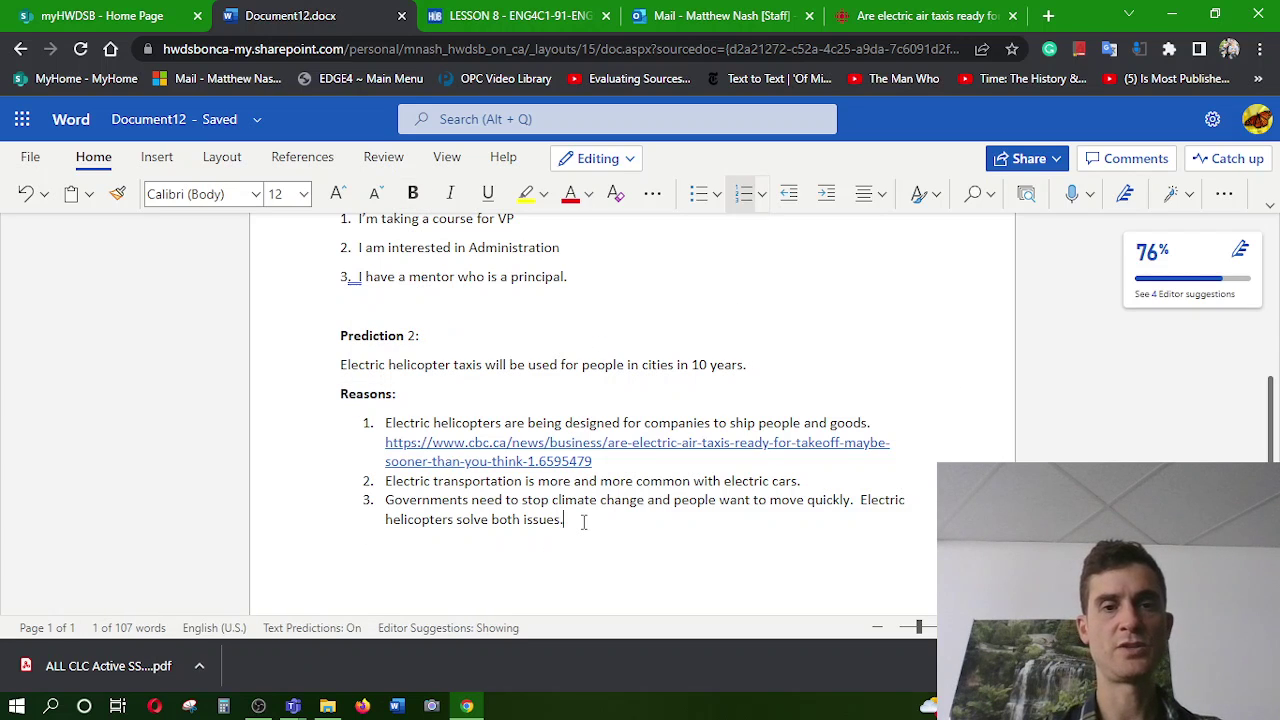
text(Preditio)
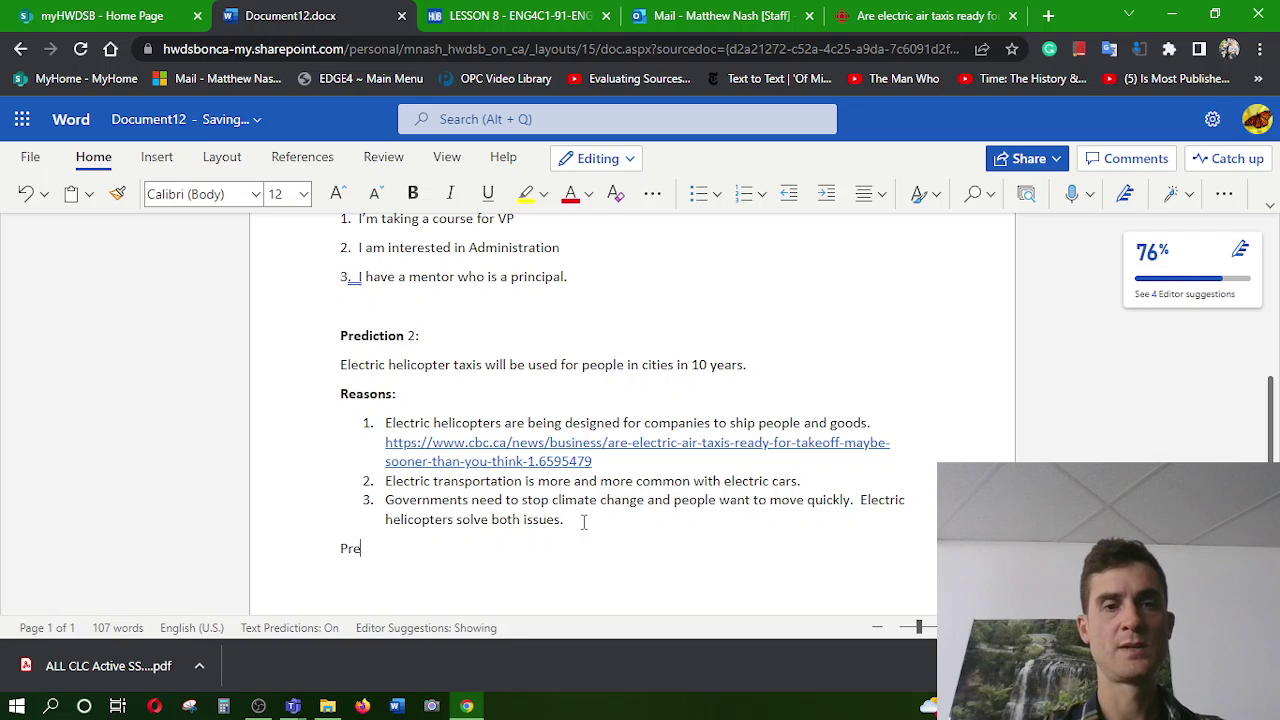
key(BackSpace)
key(BackSpace)
key(BackSpace)
text(c)
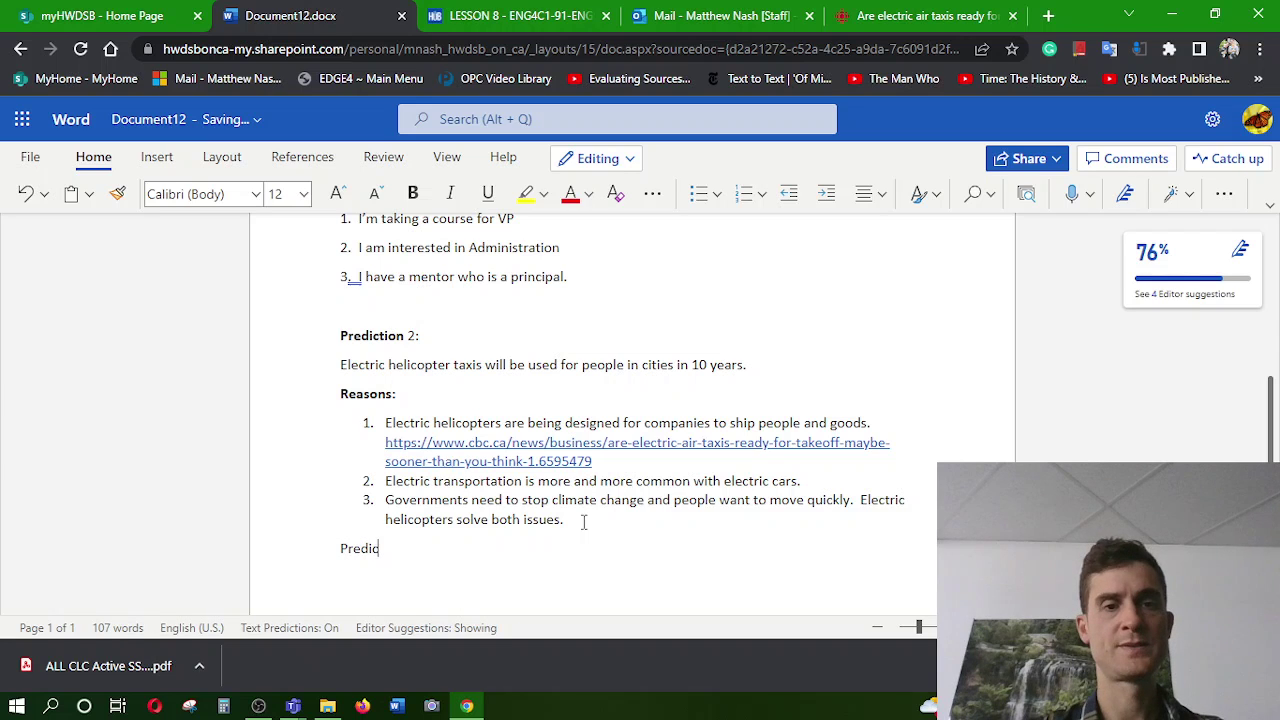
text(tion 3)
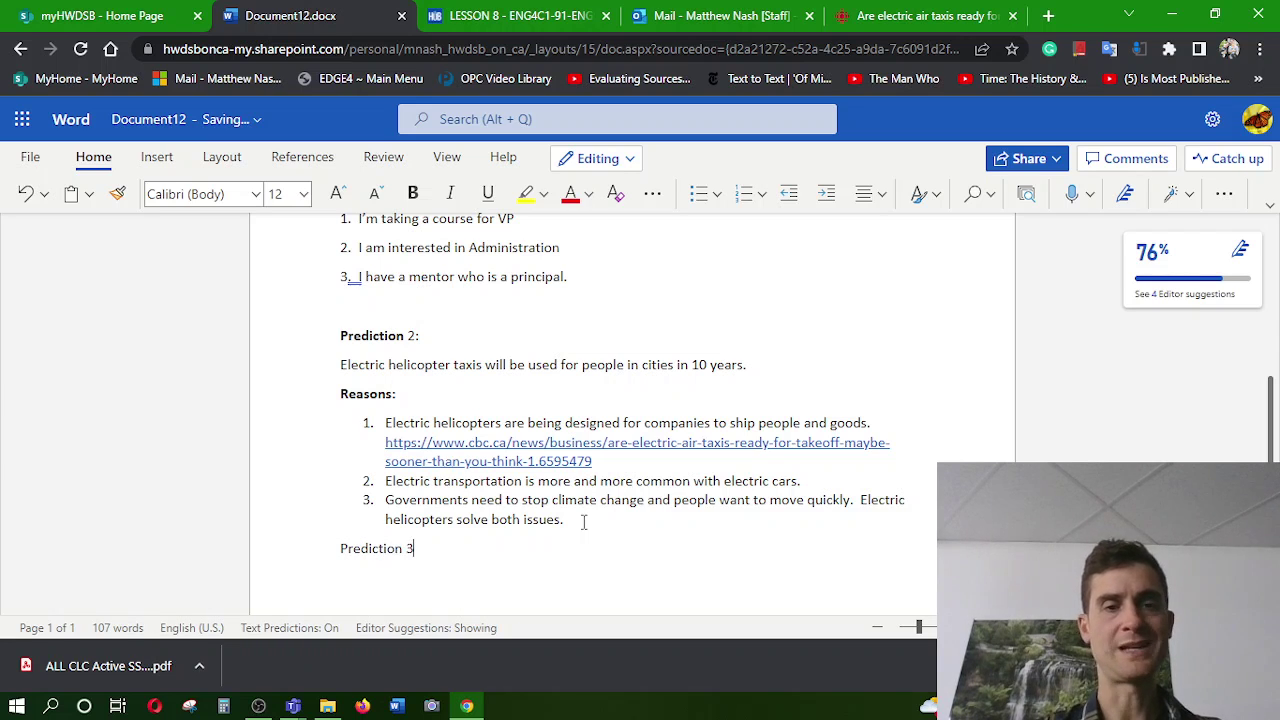
text(:)
key(shift+Home)
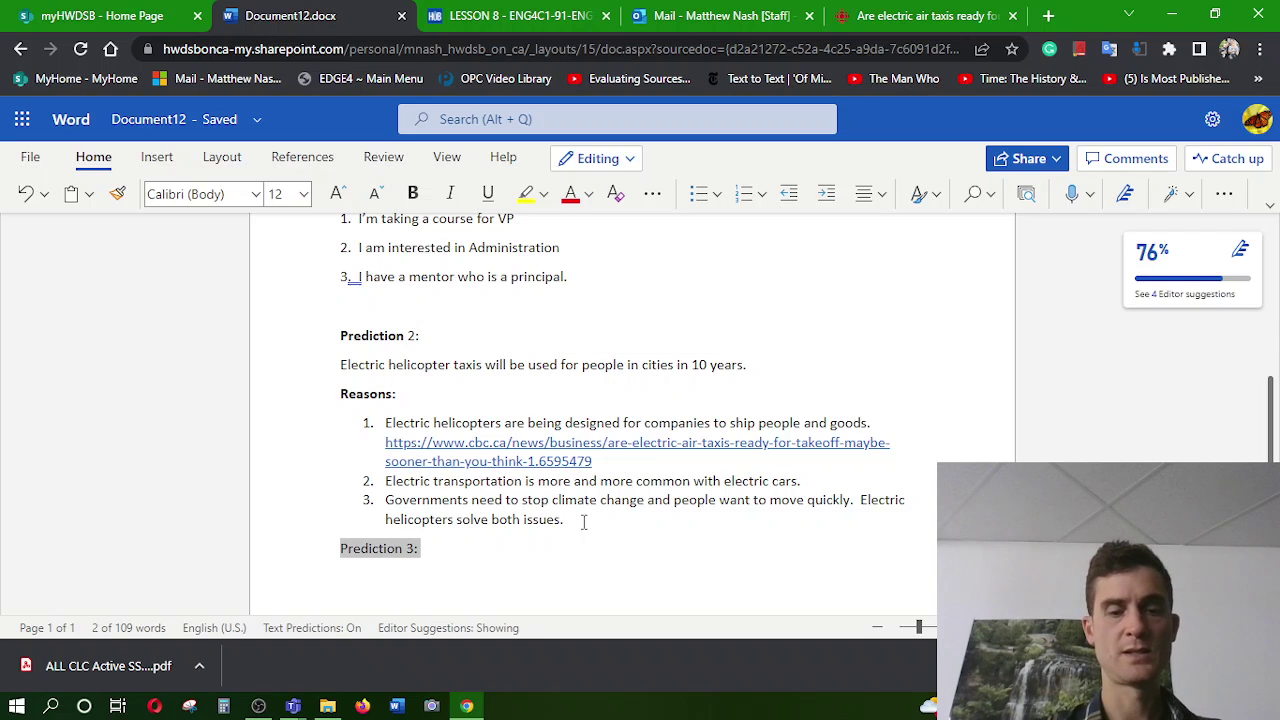
key(ctrl+b)
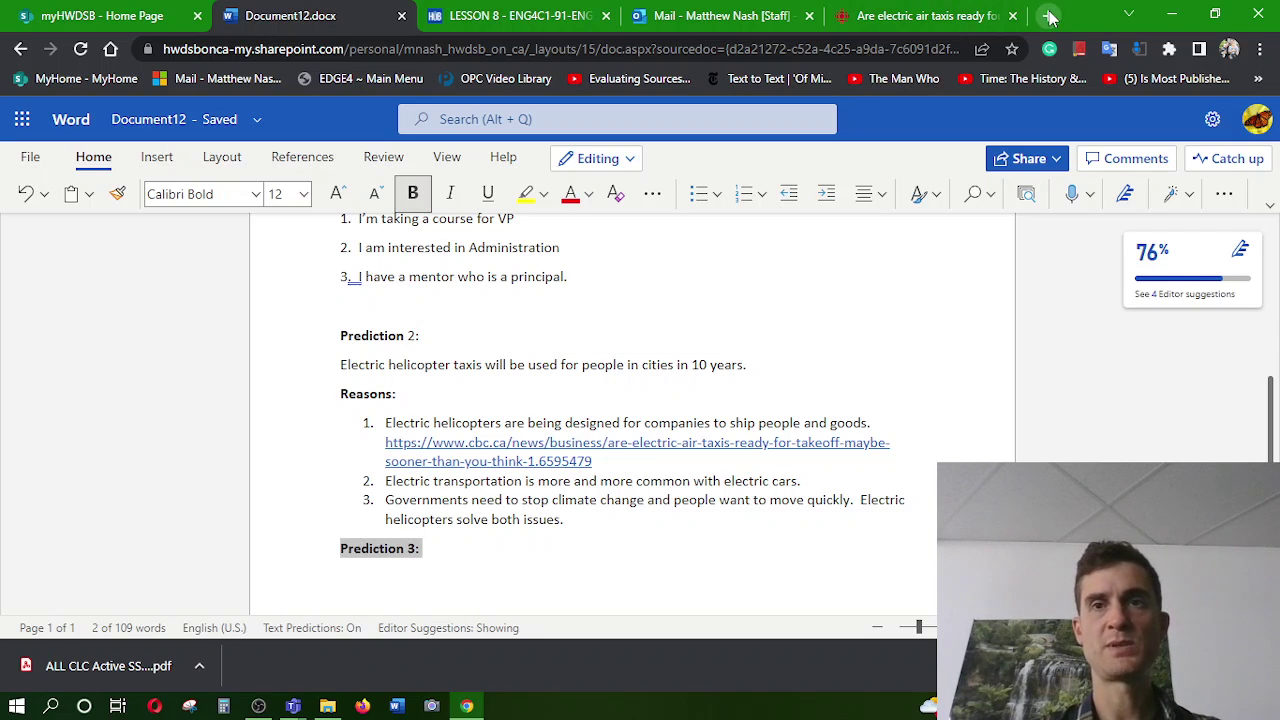
Search for 'bbc future' in a new tab and open the BBC Future home page
click(1050, 16)
text(bbc fut)
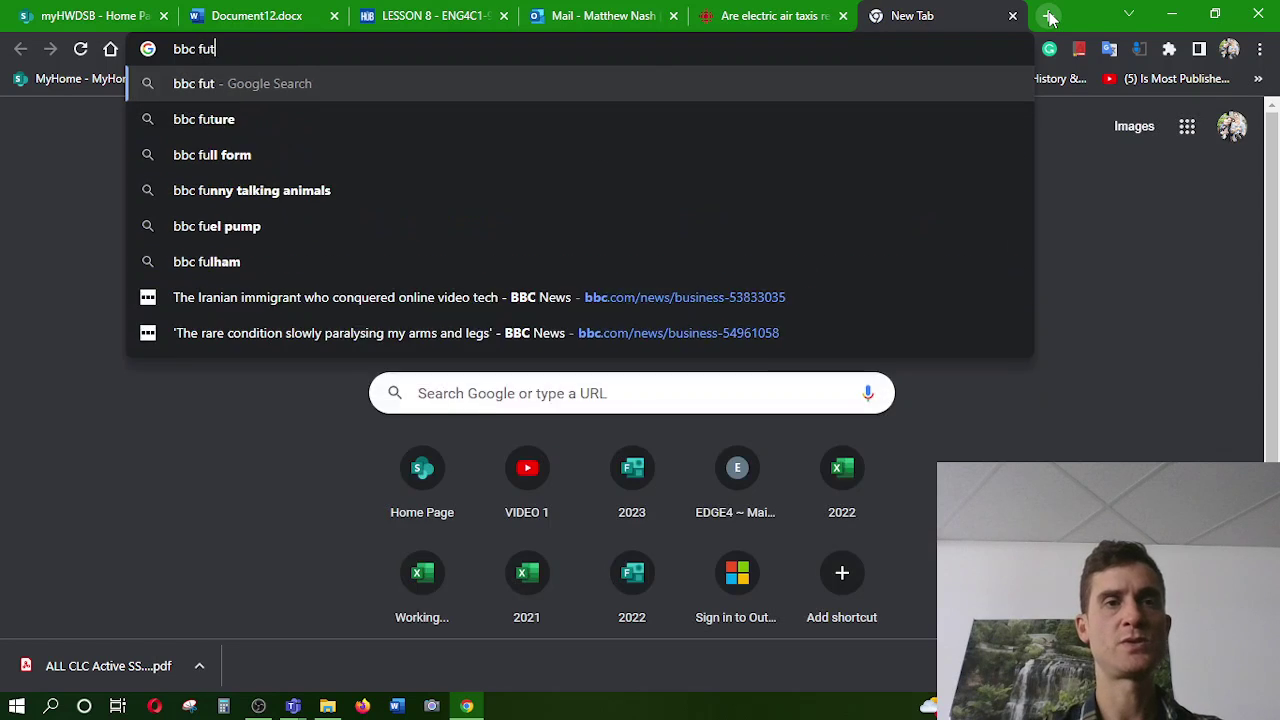
text(ure)
key(Return)
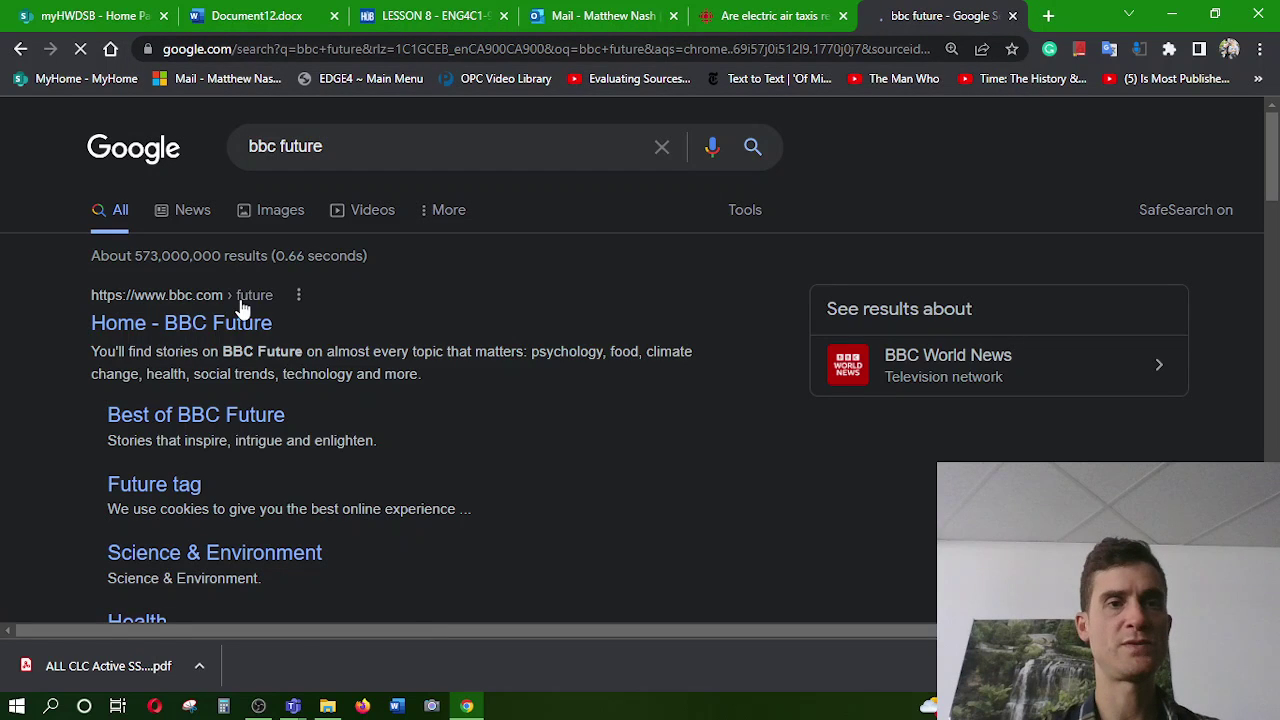
click(213, 322)
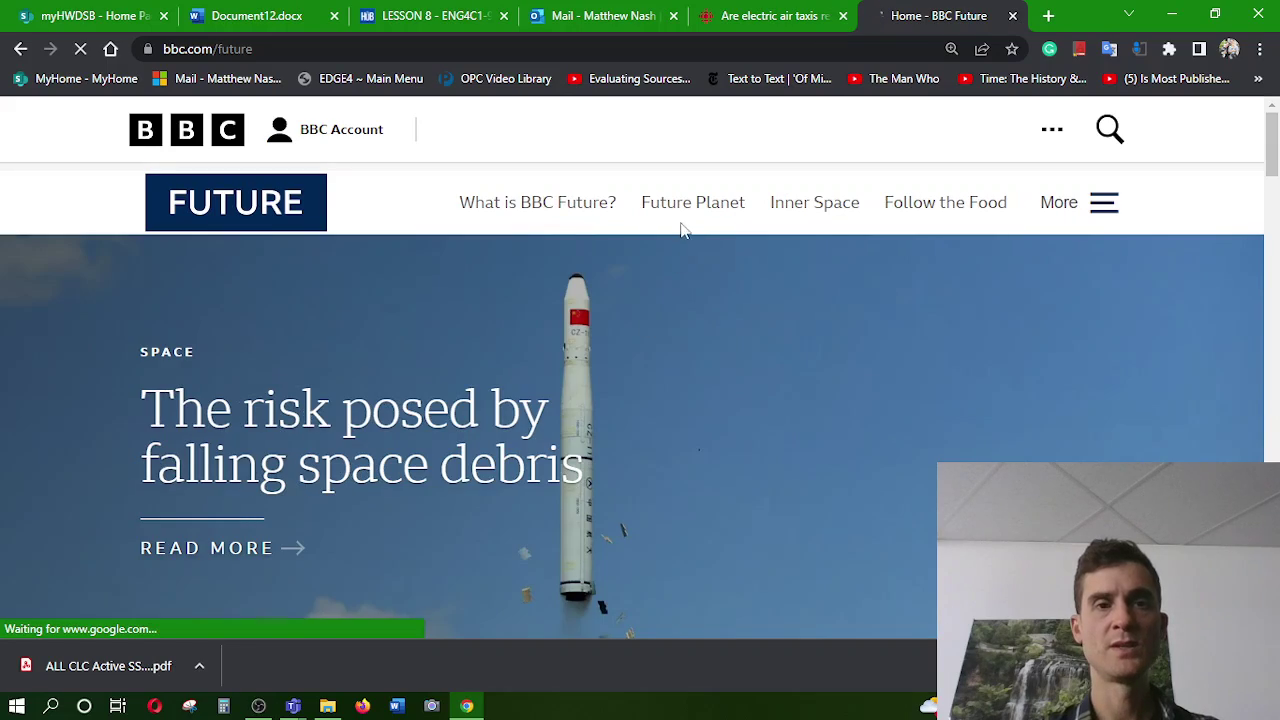
scroll(562, 308, down, 10)
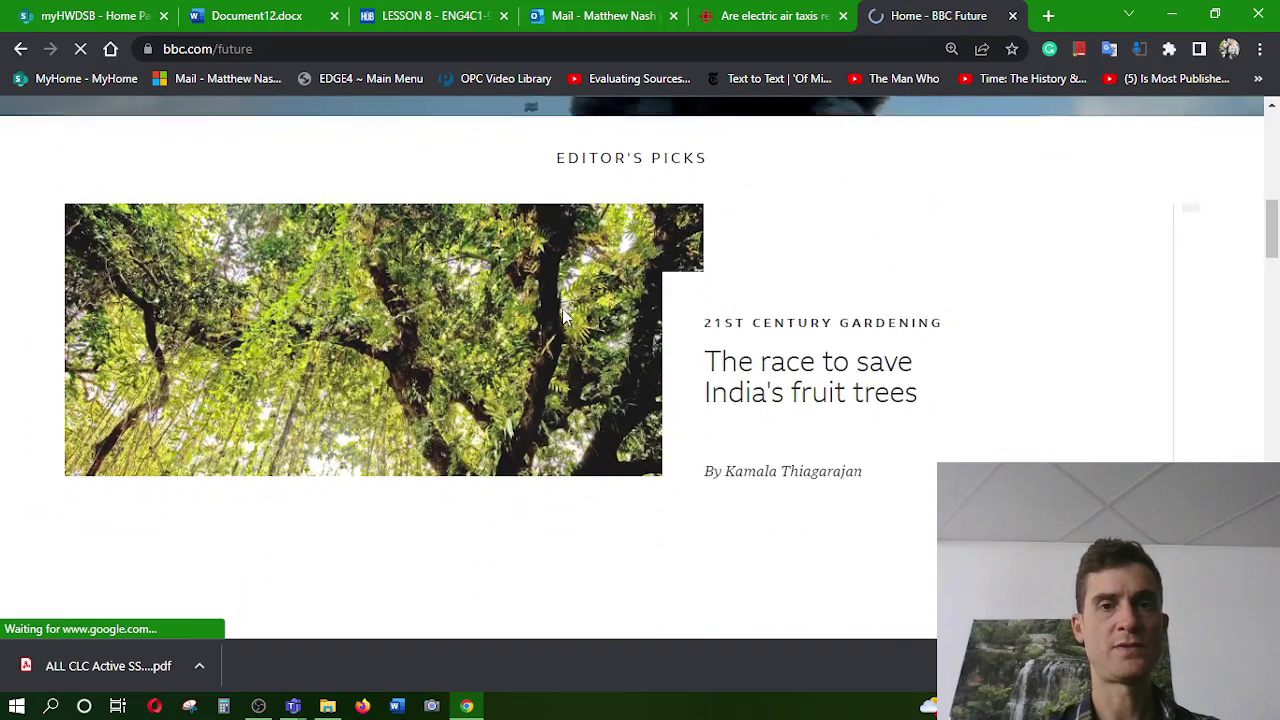
scroll(562, 316, down, 2)
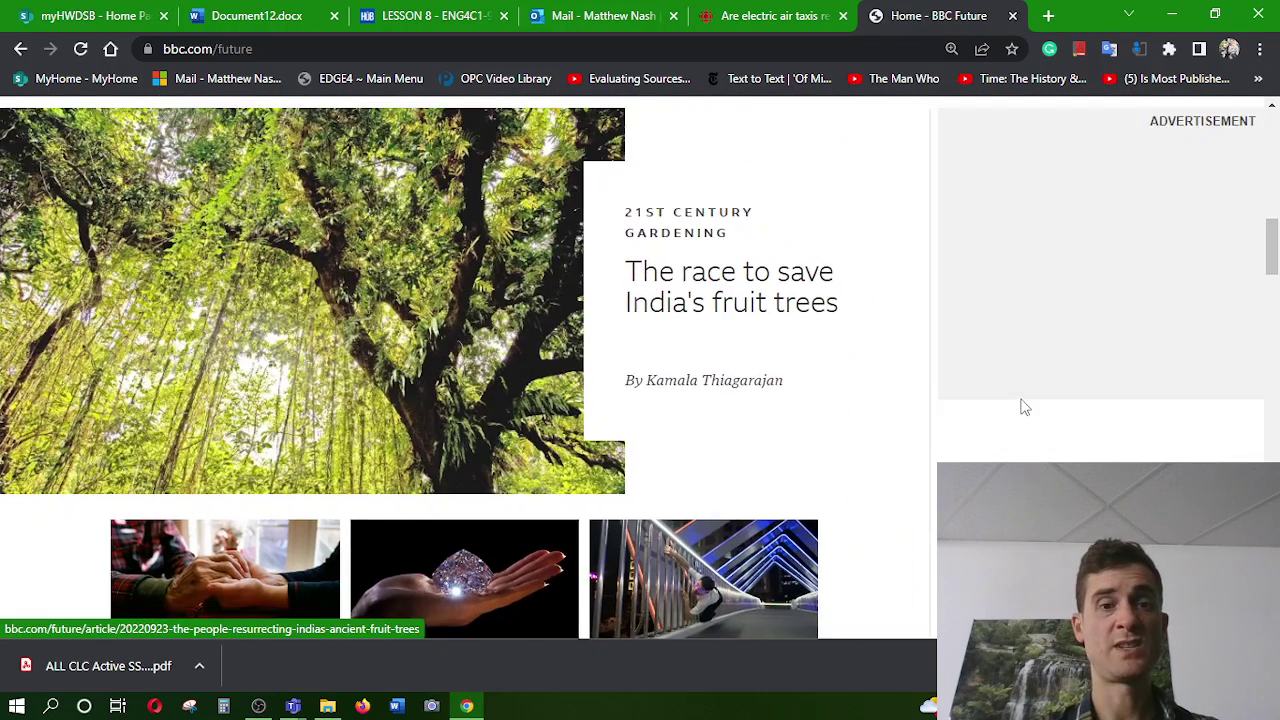
scroll(1024, 407, down, 5)
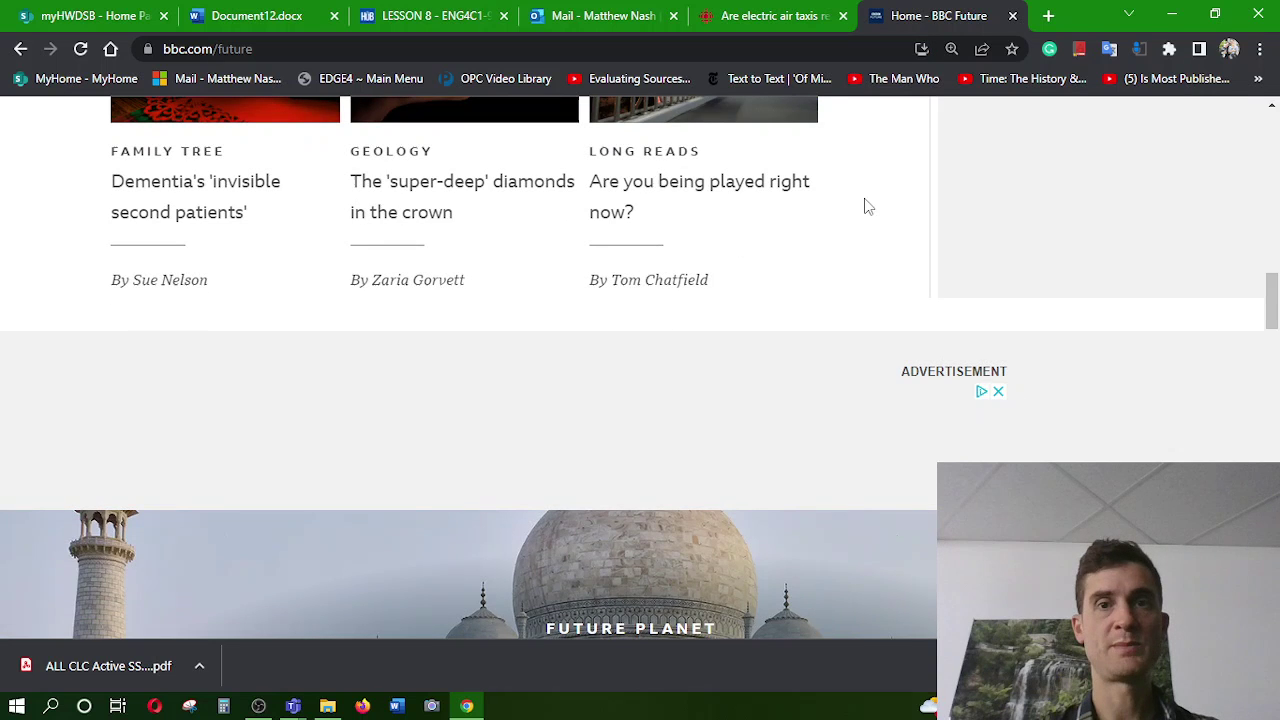
scroll(868, 206, up, 10)
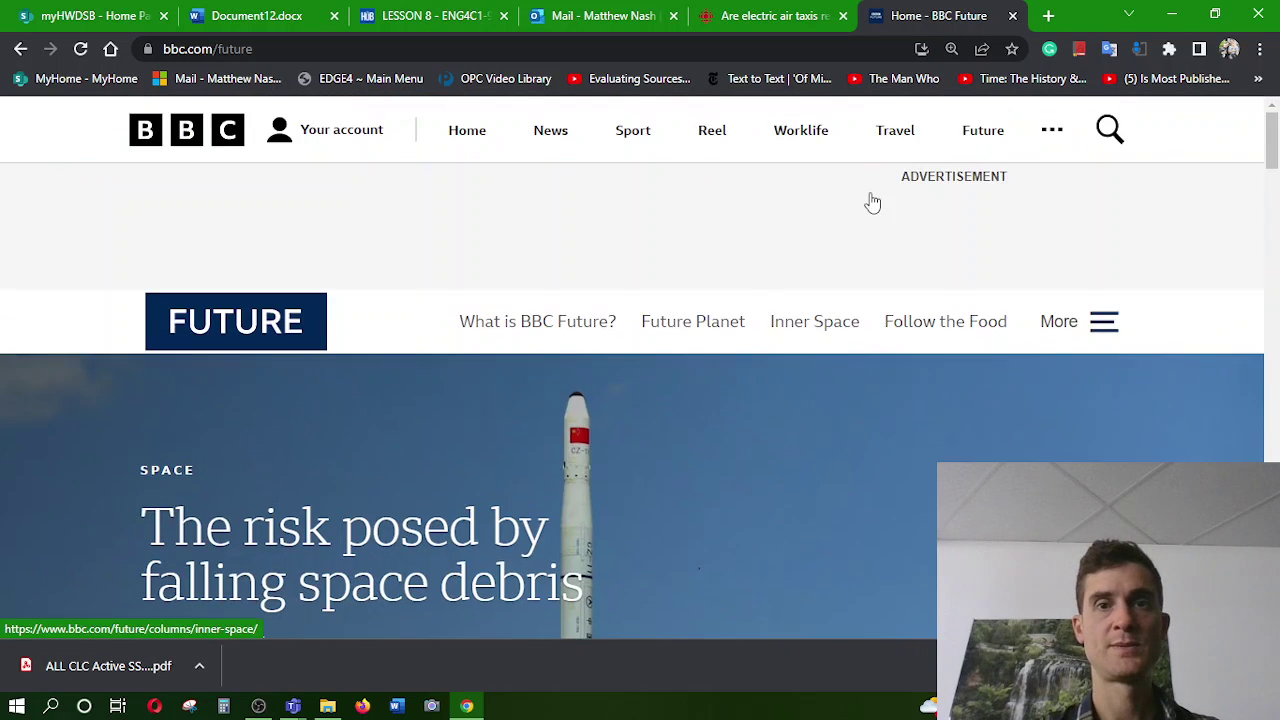
Open the Future Planet article 'Why you need a wellbeing wardrobe', then return to the Lesson 8 page
click(735, 325)
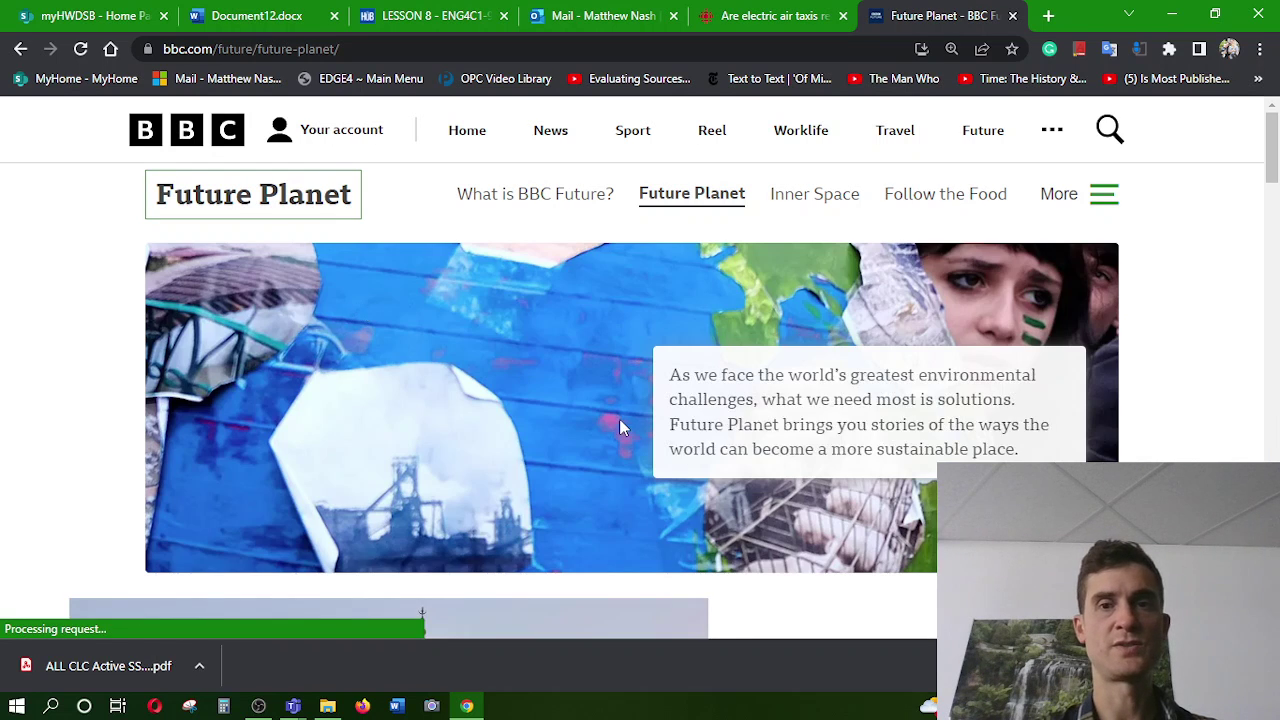
scroll(728, 430, down, 1)
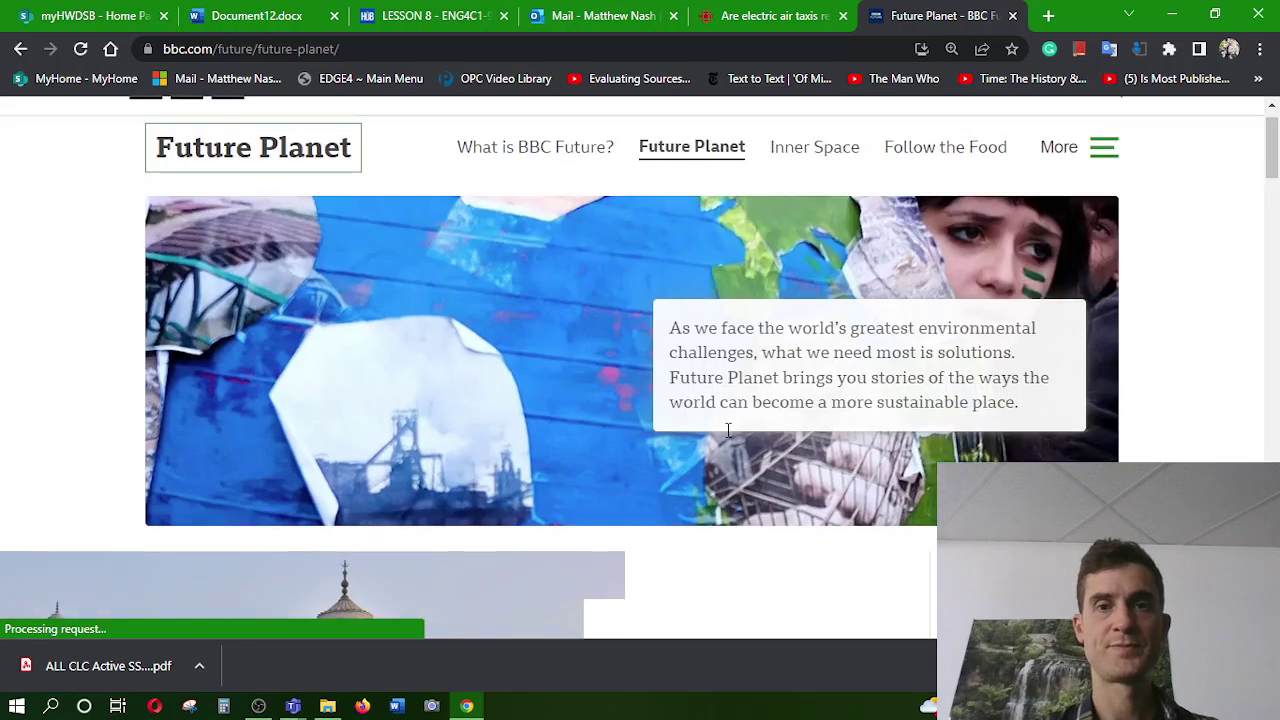
scroll(728, 430, down, 7)
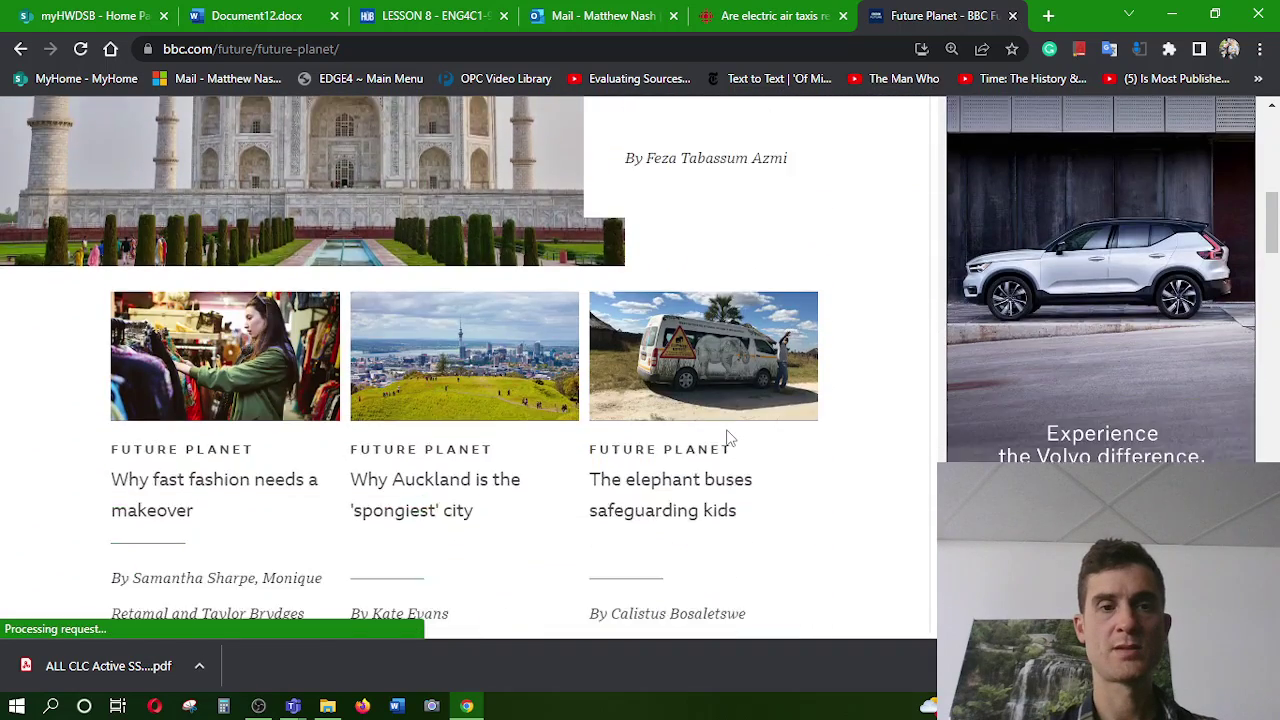
scroll(728, 437, down, 2)
scroll(728, 437, up, 1)
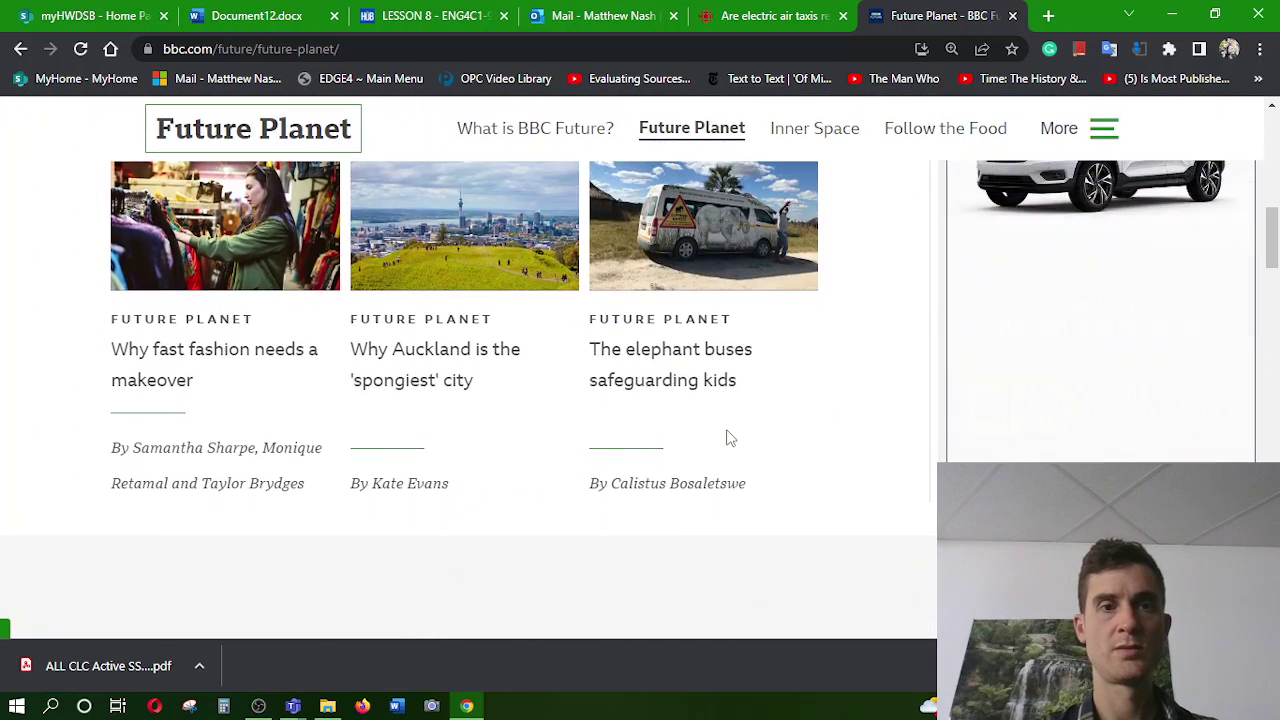
scroll(728, 435, up, 1)
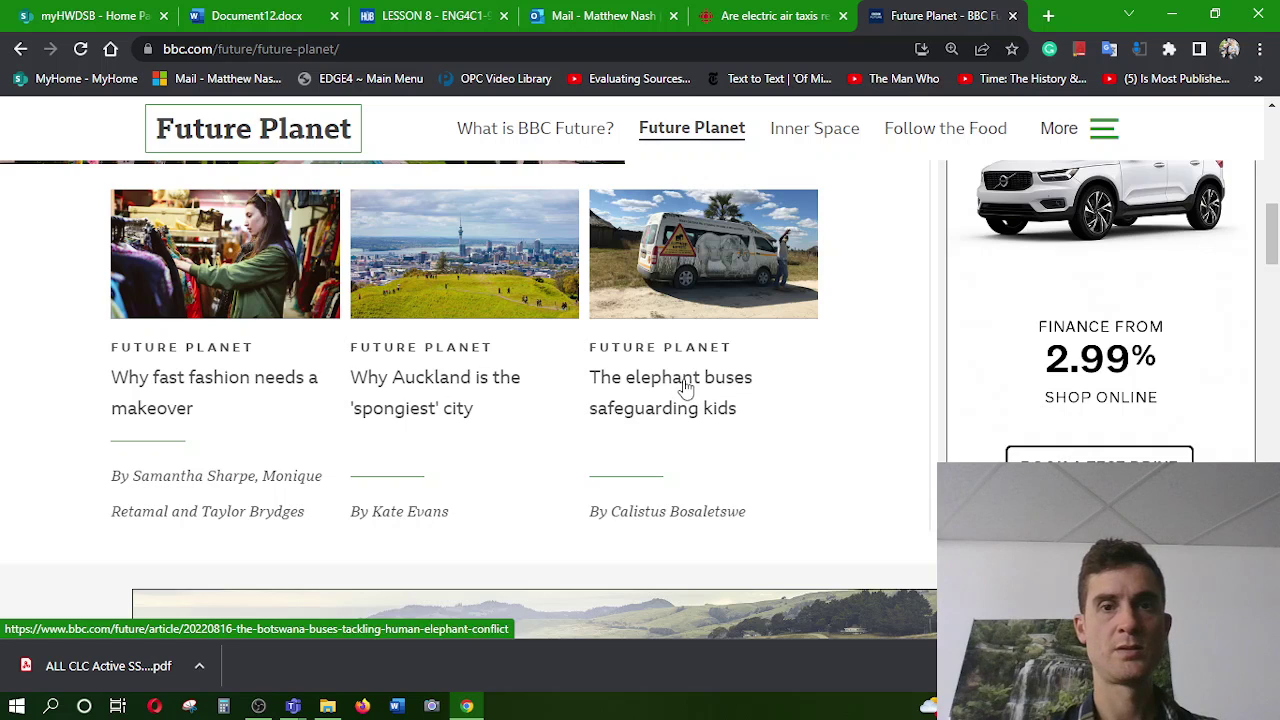
click(296, 383)
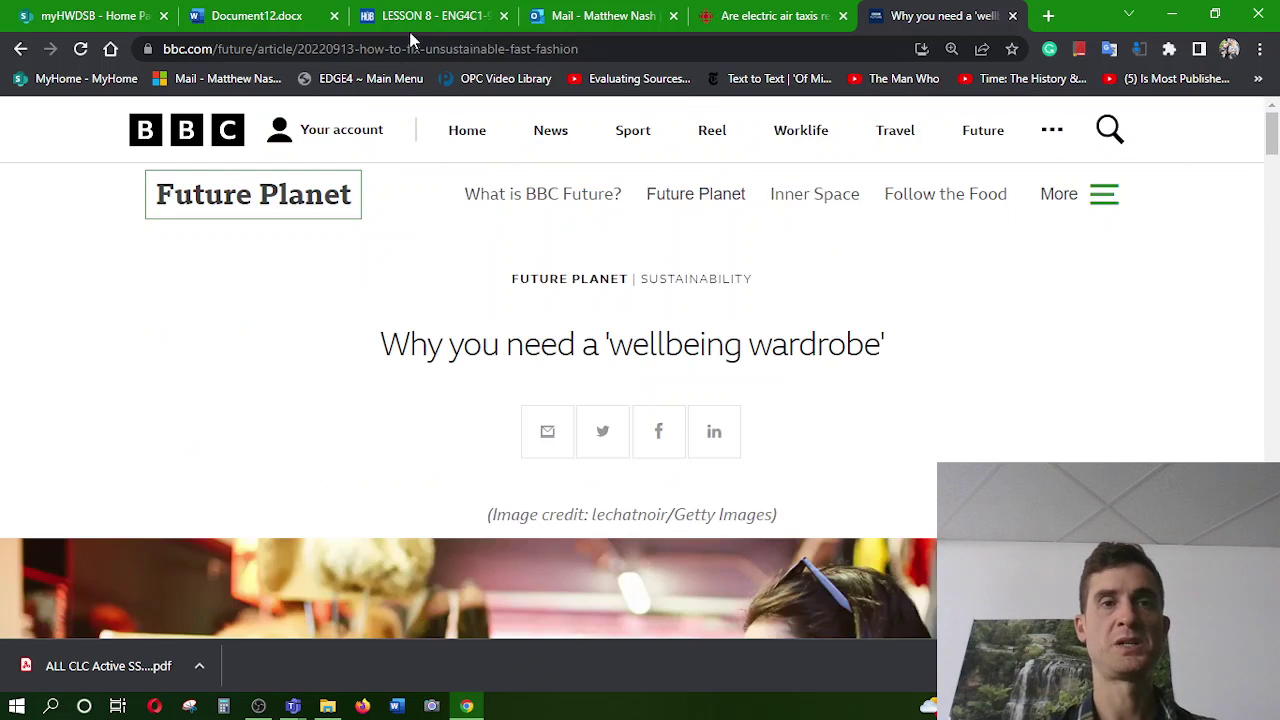
scroll(307, 422, down, 4)
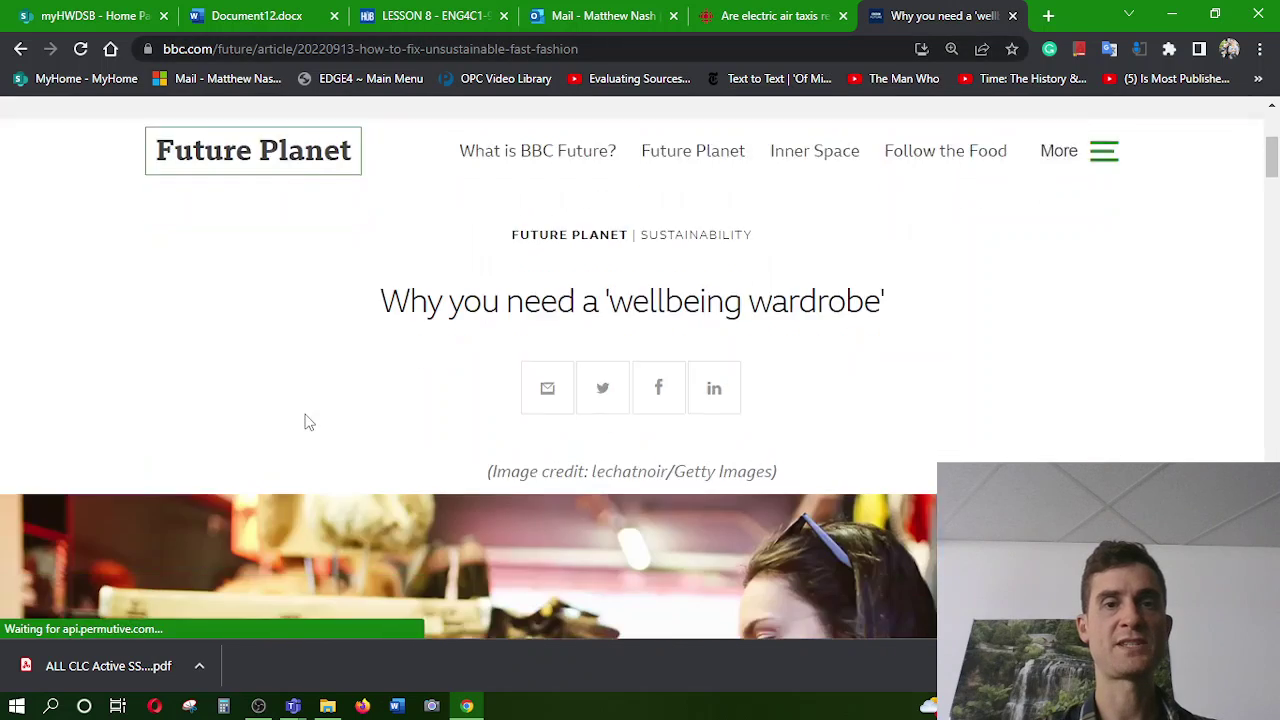
scroll(307, 422, down, 7)
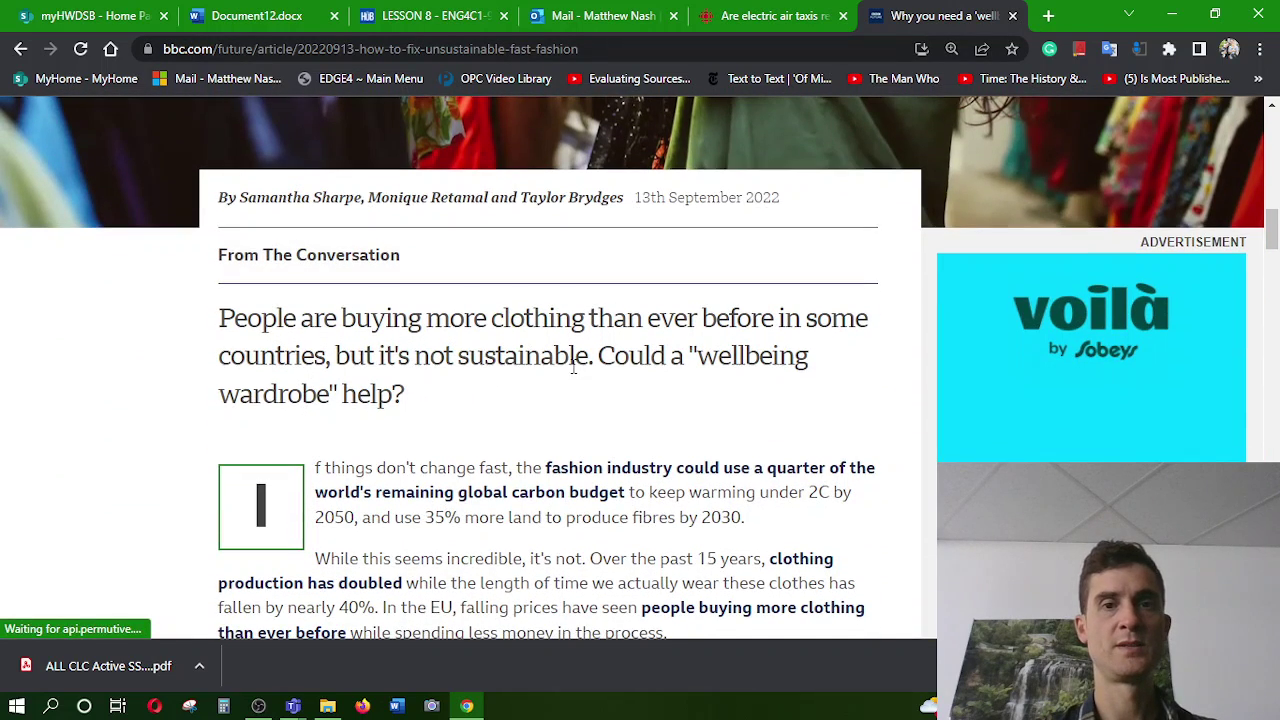
click(597, 10)
click(440, 12)
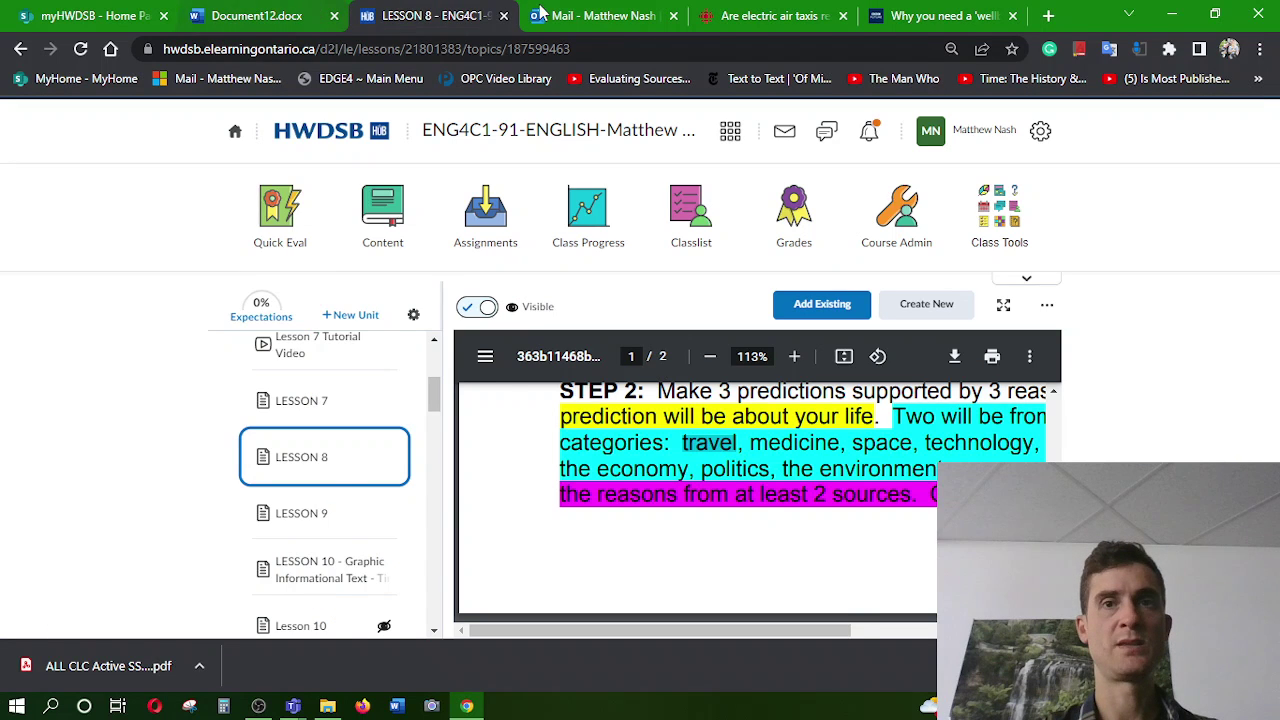
Select the wellbeing wardrobe article's web address and return to the Word document
click(938, 12)
click(432, 52)
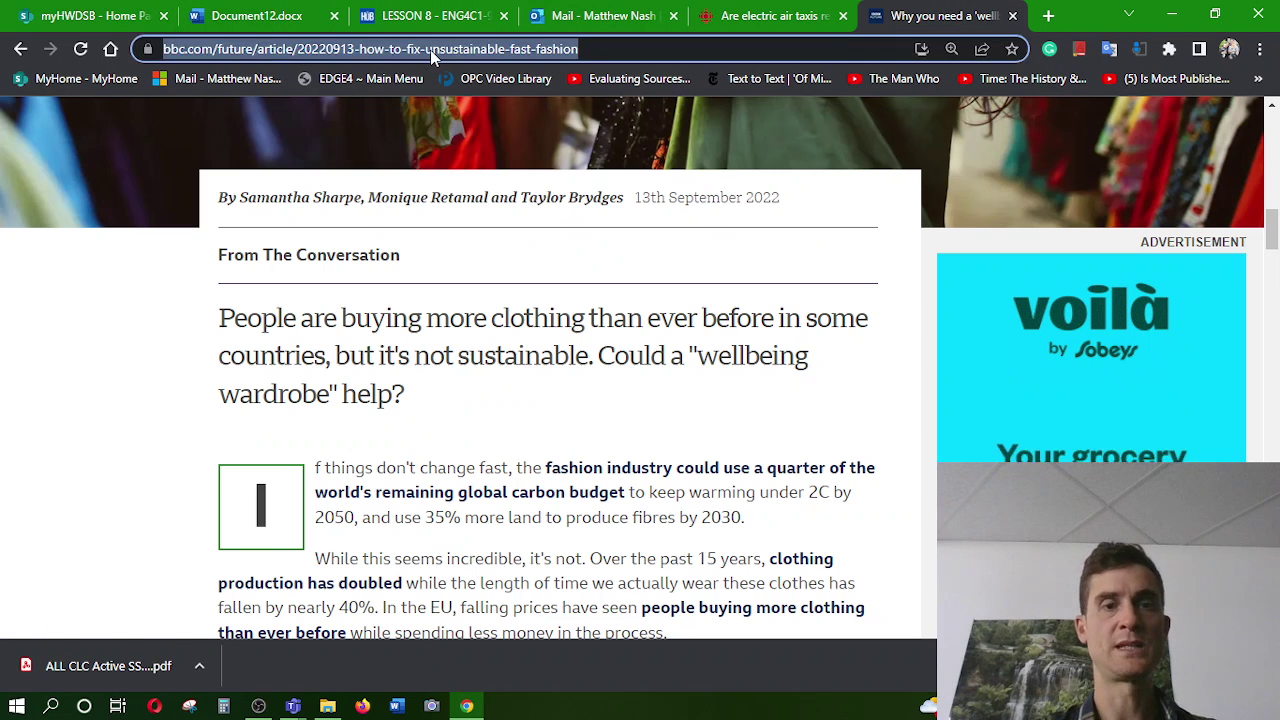
click(300, 12)
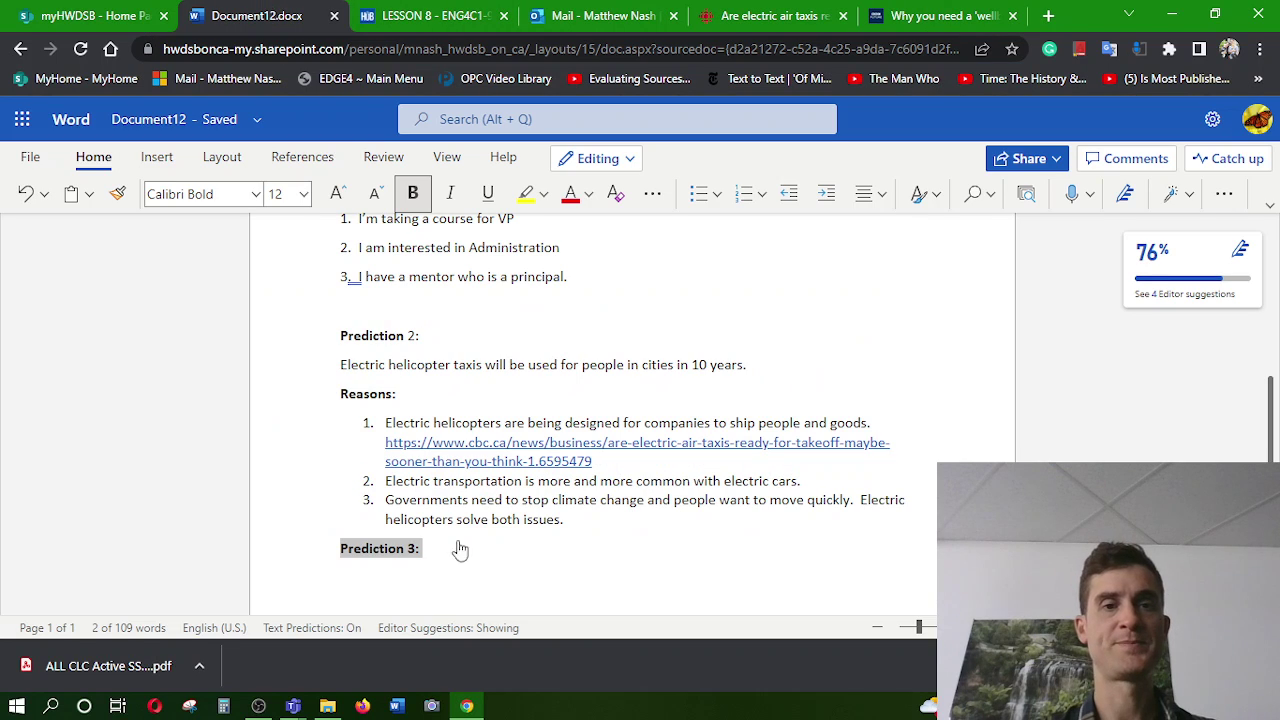
Under Prediction 3, type that companies will sell recycled, sustainable clothing within a decade due to wardrobe pollution
click(410, 576)
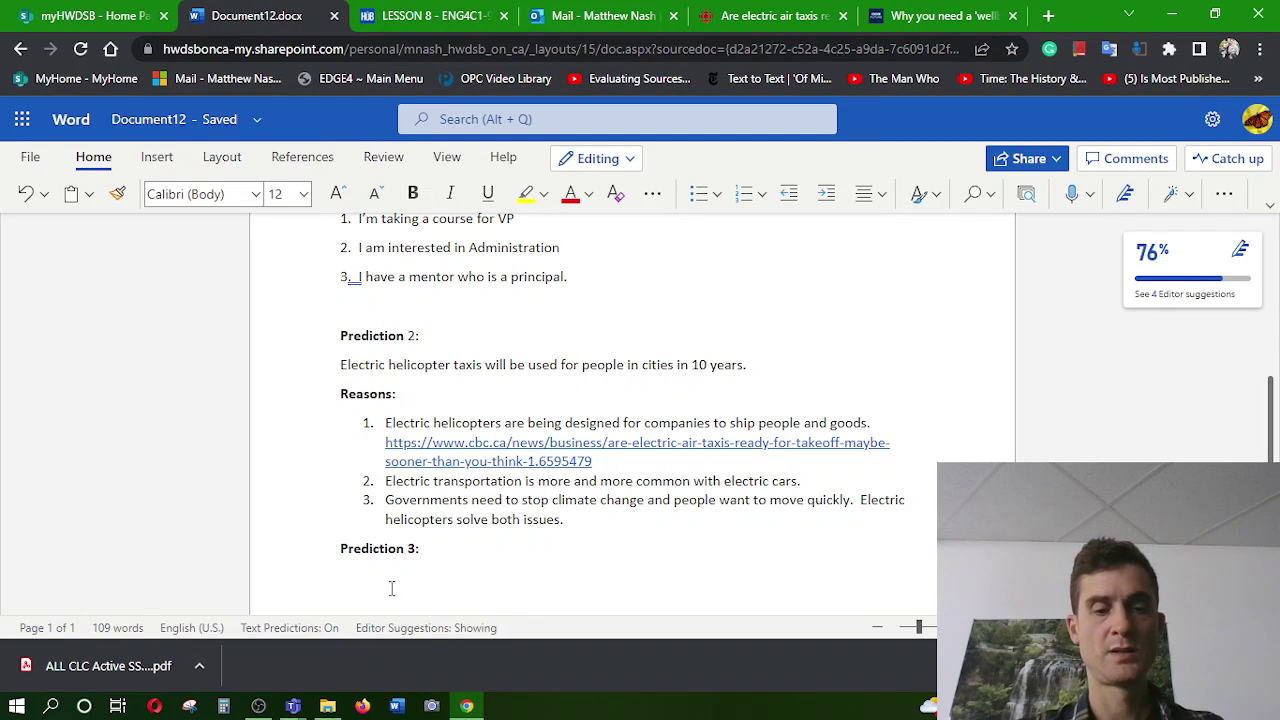
text(Comp)
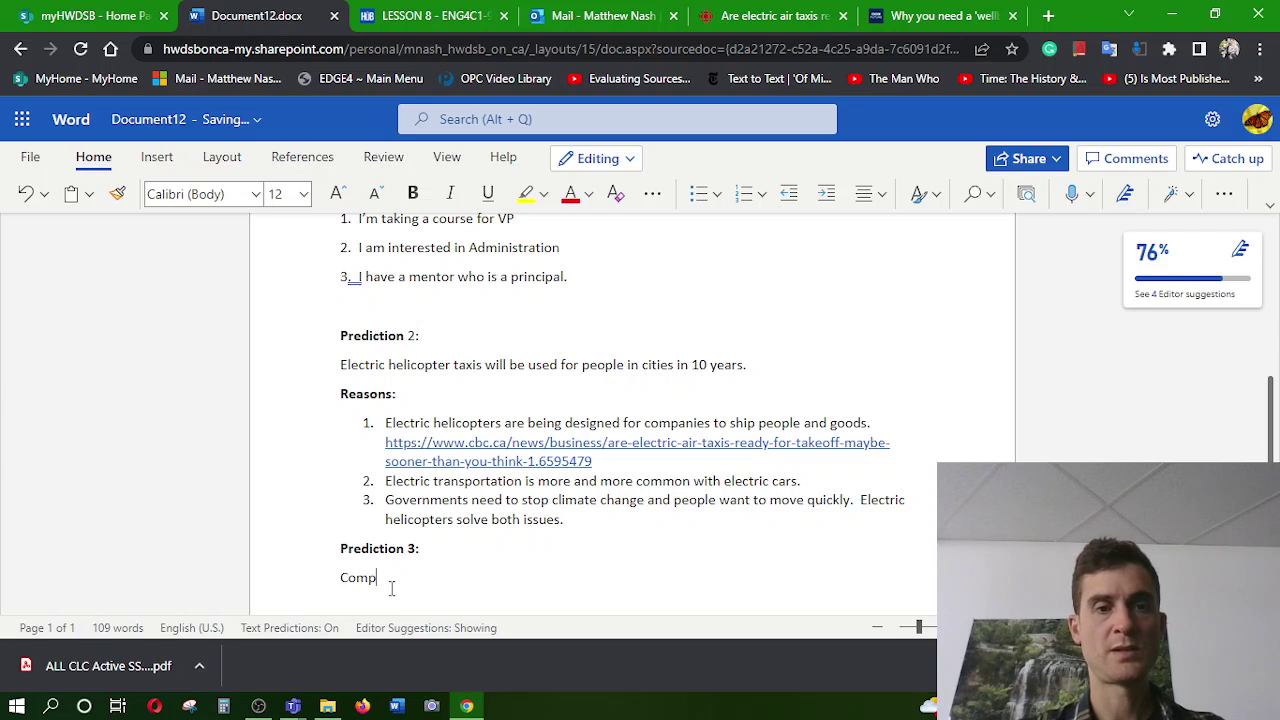
text(anies will sell recy)
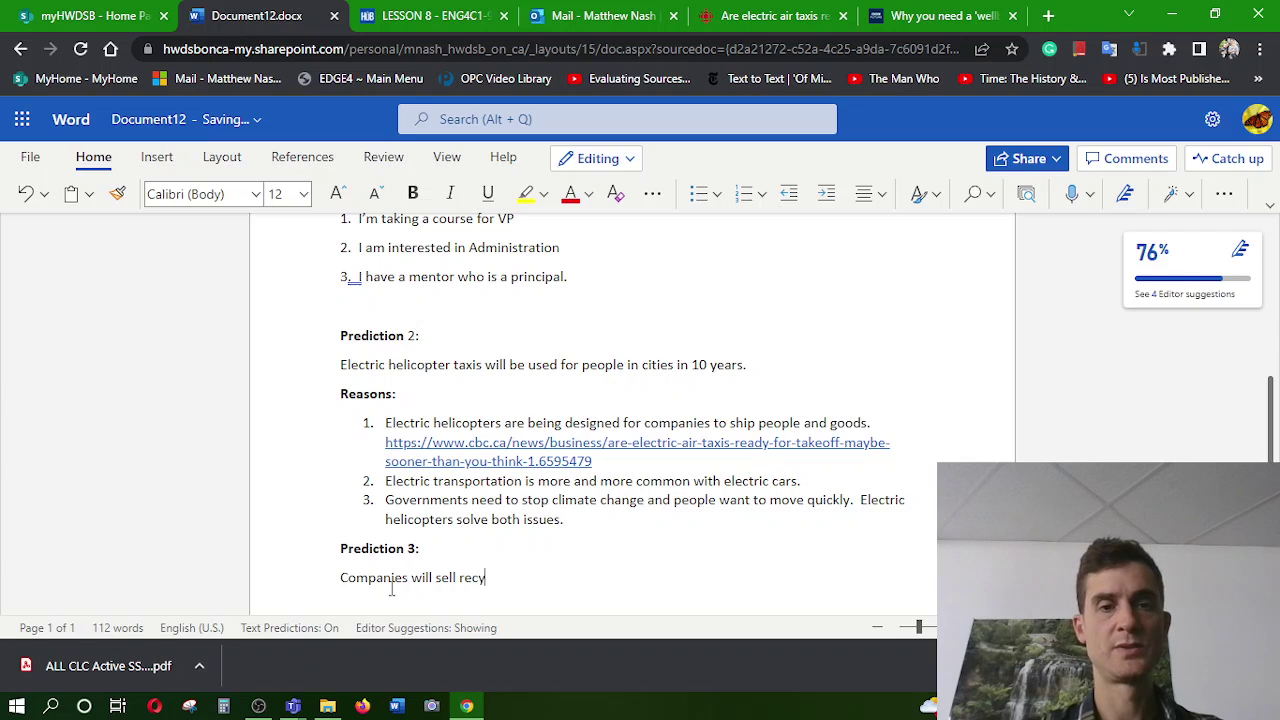
text(cled clothing )
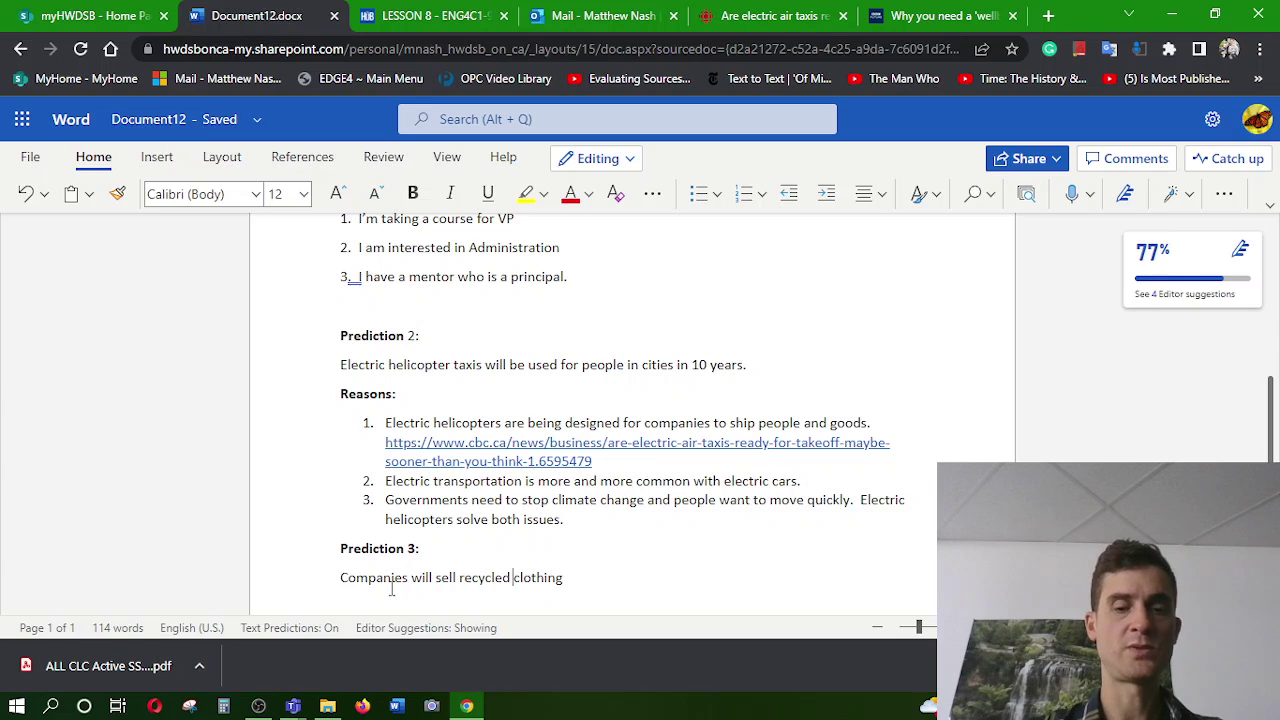
text(and sustain)
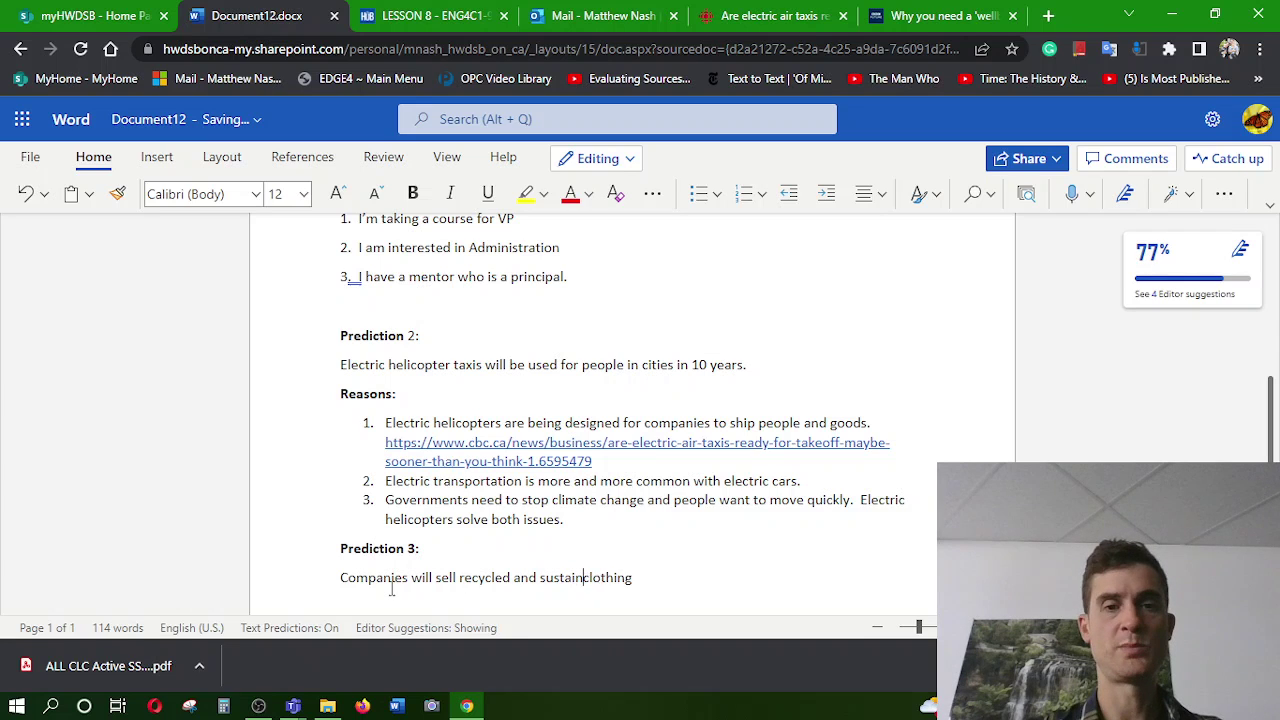
text(able )
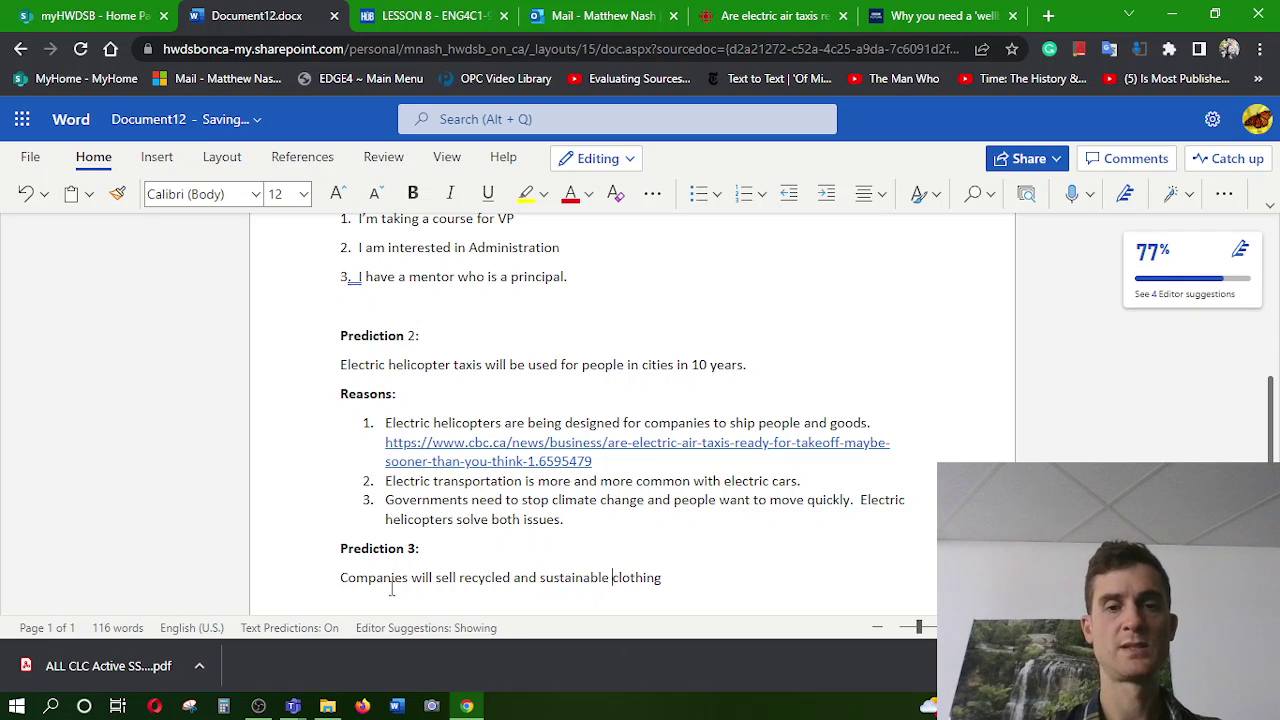
text(in a)
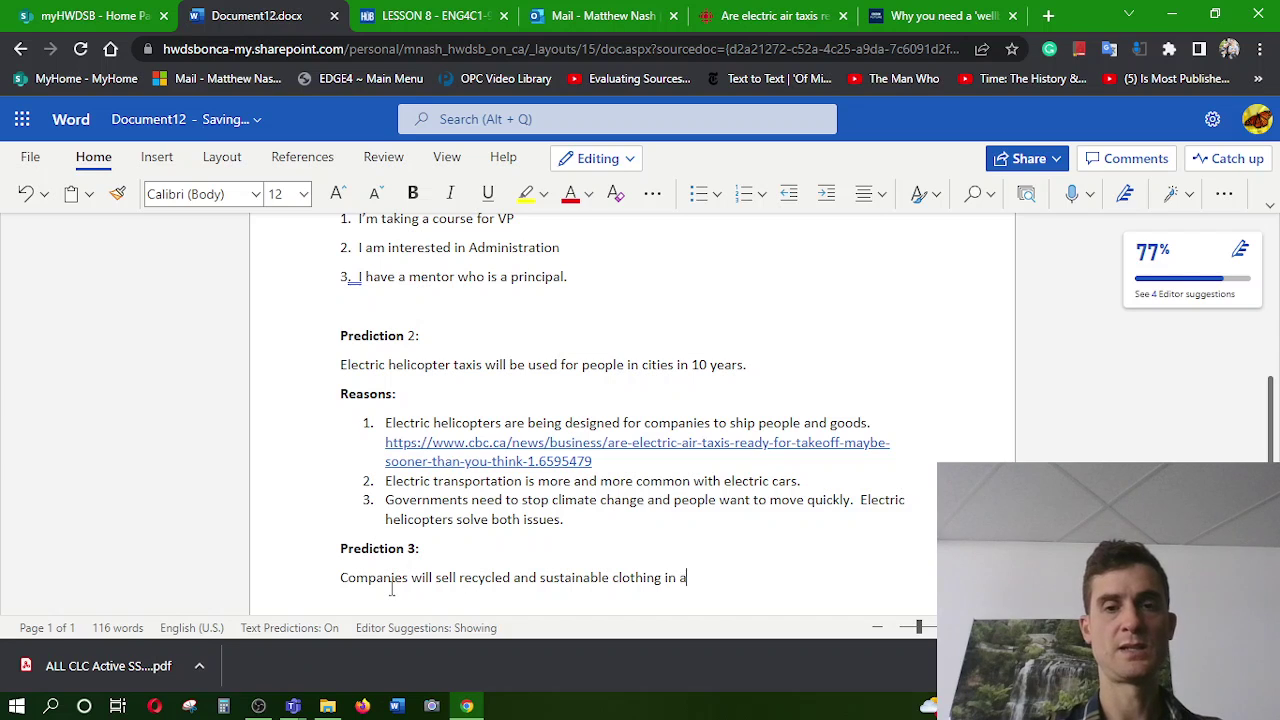
key(BackSpace)
text(the n)
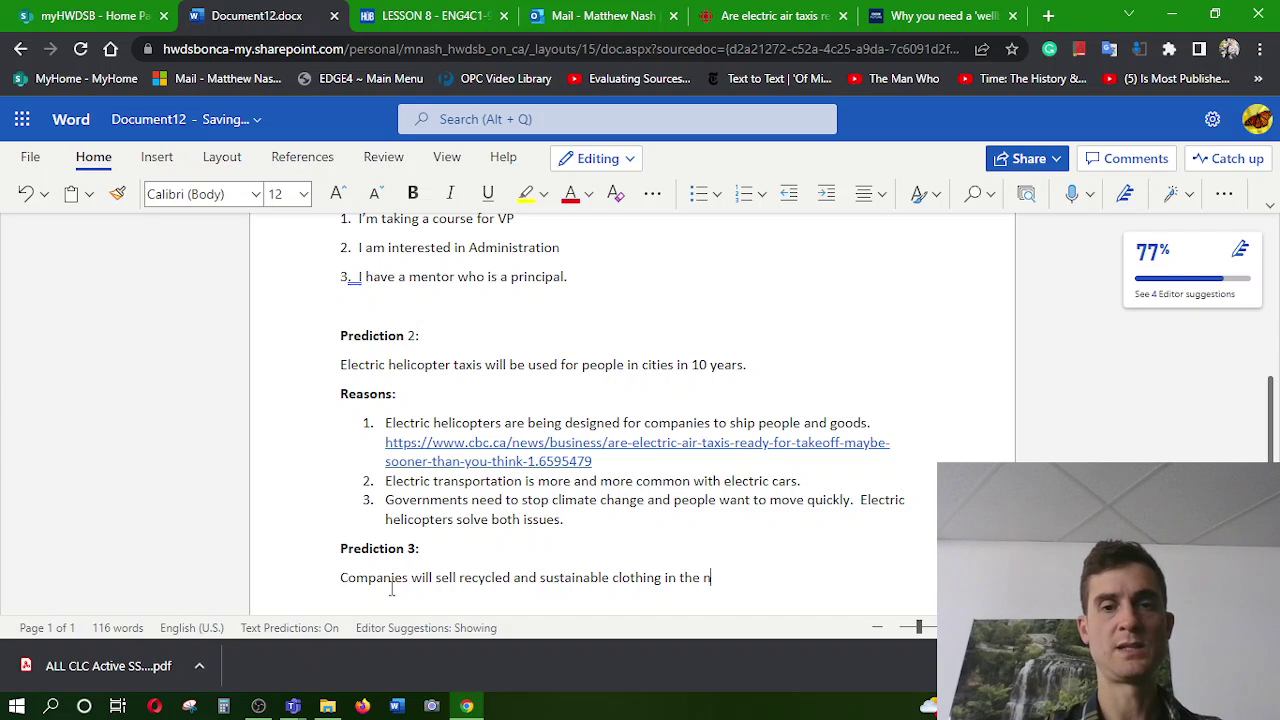
text(ext decade)
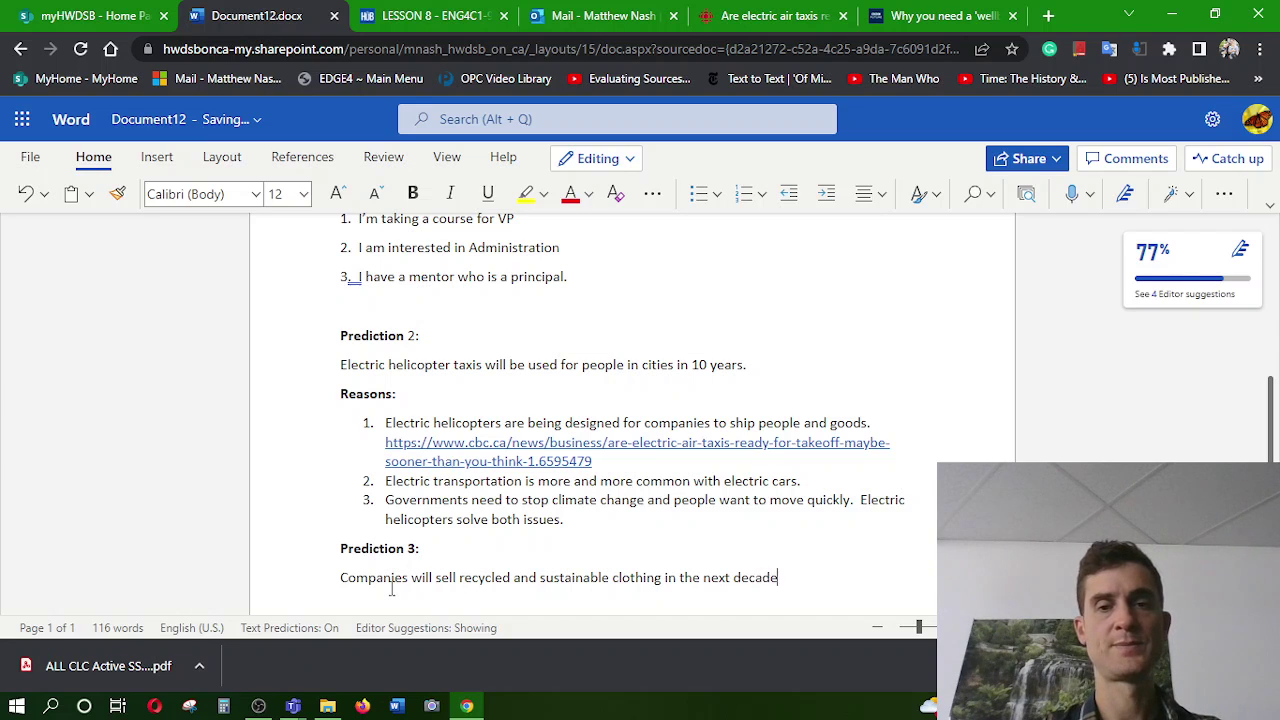
text( due to)
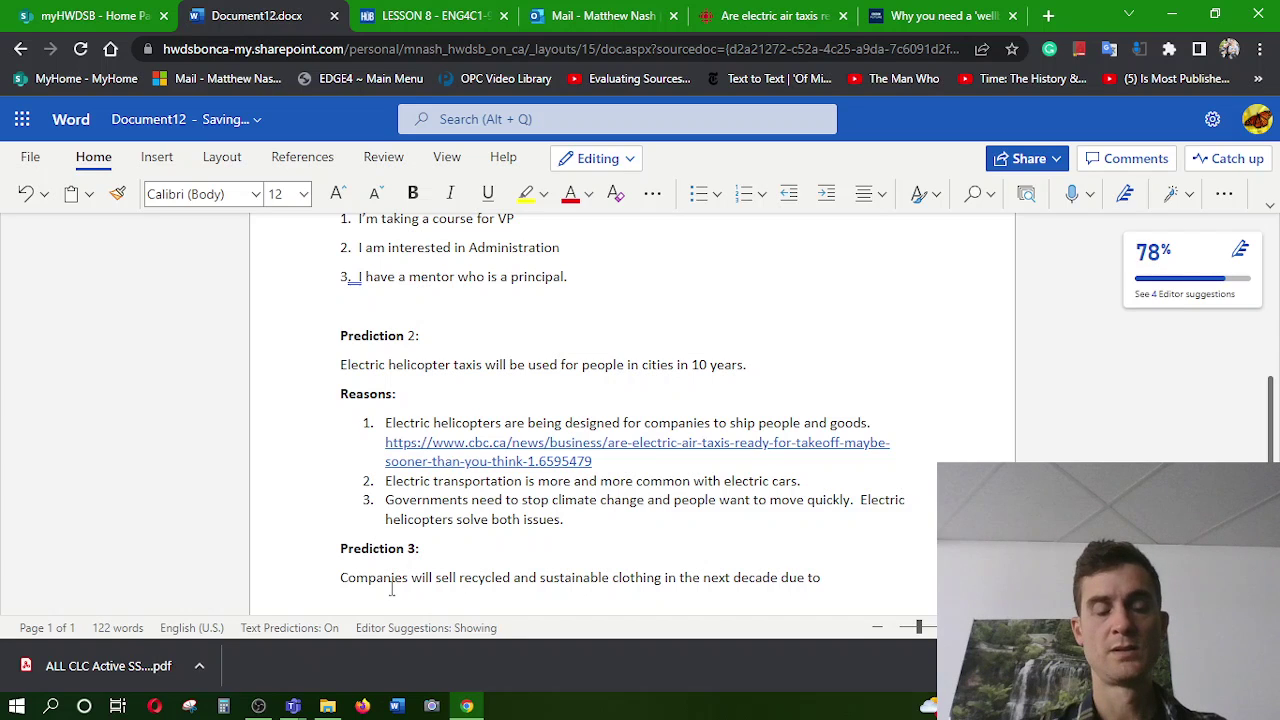
text( wa)
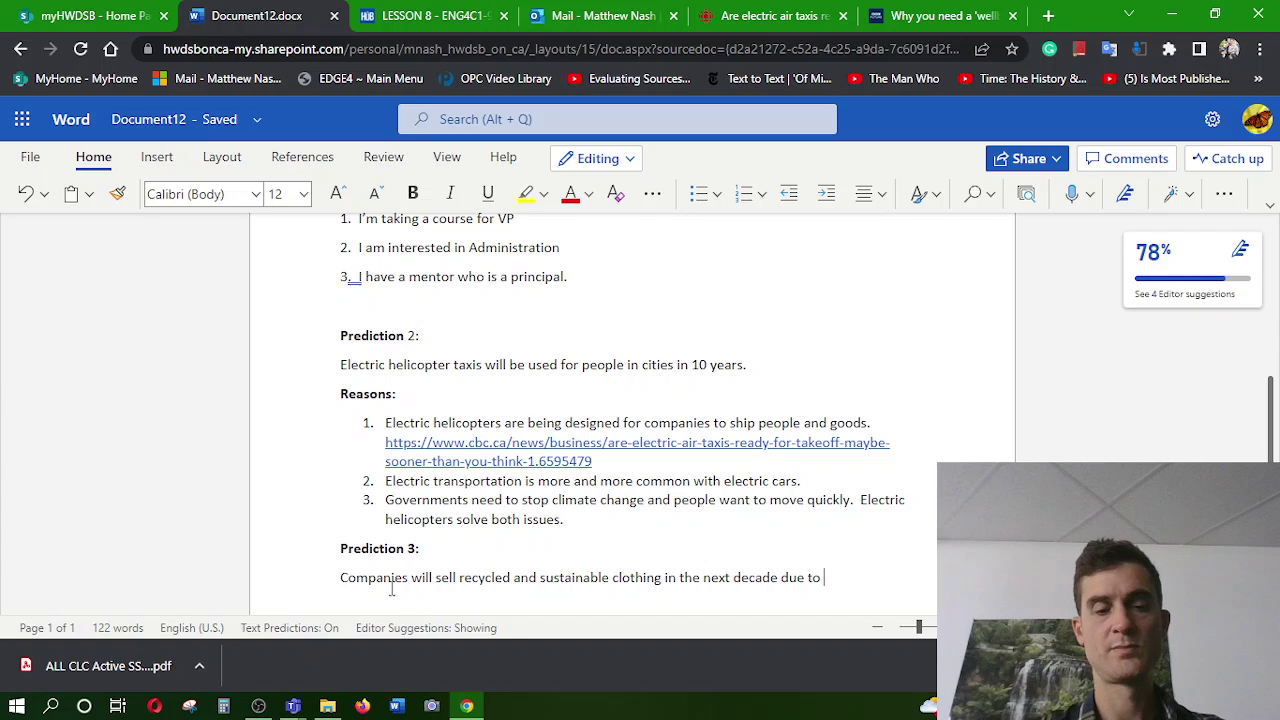
key(BackSpace)
key(BackSpace)
key(BackSpace)
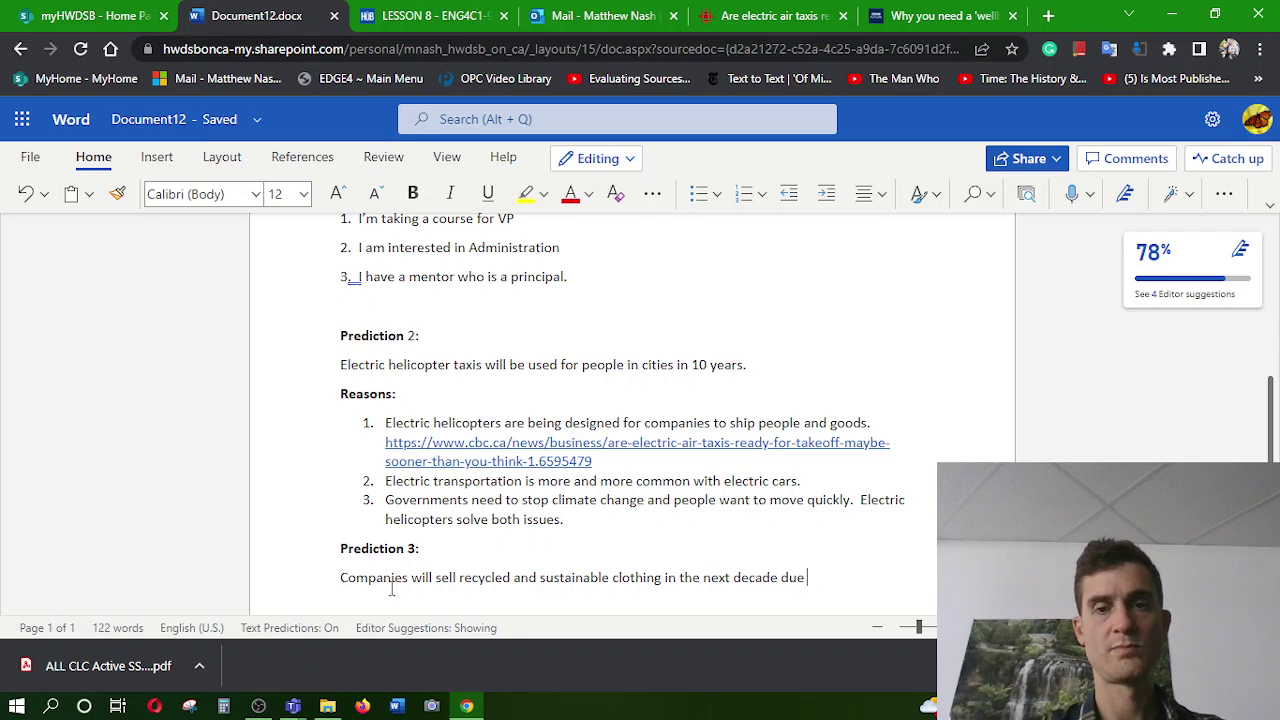
text(to )
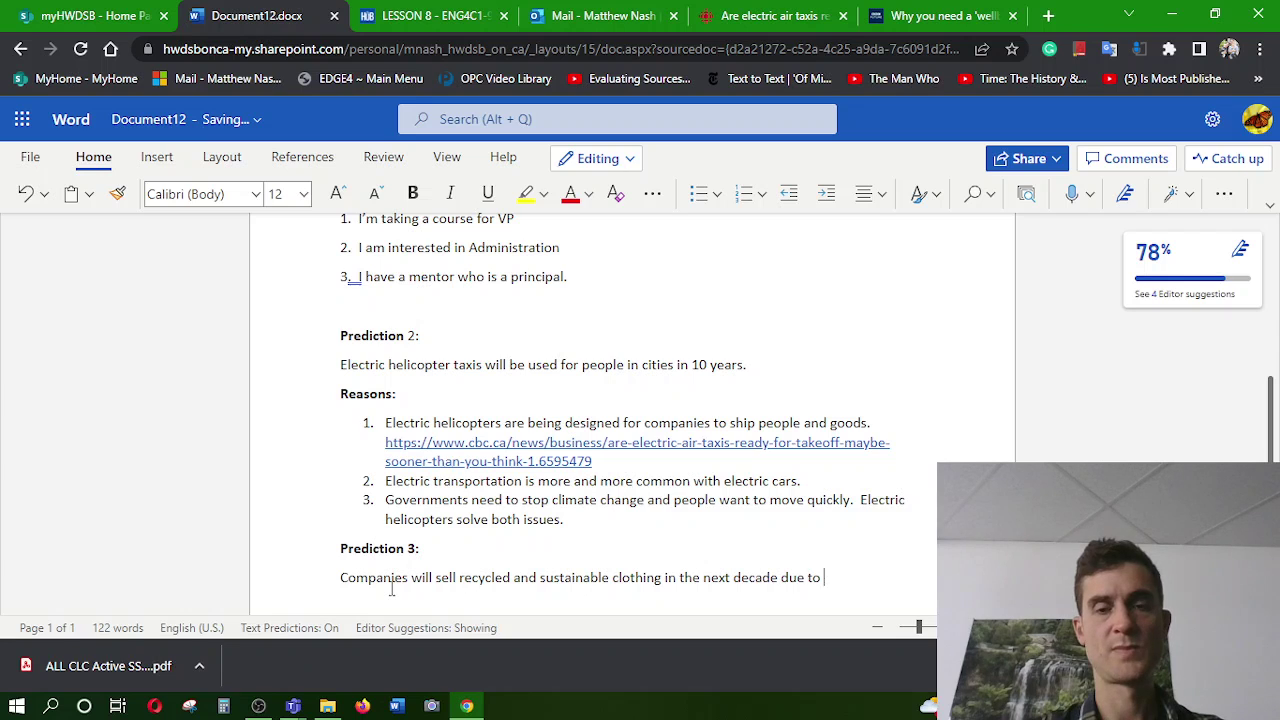
text(pressure )
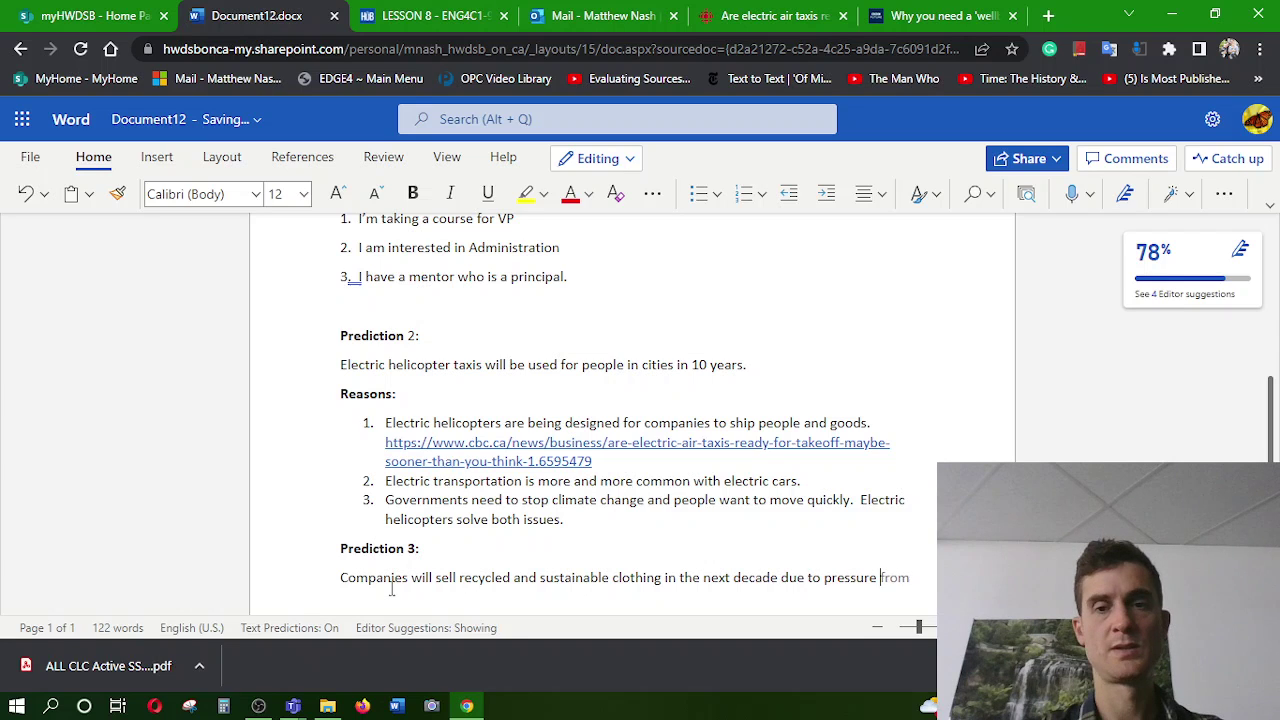
text(to solve)
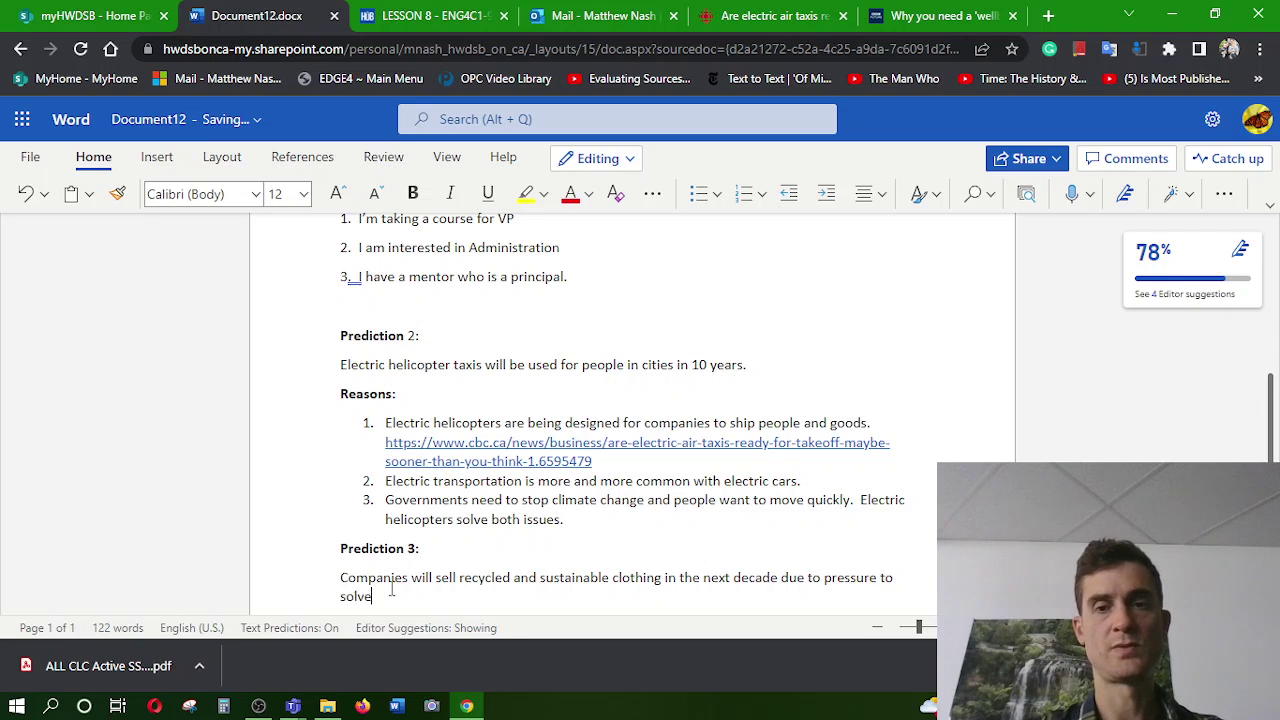
text( the)
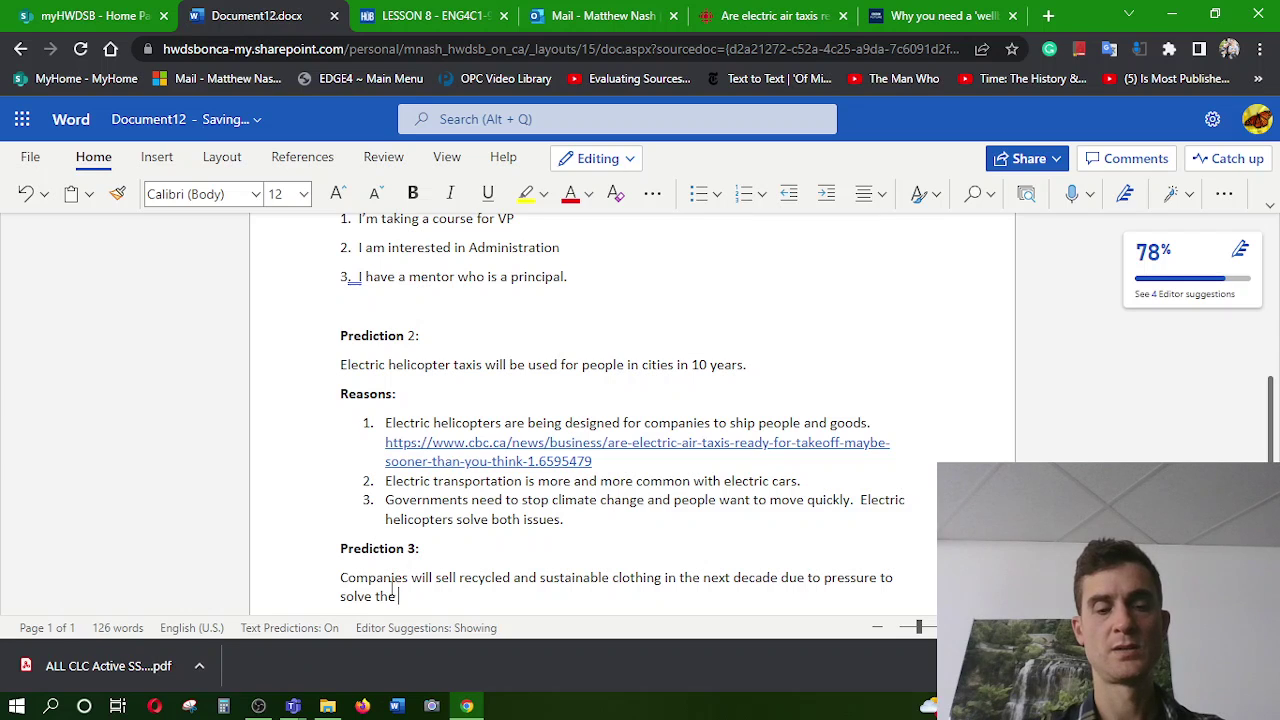
text( ward)
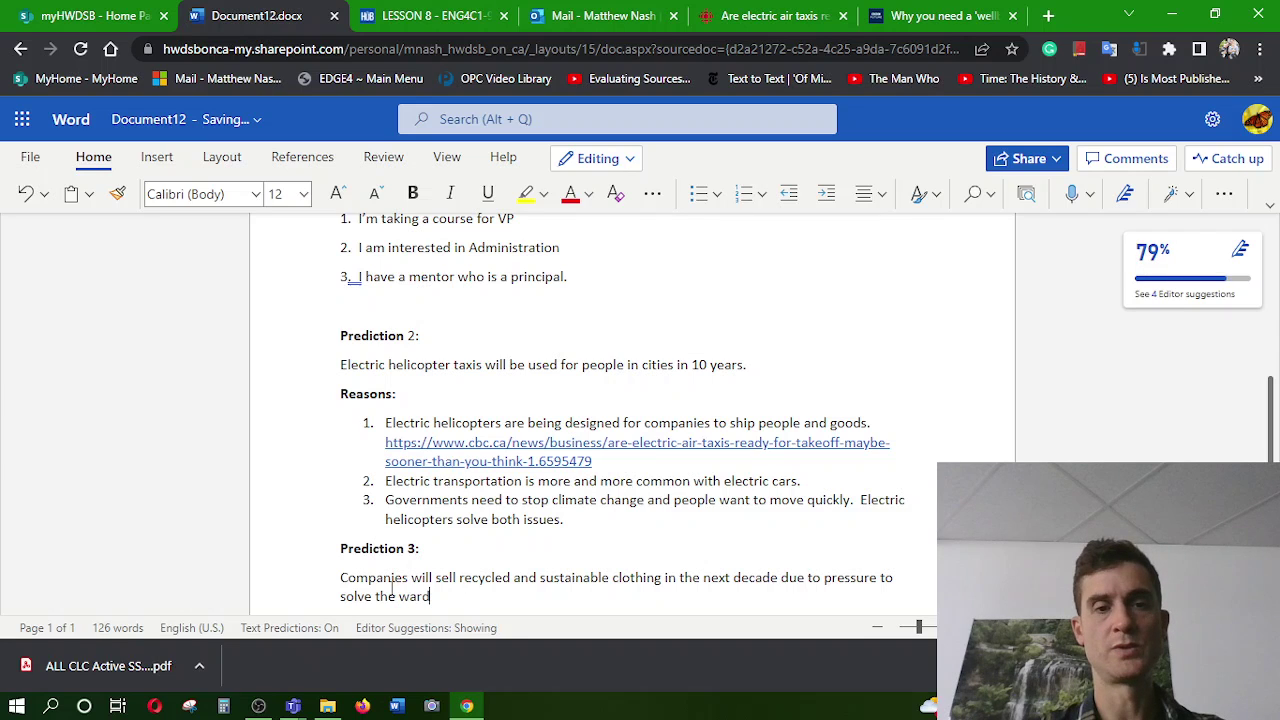
text(robe p)
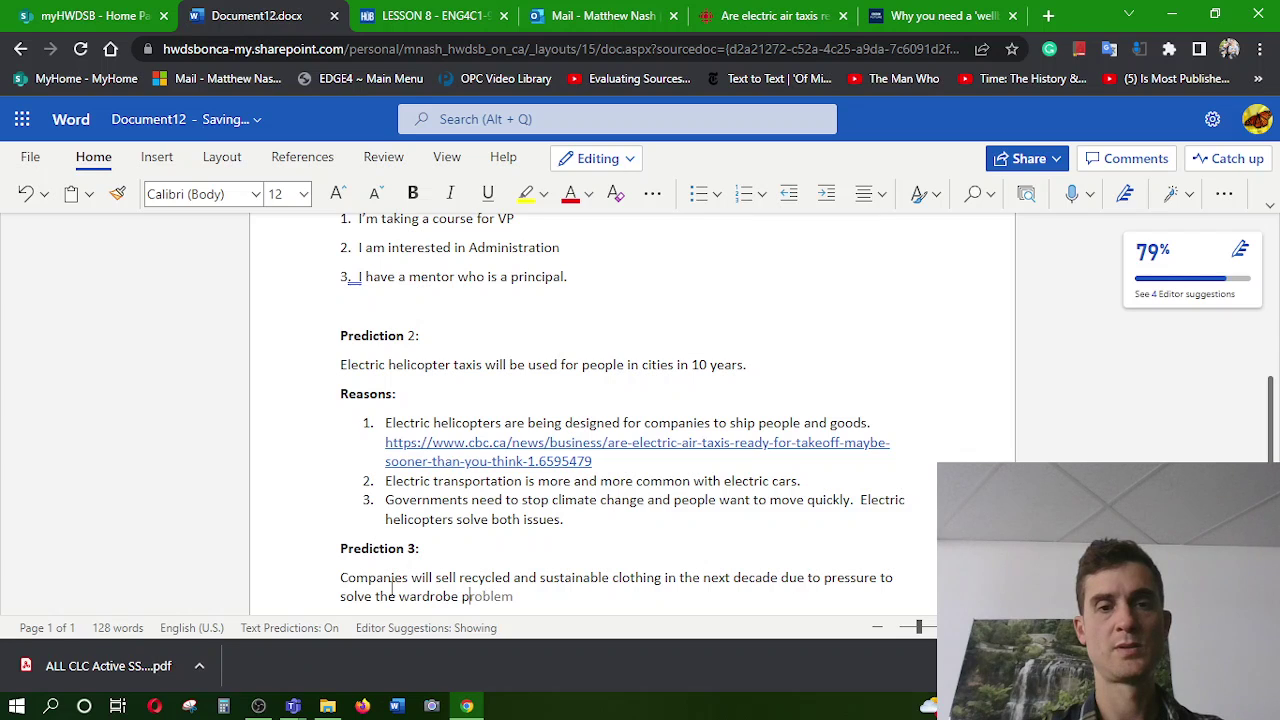
text(ollu)
key(Tab)
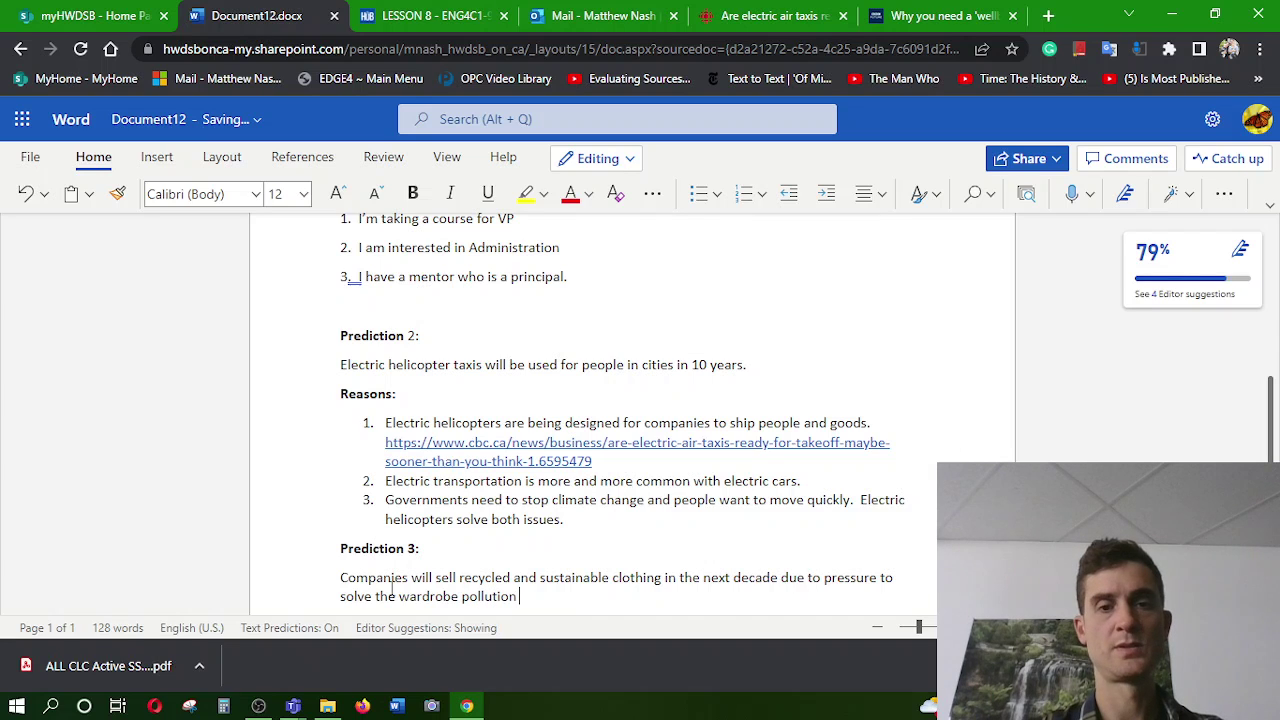
text(pro.)
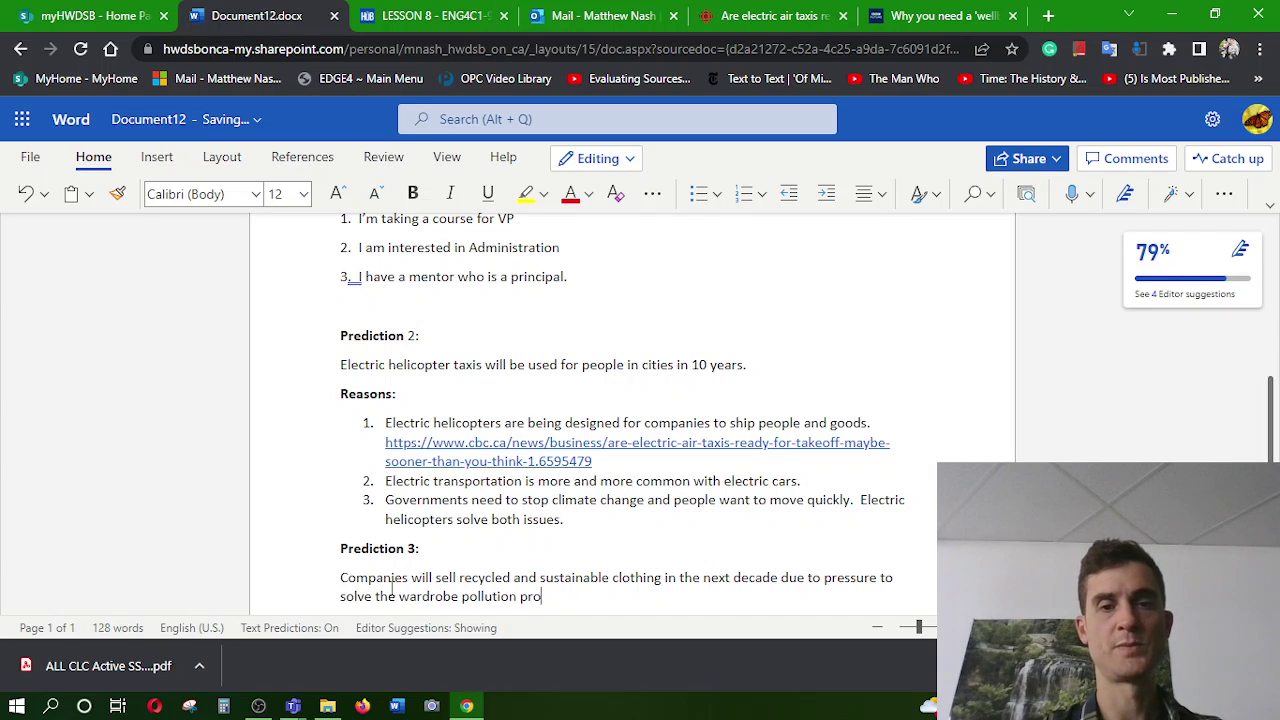
text(bl)
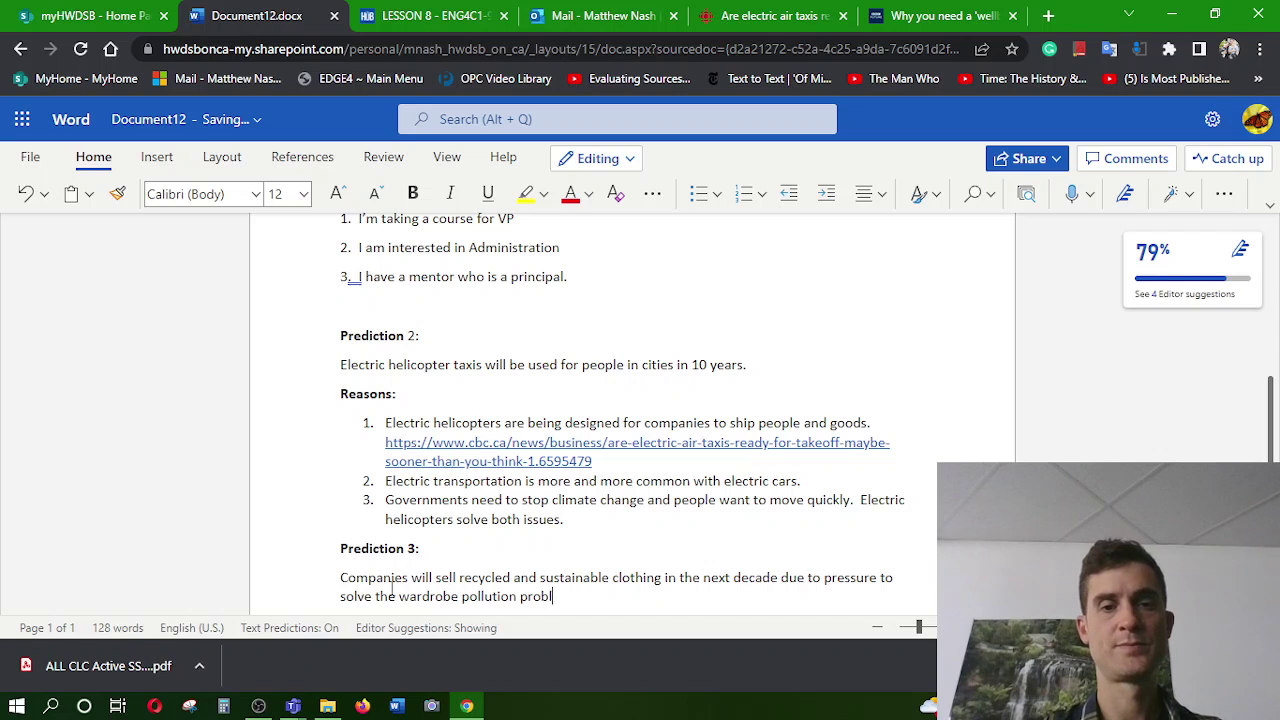
text(em.)
Add 'Reasons:' under Prediction 3 with empty numbered items 1, 2 and 3
key(Return)
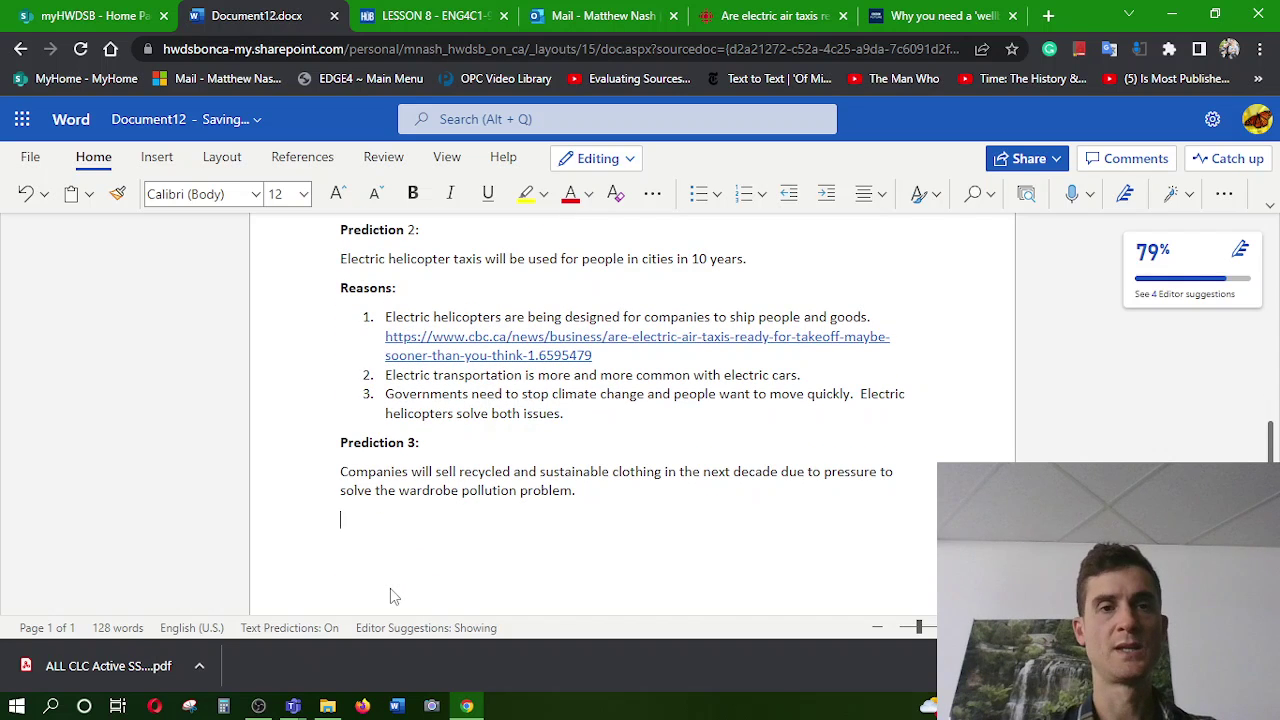
text(Reasons:)
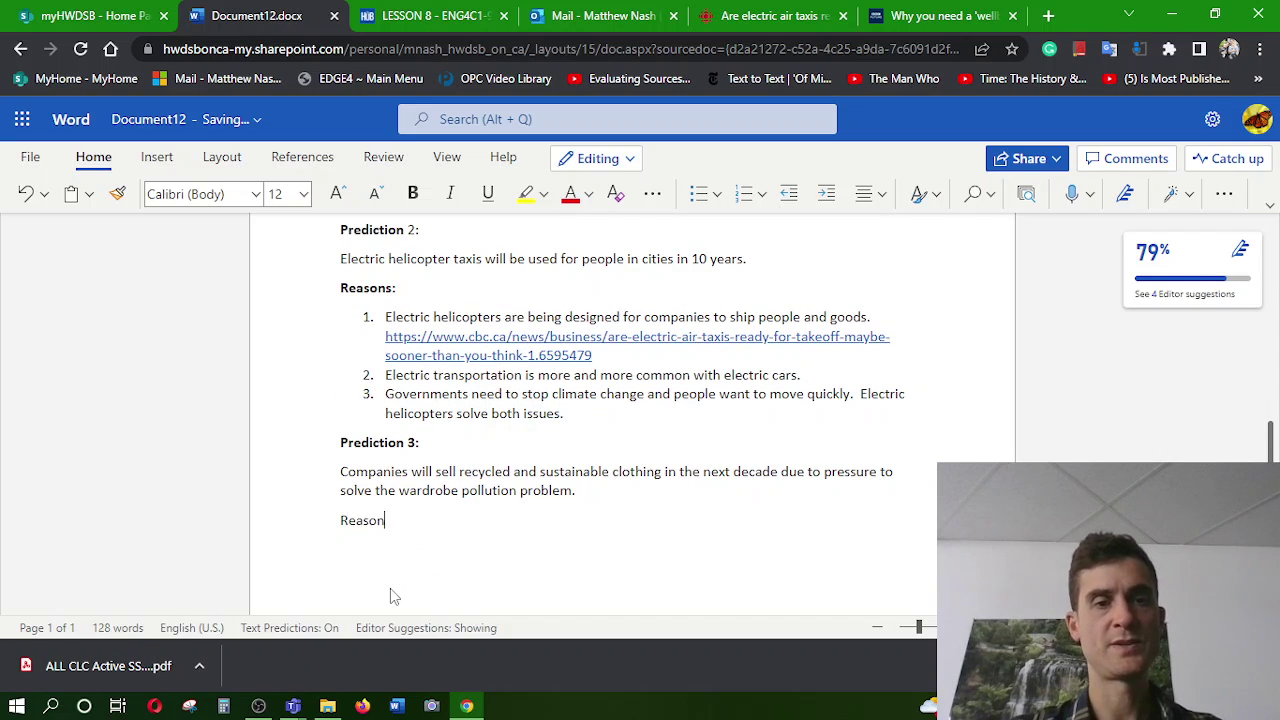
key(Return)
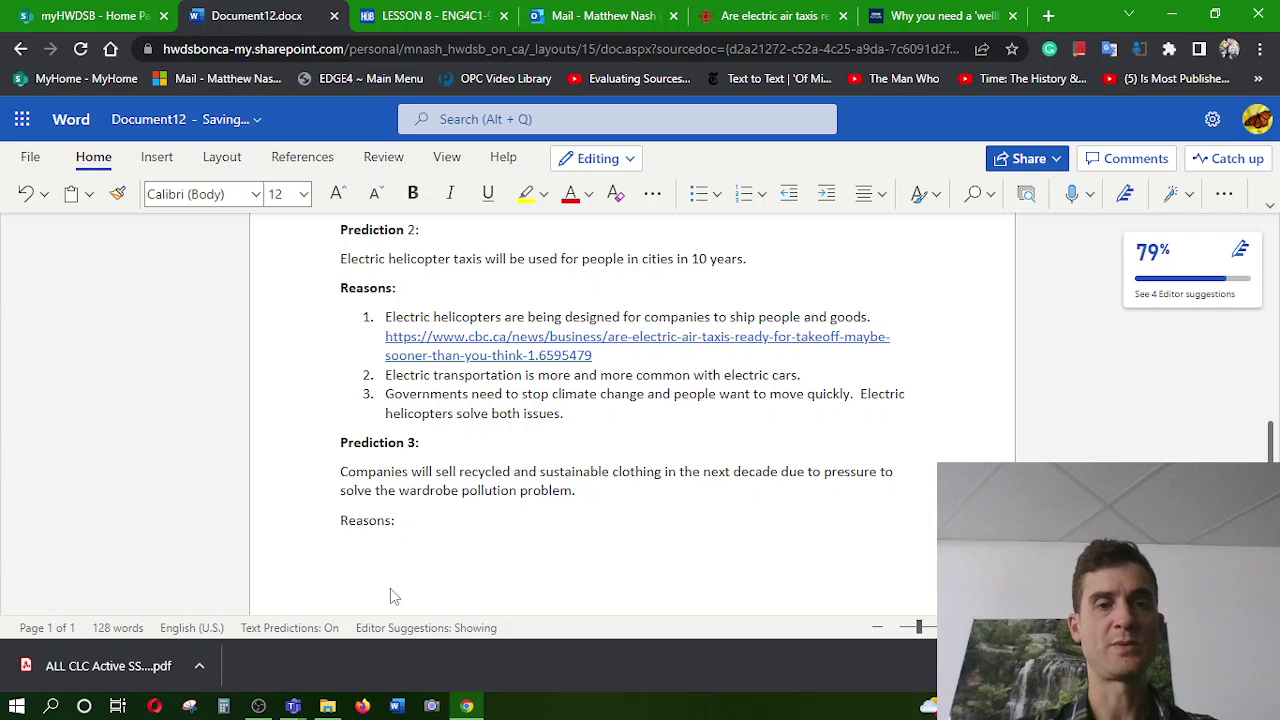
text(1. )
text(2.)
key(Return)
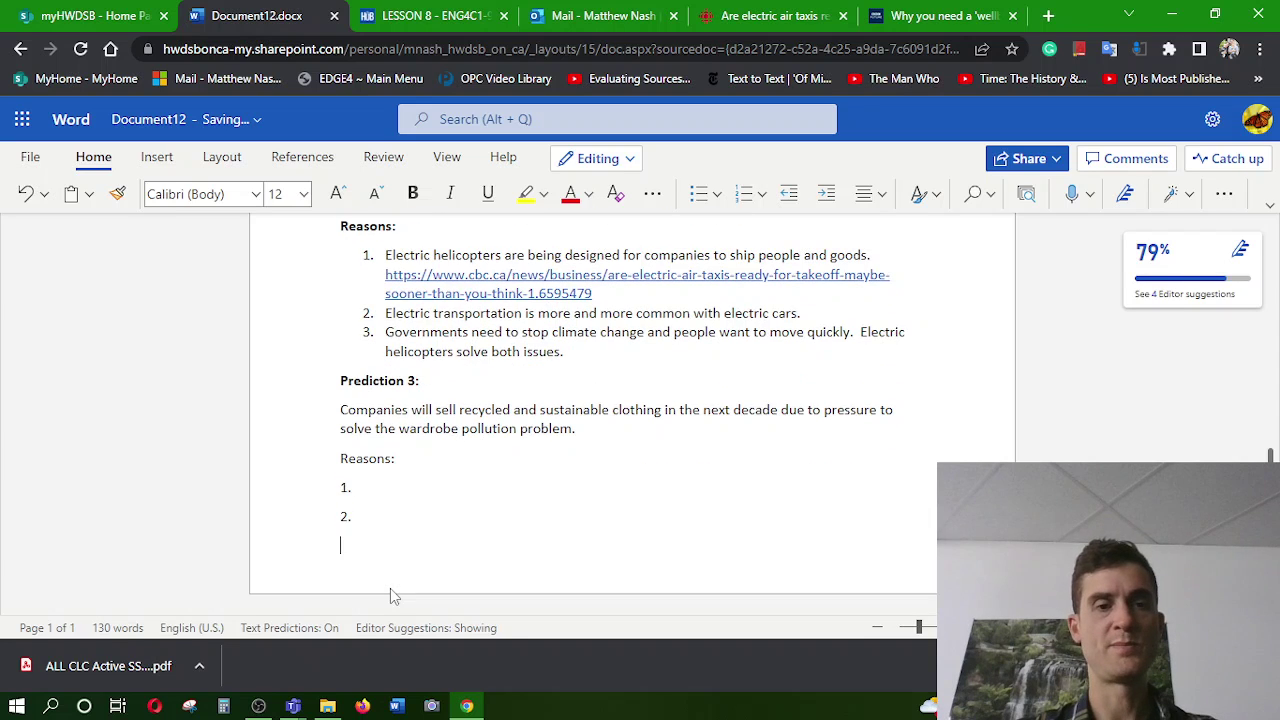
text(3.)
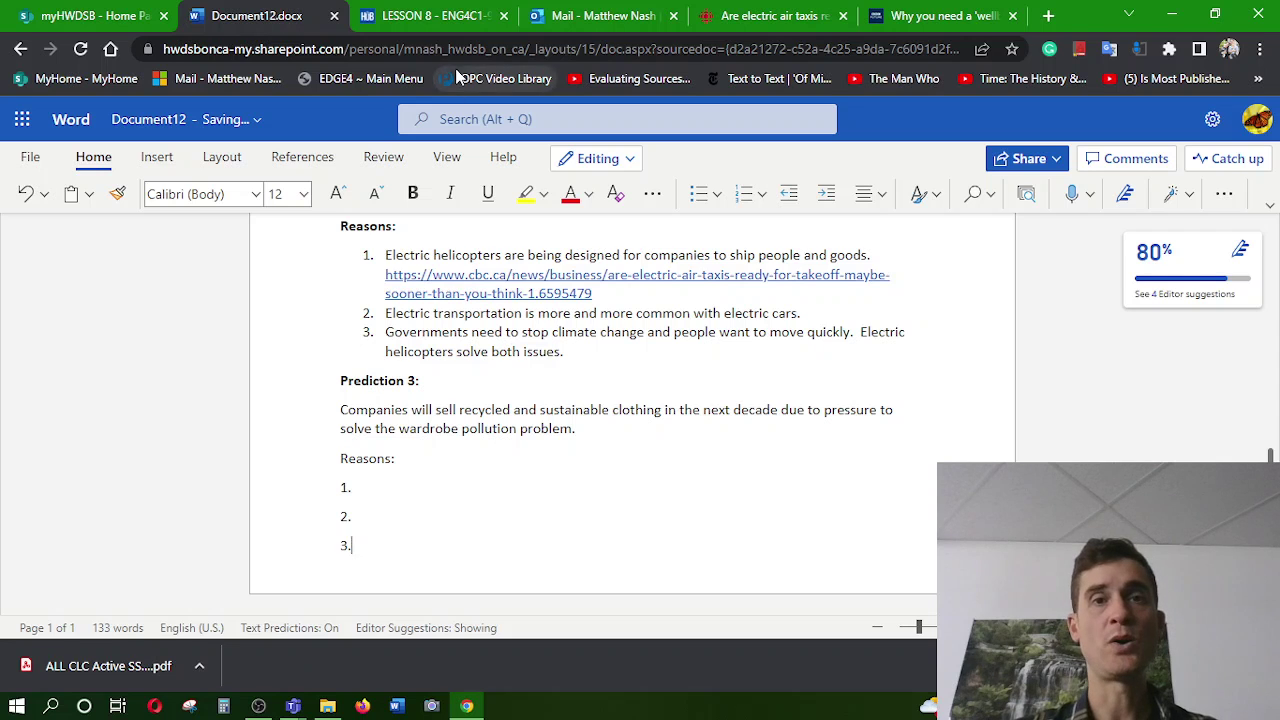
Go to the Lesson 8 page and highlight the medicine, space and technology categories in the PDF
click(1050, 16)
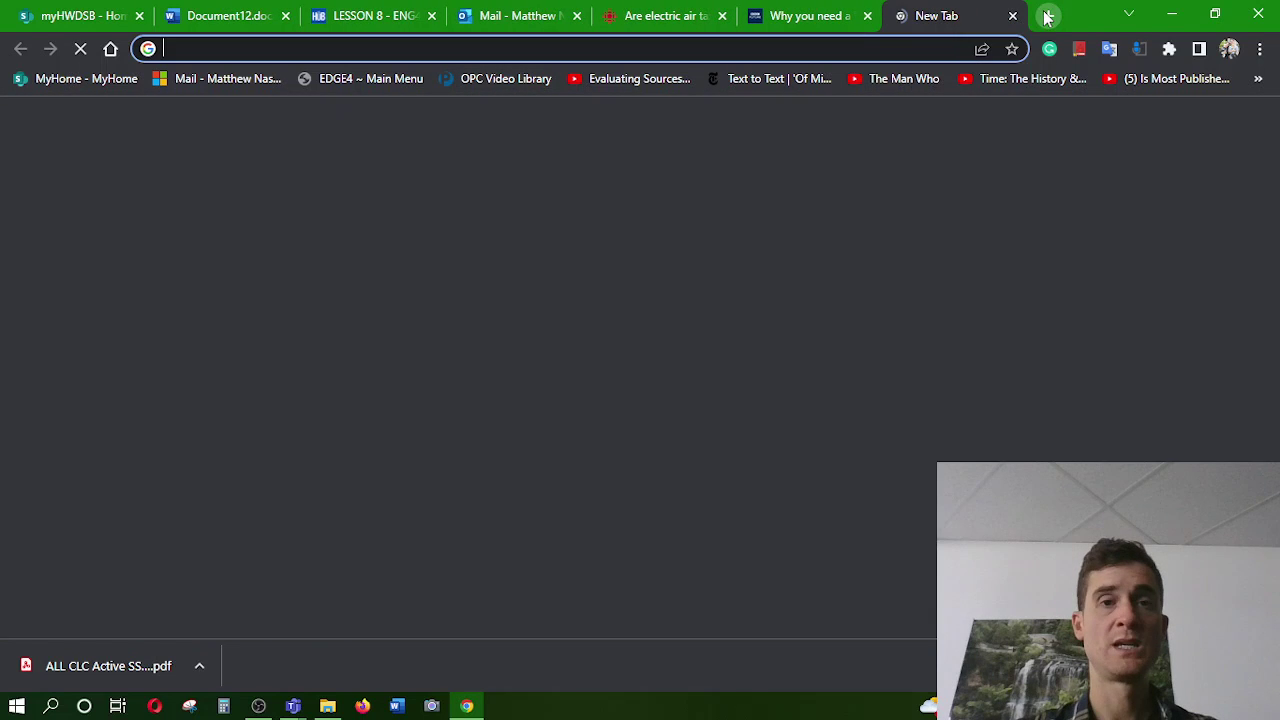
click(371, 15)
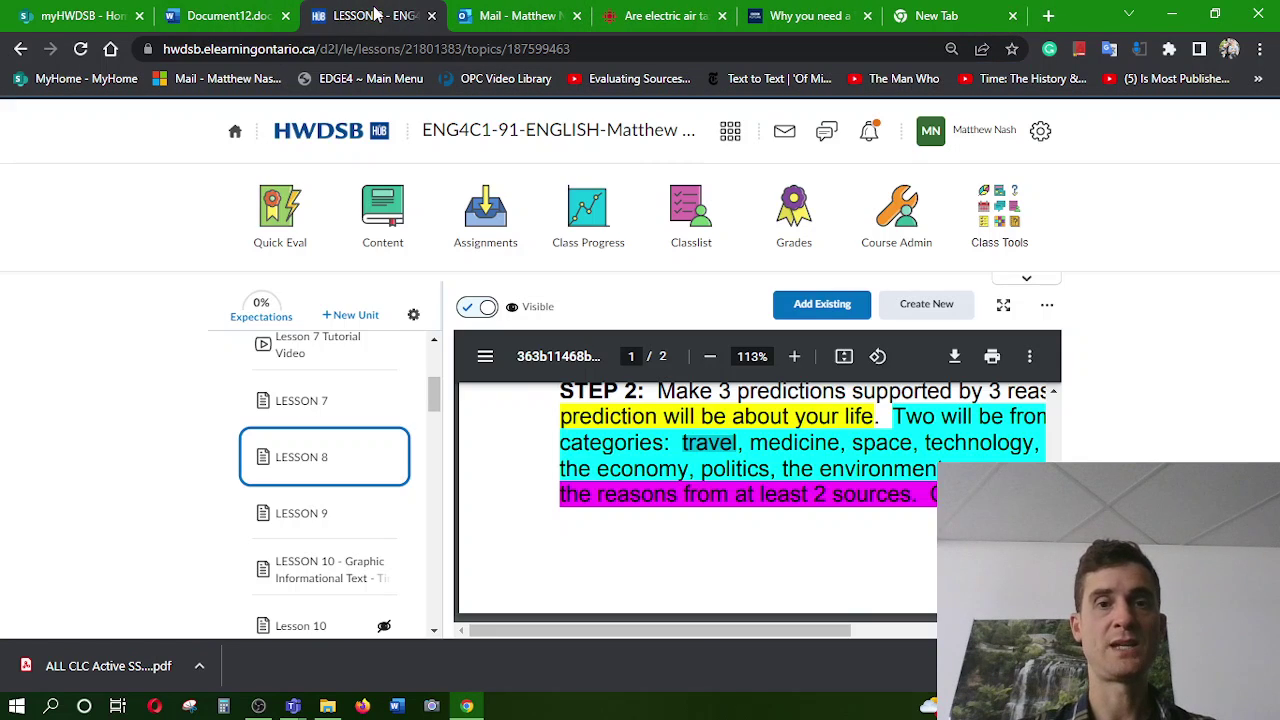
double_click(801, 442)
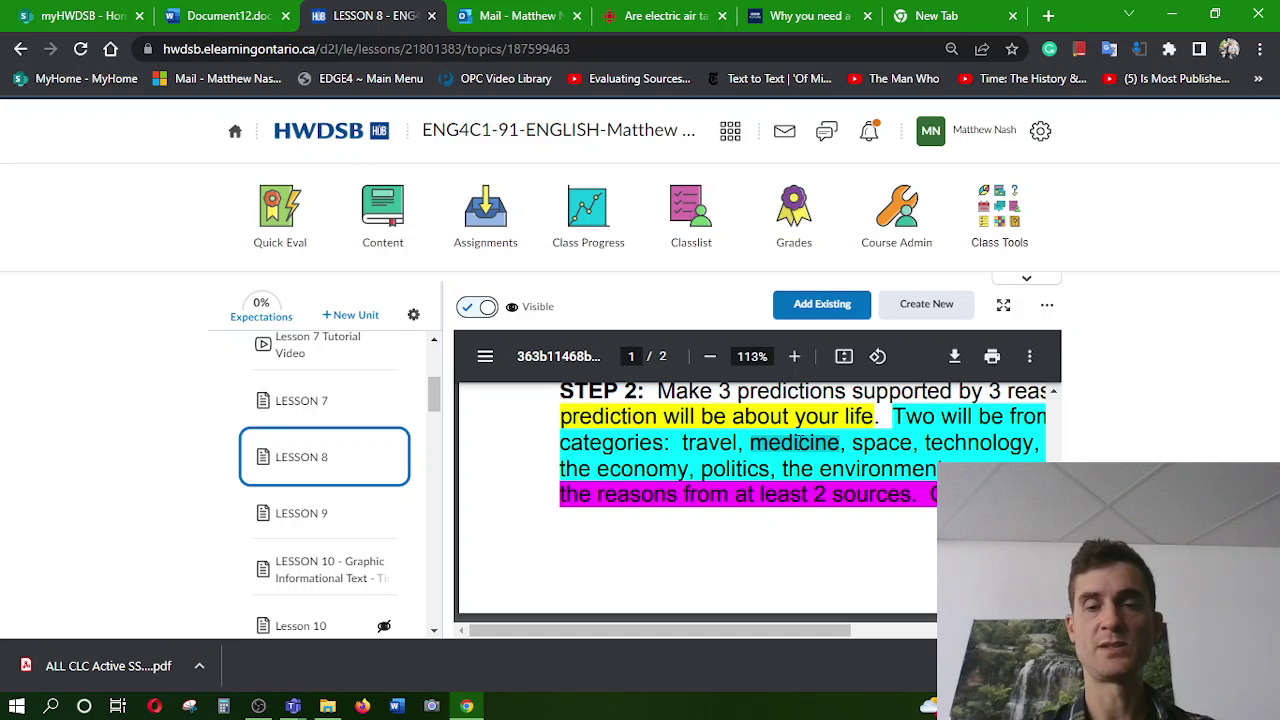
drag(788, 634, 840, 552)
double_click(668, 442)
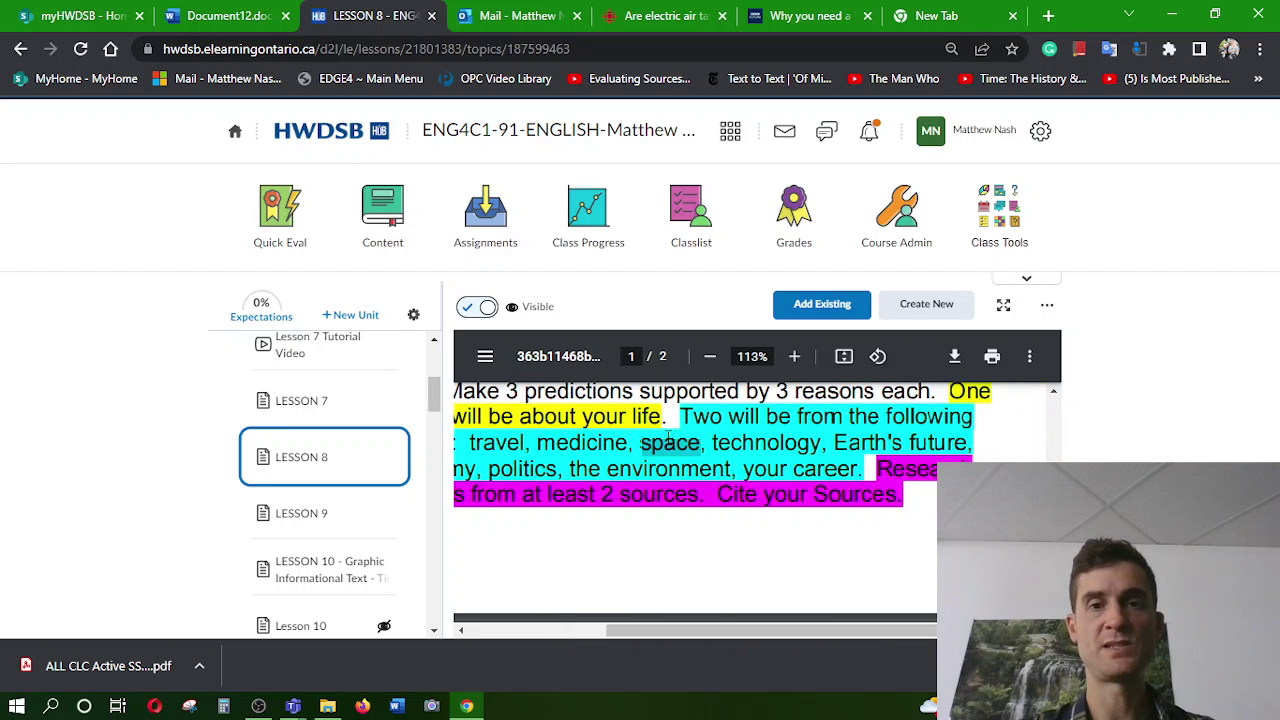
double_click(784, 446)
Highlight the economy, environment and career categories, then return to the top of the PDF
drag(835, 444, 938, 446)
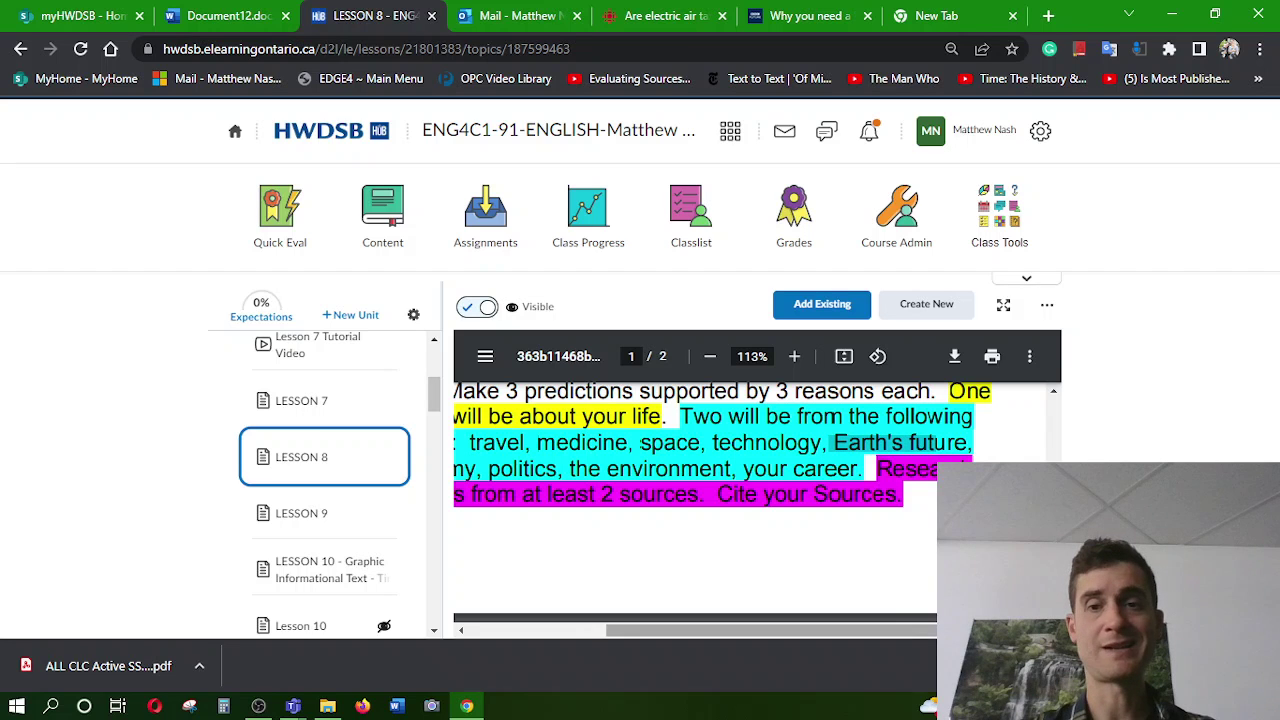
drag(918, 630, 832, 628)
drag(482, 468, 689, 470)
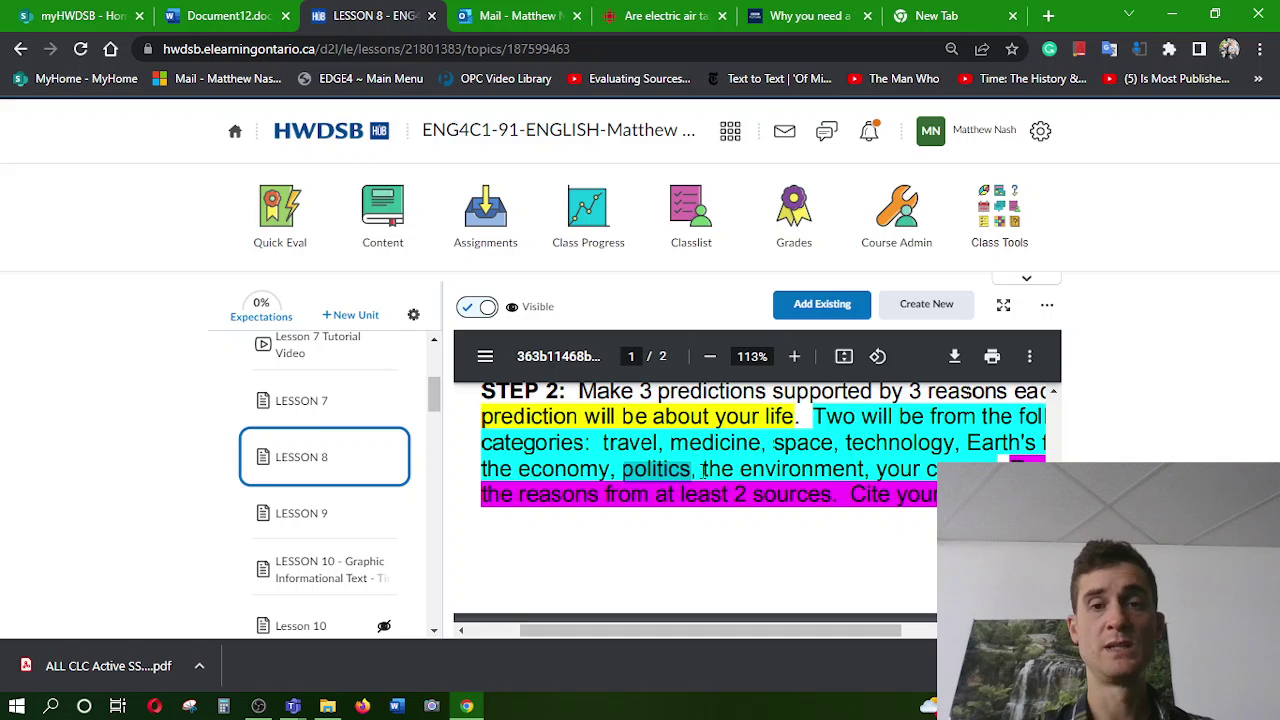
click(703, 471)
drag(704, 470, 866, 465)
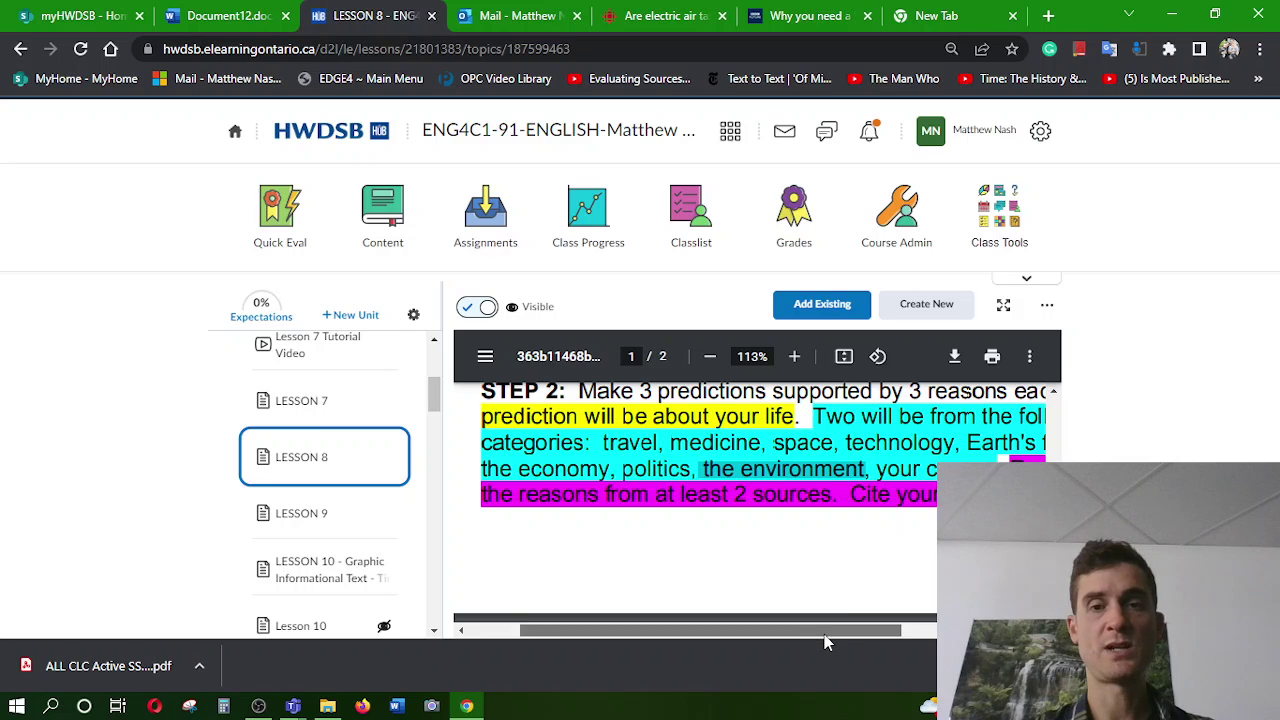
drag(824, 634, 925, 636)
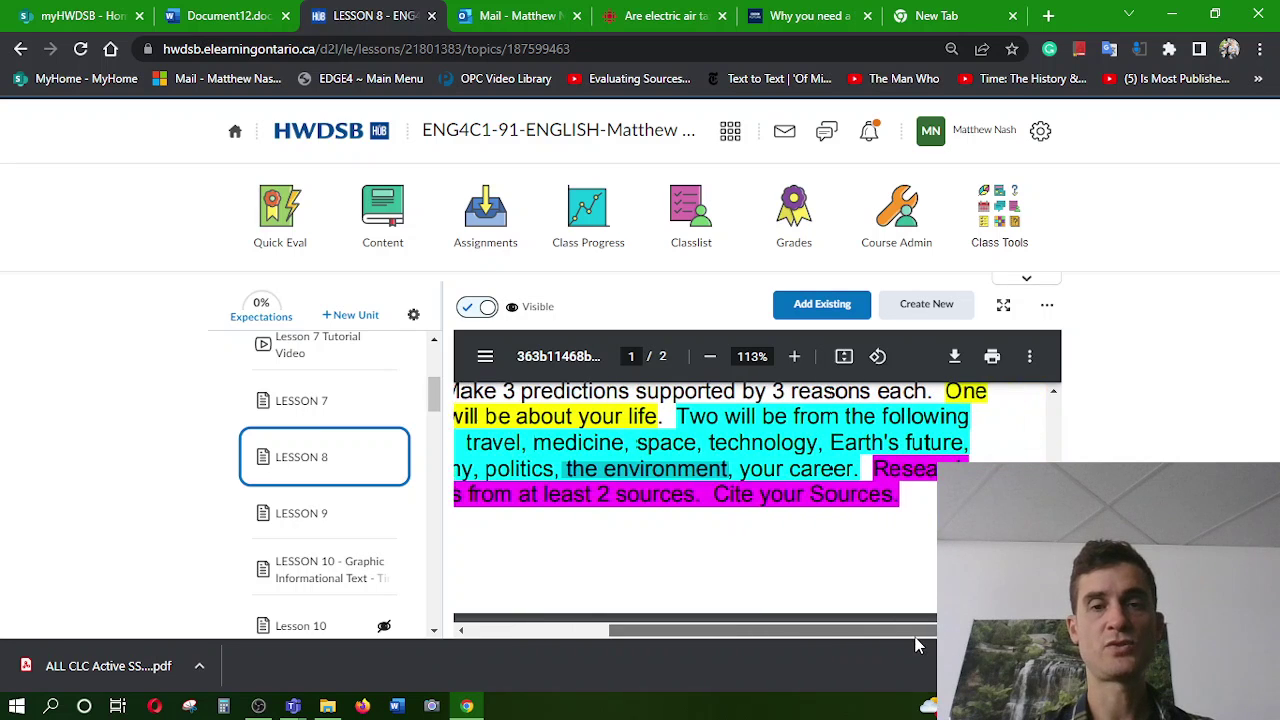
click(730, 468)
drag(730, 468, 840, 474)
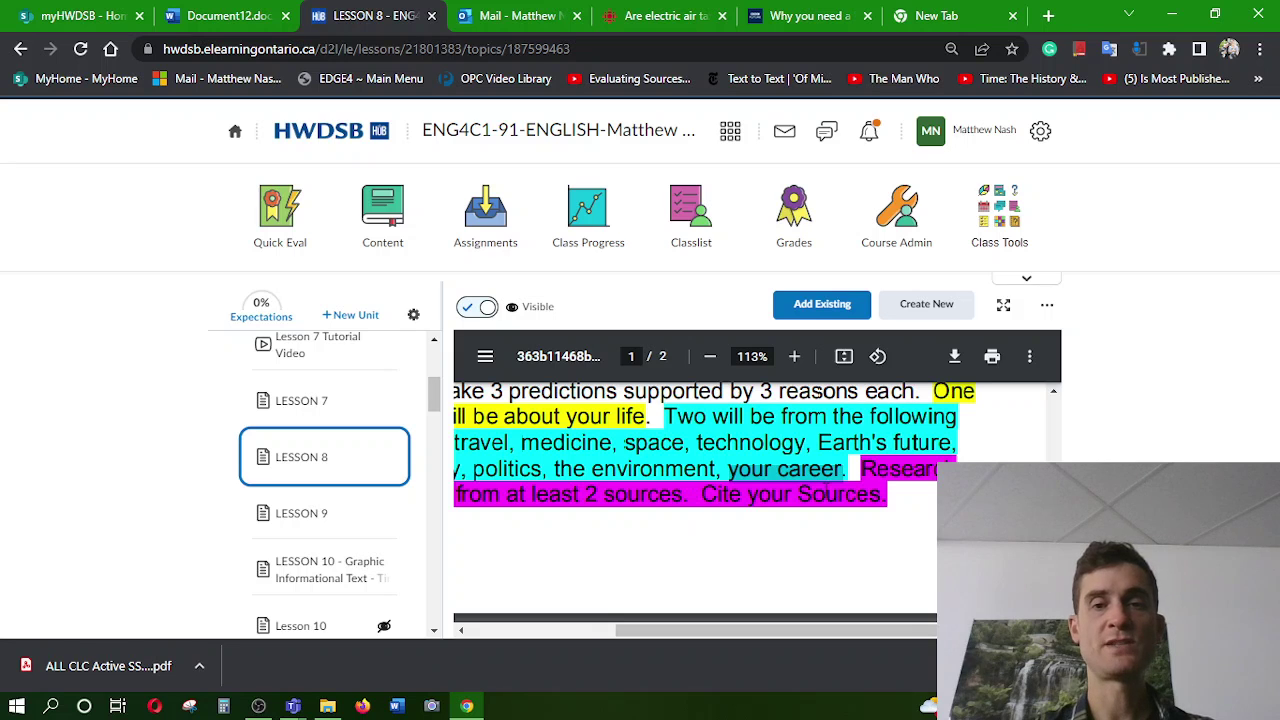
drag(766, 634, 684, 612)
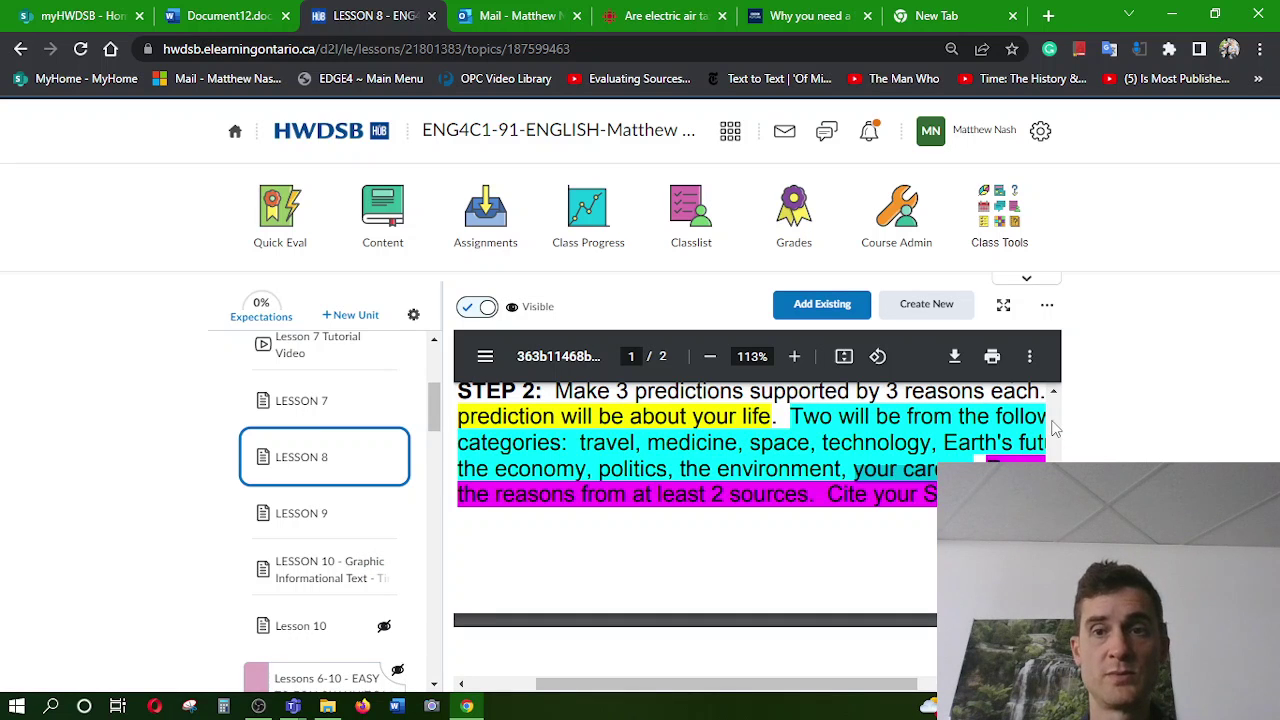
drag(1056, 440, 1053, 403)
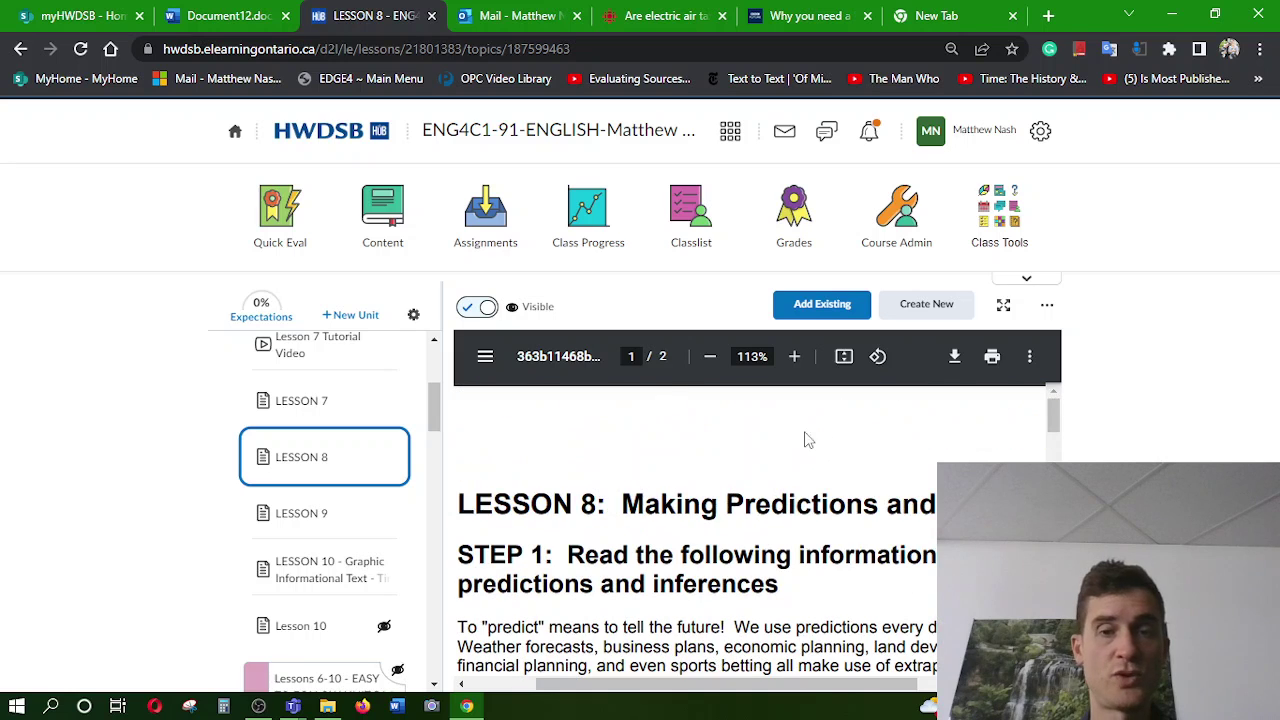
Check the Outlook inbox and Lesson 8 page, then return to Document12 at Prediction 3's empty reasons
click(537, 8)
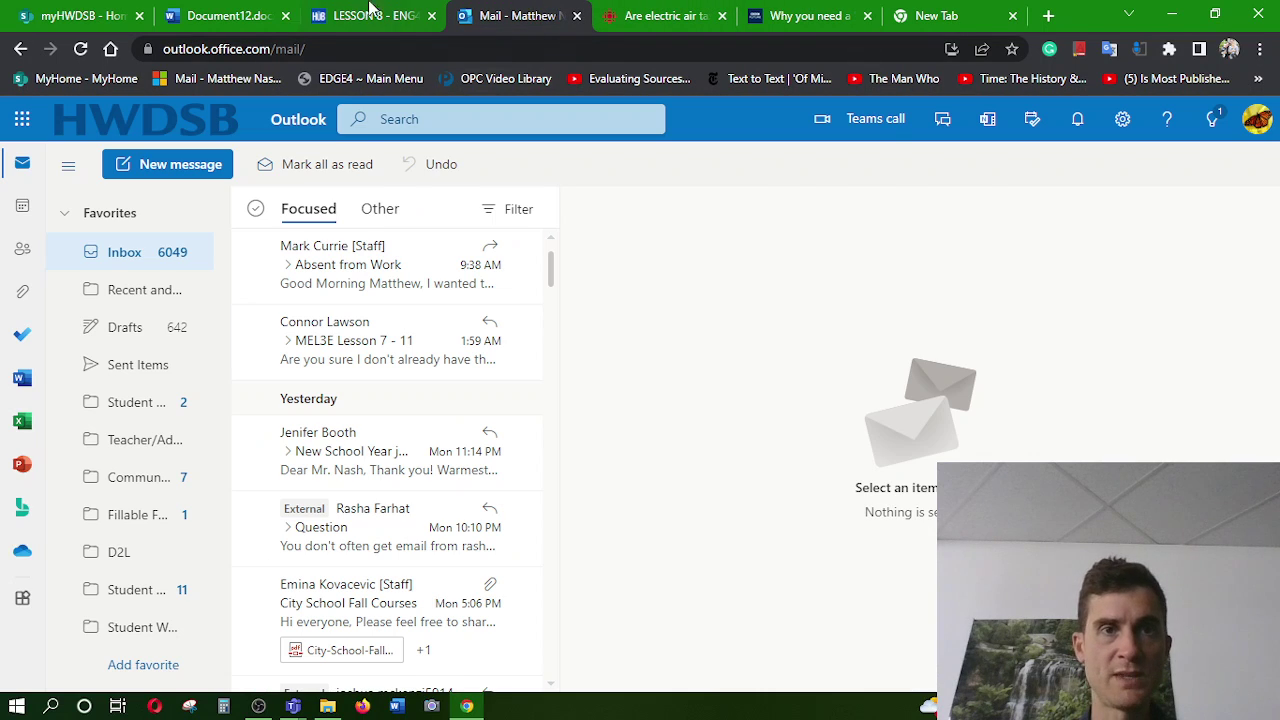
click(365, 8)
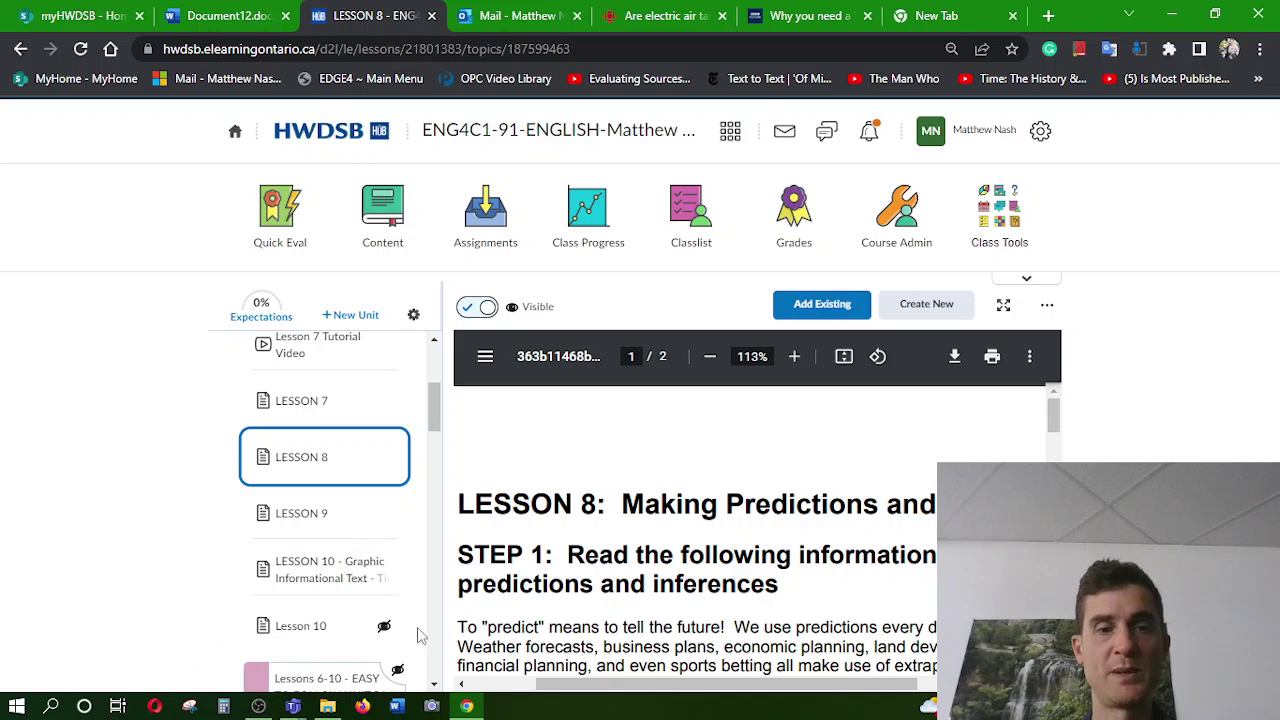
click(250, 14)
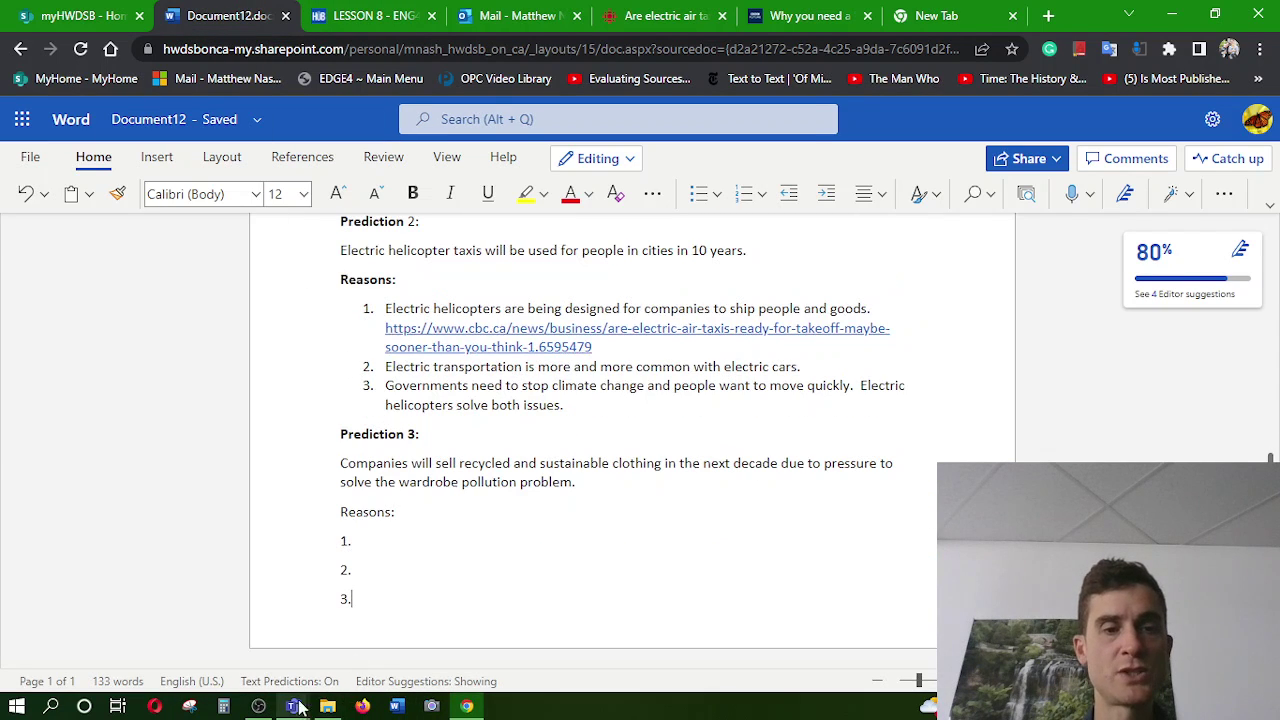
click(258, 707)
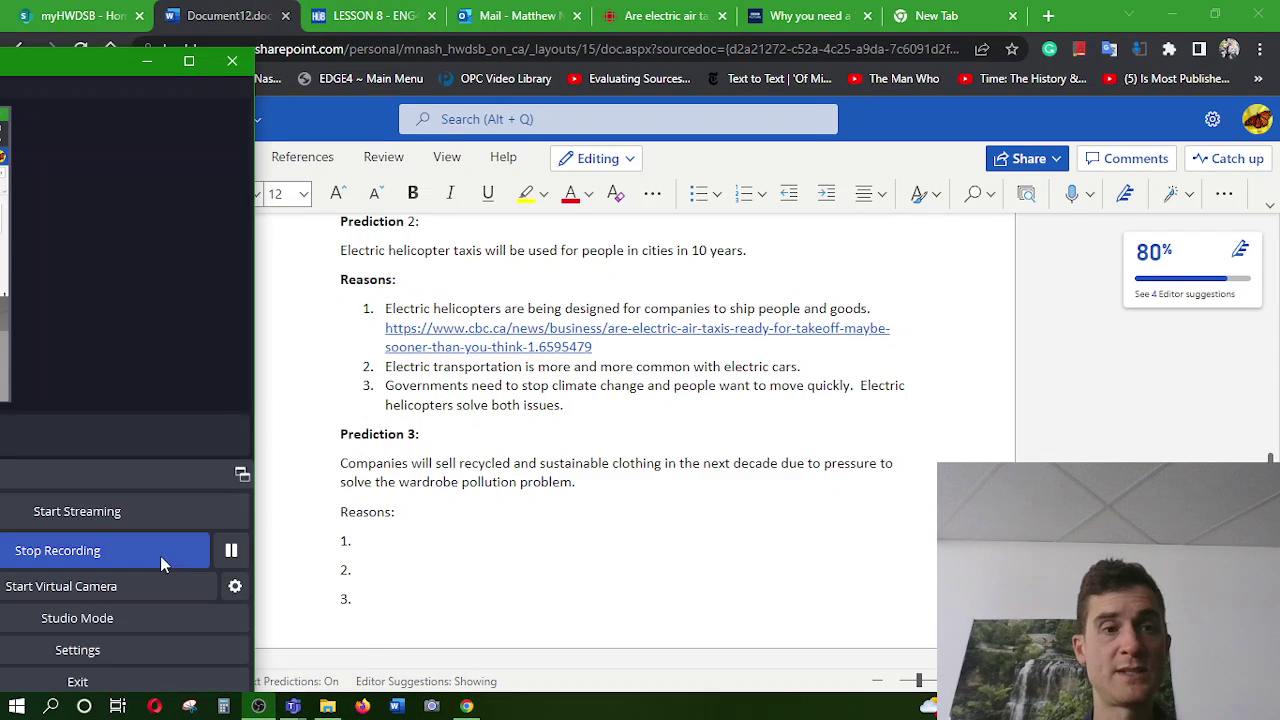